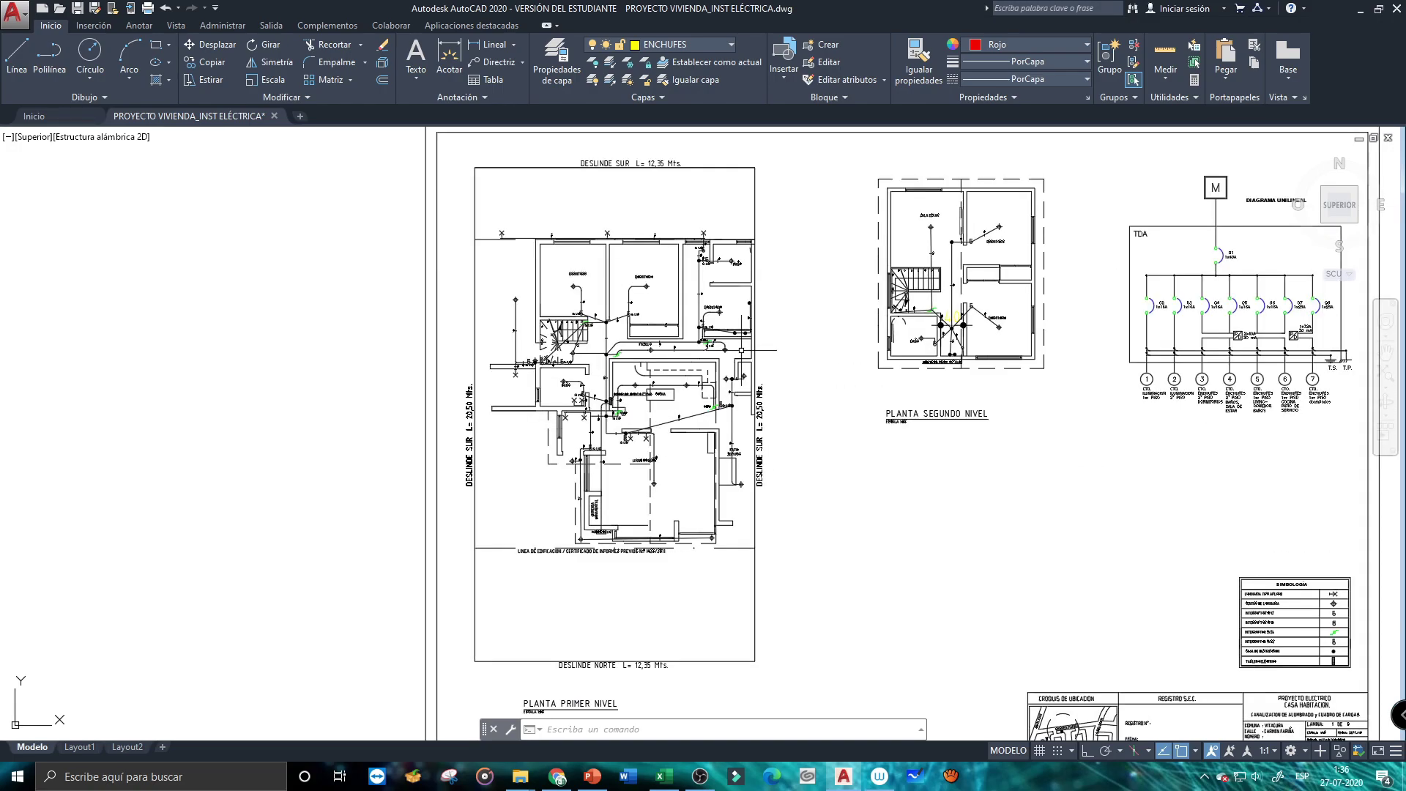
# Examine the bathroom and kitchen wiring around the distribution board on the first-floor lighting and outlet plans
pyautogui.scroll(5, 613, 437)
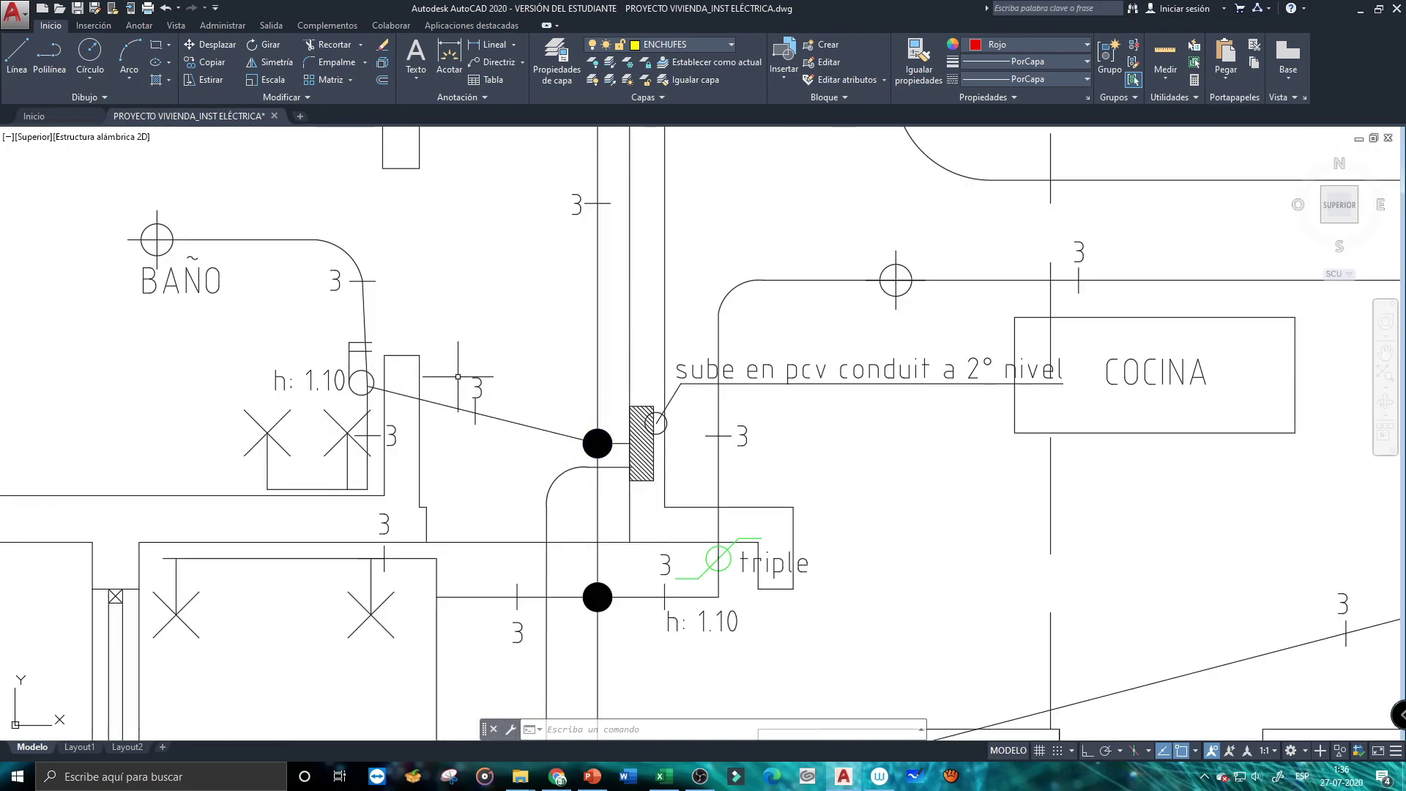
pyautogui.moveTo(451, 371); pyautogui.dragTo(583, 486)
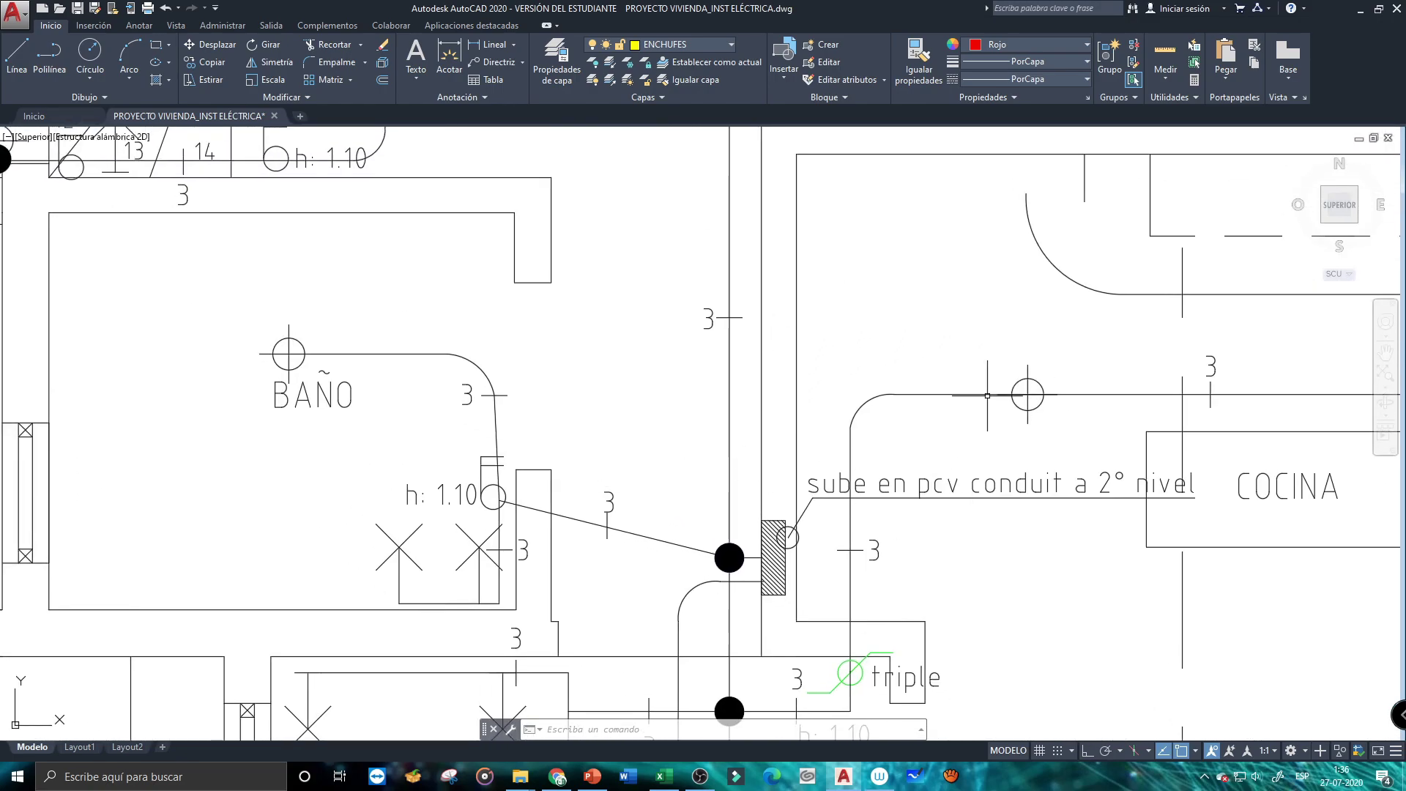
pyautogui.scroll(-8, 977, 401)
pyautogui.scroll(7, 763, 457)
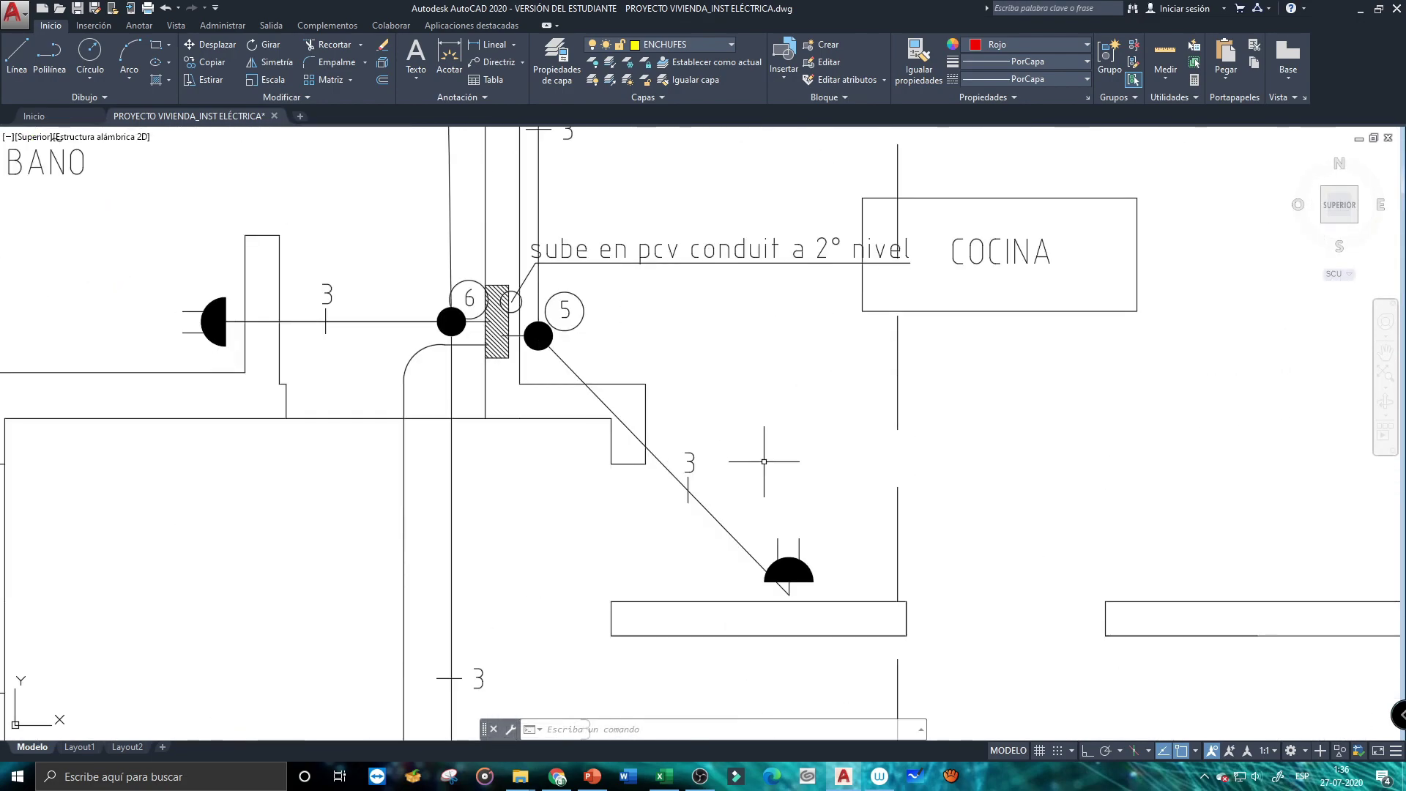
pyautogui.scroll(-6, 681, 439)
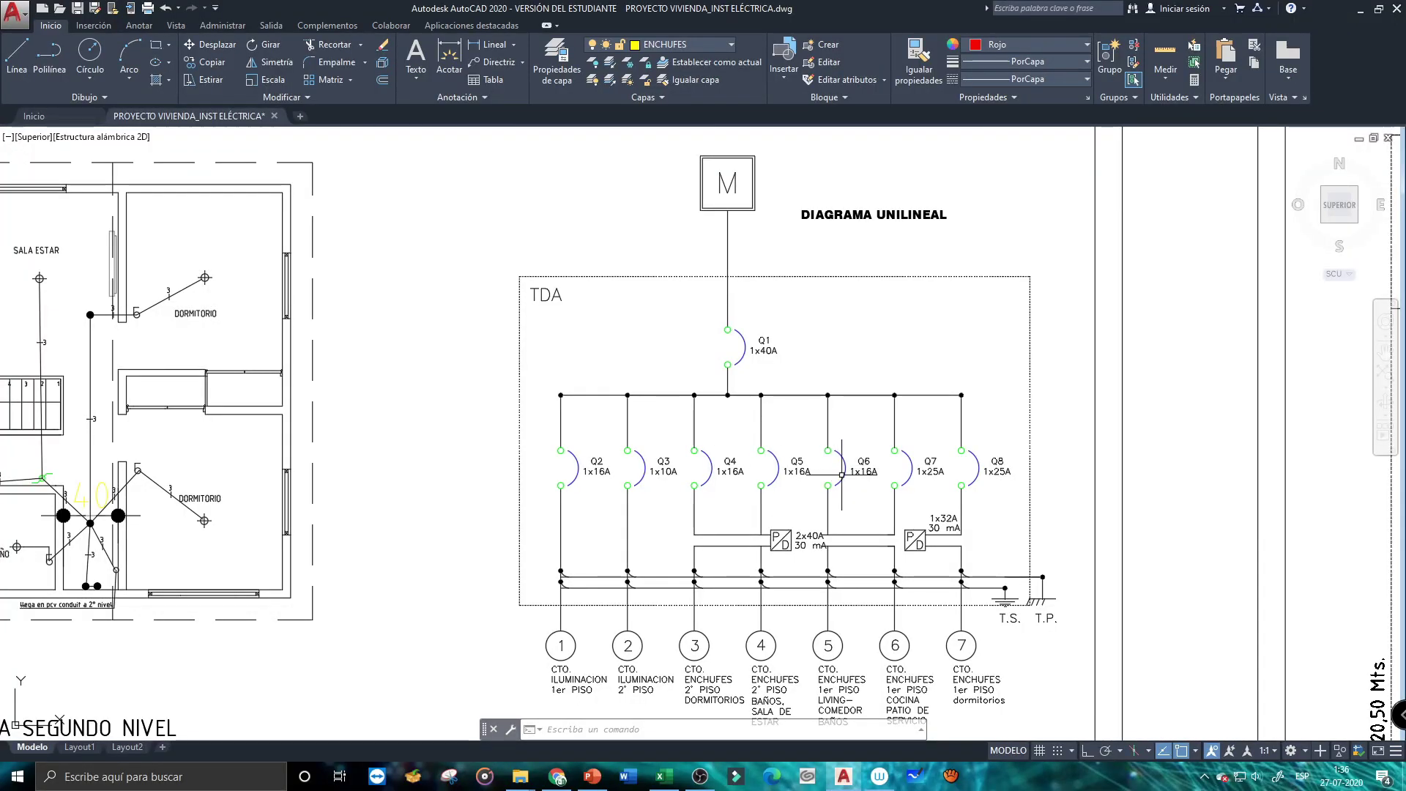
# Examine the single-line diagram's TDA board, from main breaker Q1 through breakers Q2 to Q8 and the differential protections
pyautogui.scroll(8, 842, 220)
pyautogui.scroll(-4, 921, 222)
pyautogui.scroll(-4, 603, 402)
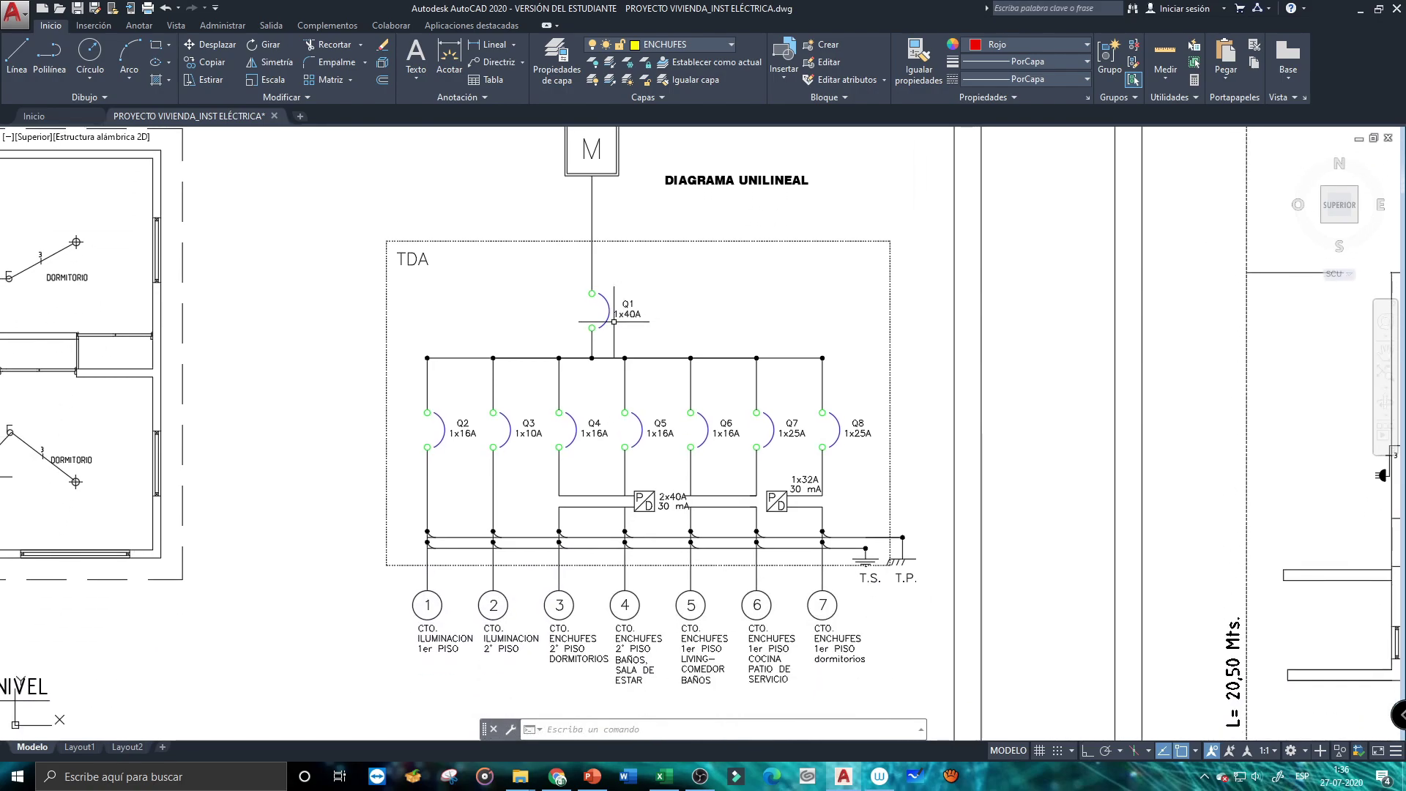
pyautogui.scroll(2, 616, 367)
pyautogui.moveTo(574, 559); pyautogui.dragTo(624, 410)
pyautogui.scroll(4, 678, 358)
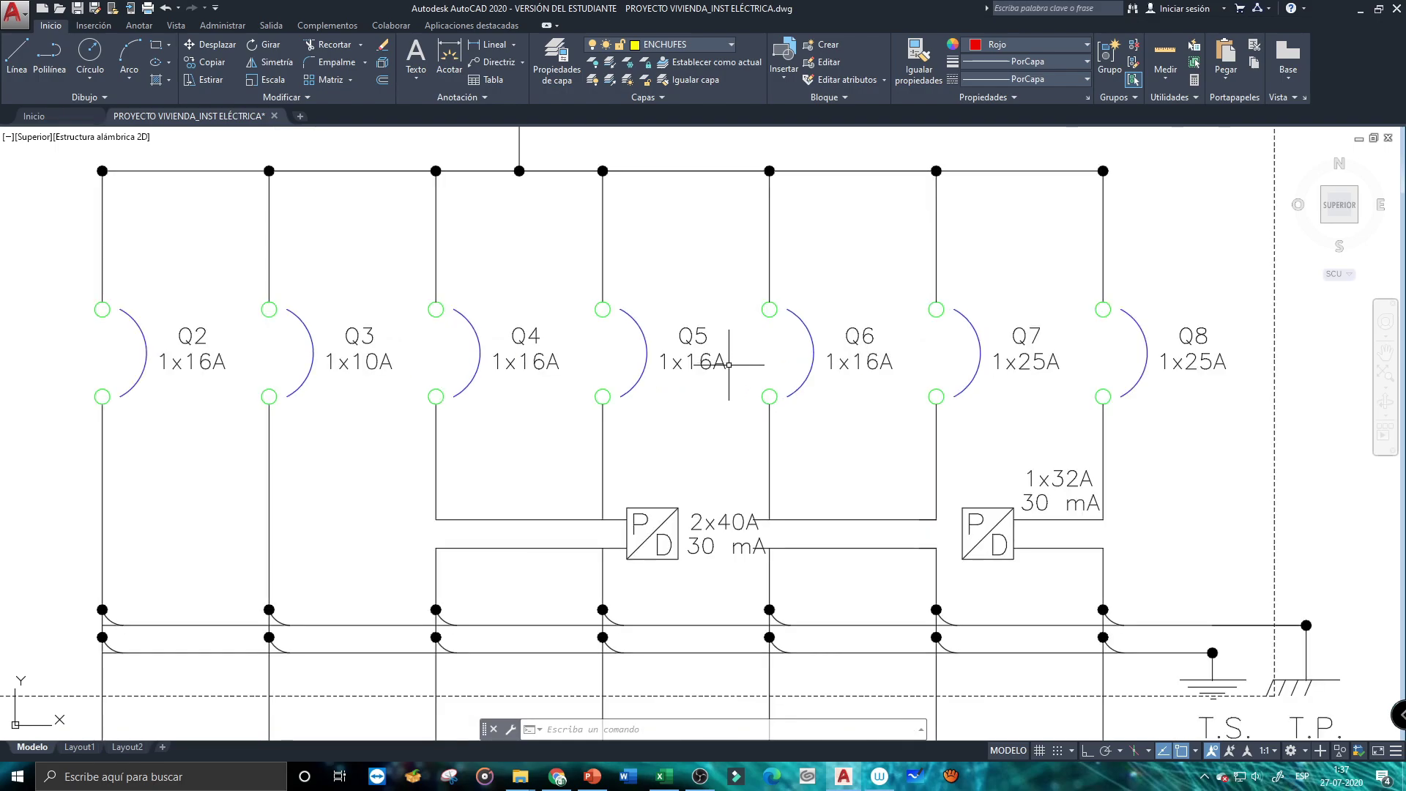
pyautogui.scroll(-4, 672, 421)
pyautogui.scroll(3, 664, 419)
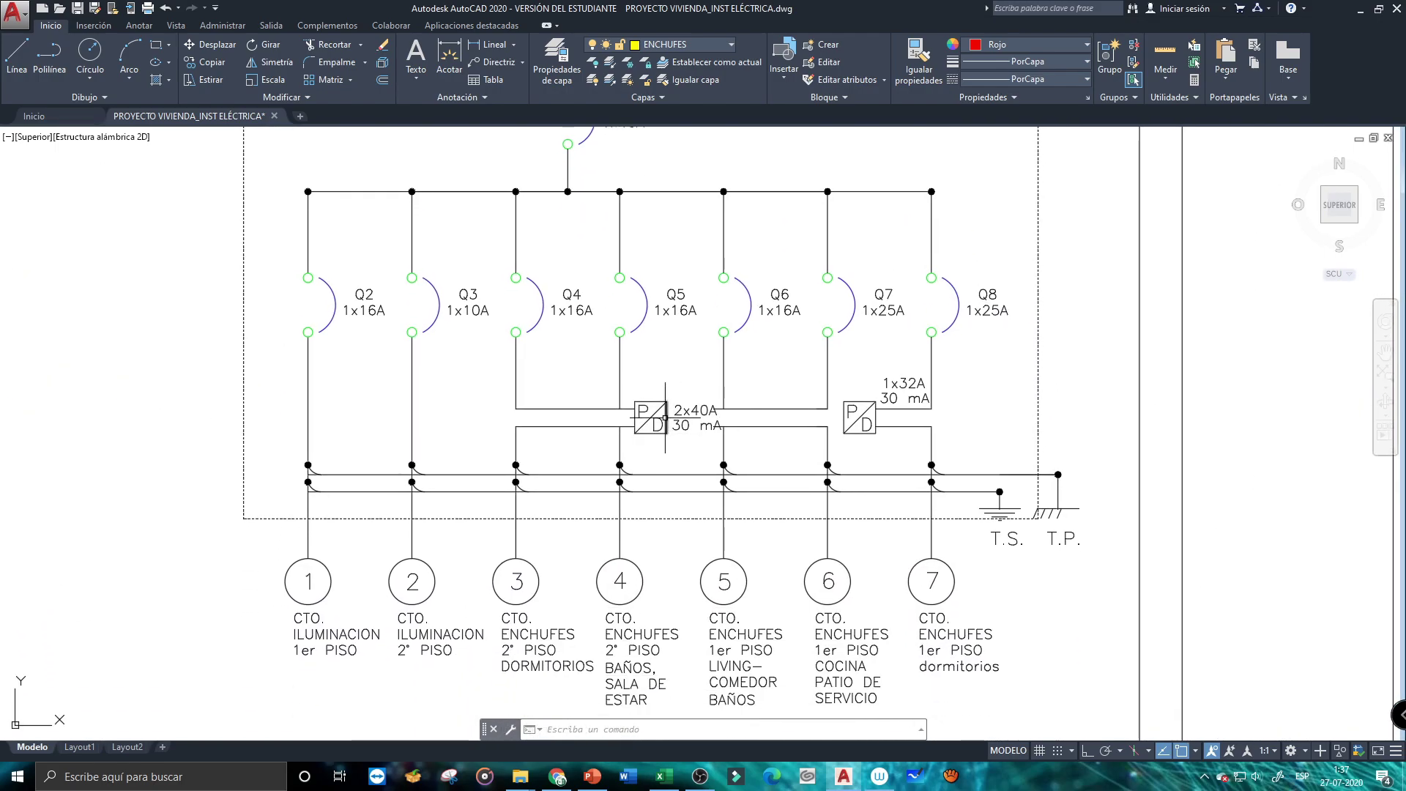
pyautogui.scroll(2, 664, 419)
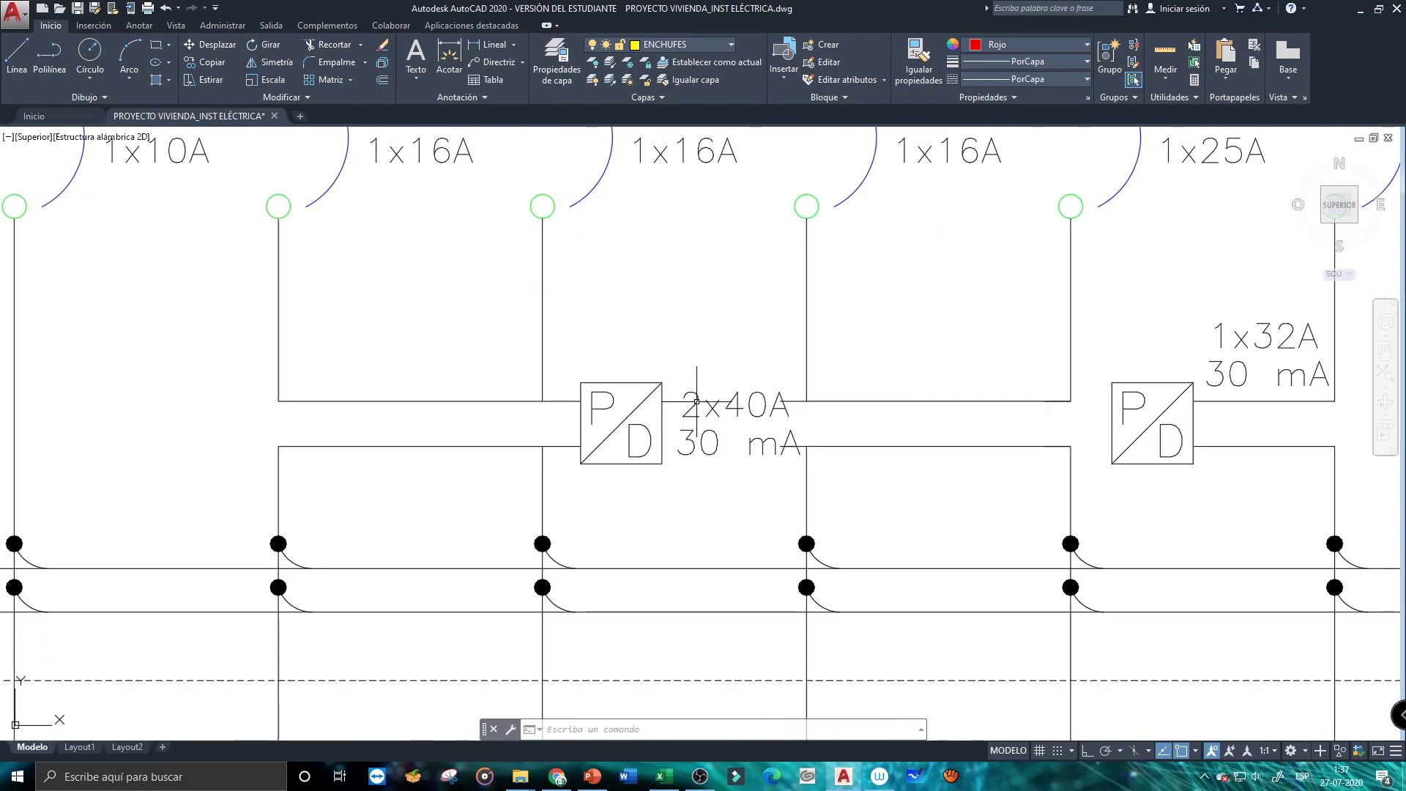
pyautogui.scroll(-4, 734, 377)
pyautogui.moveTo(735, 377); pyautogui.dragTo(735, 274)
pyautogui.scroll(4, 660, 508)
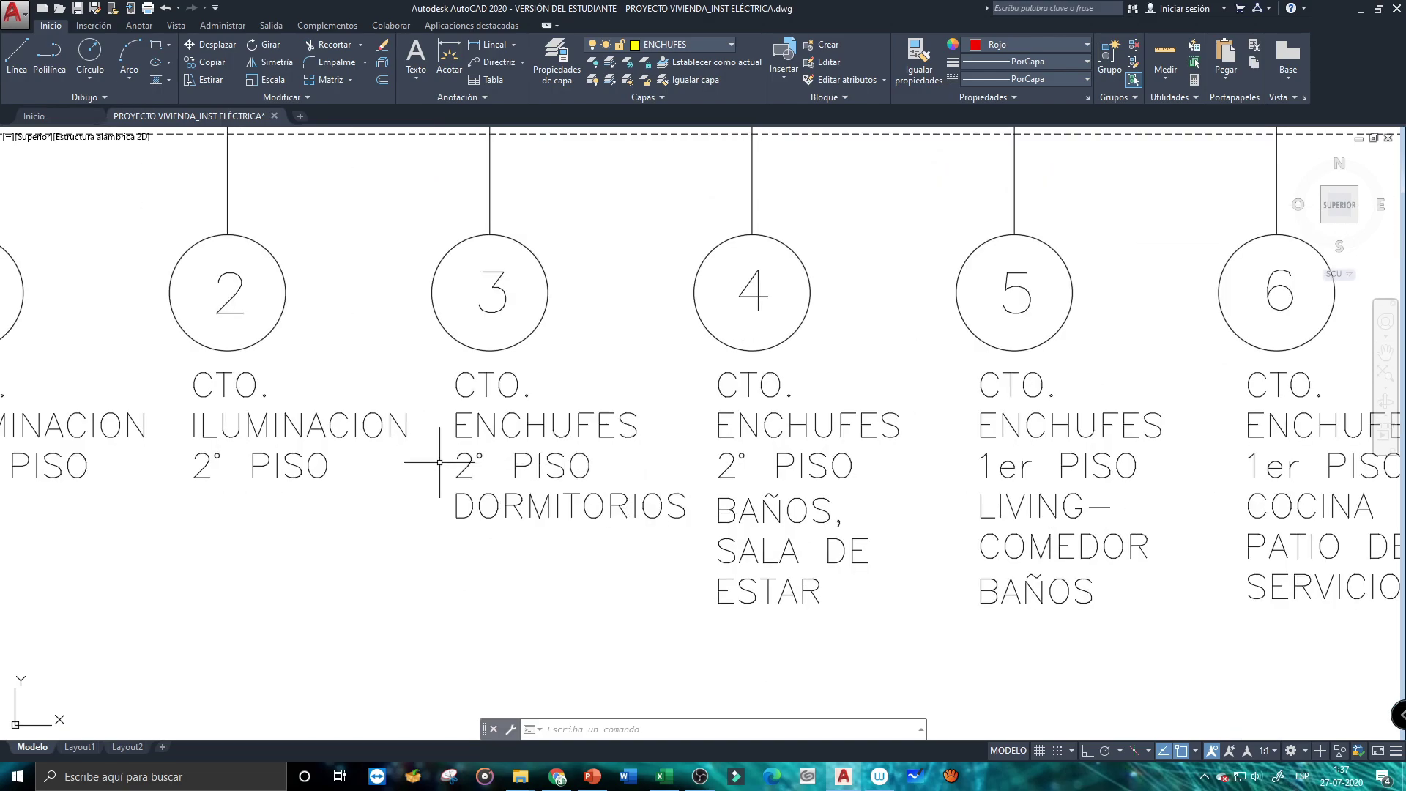
# Examine the descriptions of circuits 1 to 7 in the single-line diagram together with their breaker ratings
pyautogui.scroll(-2, 439, 462)
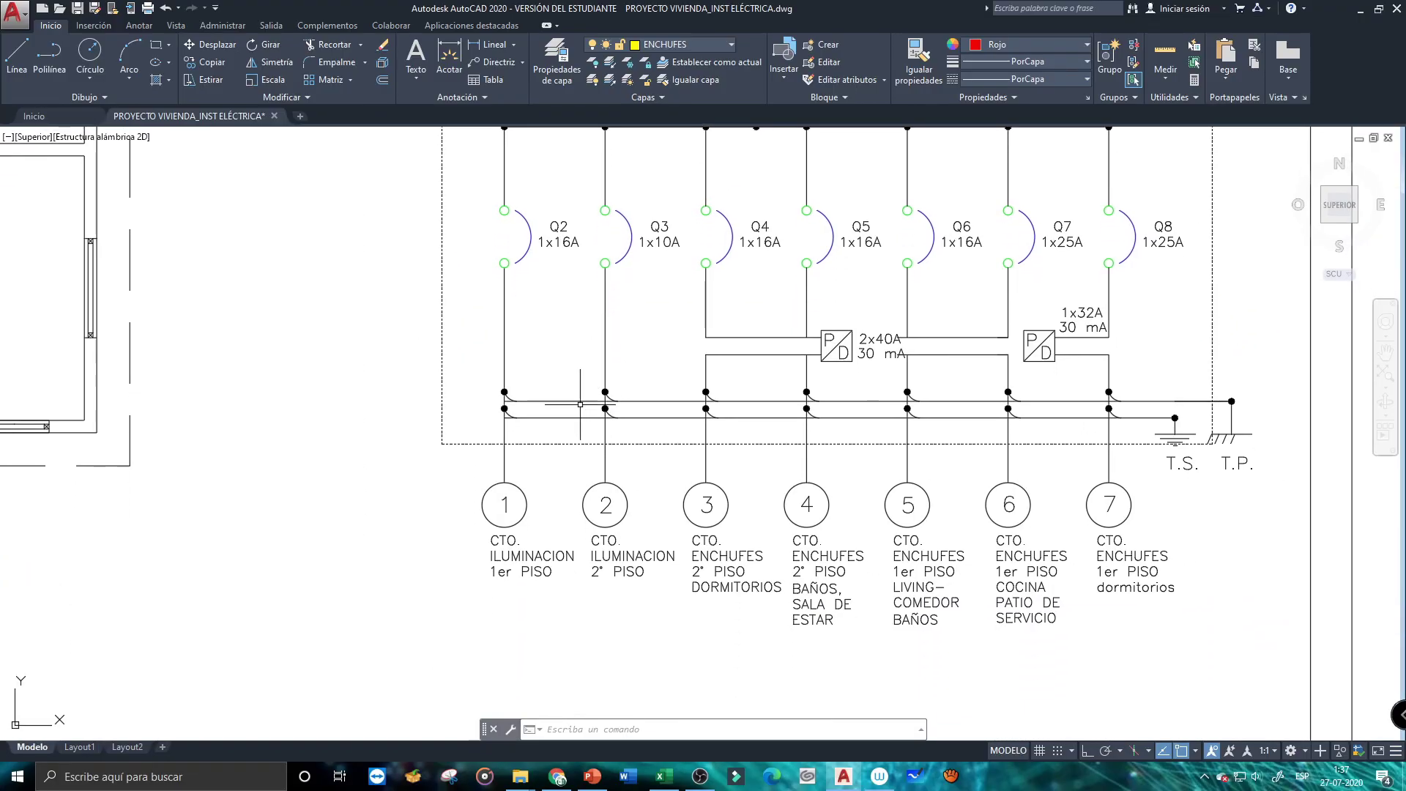
pyautogui.scroll(2, 575, 560)
pyautogui.scroll(-3, 708, 314)
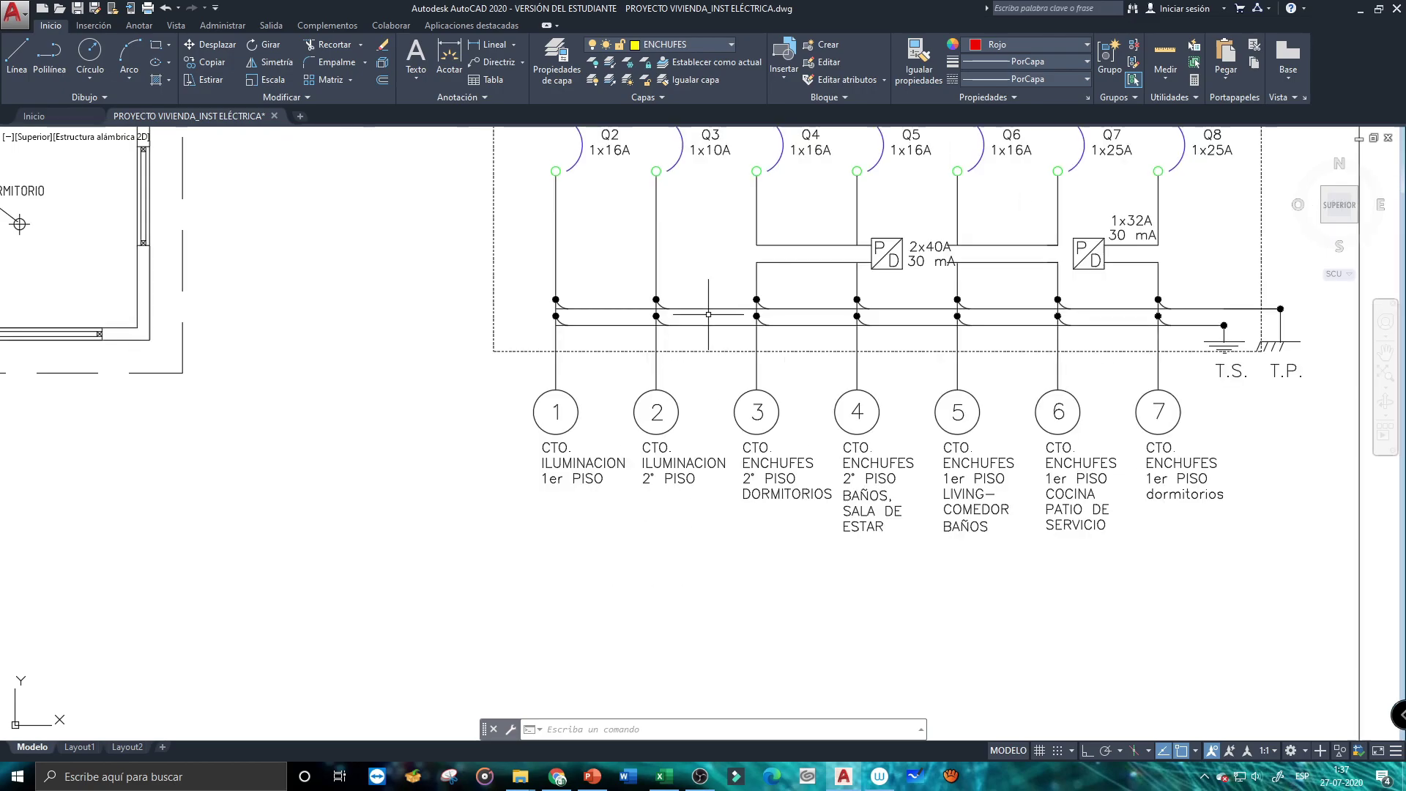
pyautogui.scroll(5, 637, 477)
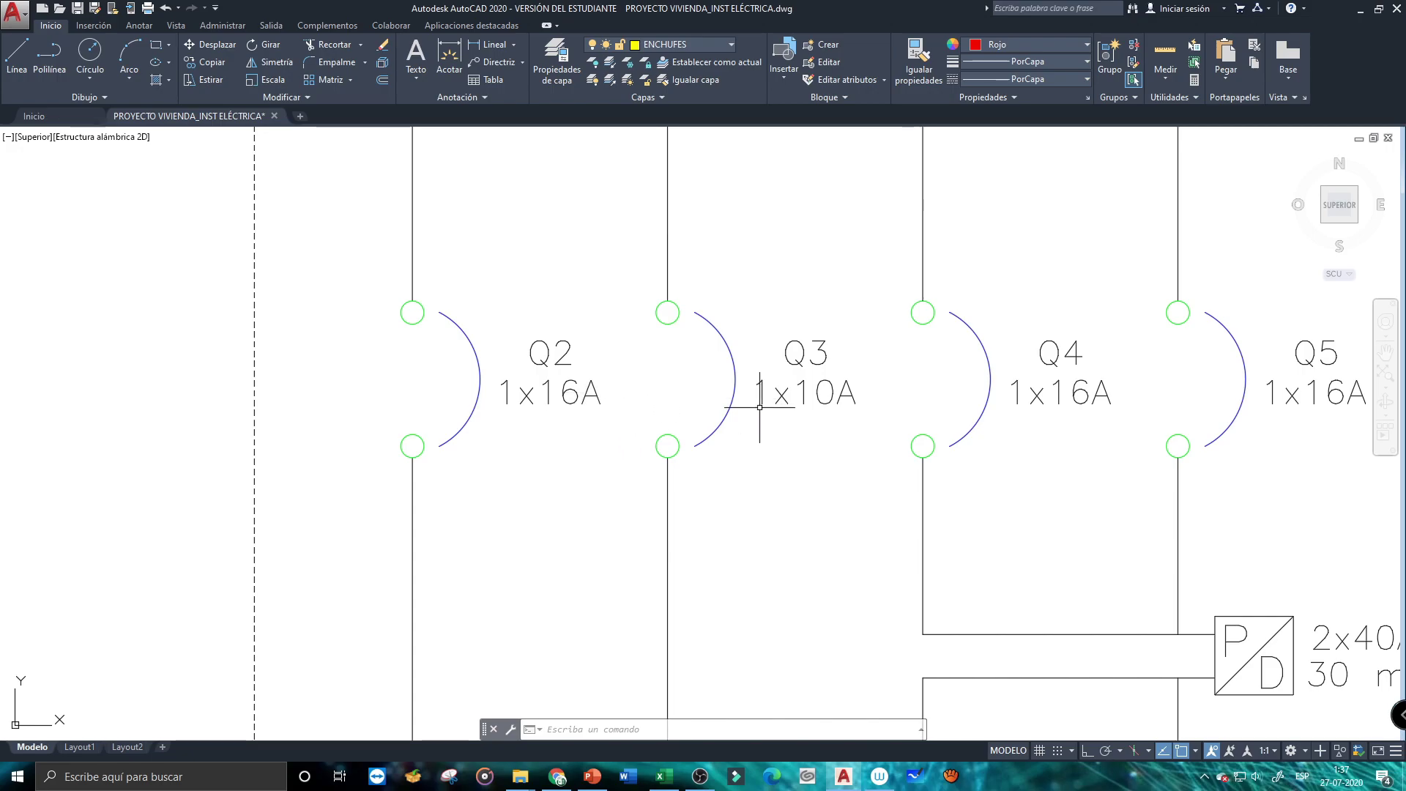
pyautogui.scroll(-5, 798, 414)
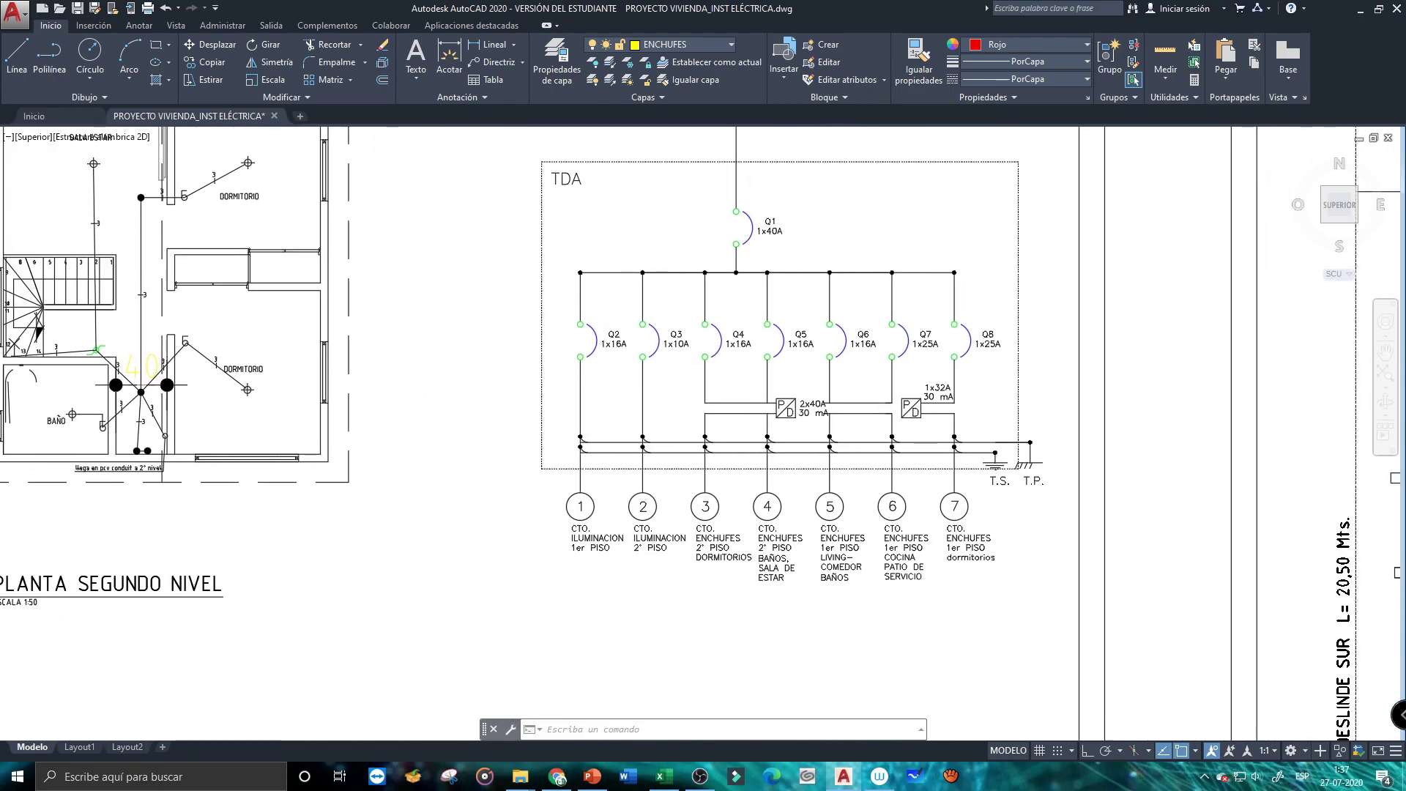
pyautogui.scroll(5, 886, 521)
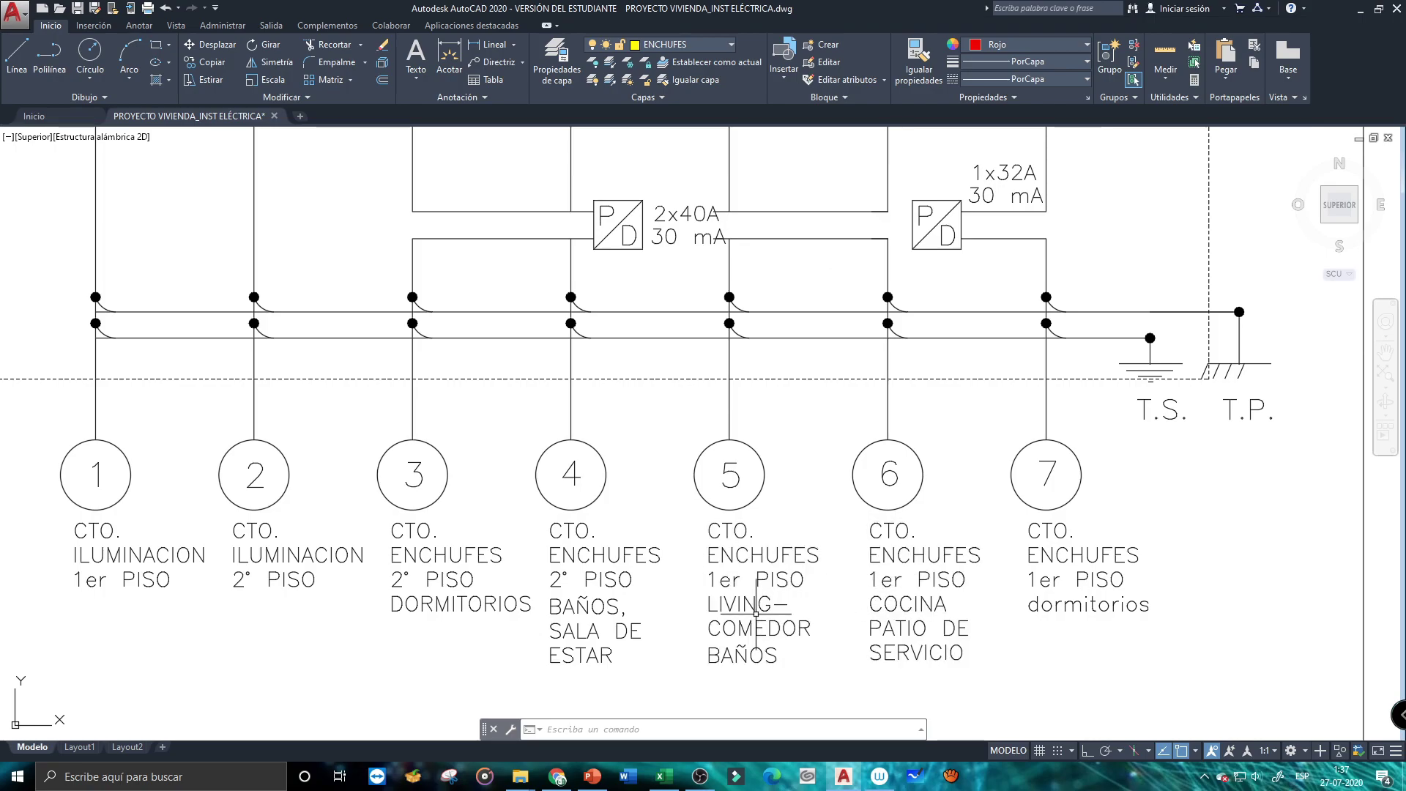
pyautogui.moveTo(905, 375); pyautogui.dragTo(866, 655)
pyautogui.scroll(8, 901, 388)
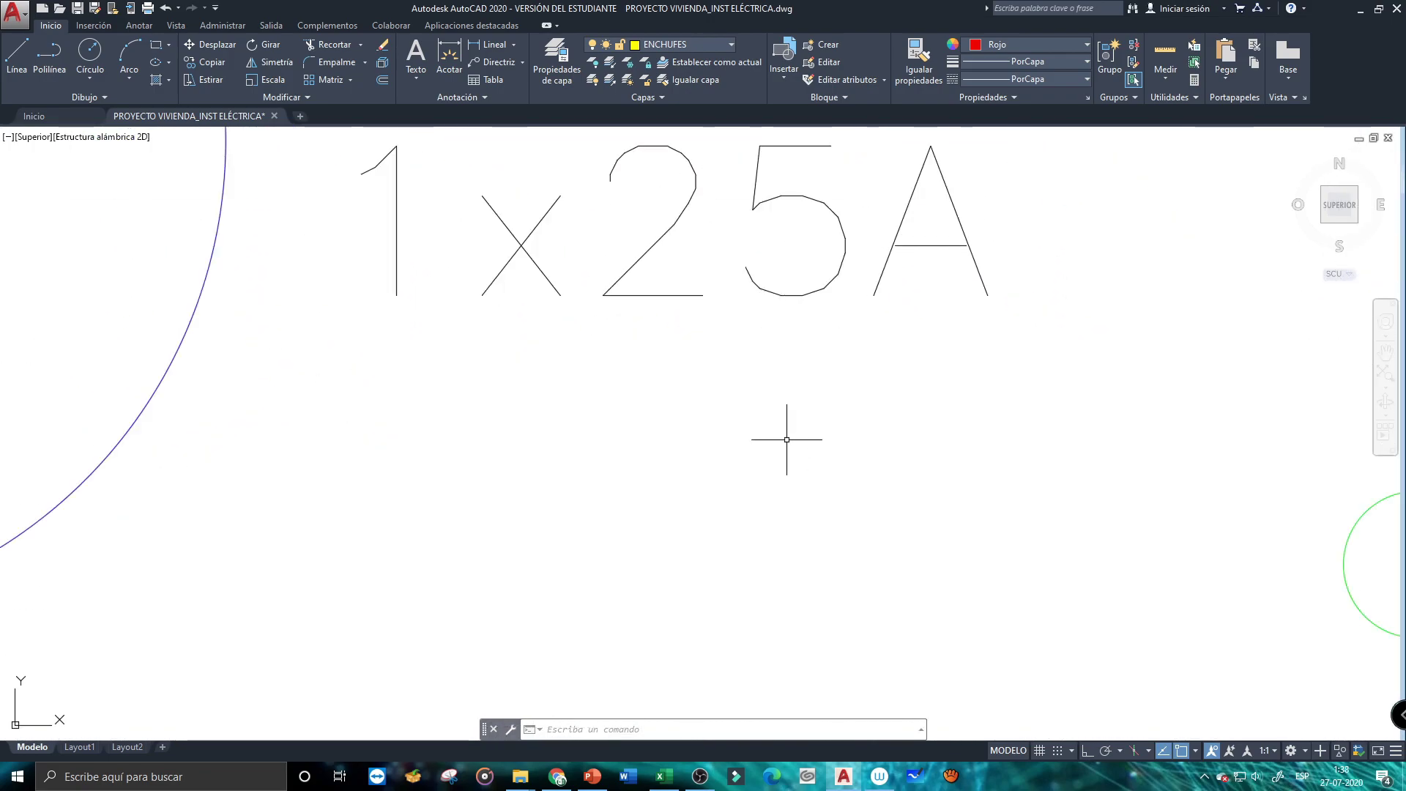
pyautogui.scroll(-2, 804, 505)
pyautogui.scroll(-4, 809, 465)
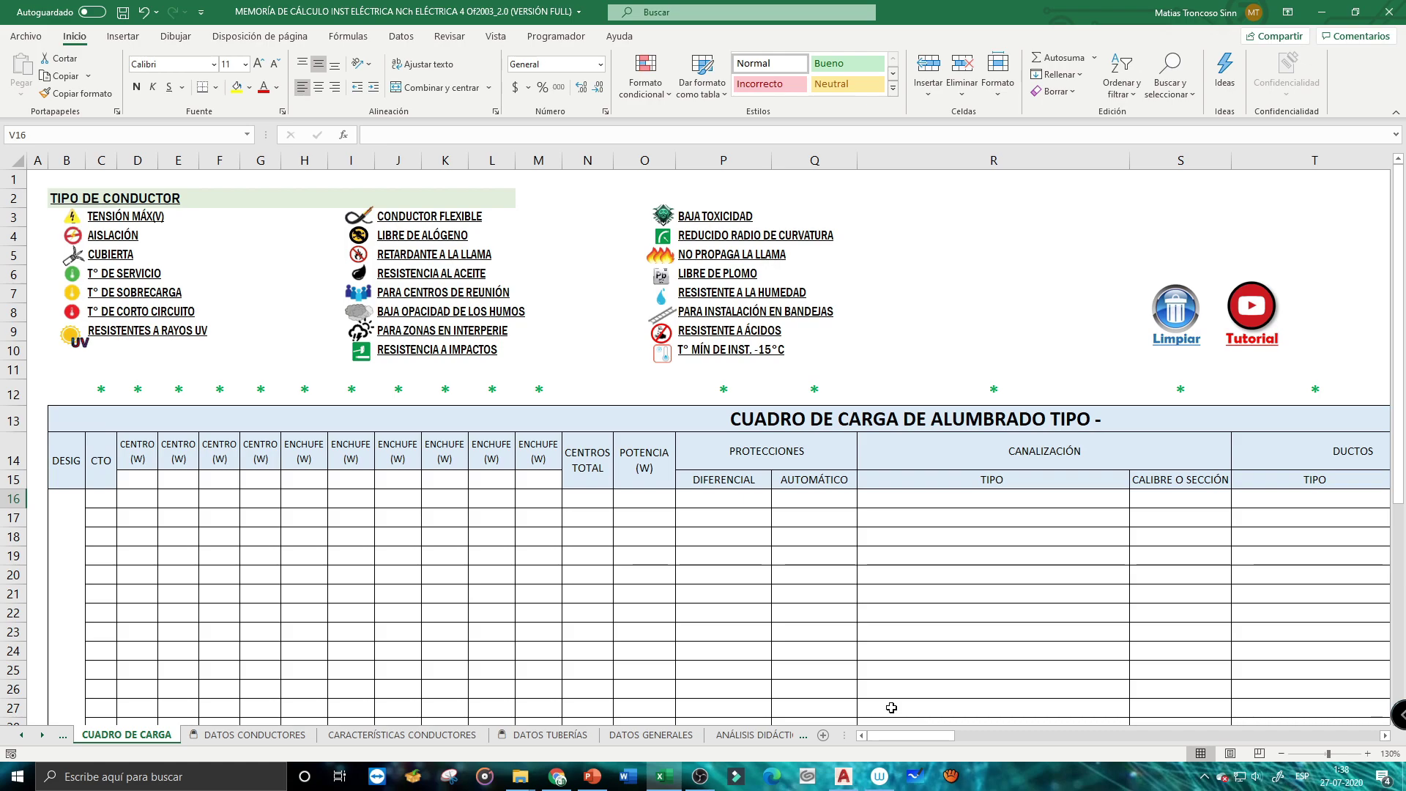
# Switch to the Excel calculation workbook and set the conductor type on the CUADRO DE CARGA sheet to NYA_MADECO
pyautogui.moveTo(900, 737); pyautogui.dragTo(1316, 726)
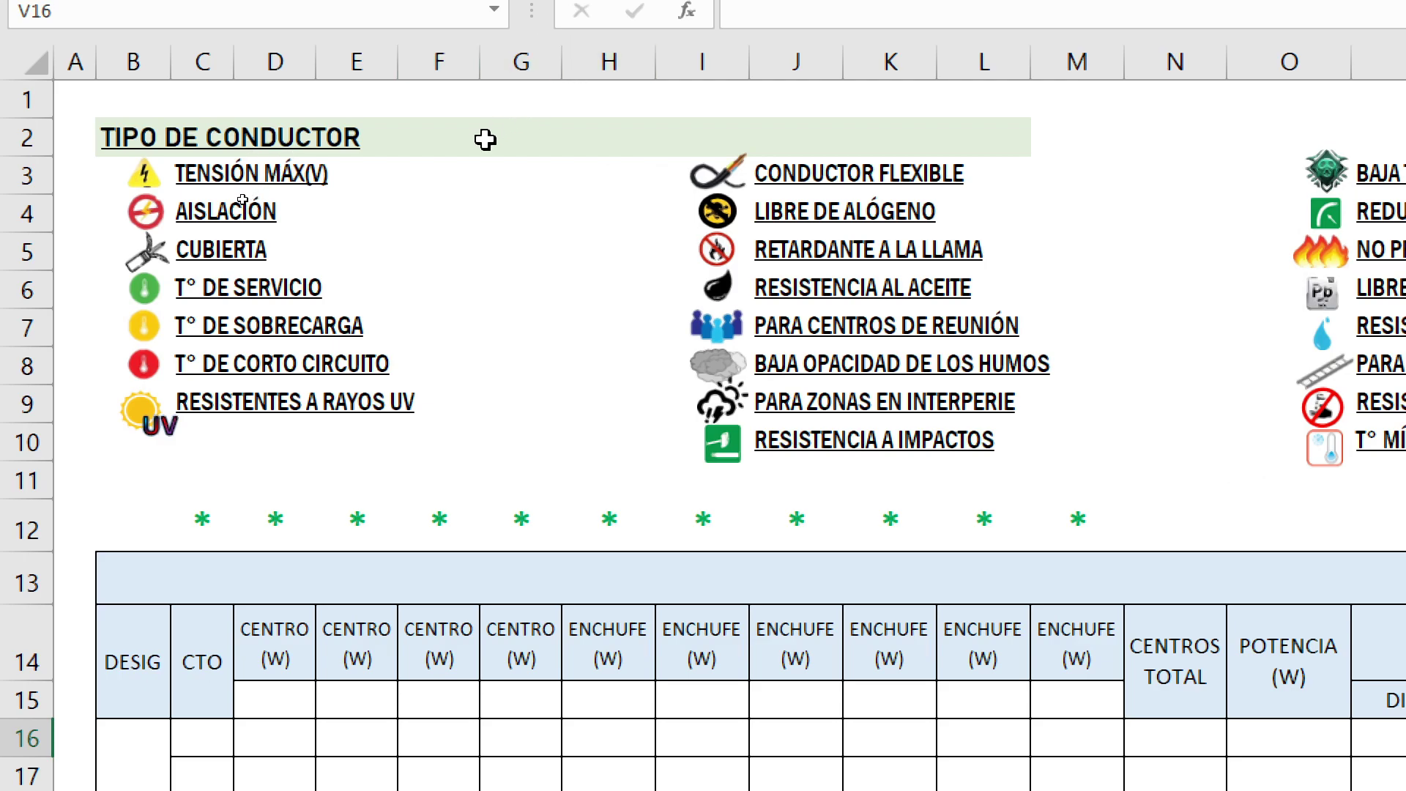
pyautogui.click(0, 164)
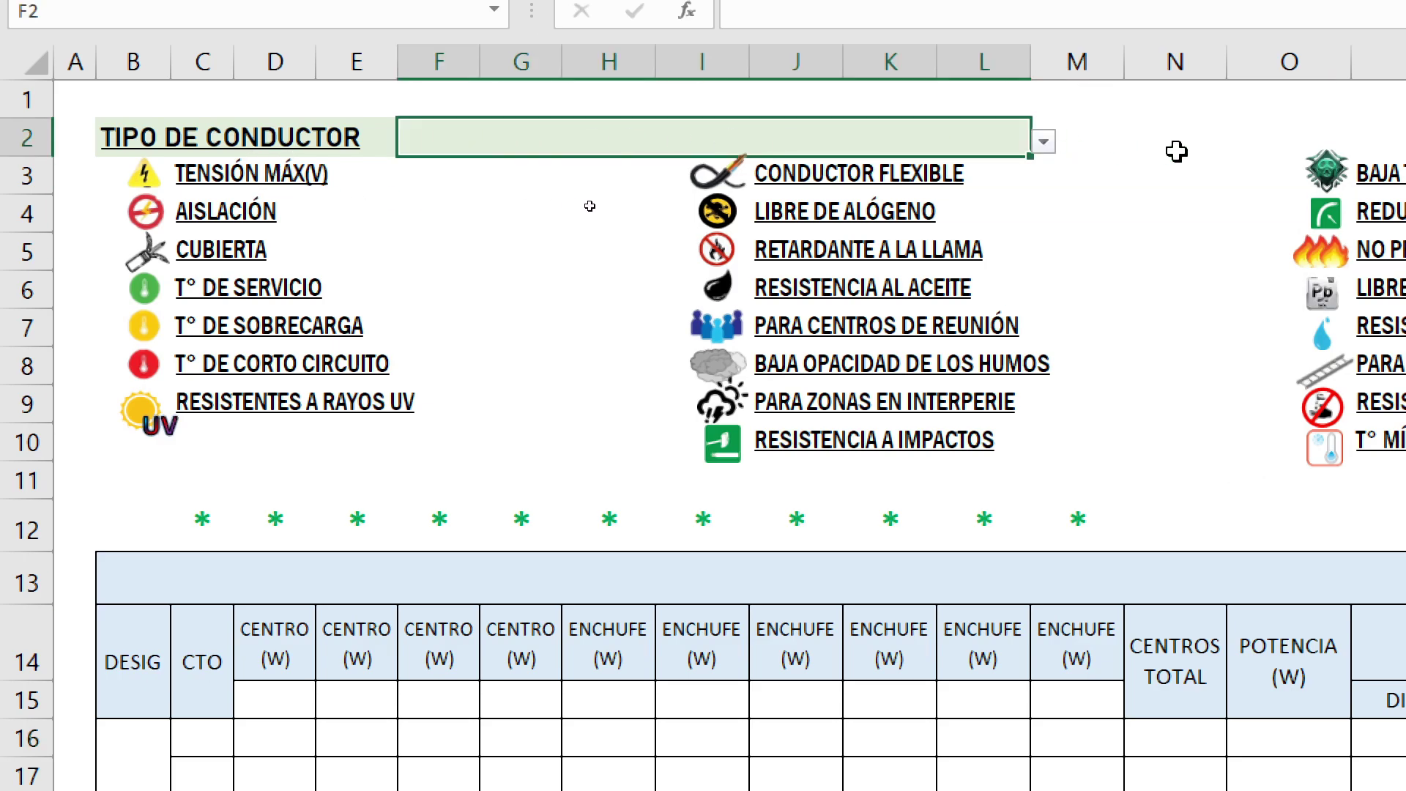
pyautogui.click(1042, 142)
pyautogui.moveTo(1033, 214)
pyautogui.mouseDown()
pyautogui.moveTo(1043, 333)
pyautogui.moveTo(1040, 205)
pyautogui.mouseUp()
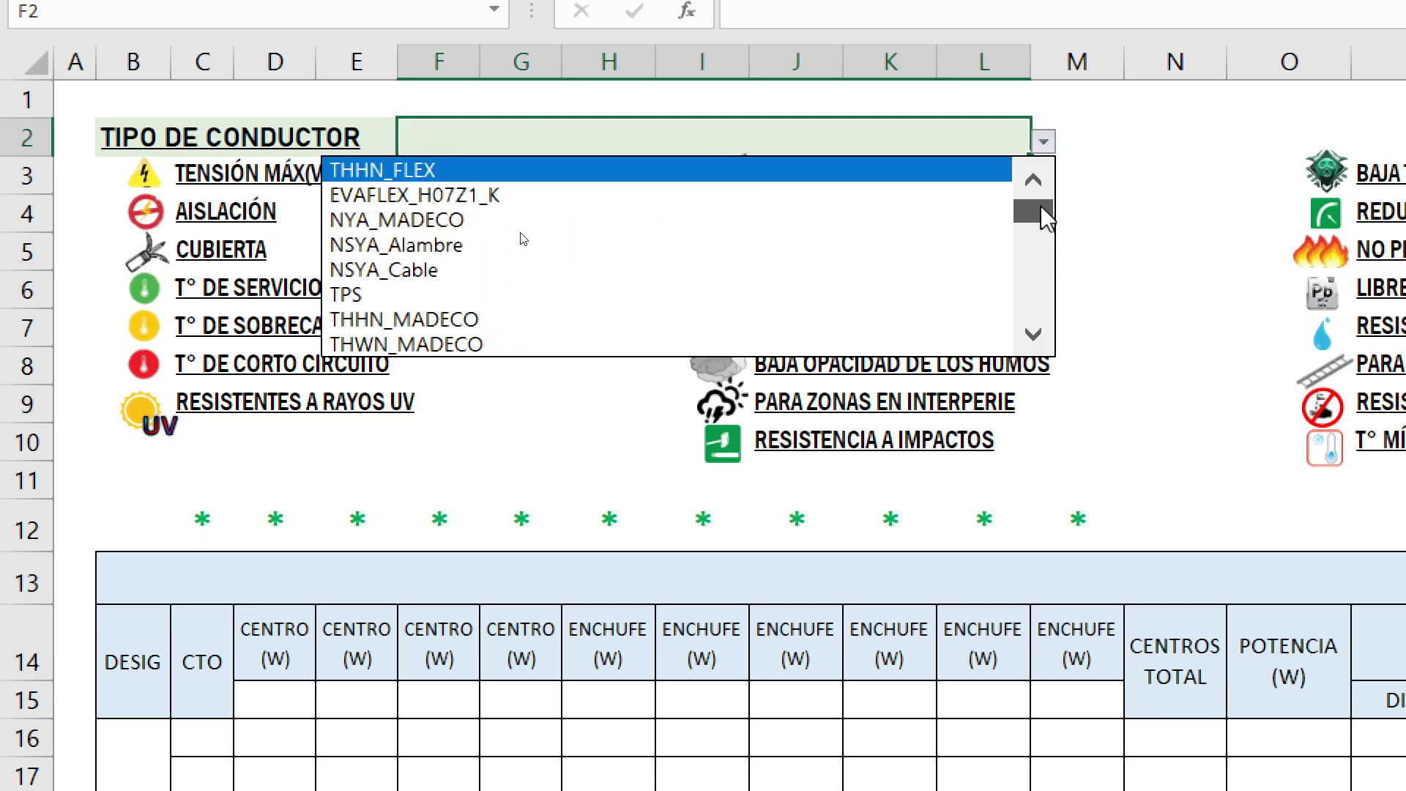
pyautogui.click(384, 227)
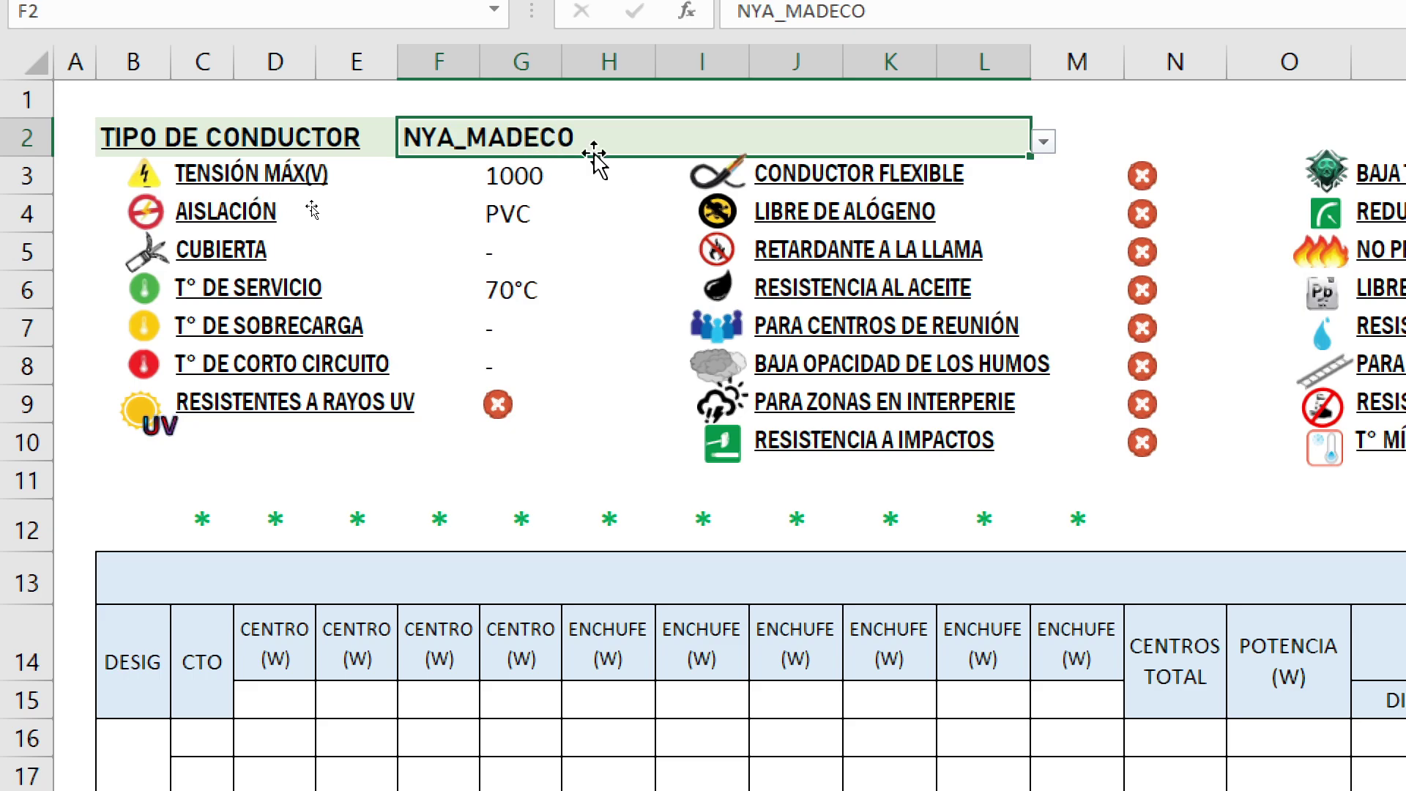
# Change the conductor type on the load schedule to EVAFLEX_H07Z1_K
pyautogui.click(1043, 141)
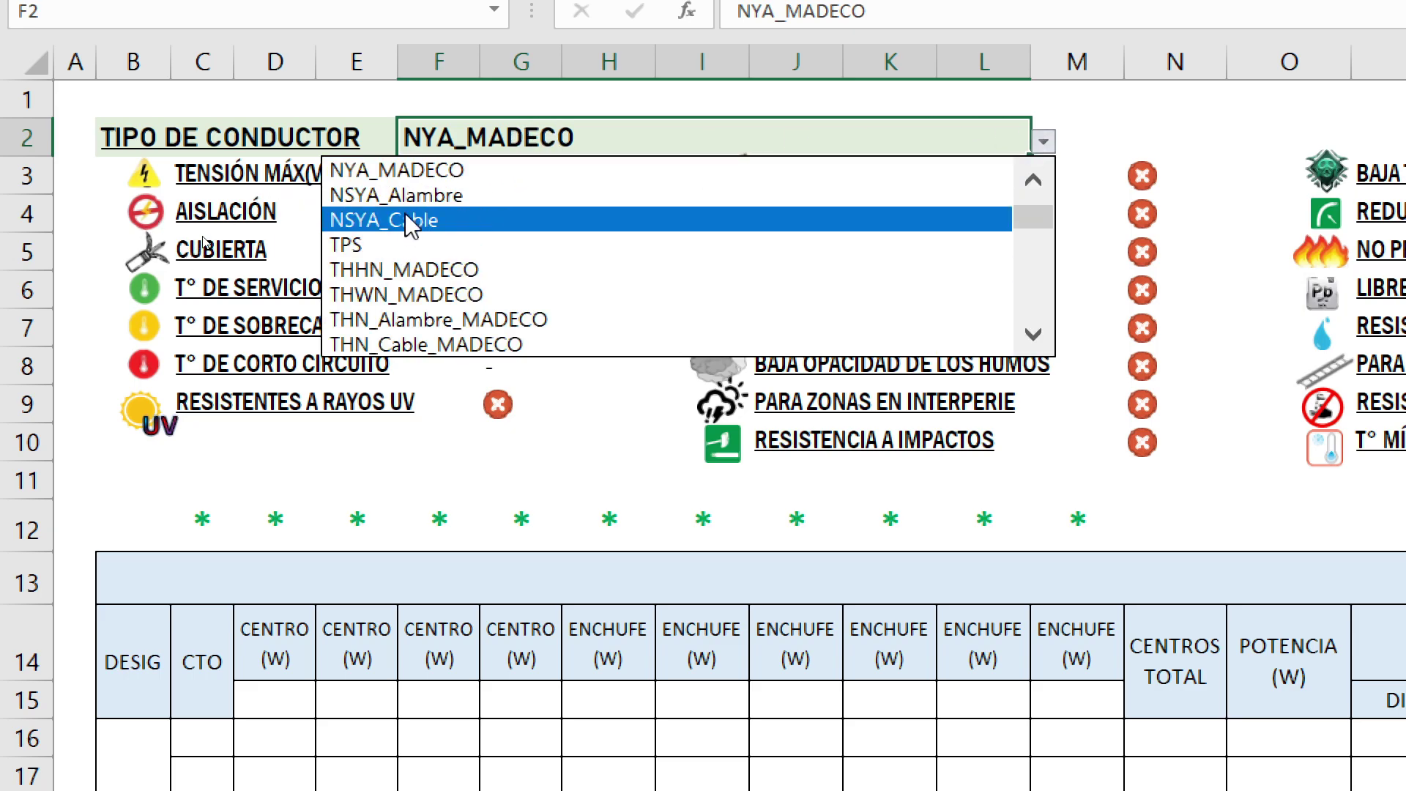
pyautogui.scroll(2, 517, 217)
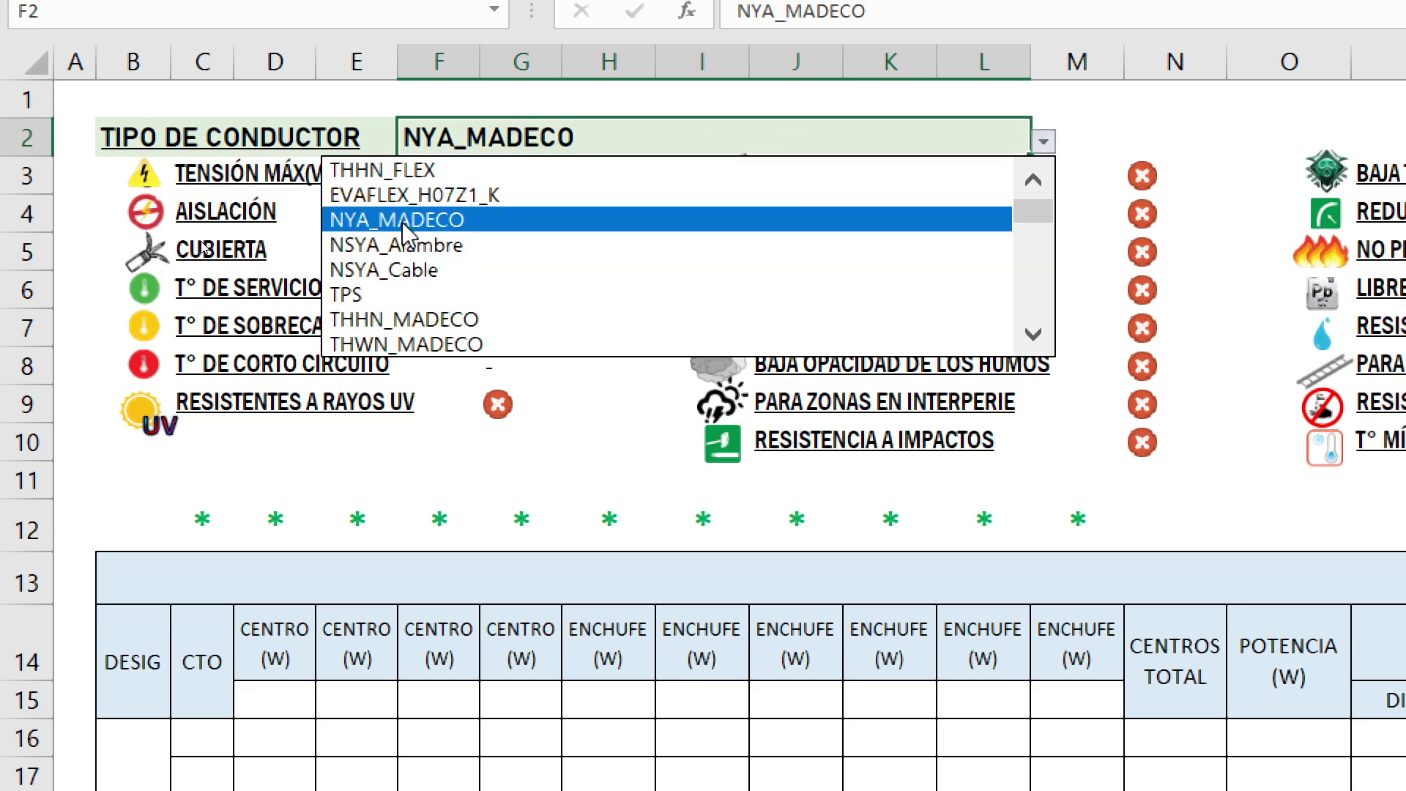
pyautogui.click(414, 195)
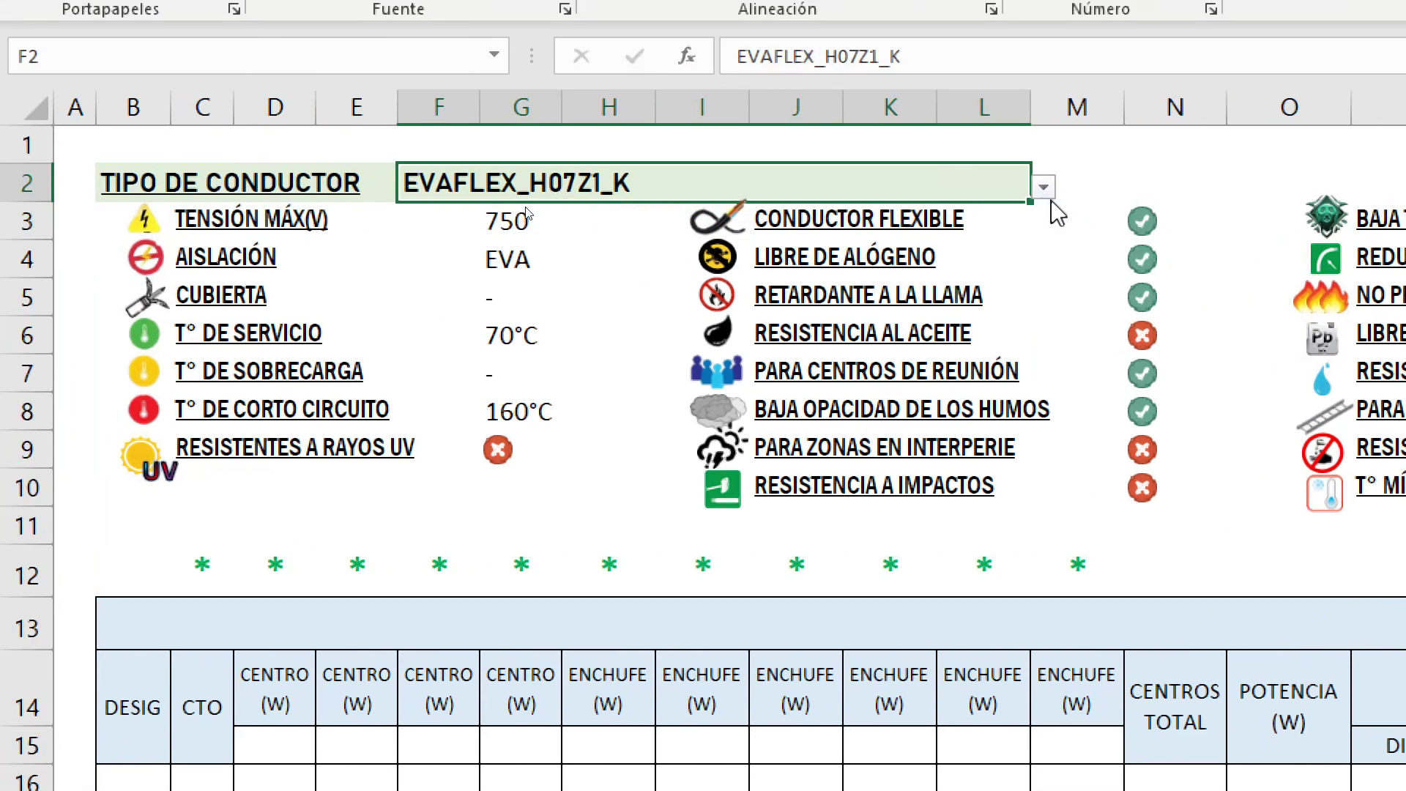
# Change the conductor type on the load schedule to THHN_FLEX
pyautogui.click(1047, 192)
pyautogui.click(1033, 225)
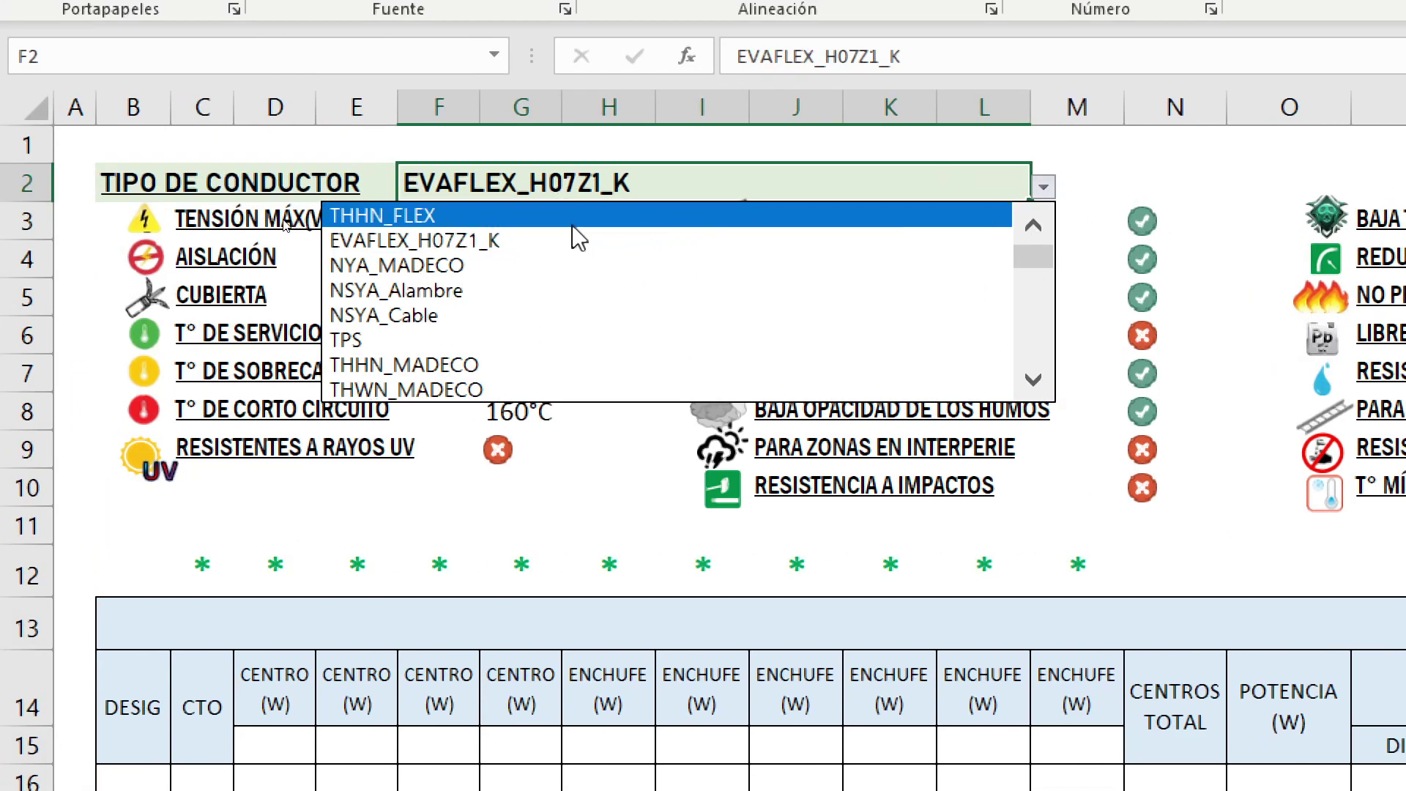
pyautogui.click(380, 217)
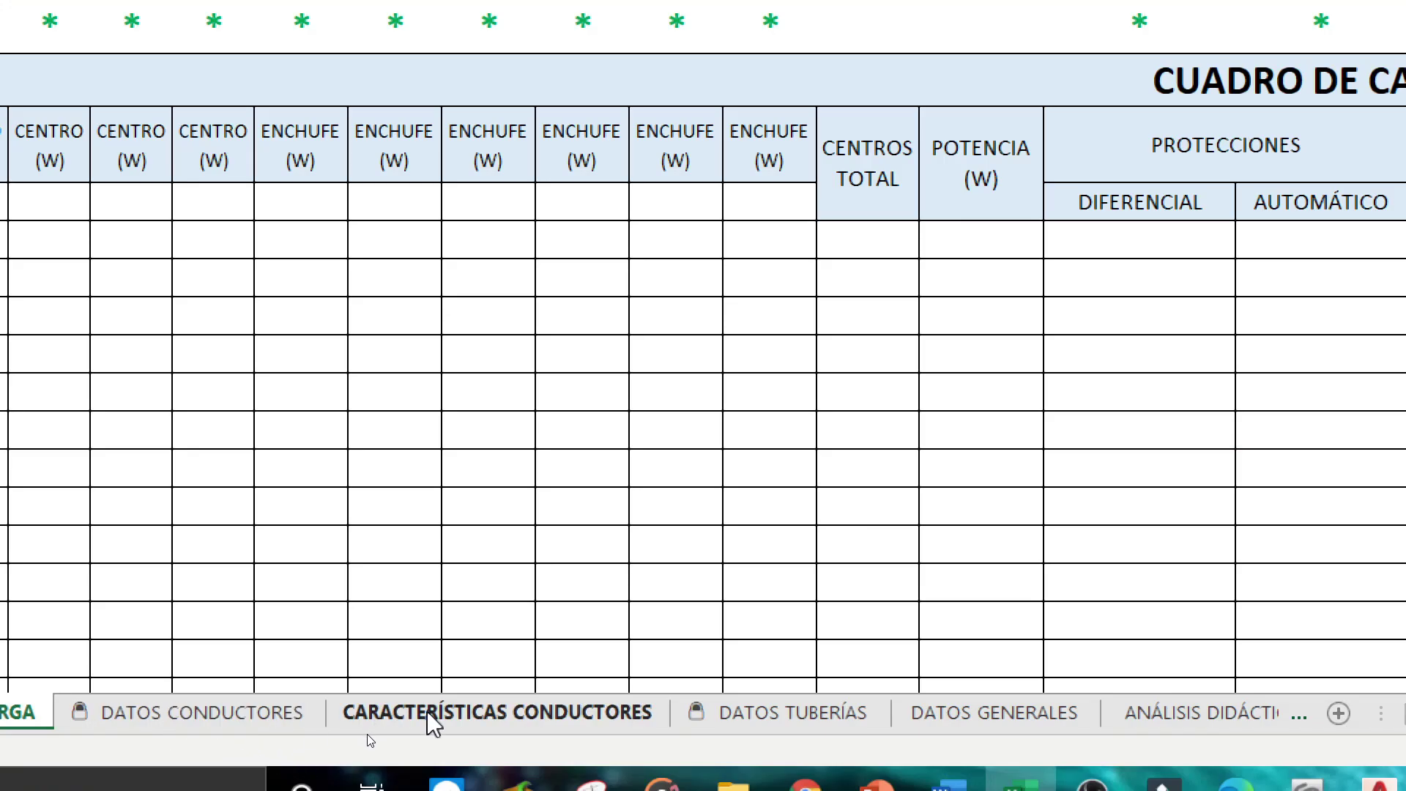
# Open the CARACTERÍSTICAS CONDUCTORES sheet and examine each conductor type's properties, including tray installation and acid resistance
pyautogui.click(430, 713)
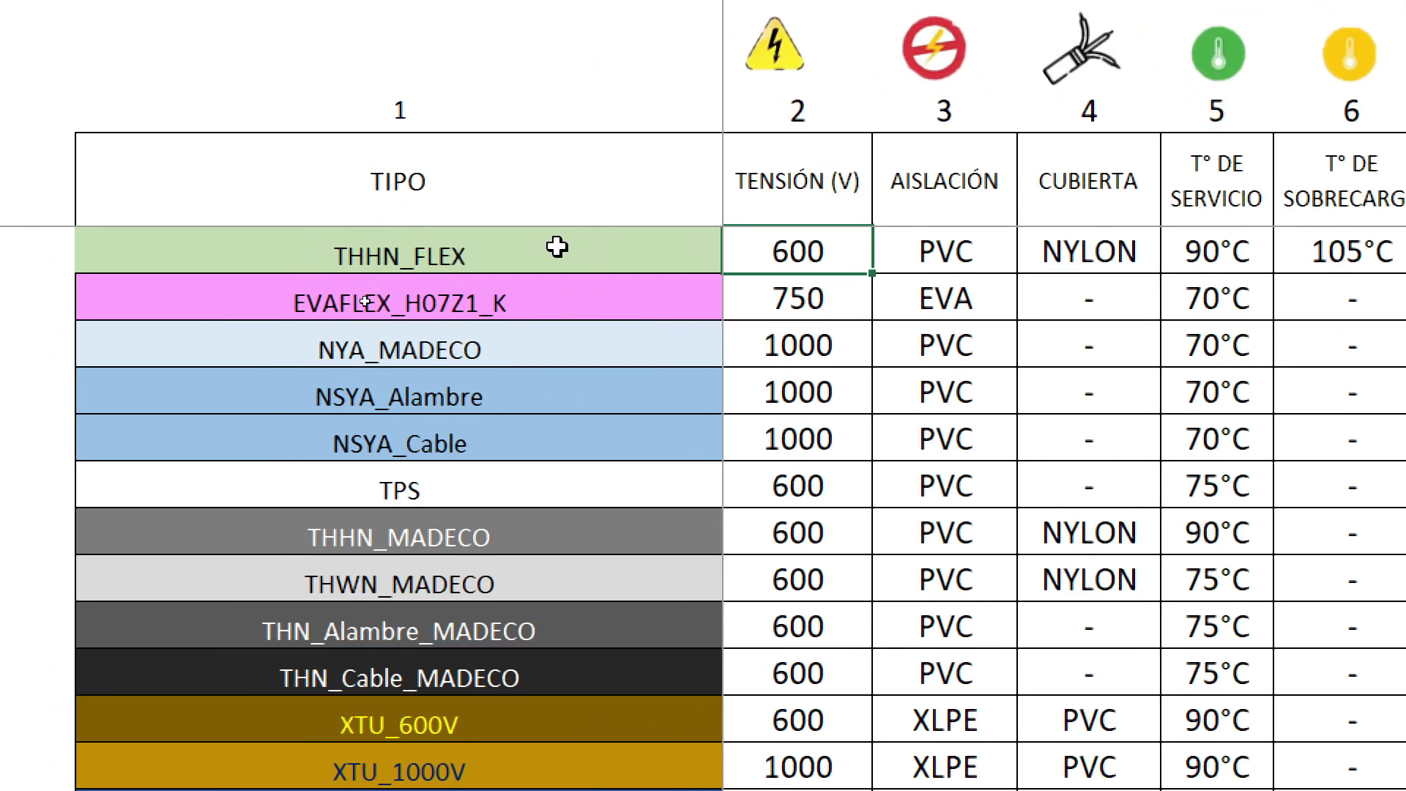
pyautogui.scroll(-7, 530, 490)
pyautogui.scroll(-5, 514, 573)
pyautogui.scroll(5, 552, 564)
pyautogui.scroll(6, 795, 556)
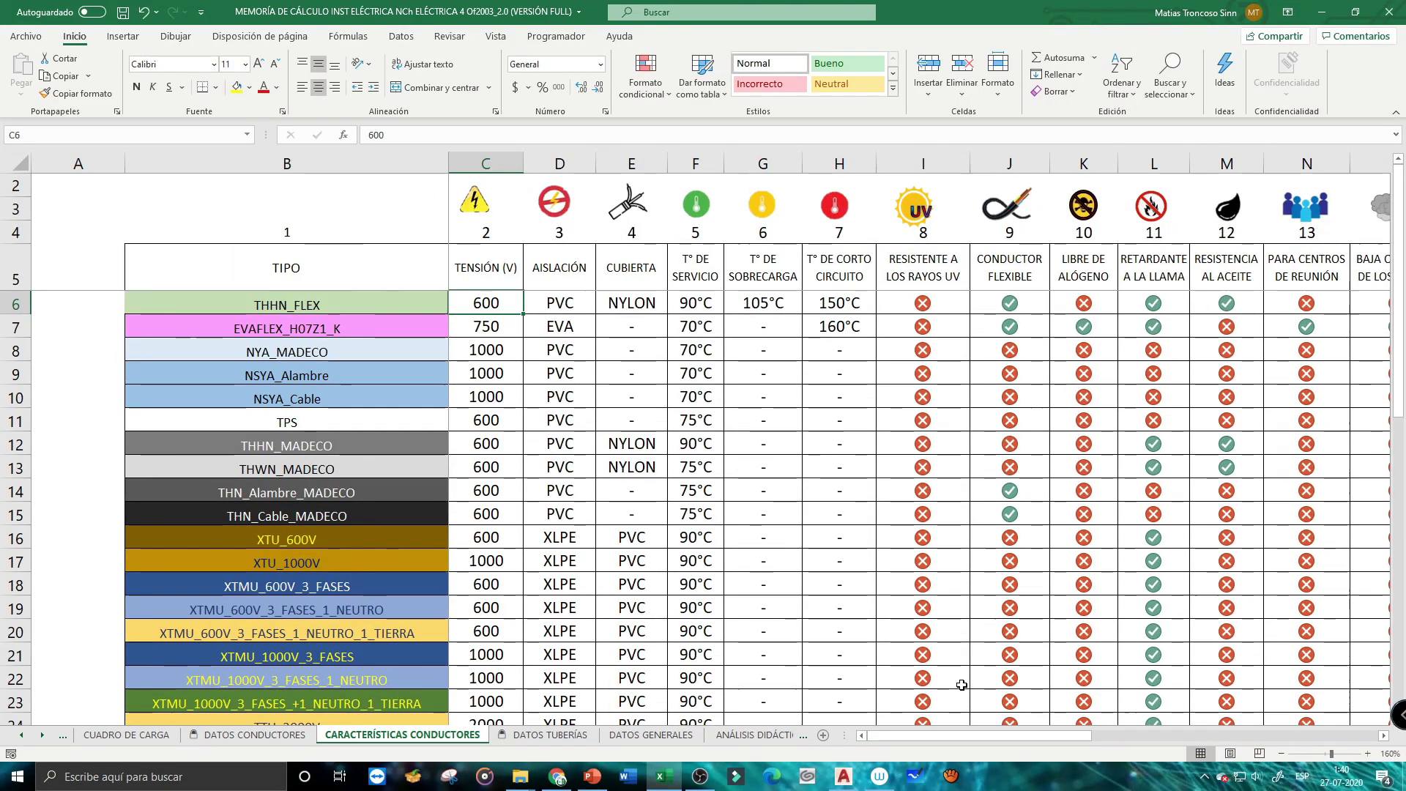
pyautogui.moveTo(953, 734); pyautogui.dragTo(1234, 734)
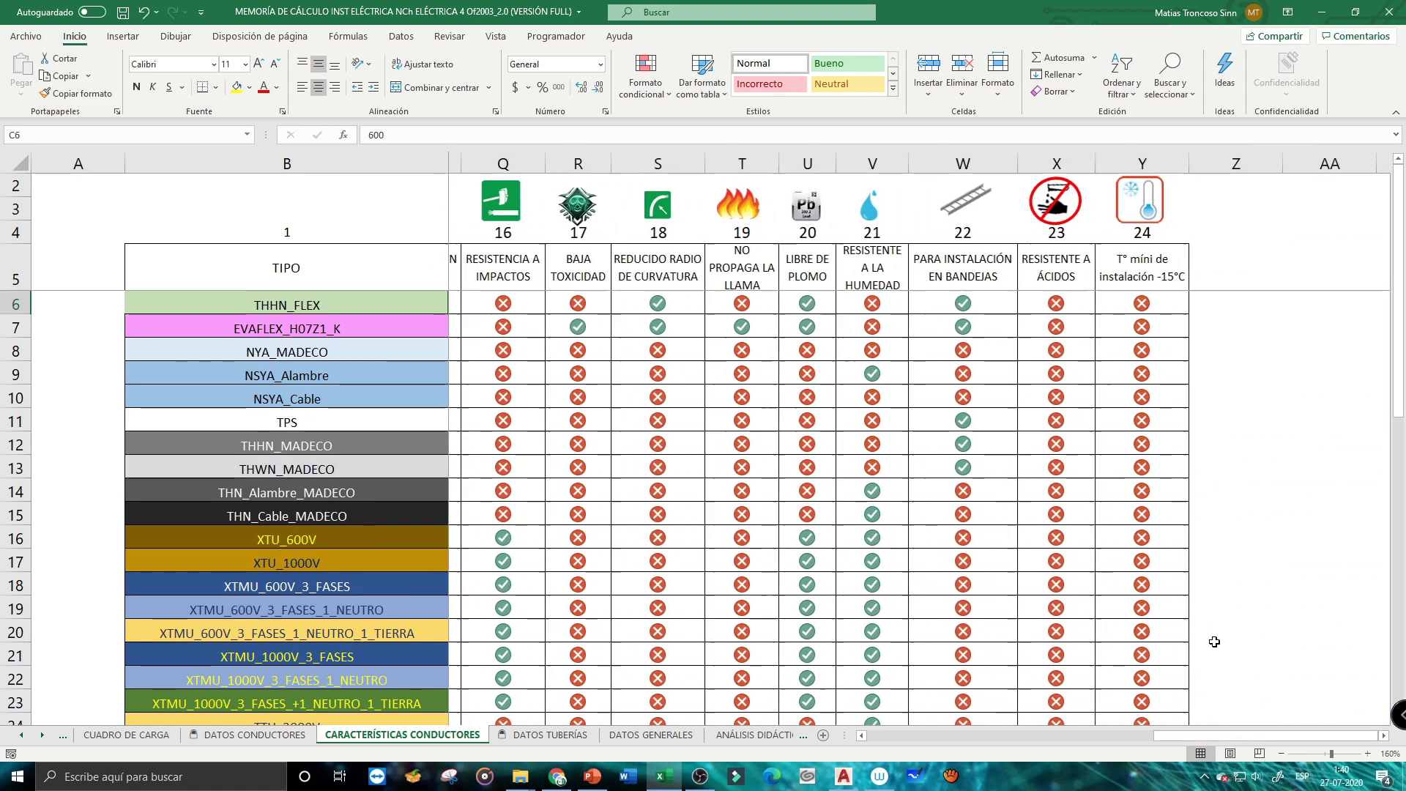
pyautogui.click(958, 310)
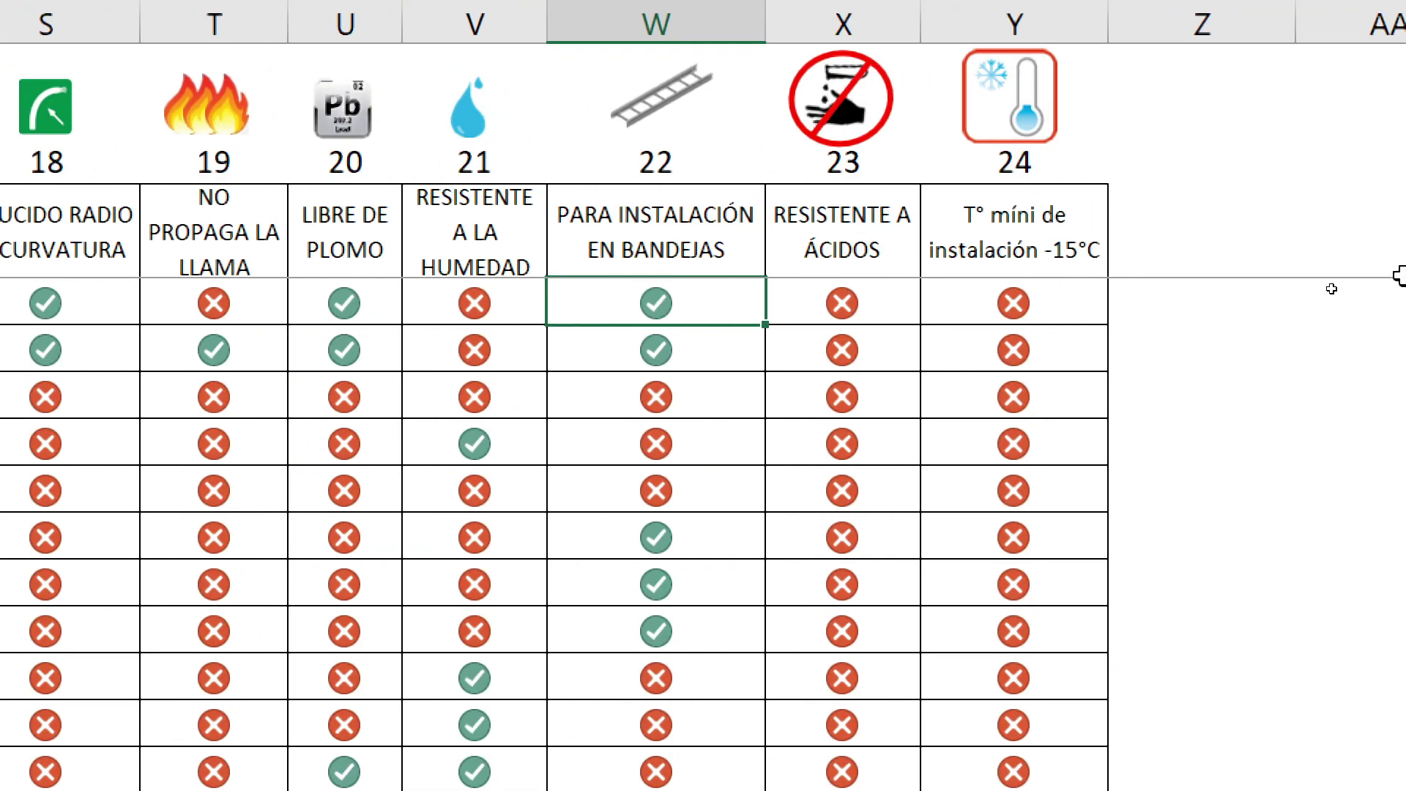
pyautogui.click(1051, 300)
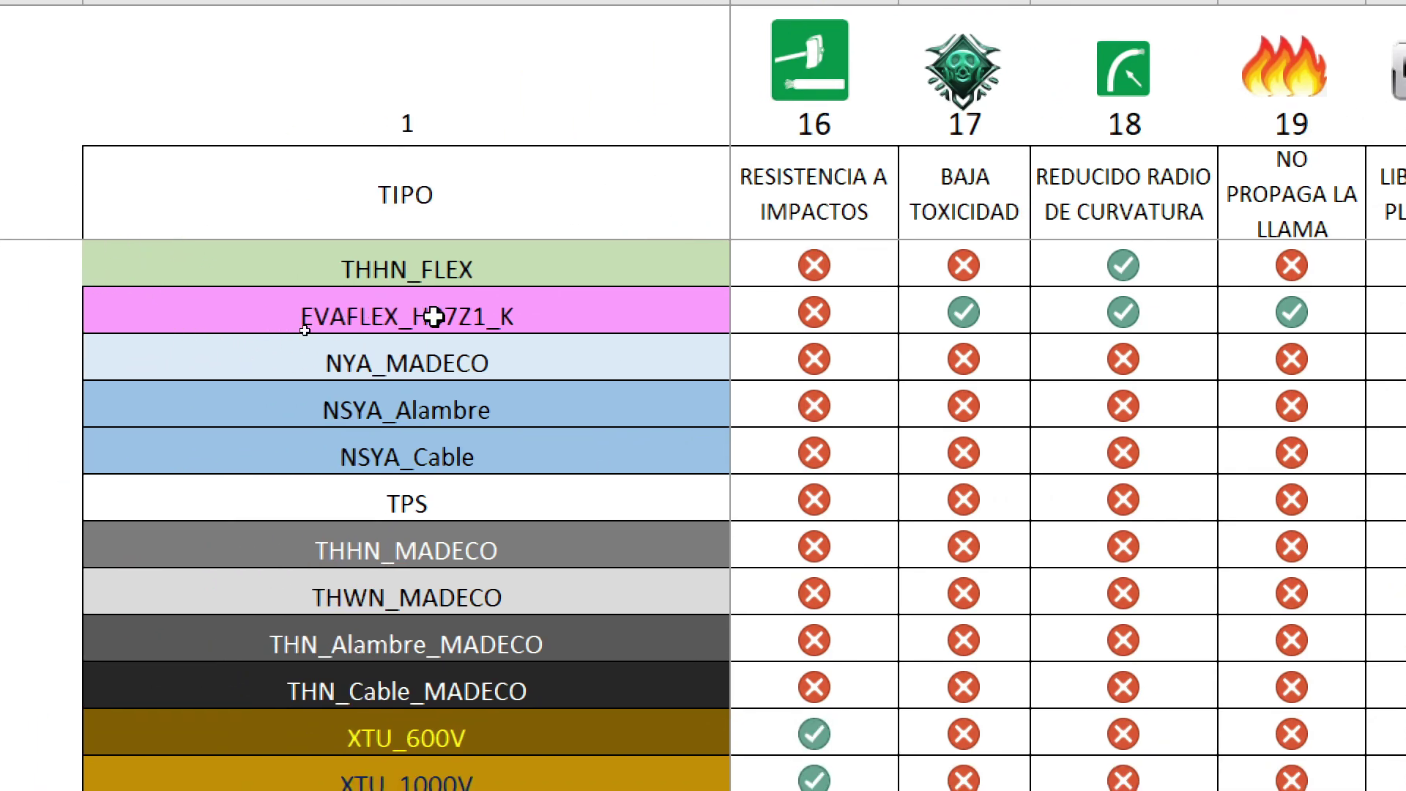
# Mark NYA_MADECO as impact resistant with a check in the RESISTENCIA A IMPACTOS column
pyautogui.click(853, 360)
pyautogui.write('0')
pyautogui.press('Return')
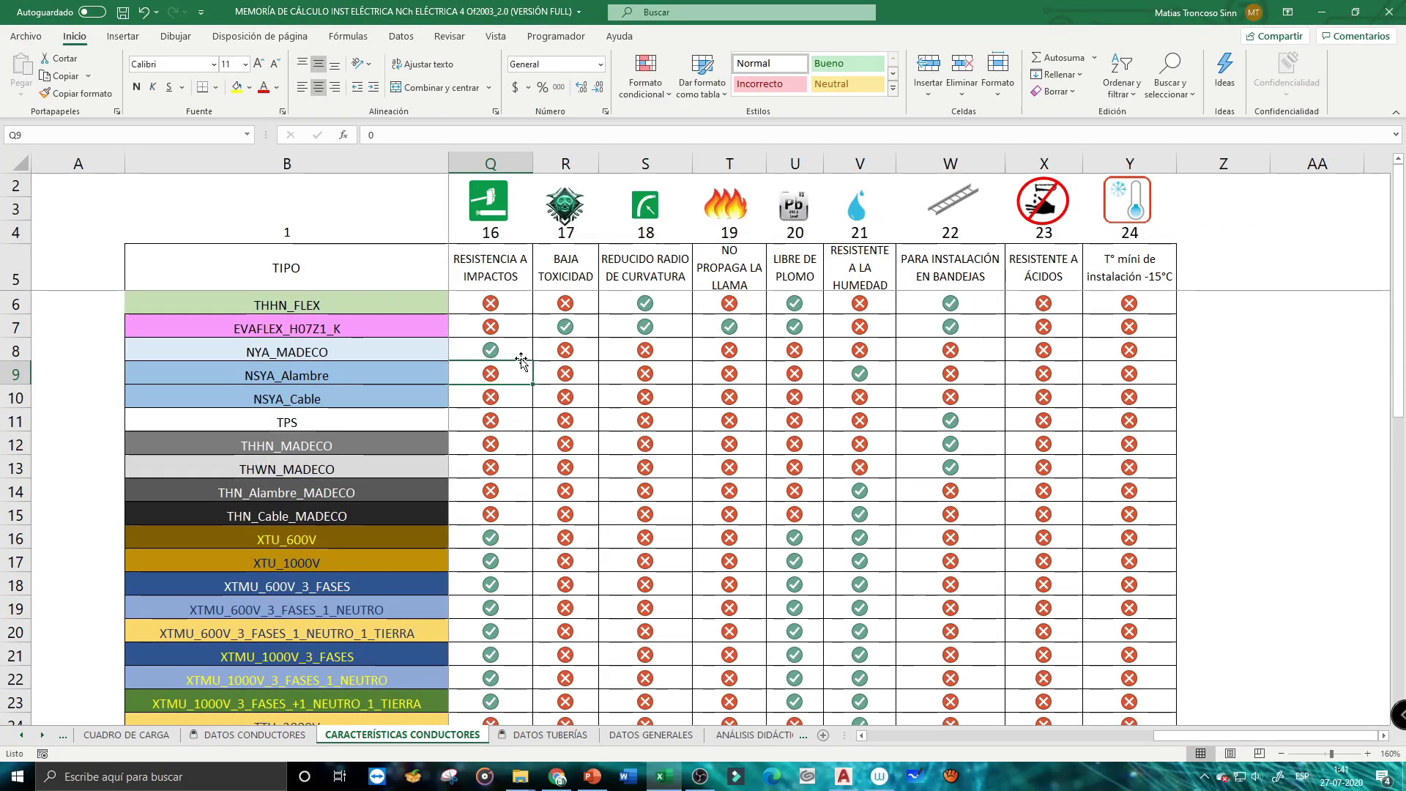
# Set NYA_MADECO's RESISTENCIA A IMPACTOS value to 0
pyautogui.click(522, 353)
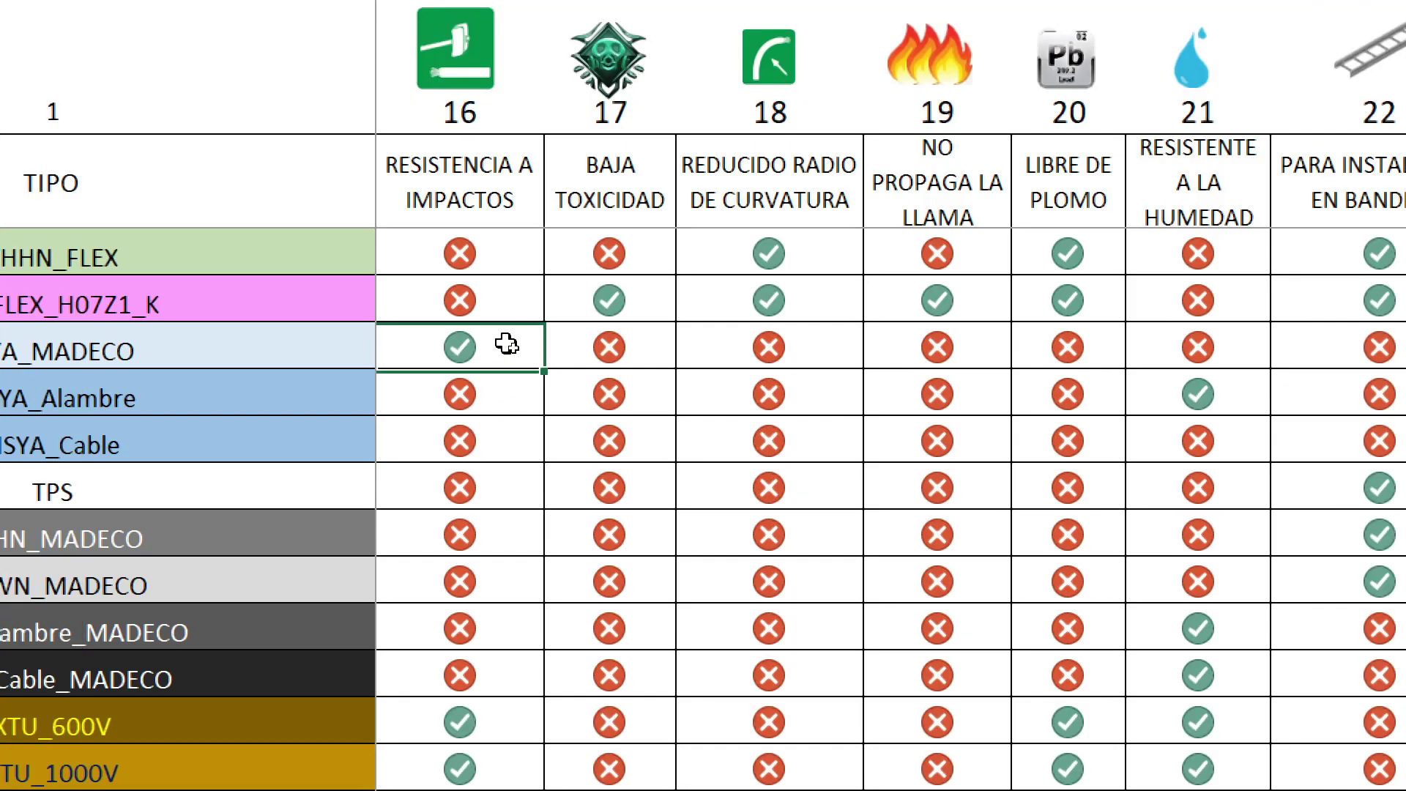
pyautogui.write('0')
pyautogui.press('Return')
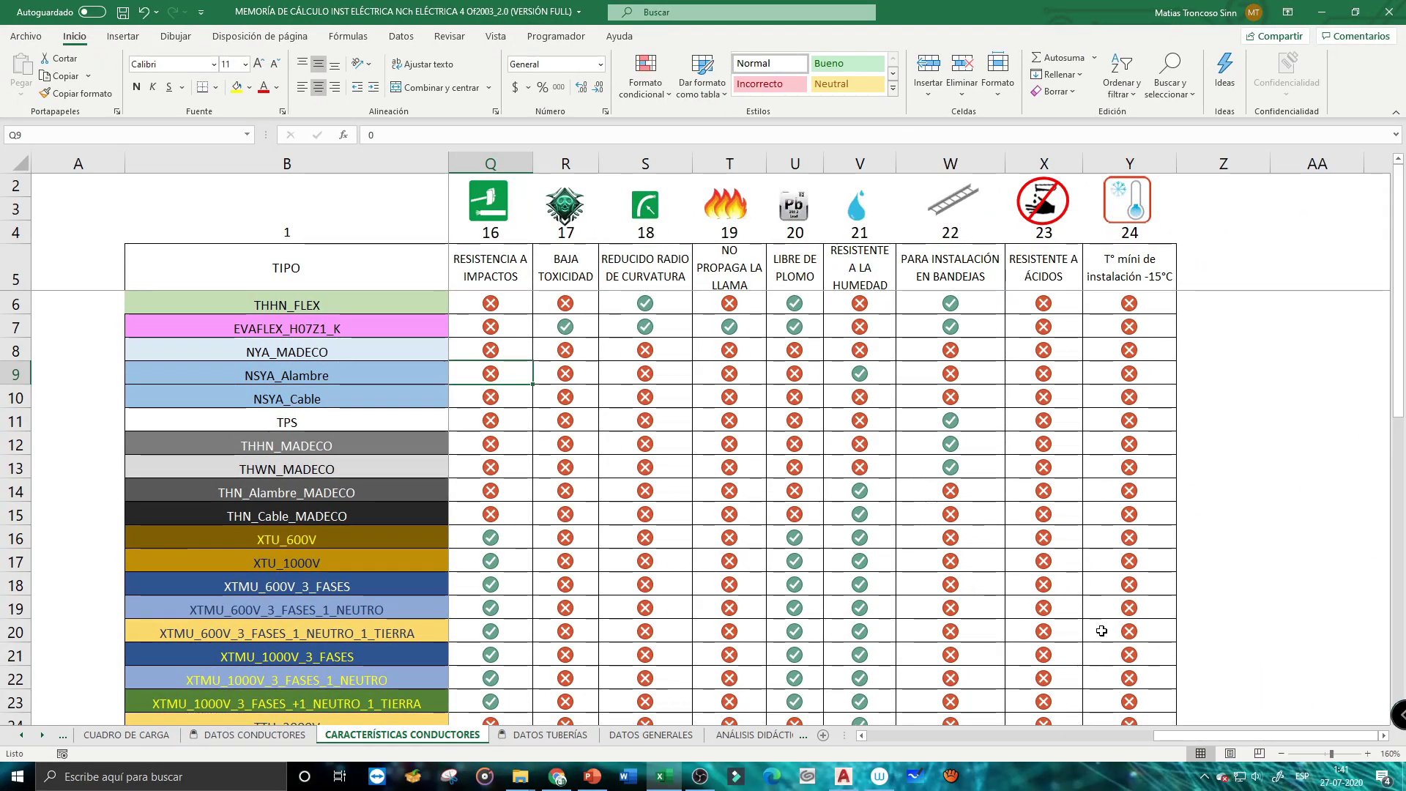
# Open the DATOS CONDUCTORES sheet and review the current capacity columns from Grupo A through Ducto enterrado (1)
pyautogui.moveTo(1184, 734); pyautogui.dragTo(881, 729)
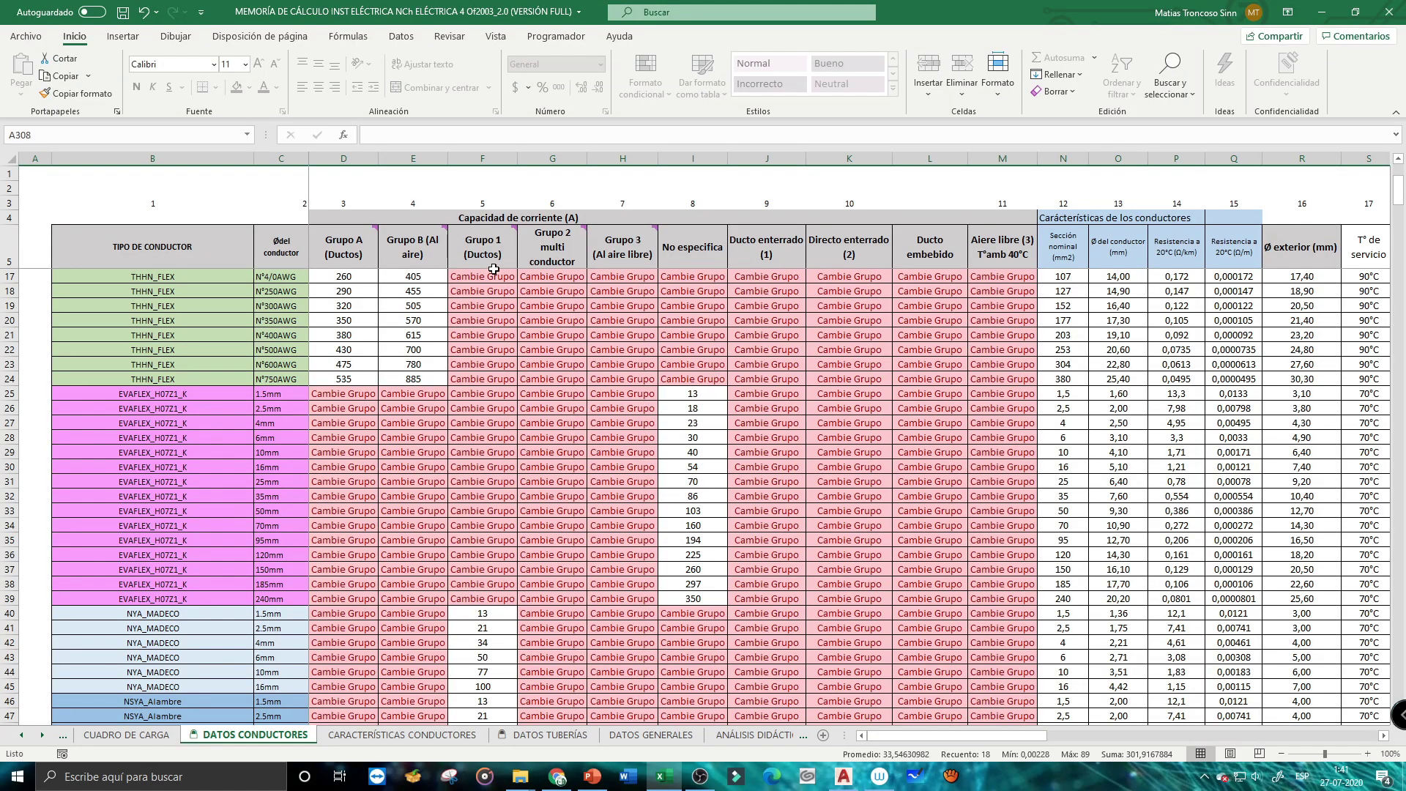
pyautogui.click(344, 158)
pyautogui.click(412, 158)
pyautogui.click(482, 158)
pyautogui.click(552, 158)
pyautogui.click(623, 158)
pyautogui.click(692, 158)
pyautogui.click(767, 158)
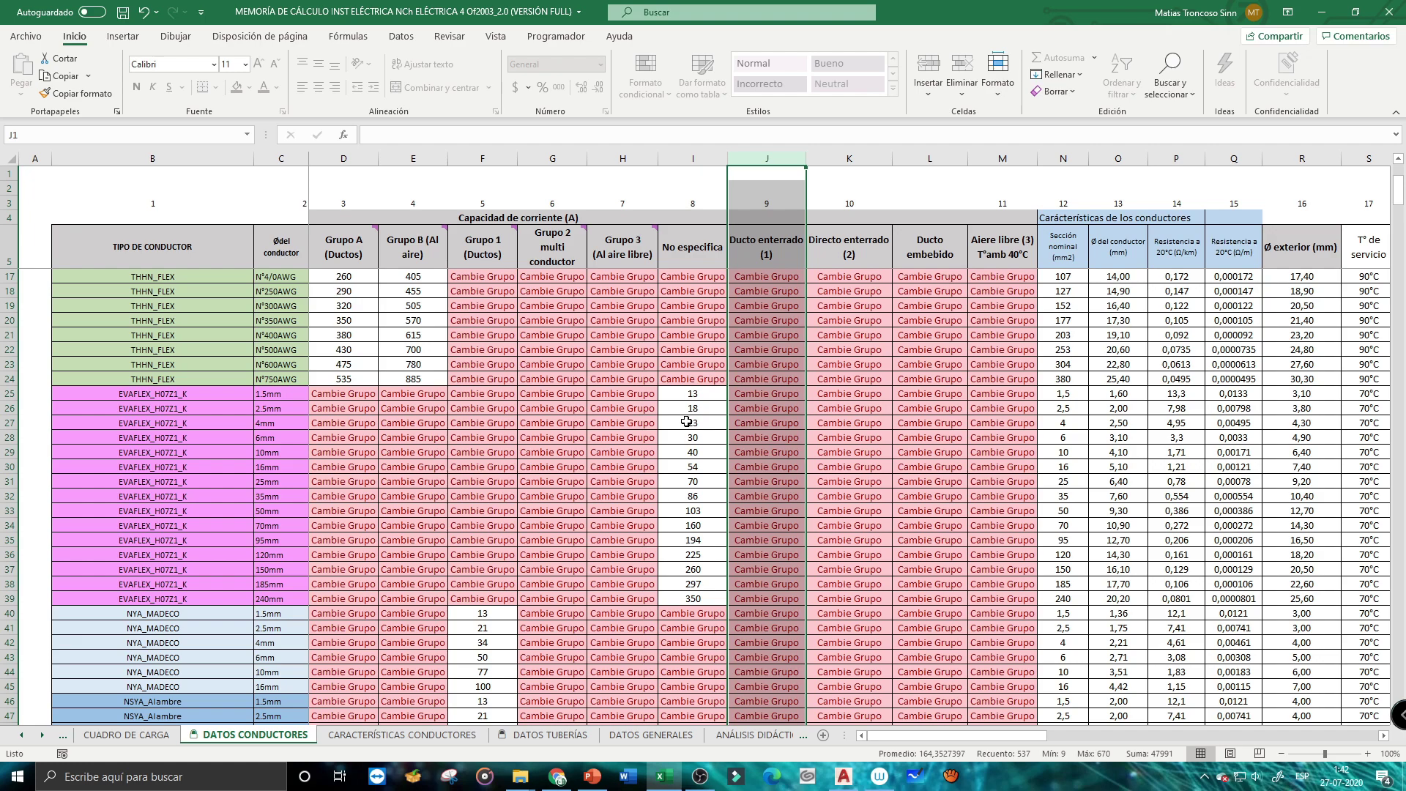
# Examine the DATOS CONDUCTORES table's conductor types, sizes and current capacities, from THHN_FLEX through the final FREETOXFLEX multipolar rows
pyautogui.scroll(-7, 592, 472)
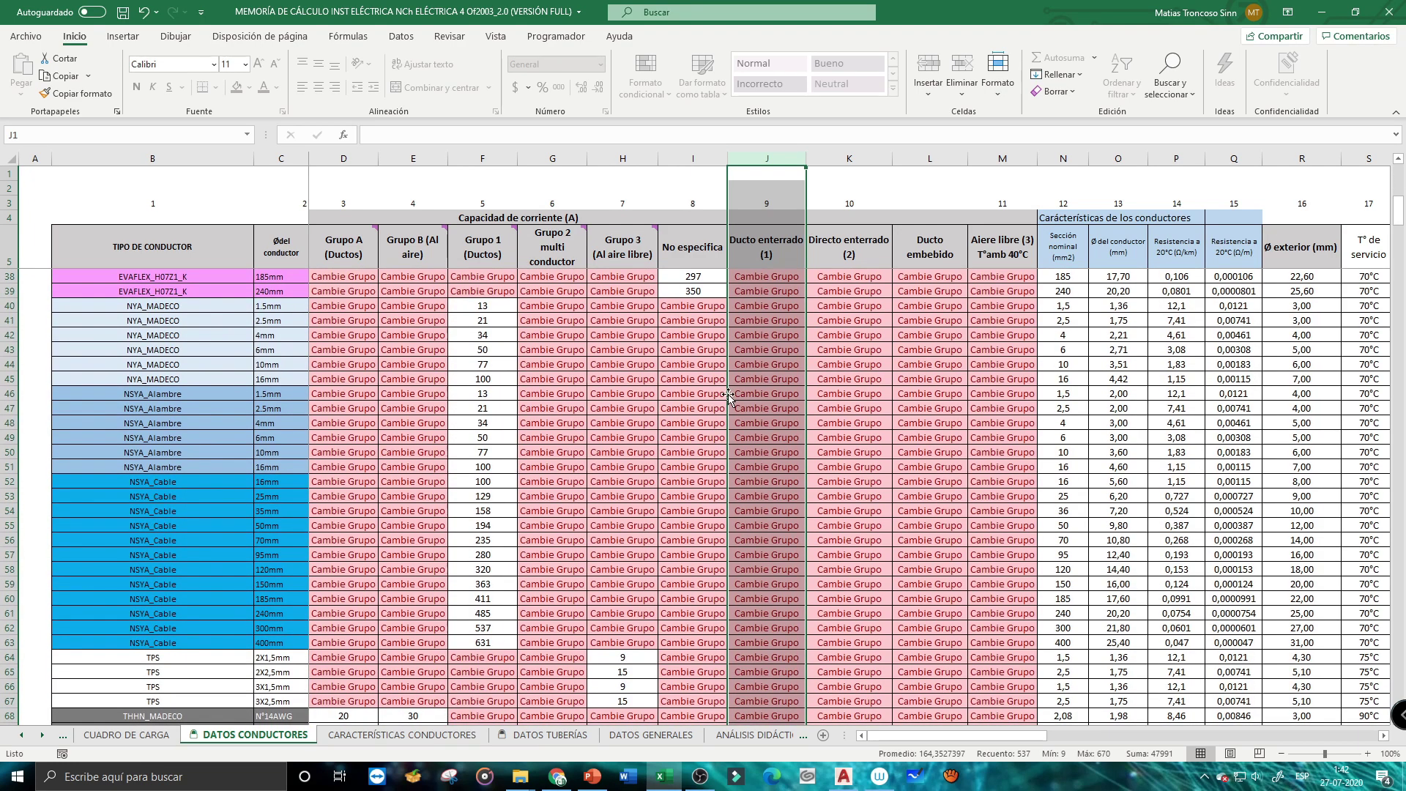
pyautogui.scroll(6, 852, 336)
pyautogui.moveTo(1012, 735)
pyautogui.mouseDown()
pyautogui.moveTo(1065, 735)
pyautogui.moveTo(1009, 735)
pyautogui.mouseUp()
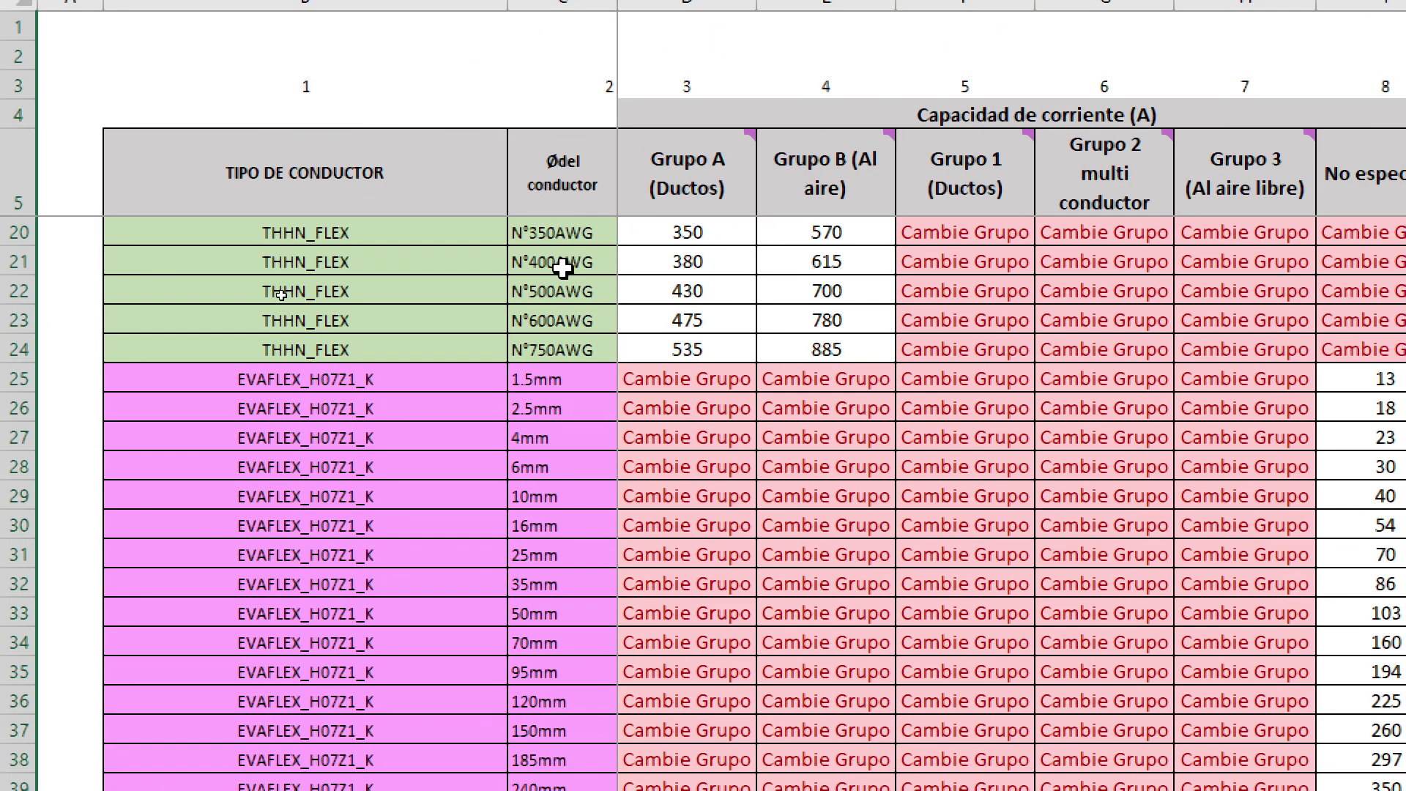
pyautogui.scroll(-5, 612, 418)
pyautogui.scroll(-12, 615, 423)
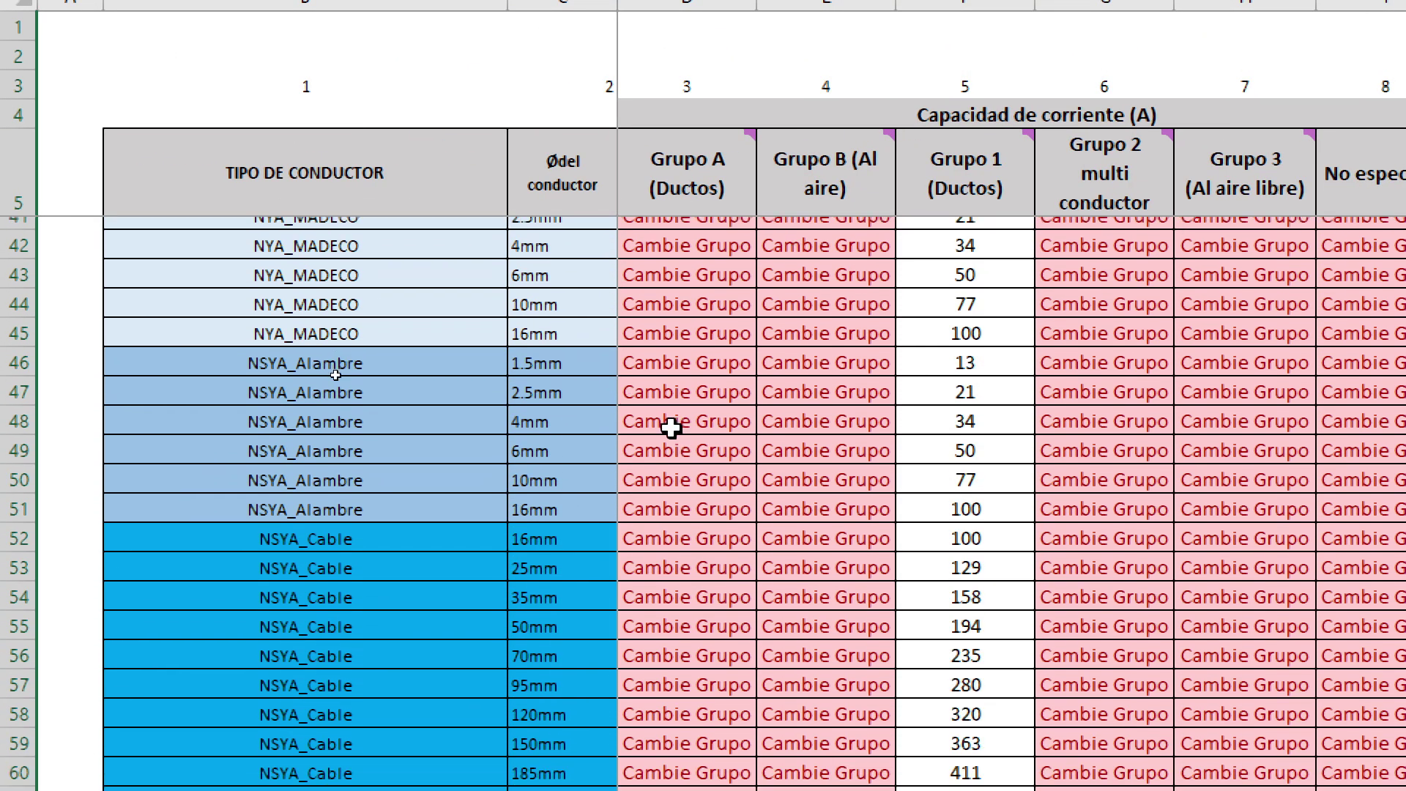
pyautogui.scroll(-18, 609, 467)
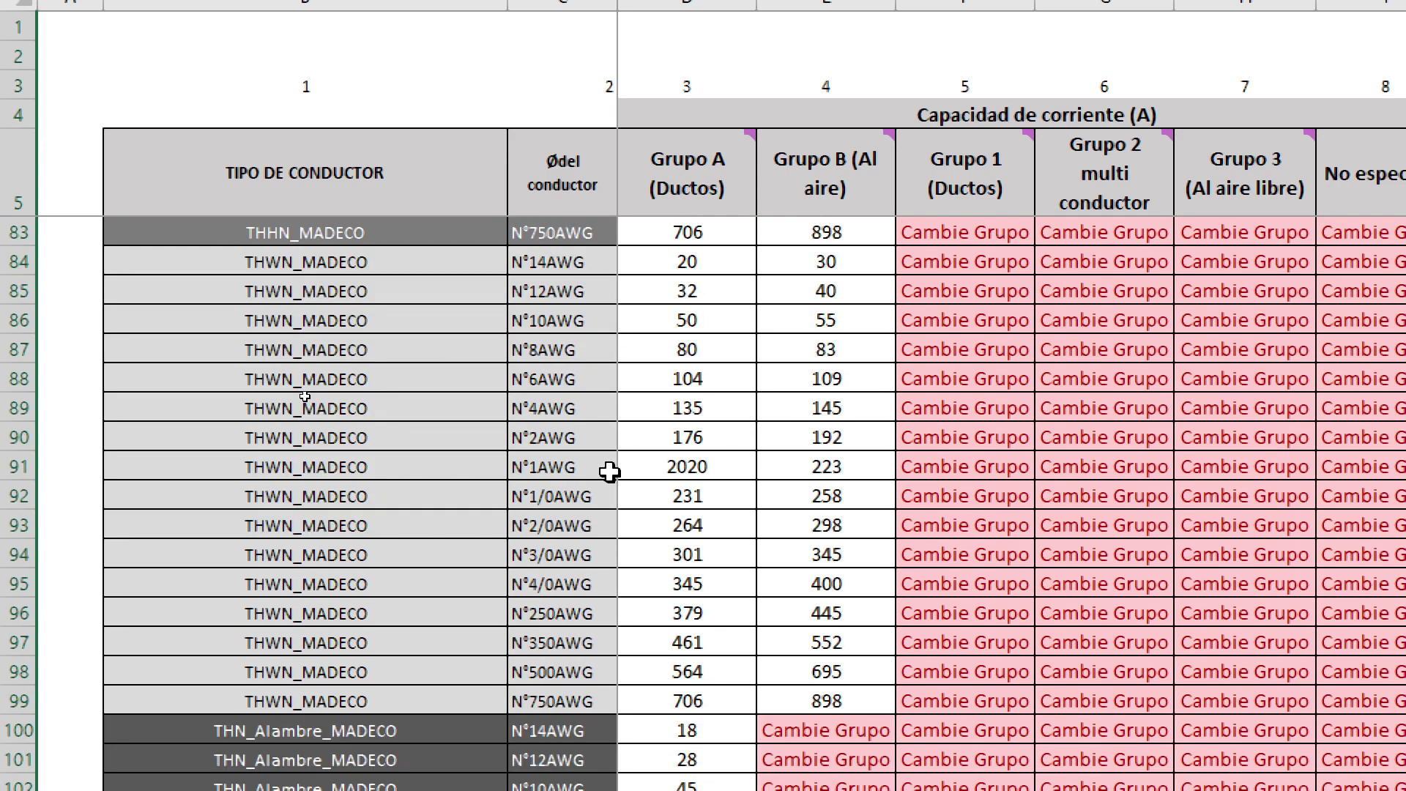
pyautogui.scroll(-1, 609, 475)
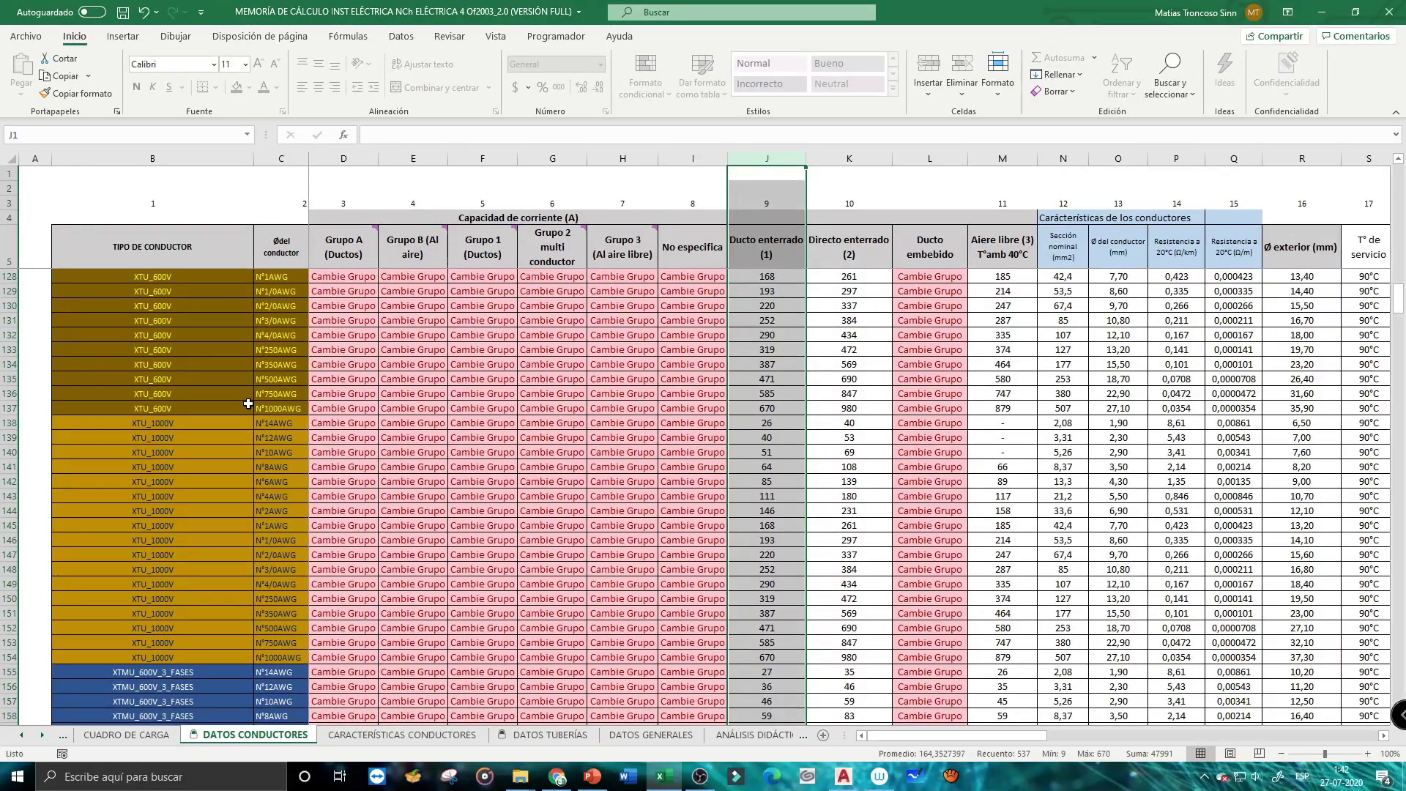
pyautogui.scroll(-14, 513, 491)
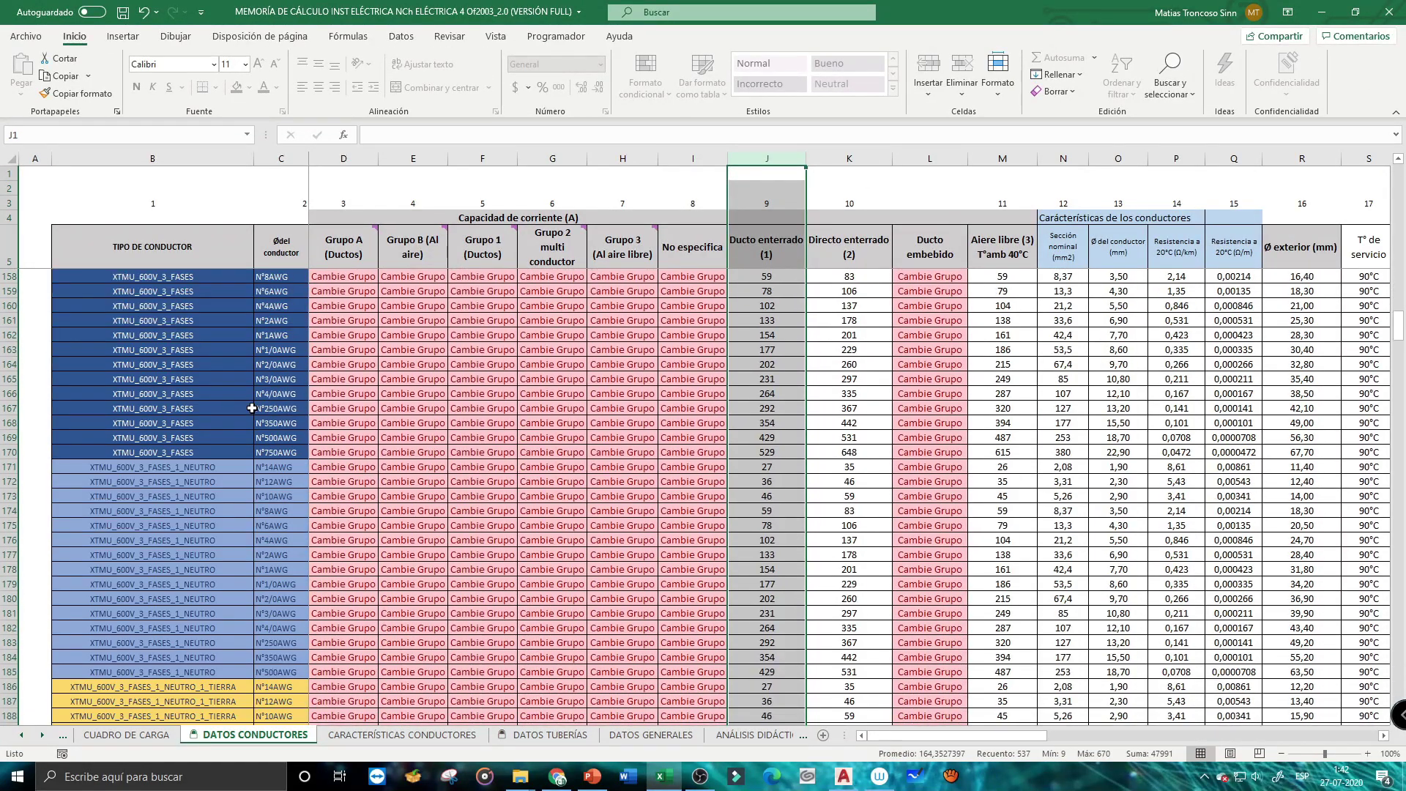
pyautogui.scroll(-20, 252, 408)
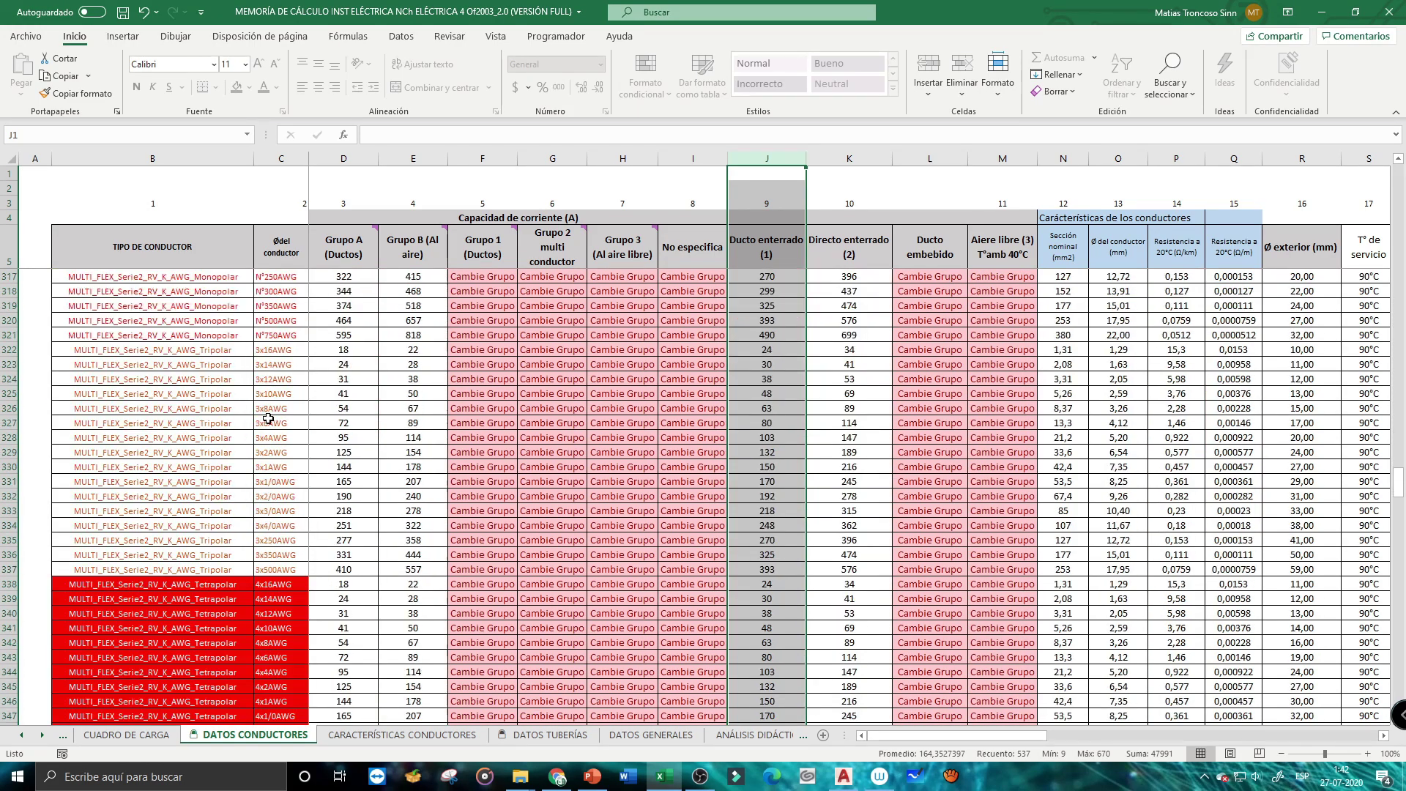
pyautogui.scroll(-20, 270, 417)
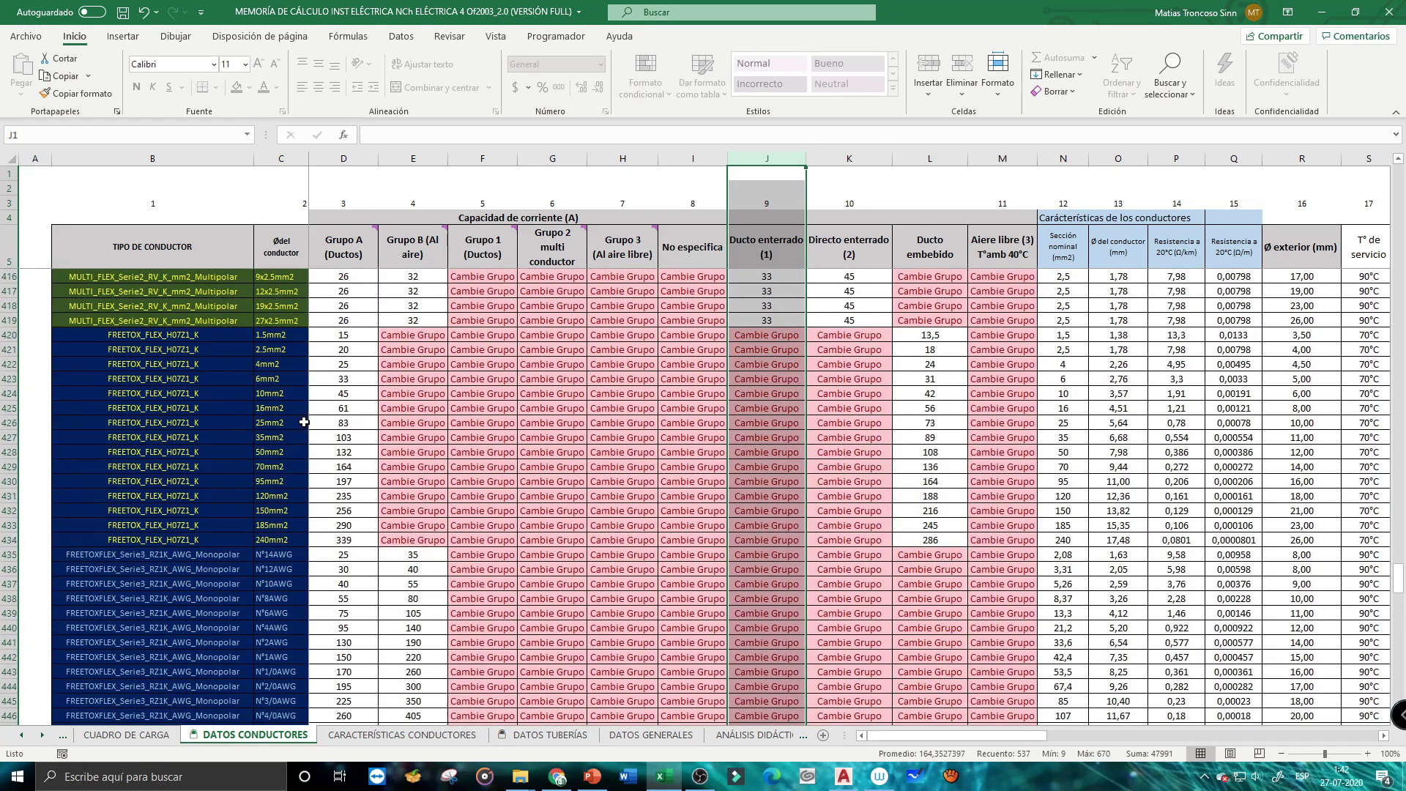
pyautogui.scroll(-20, 306, 423)
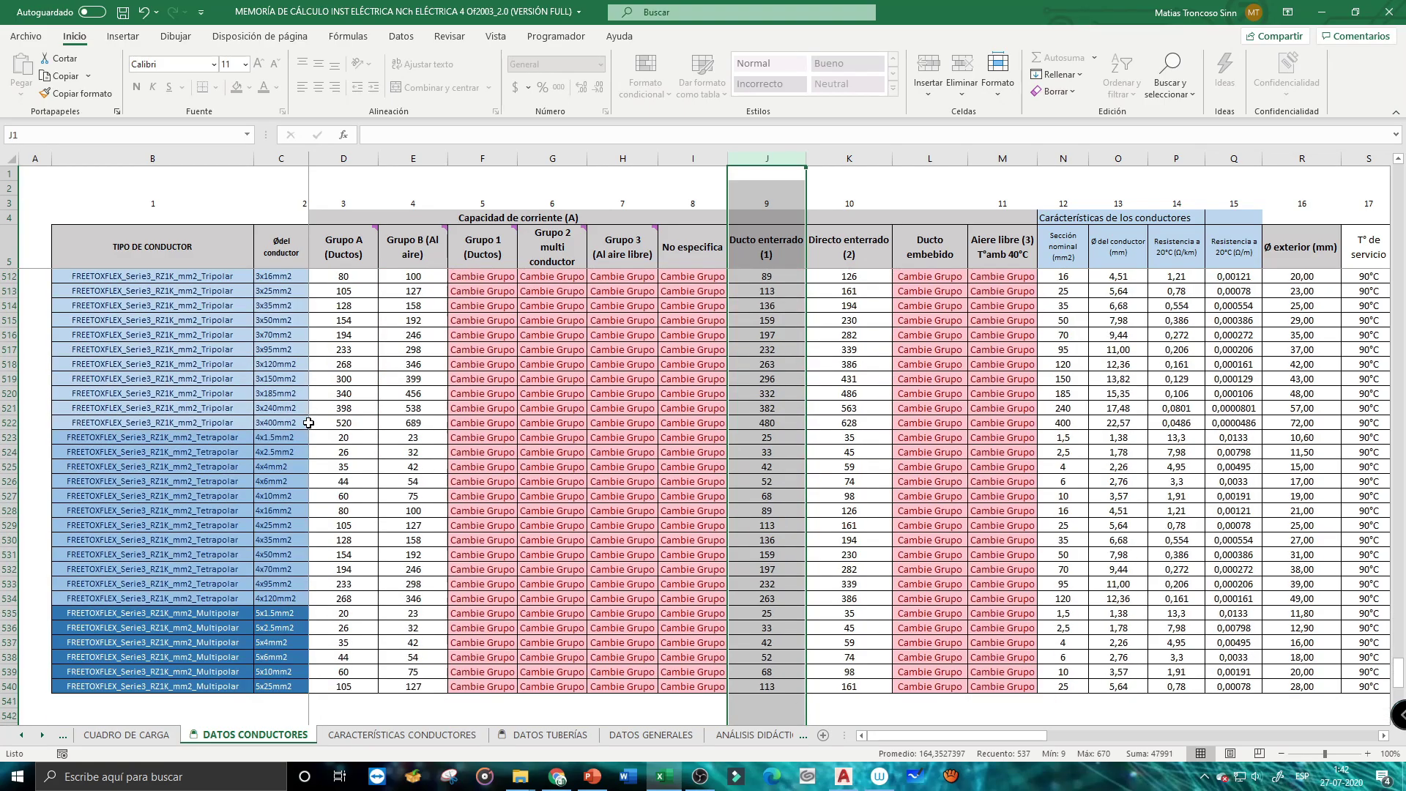
pyautogui.scroll(20, 309, 423)
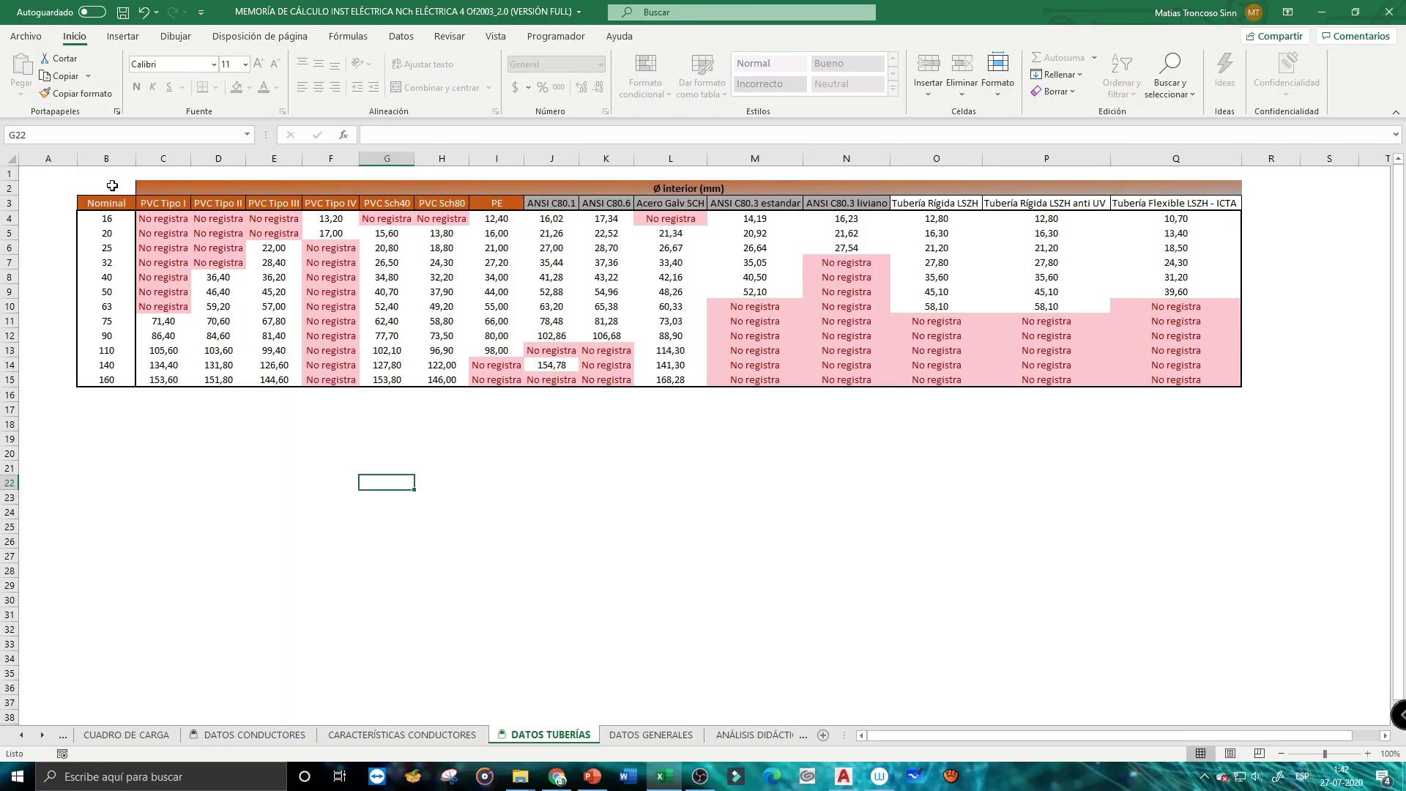
# Review the interior diameter table on the DATOS TUBERÍAS sheet and the DATOS GENERALES tables down to the Ubicaciones list
pyautogui.moveTo(112, 185); pyautogui.dragTo(999, 388)
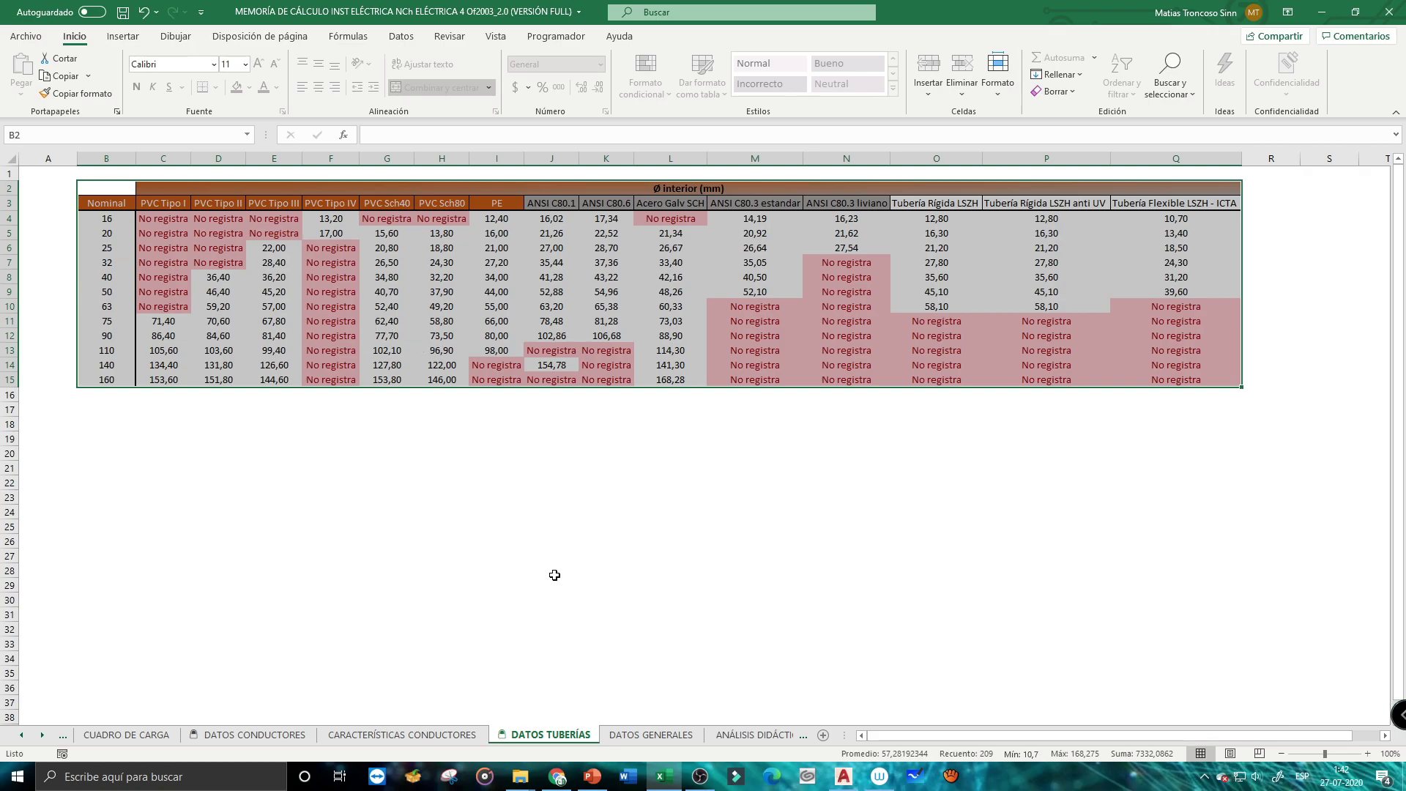
pyautogui.click(649, 735)
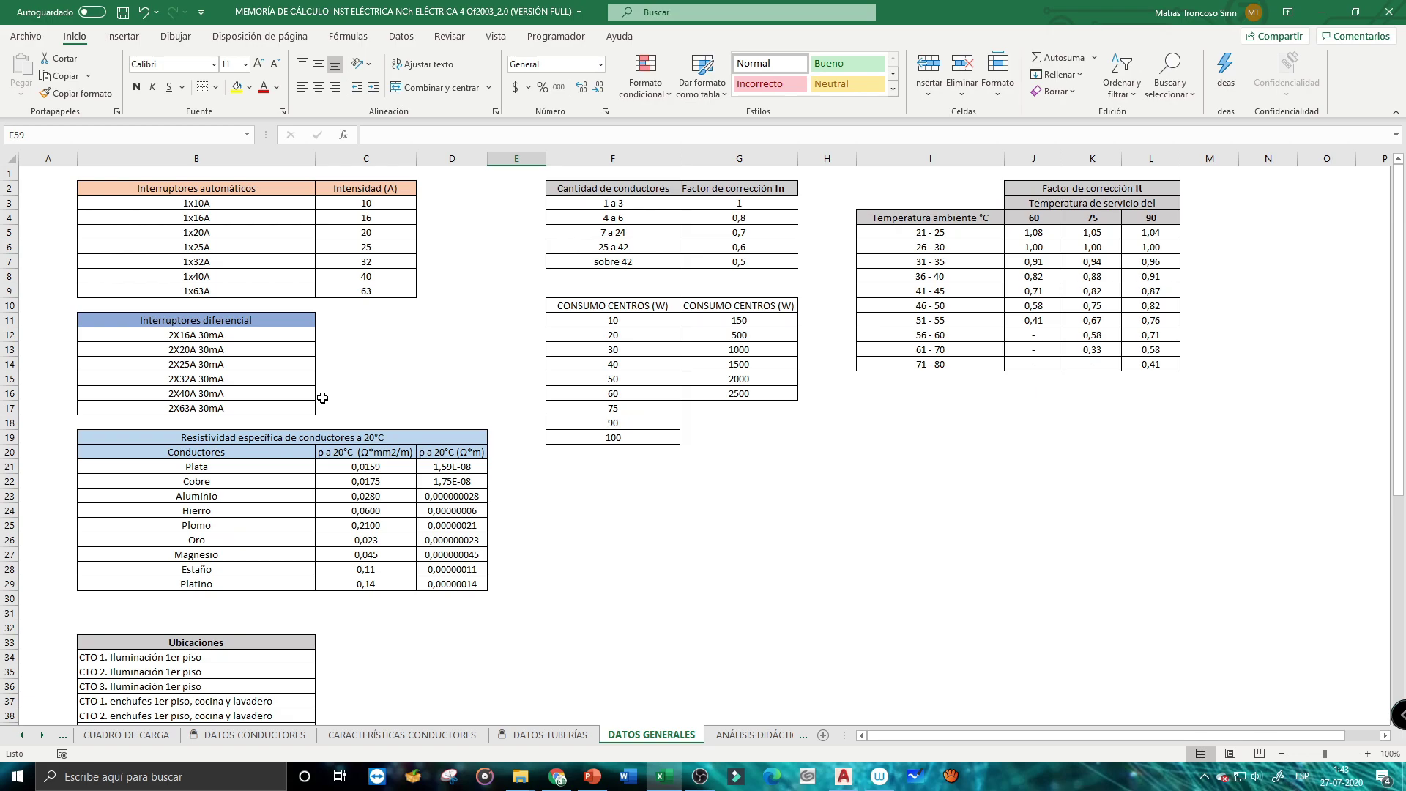
pyautogui.scroll(-6, 347, 414)
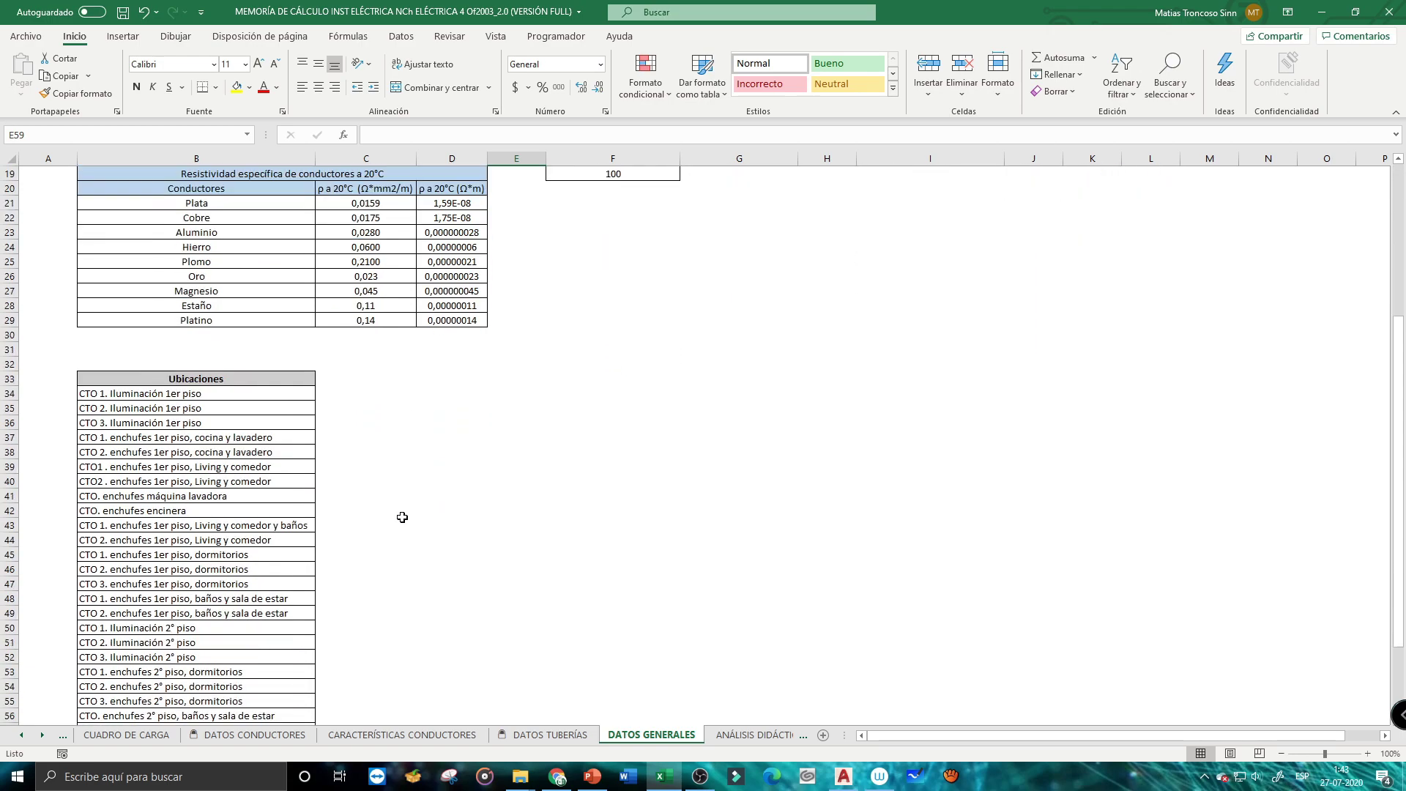
pyautogui.scroll(-4, 132, 426)
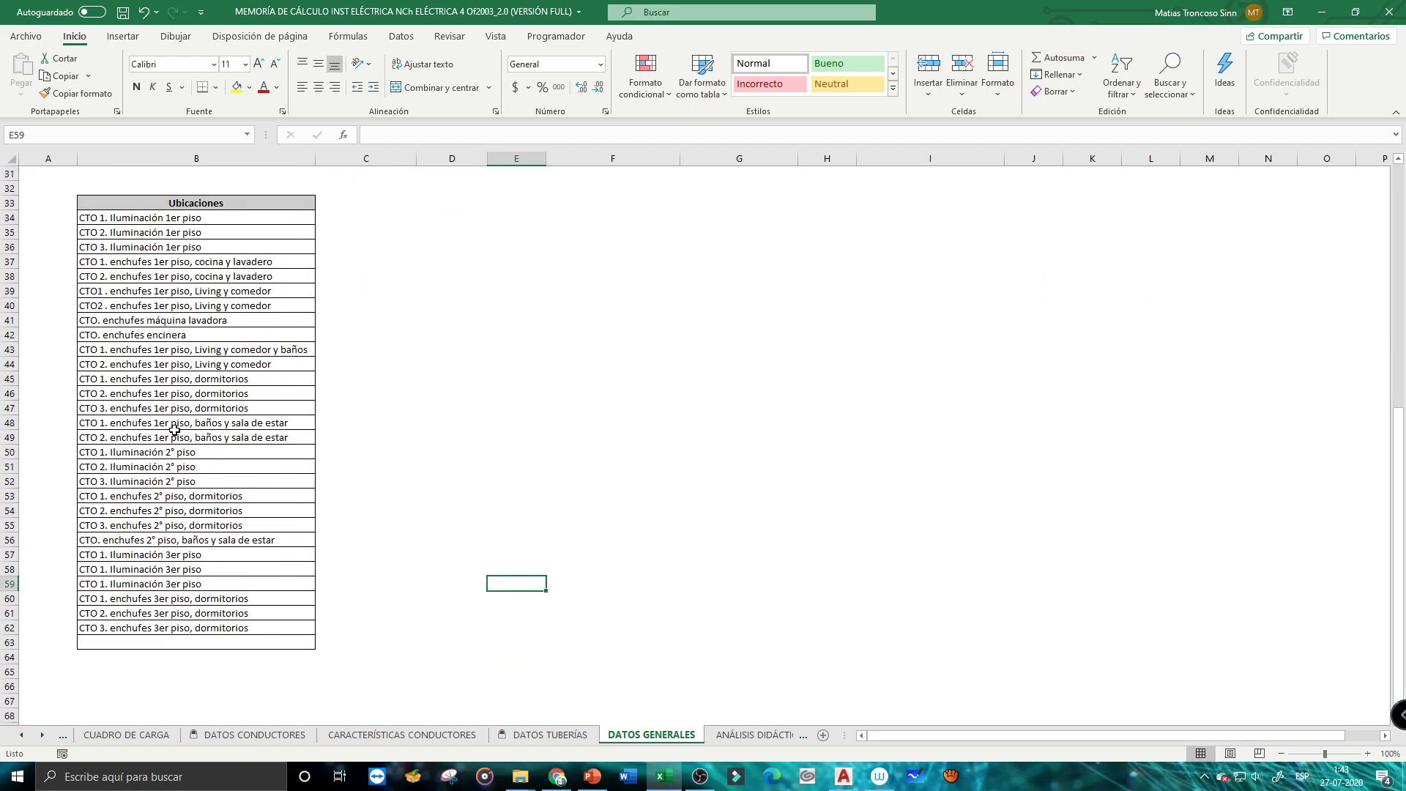
pyautogui.scroll(10, 173, 429)
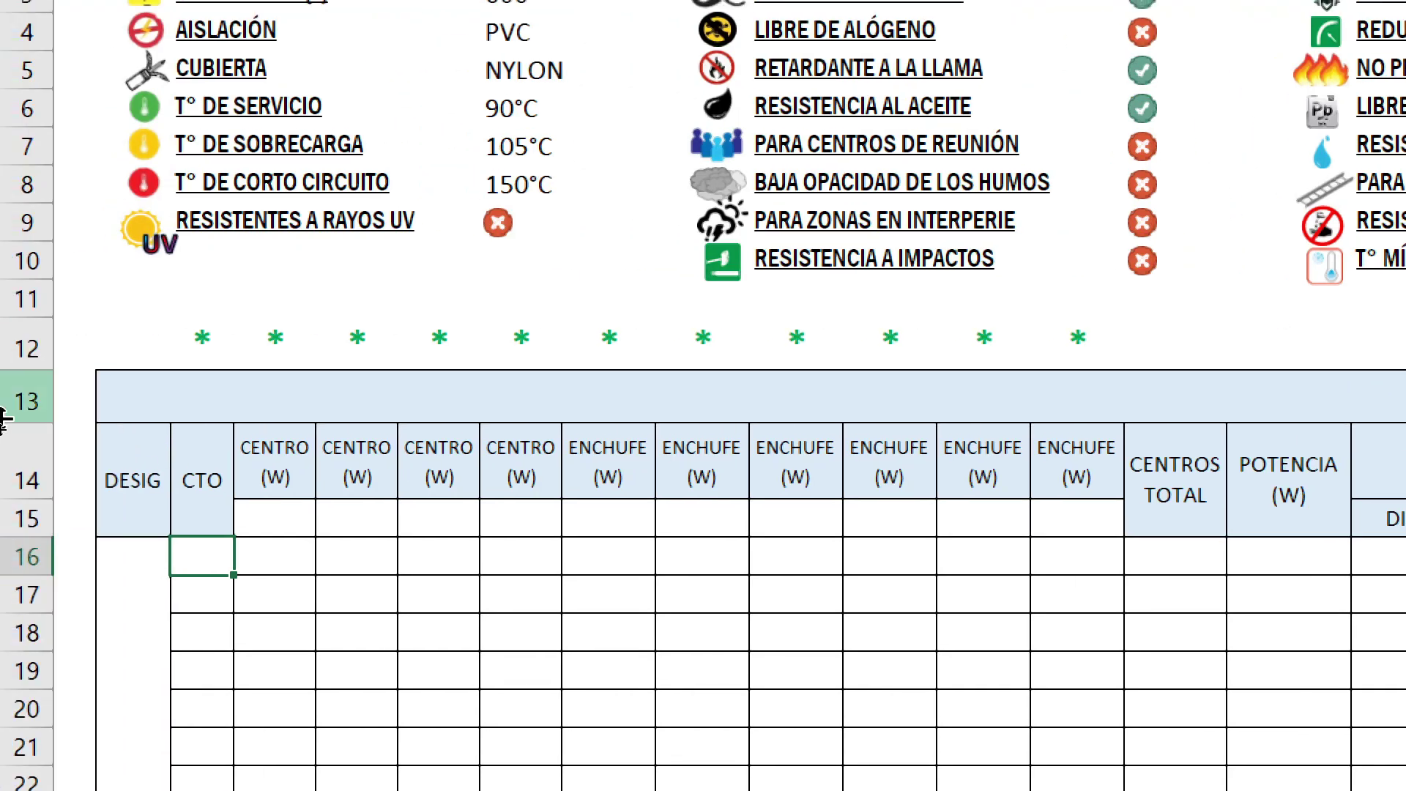
# Enter 1 as the first circuit number in the CTO column of the CUADRO DE CARGA sheet
pyautogui.scroll(-2, 239, 609)
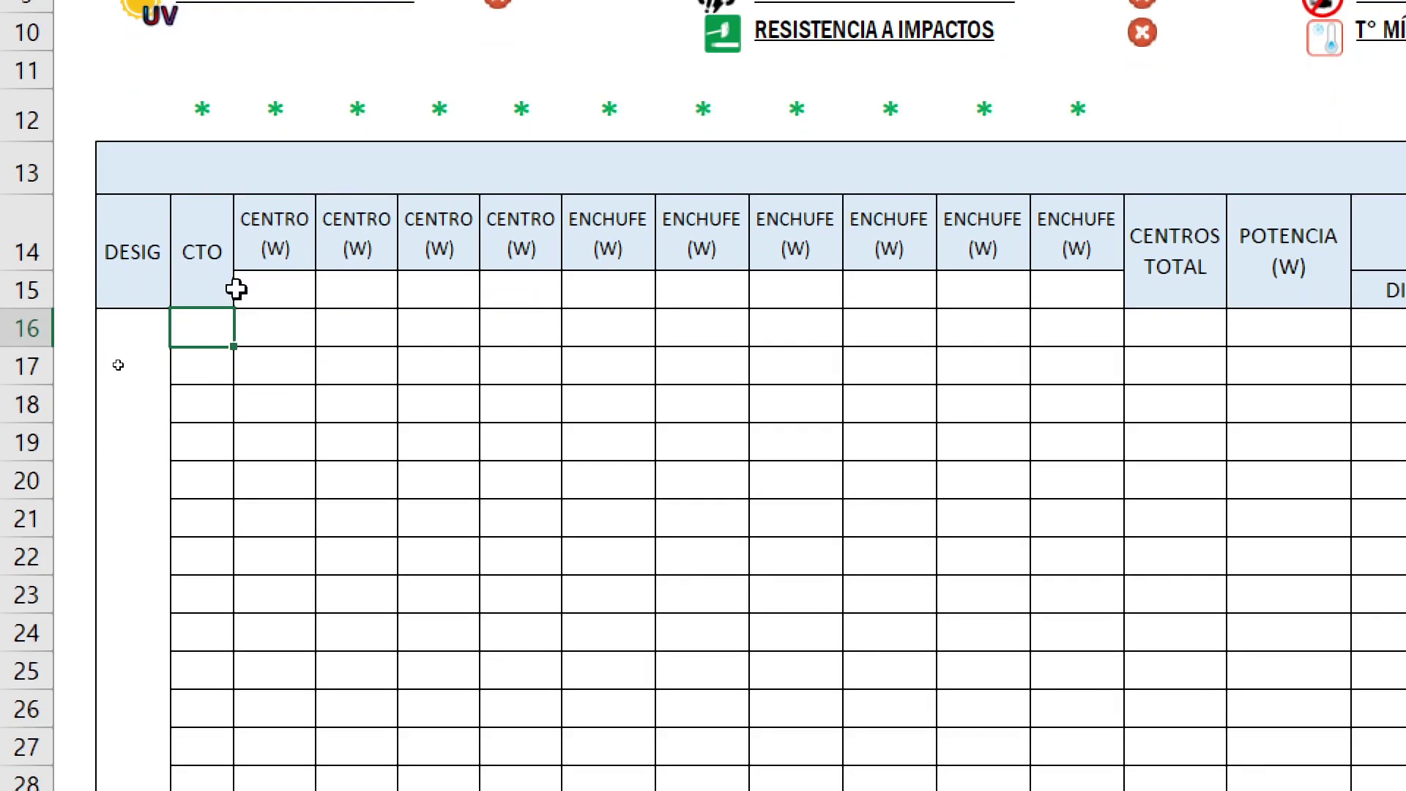
pyautogui.write('1')
pyautogui.press('Return')
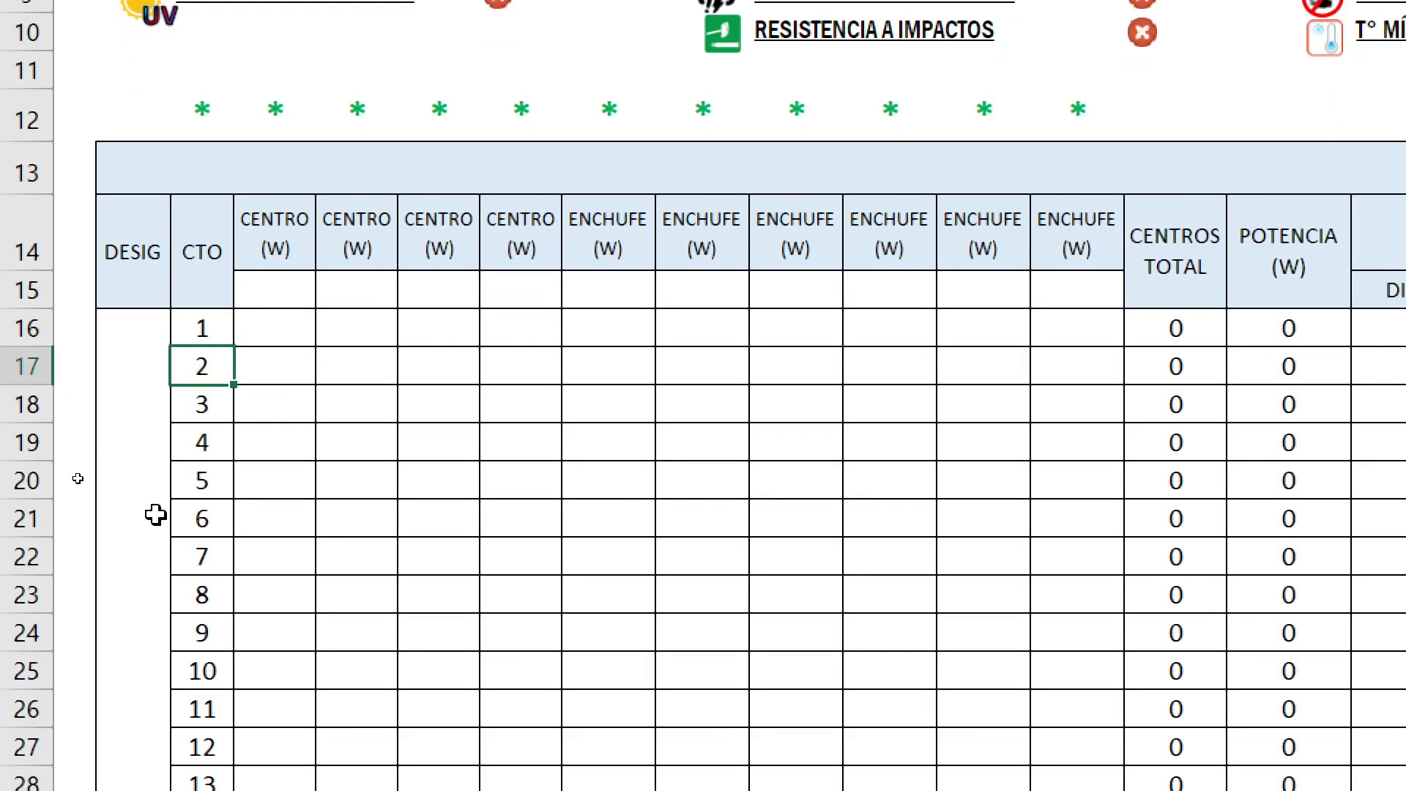
# Hide rows 23 to 46 of the load schedule so only circuits 1 to 7 are listed
pyautogui.scroll(-2, 196, 643)
pyautogui.scroll(1, 179, 464)
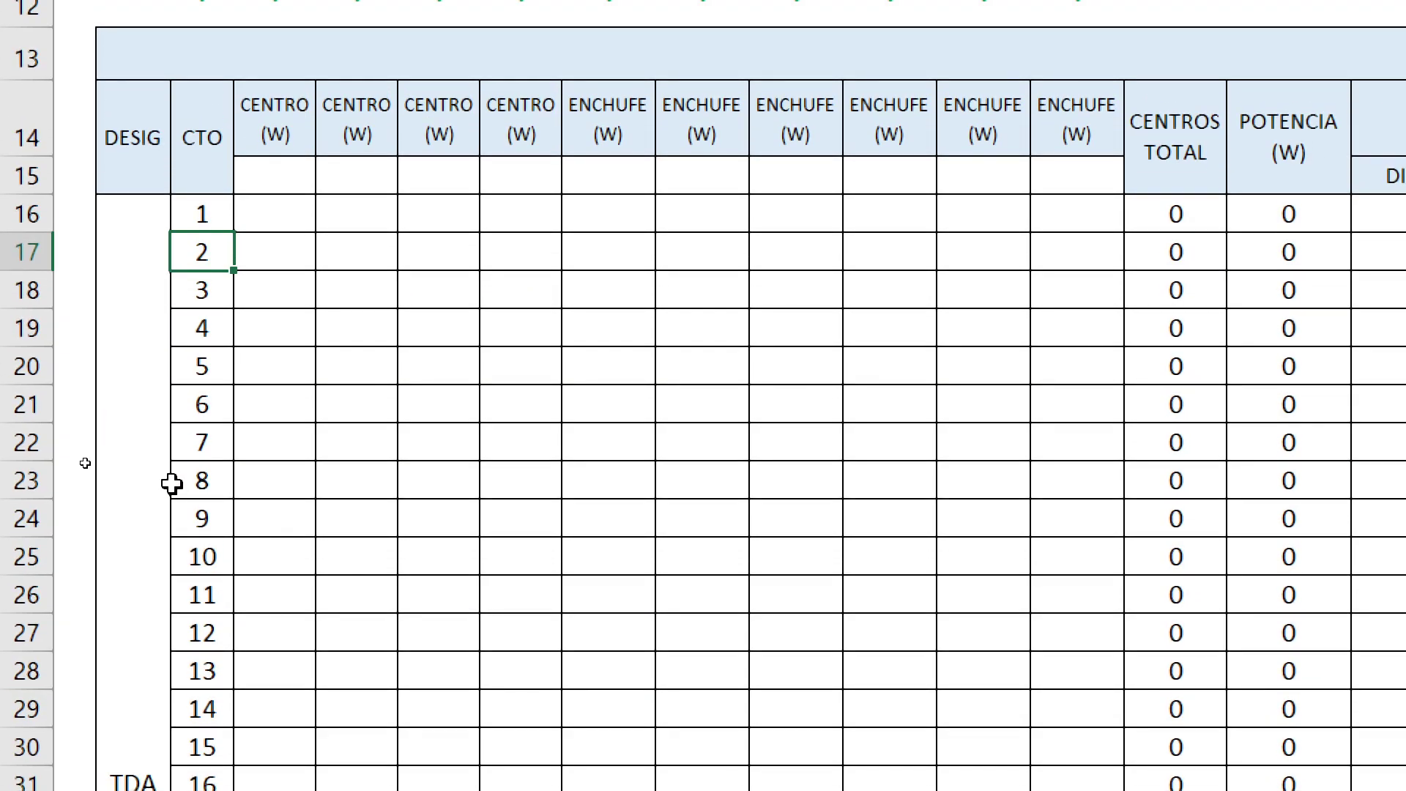
pyautogui.moveTo(15, 481); pyautogui.dragTo(7, 621)
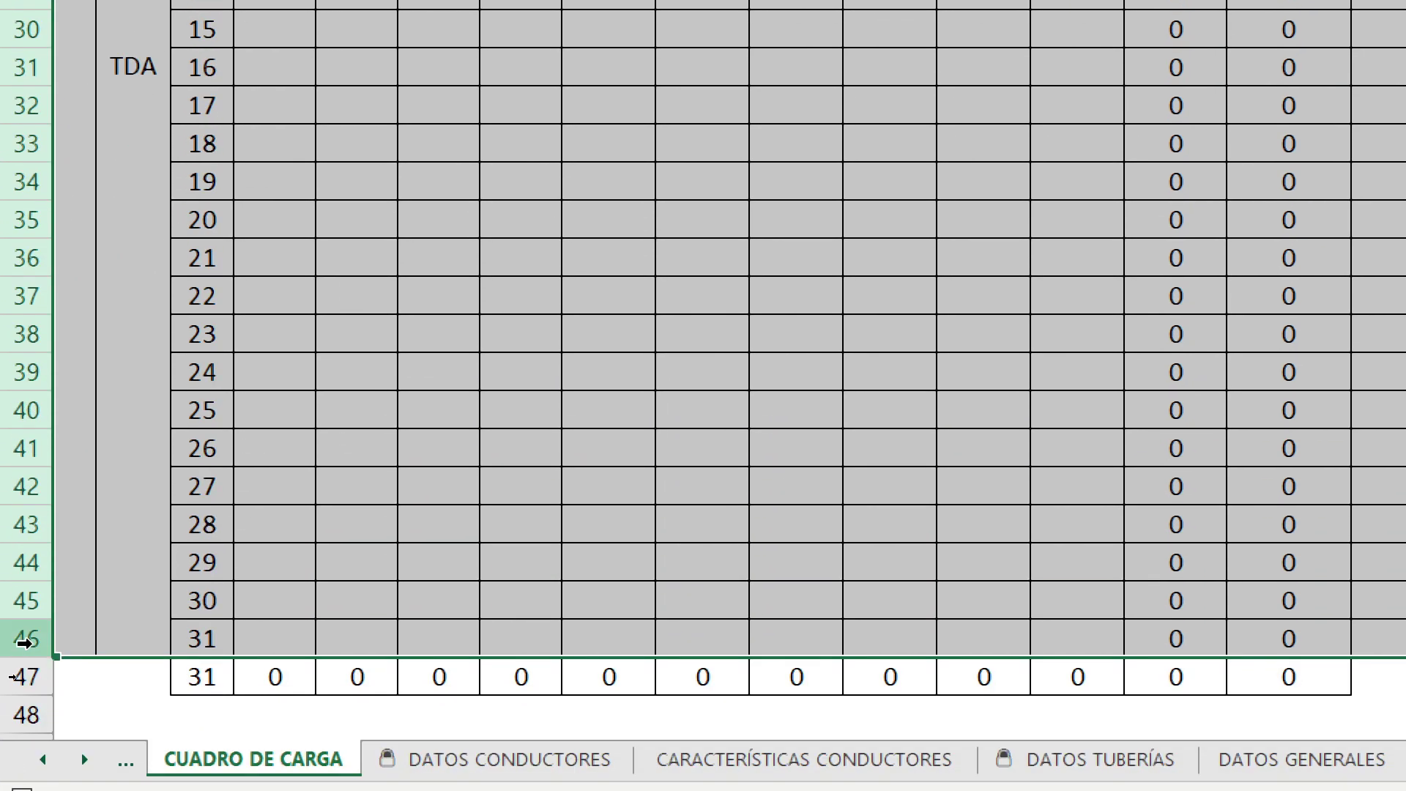
pyautogui.rightClick(24, 642)
pyautogui.click(119, 585)
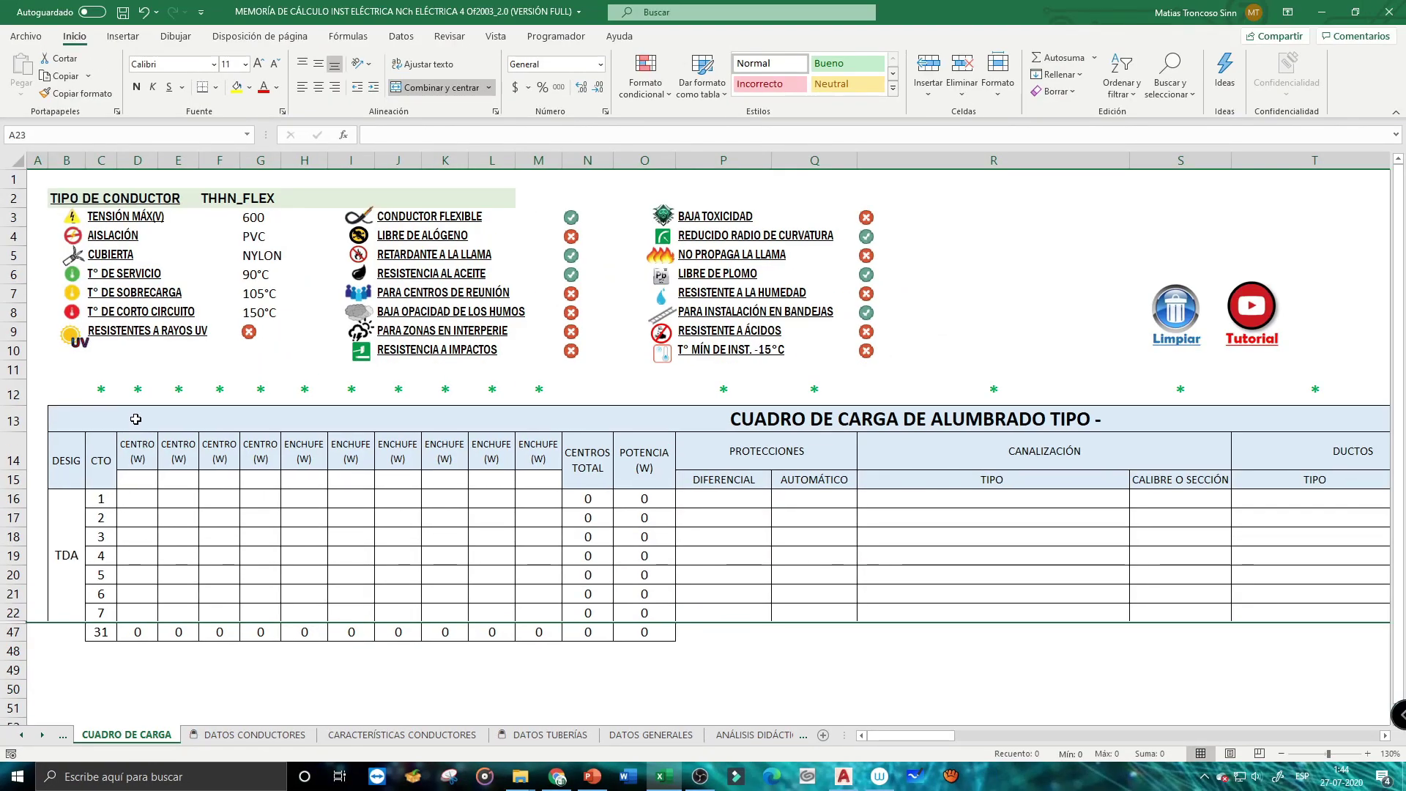
# Examine the asterisk-marked columns in row 12 and the first CENTROS TOTAL and POTENCIA (W) cells in row 16
pyautogui.moveTo(104, 391); pyautogui.dragTo(560, 390)
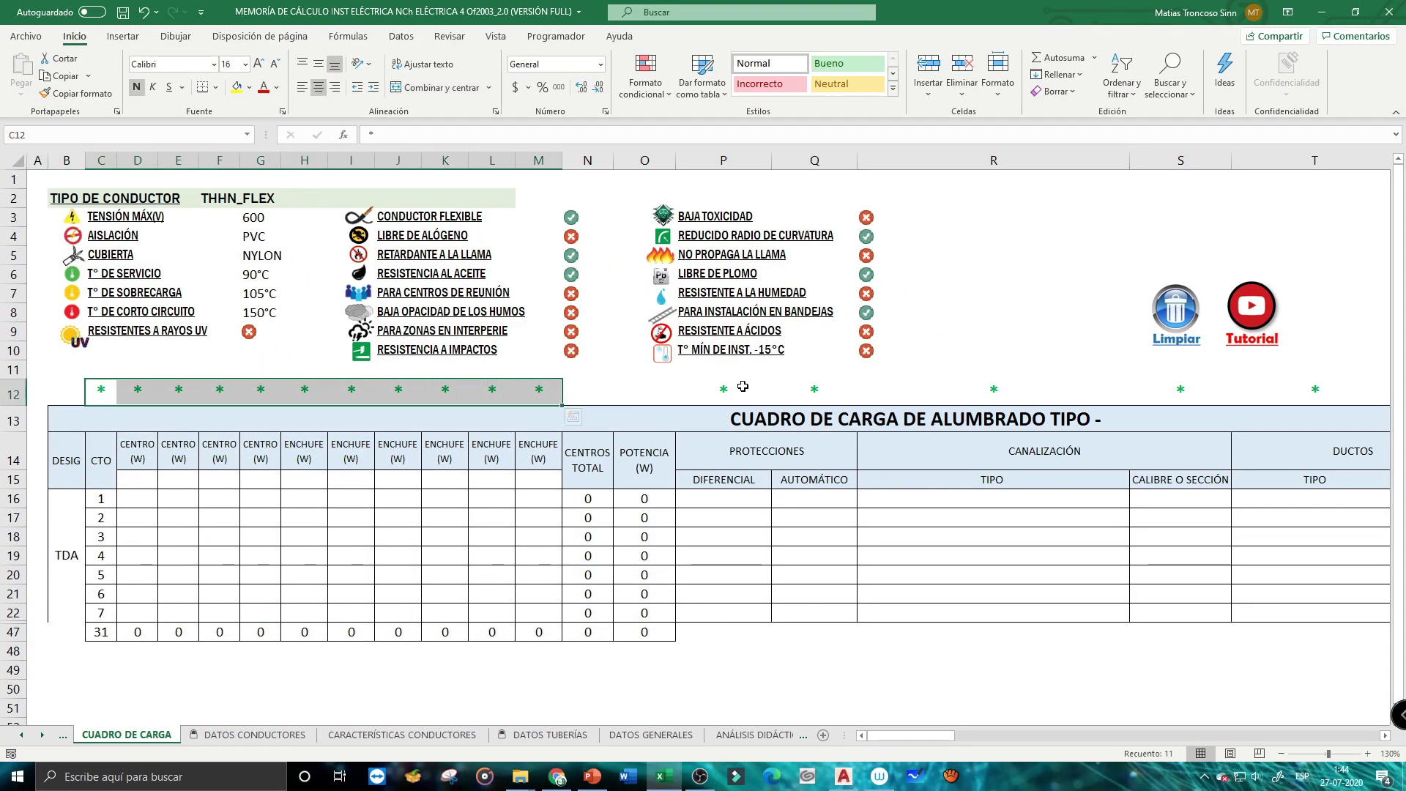
pyautogui.click(733, 390)
pyautogui.moveTo(772, 390); pyautogui.dragTo(775, 390)
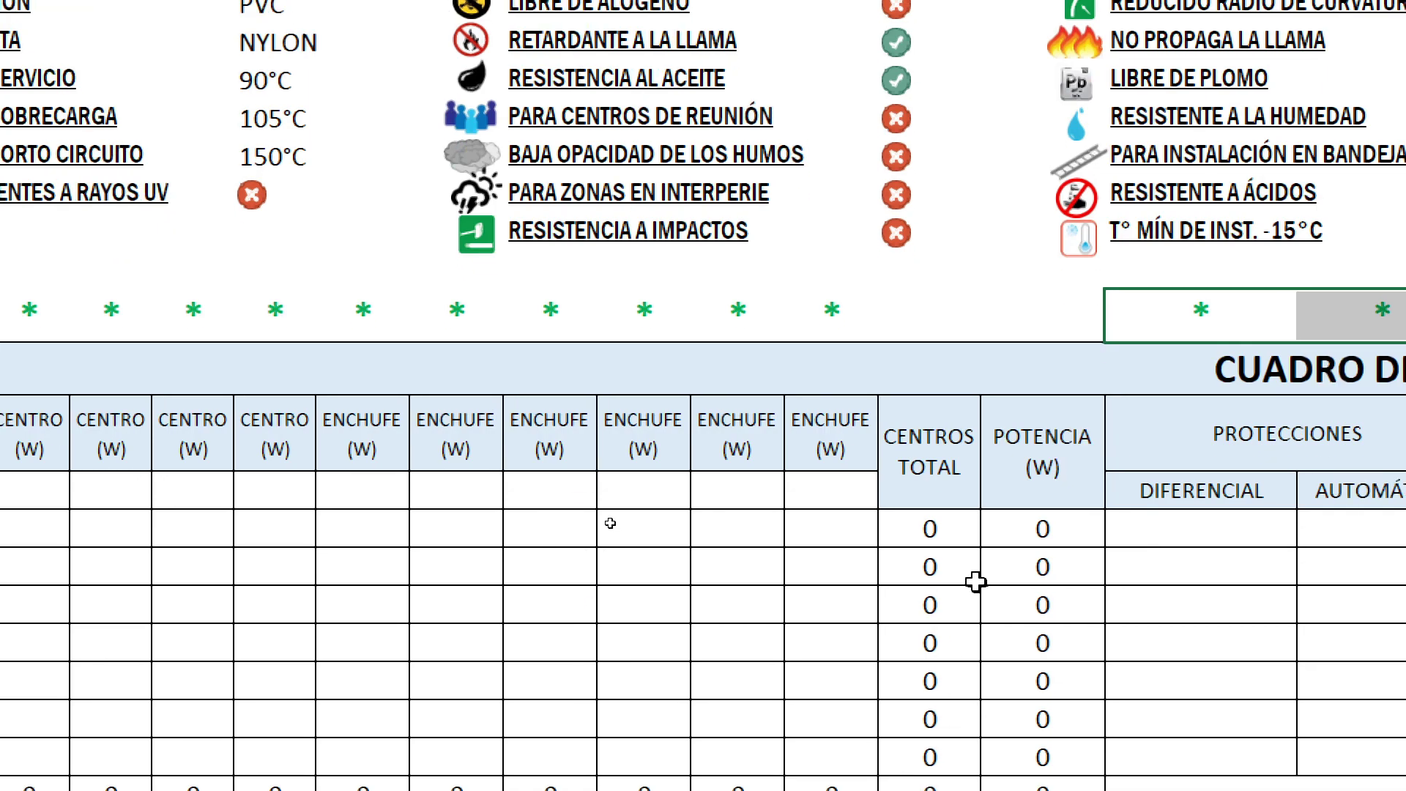
pyautogui.doubleClick(945, 530)
pyautogui.click(1066, 520)
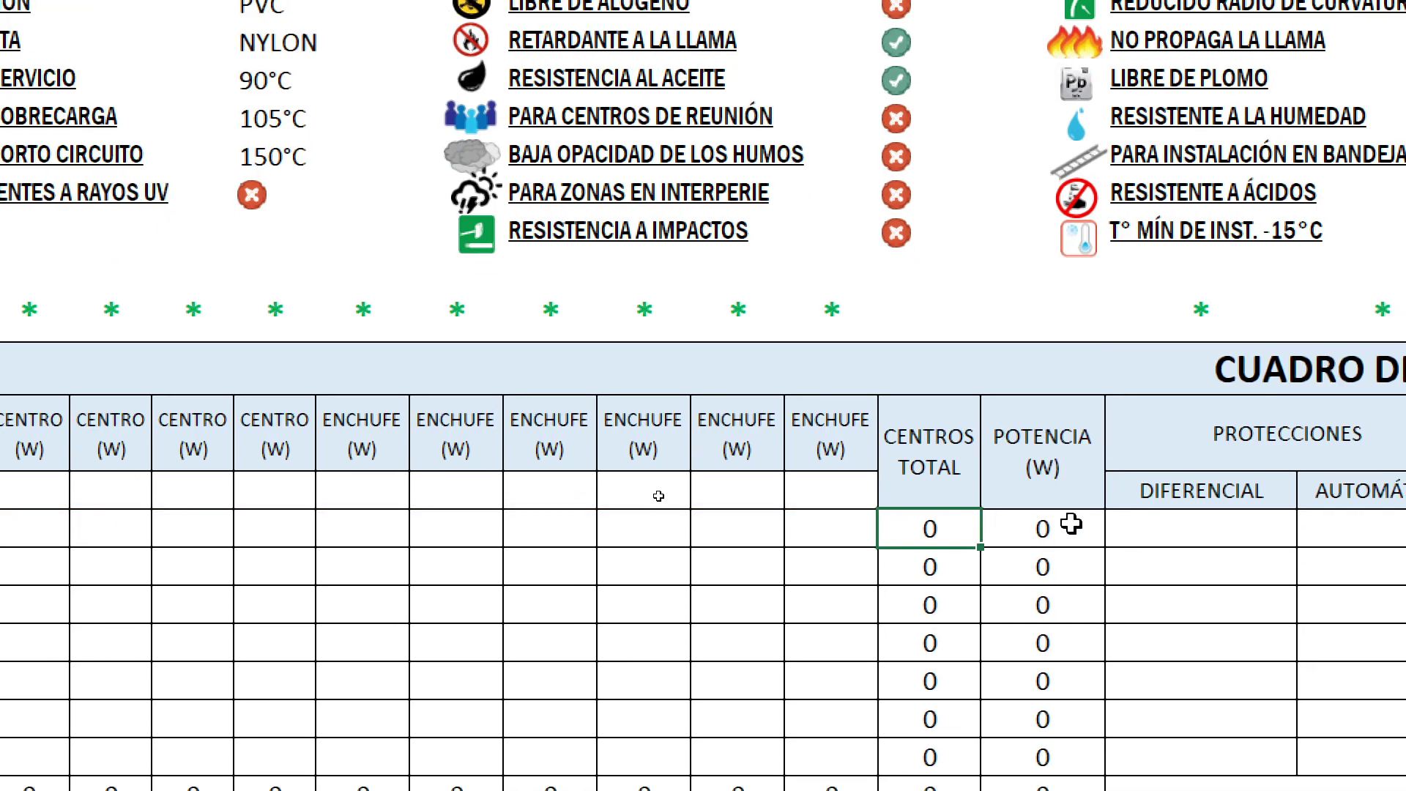
pyautogui.doubleClick(1066, 520)
pyautogui.press('Escape')
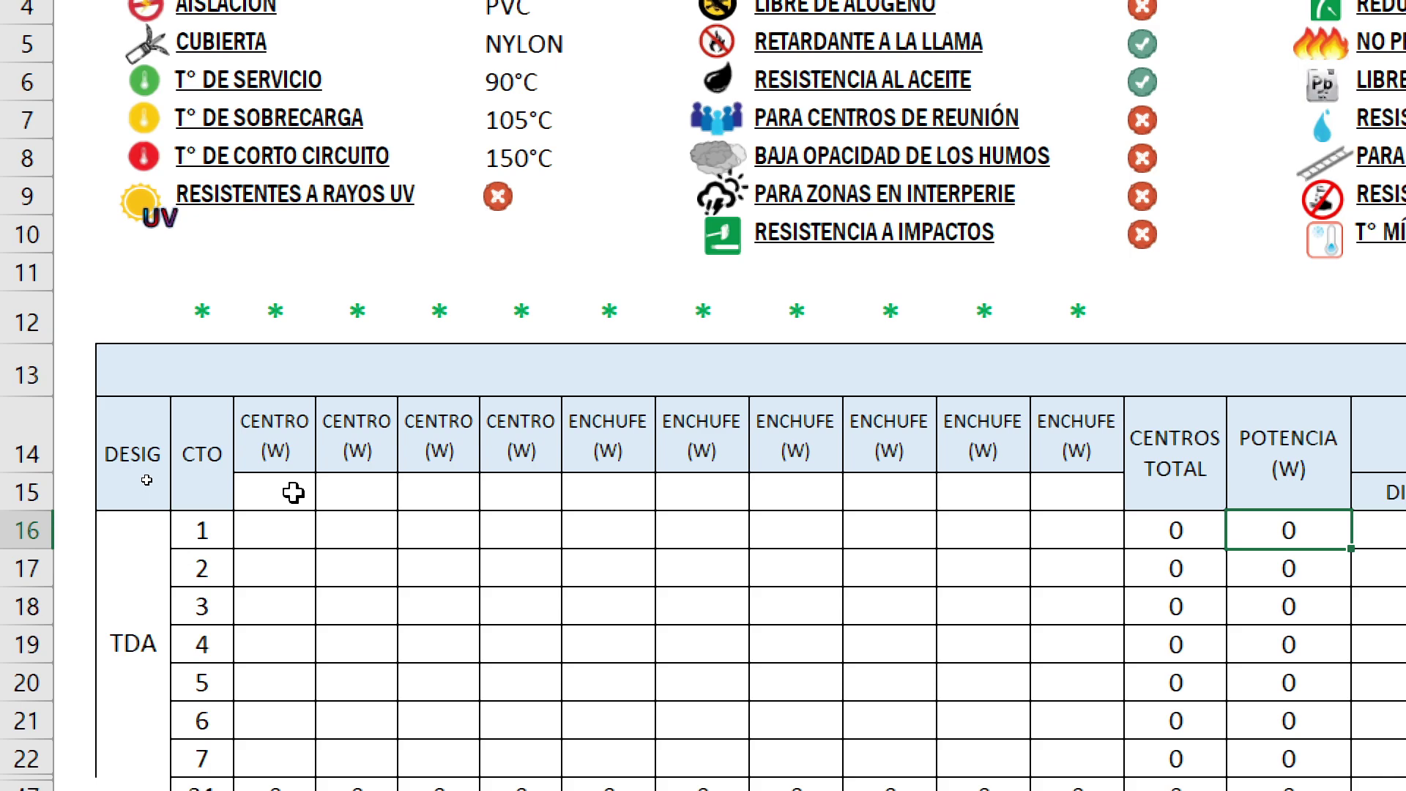
# Set the wattages of the first two CENTRO (W) columns in row 15 to 20 and 40
pyautogui.click(293, 492)
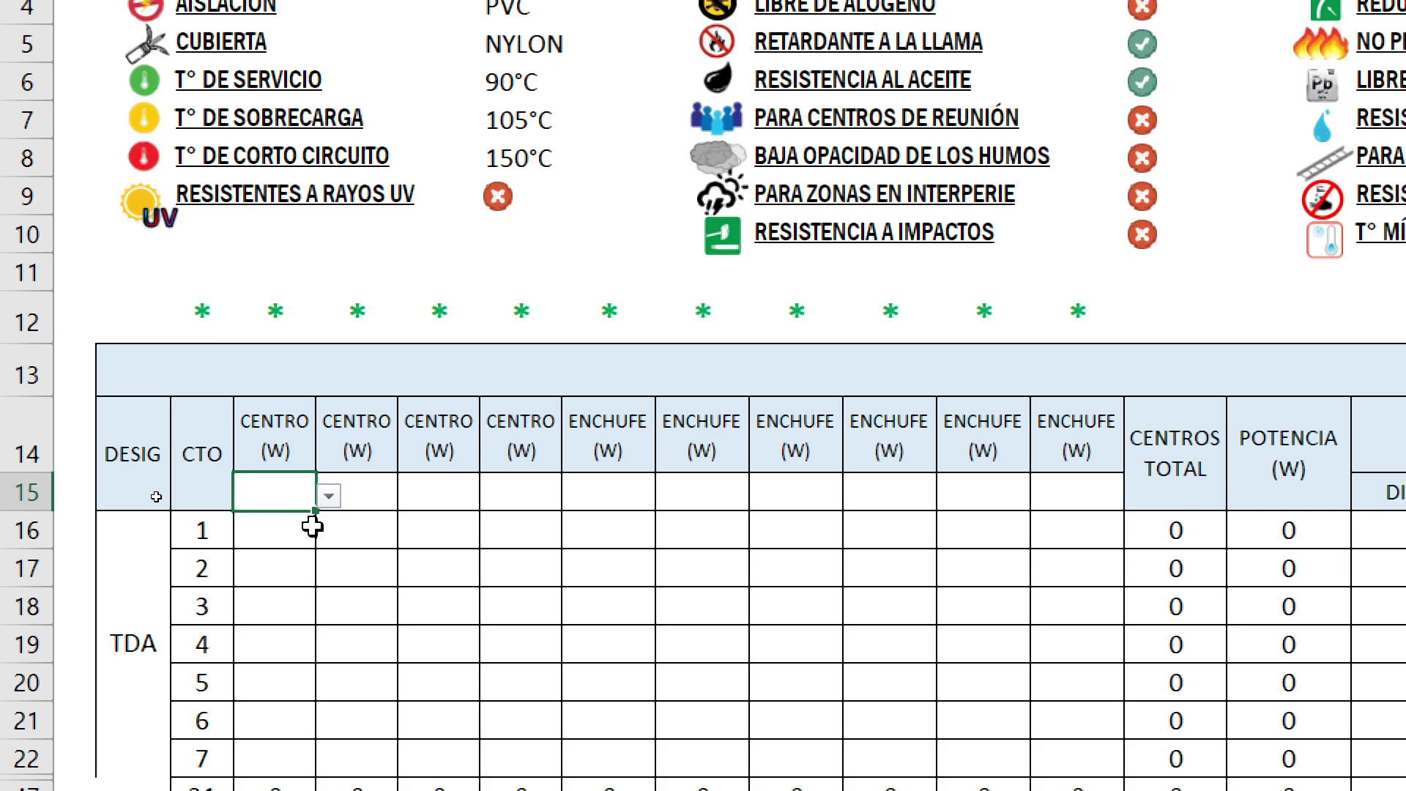
pyautogui.click(329, 495)
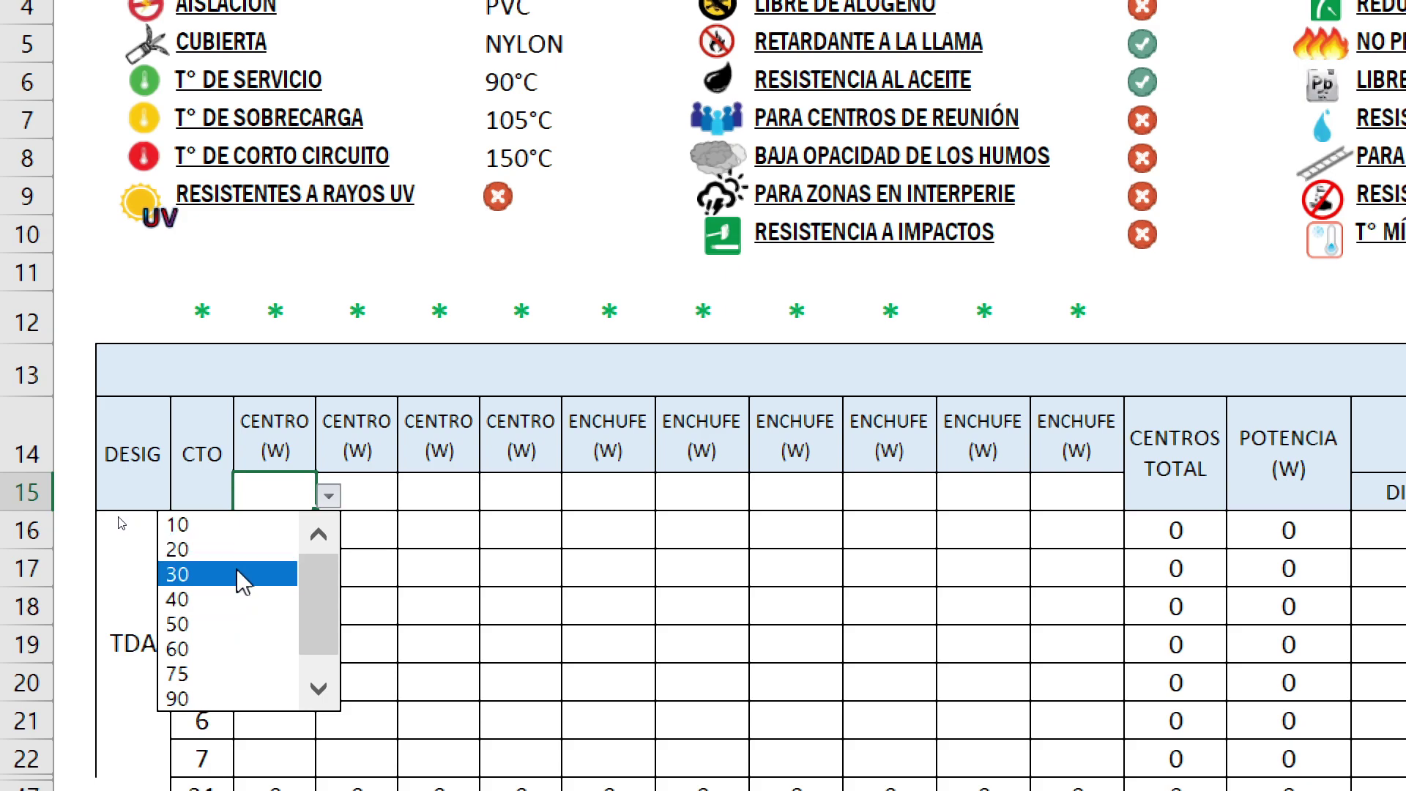
pyautogui.click(260, 541)
pyautogui.click(372, 495)
pyautogui.click(411, 495)
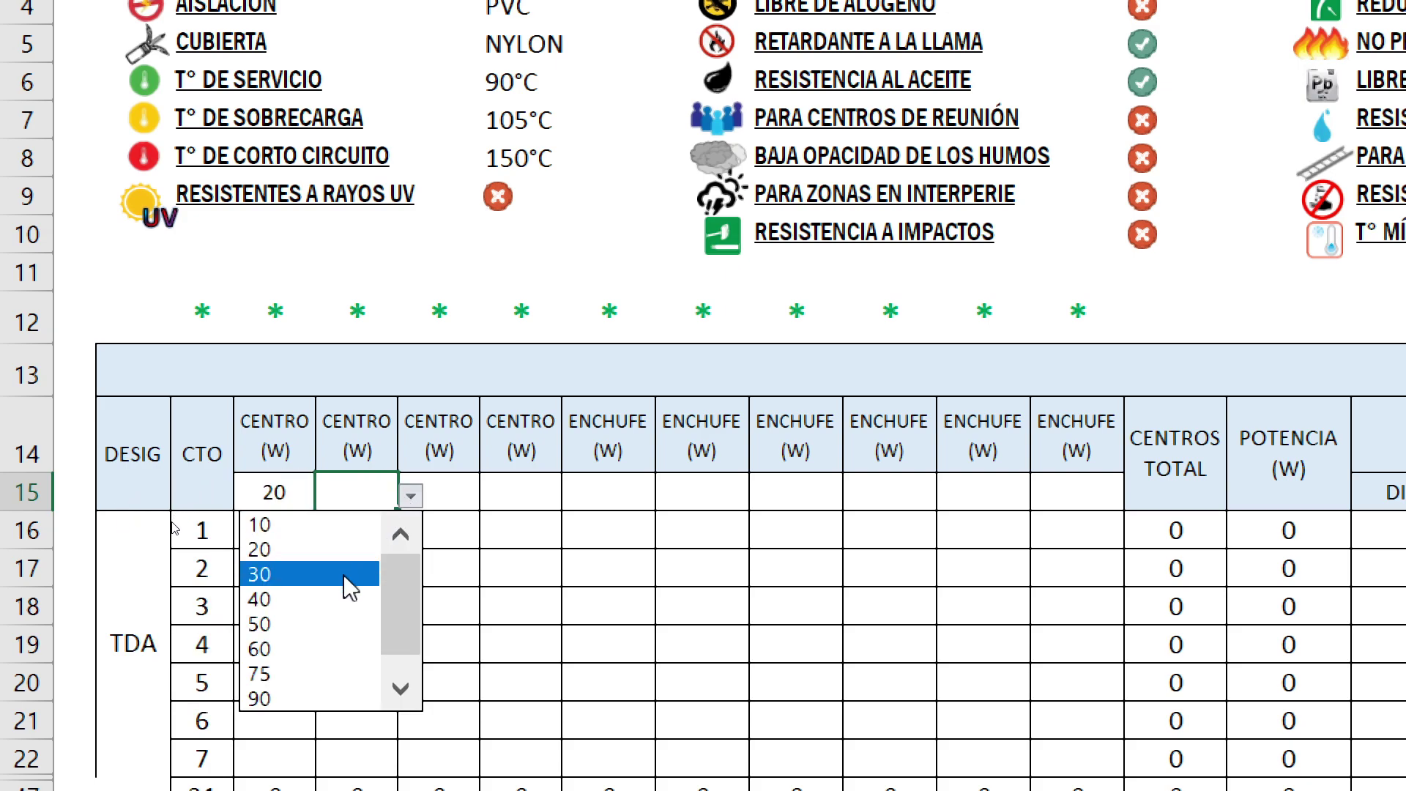
pyautogui.click(336, 599)
# Set the third and fourth CENTRO (W) columns in row 15 to 50 and 100
pyautogui.click(455, 499)
pyautogui.click(493, 495)
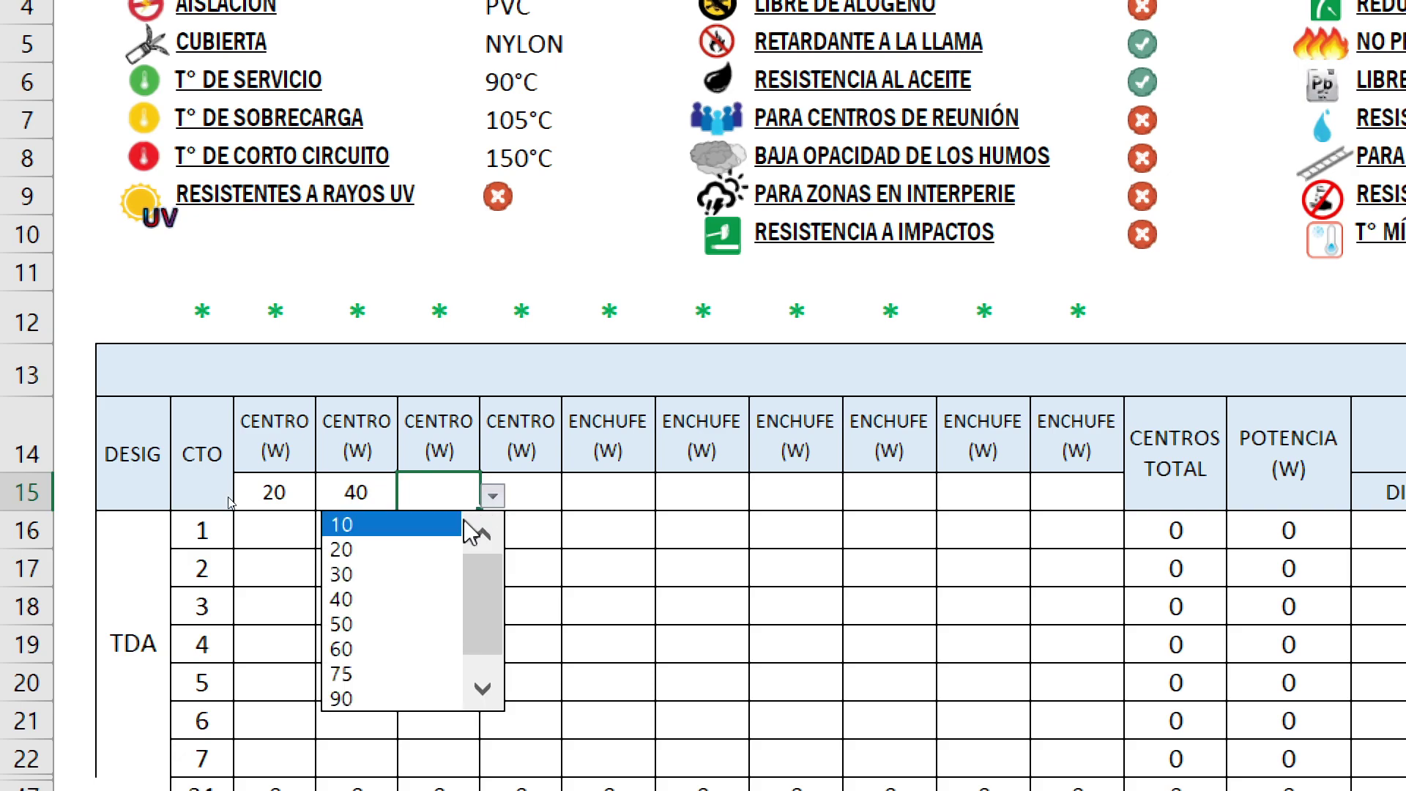
pyautogui.click(413, 621)
pyautogui.click(531, 496)
pyautogui.click(574, 495)
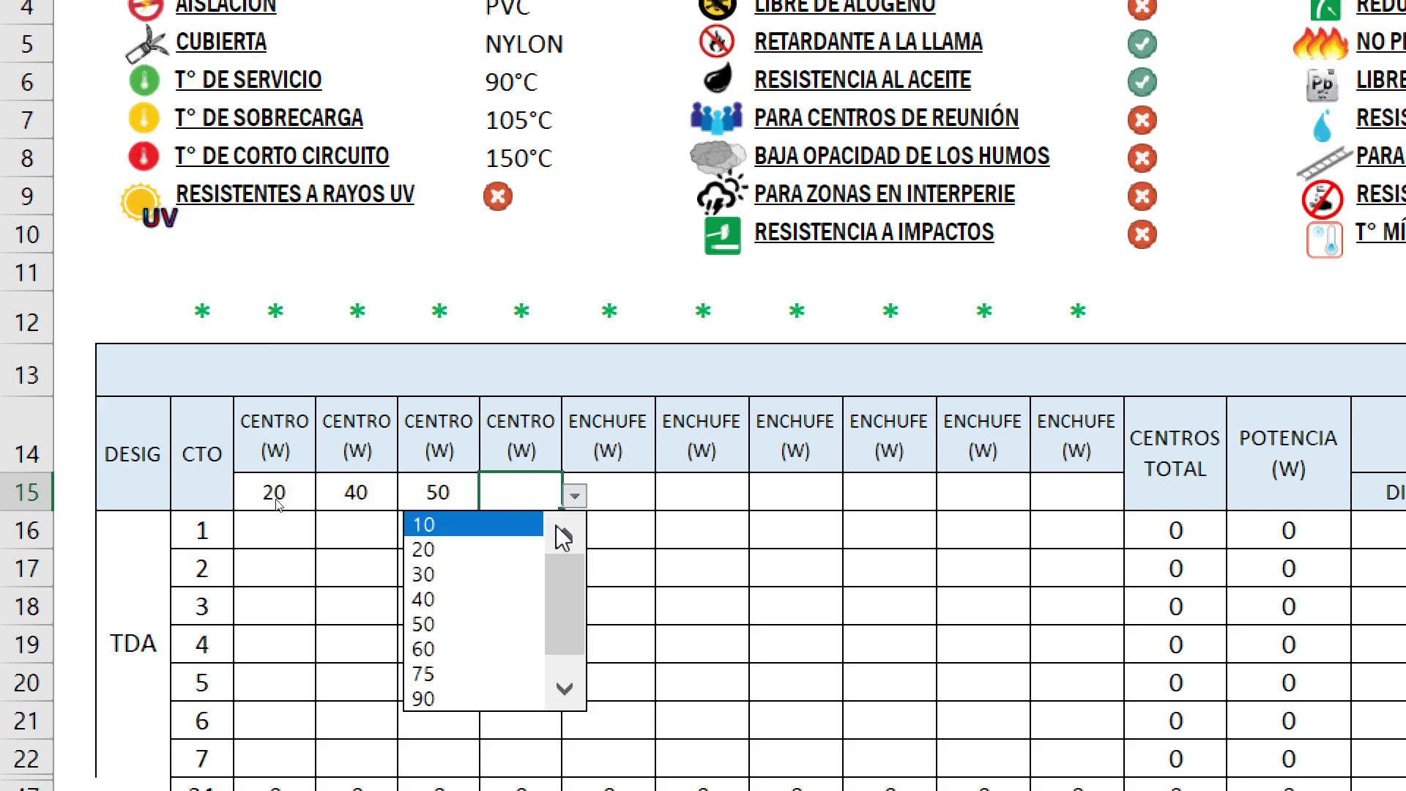
pyautogui.click(563, 689)
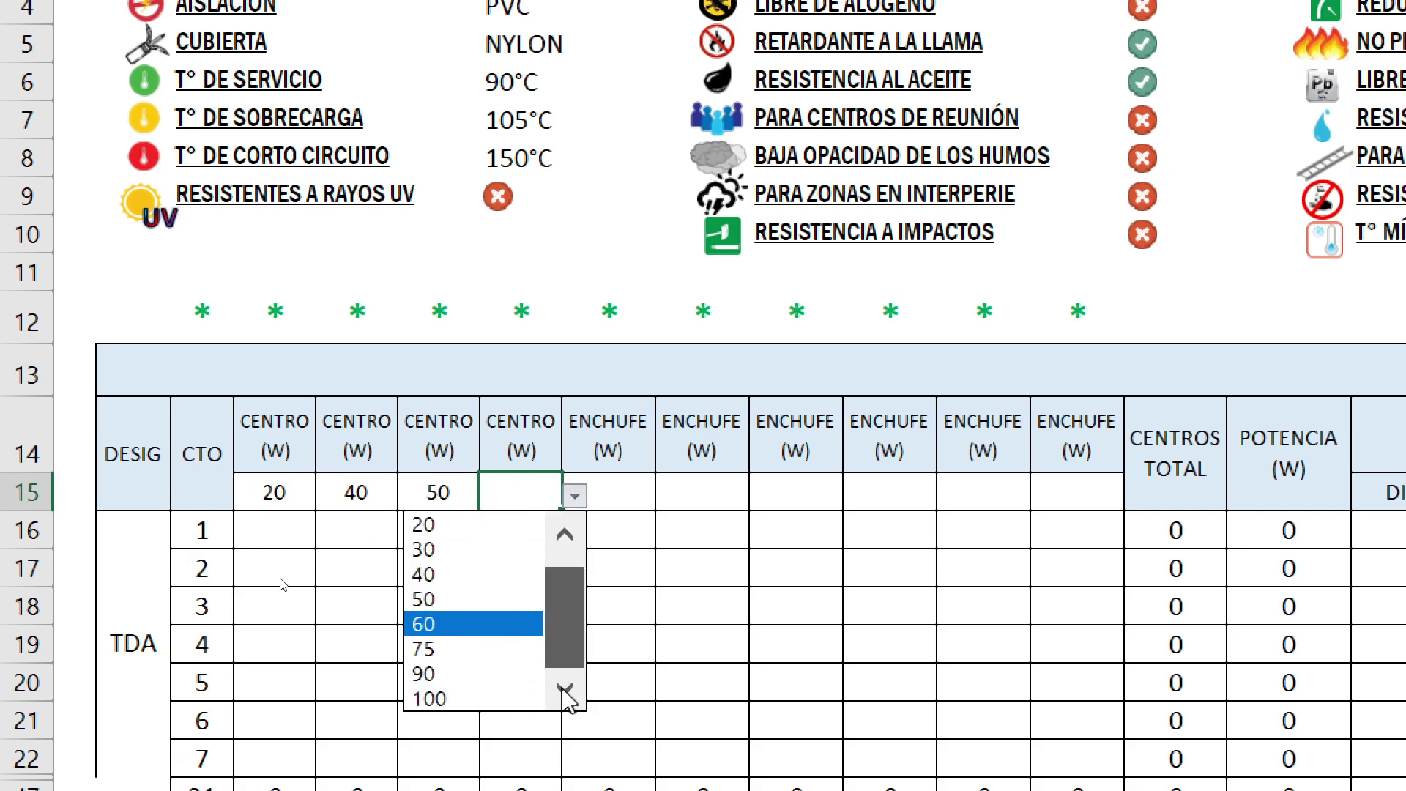
pyautogui.click(477, 697)
# Set the first three ENCHUFE (W) columns in row 15 to 150, 500 and 1000
pyautogui.click(615, 492)
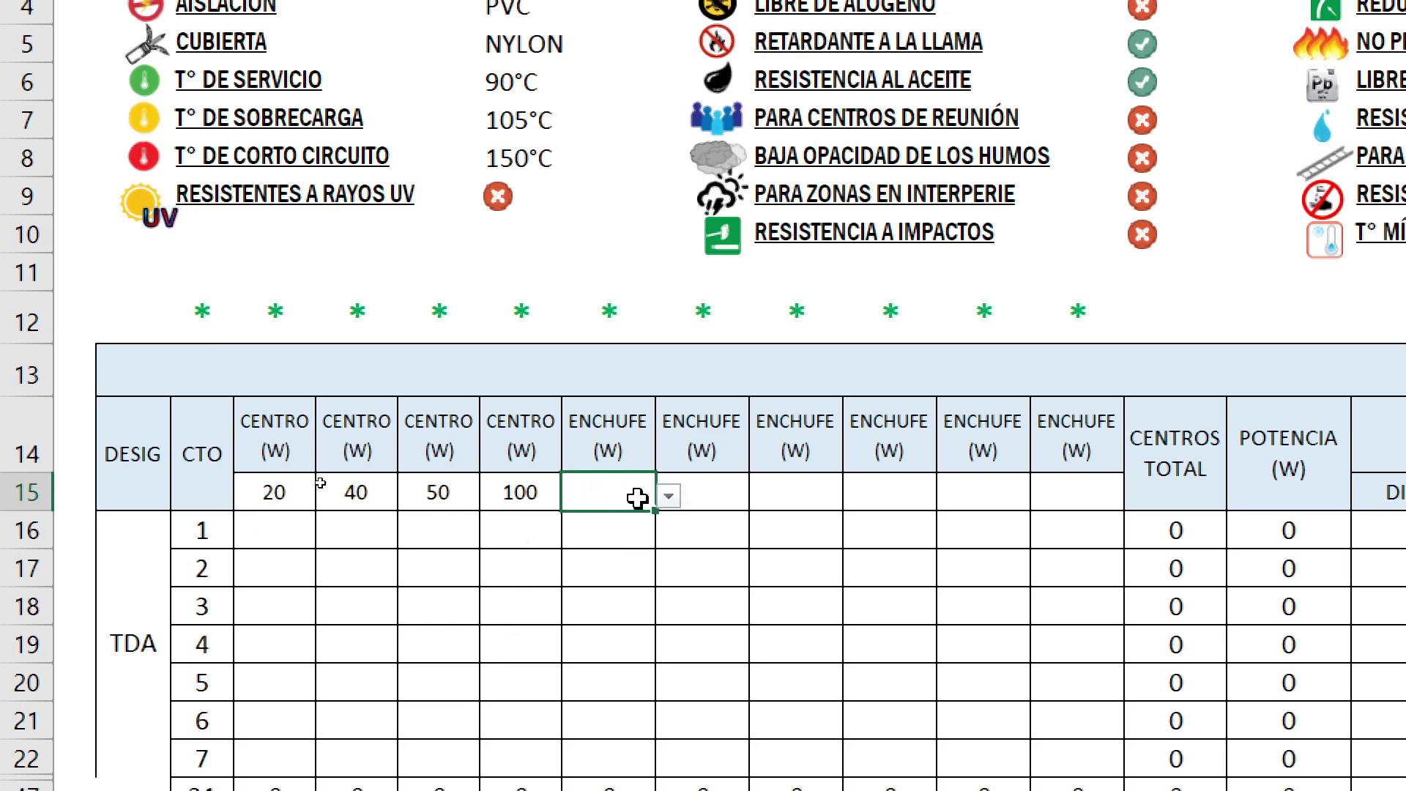
pyautogui.click(671, 495)
pyautogui.click(628, 526)
pyautogui.click(728, 485)
pyautogui.click(761, 495)
pyautogui.click(605, 549)
pyautogui.click(813, 492)
pyautogui.click(855, 496)
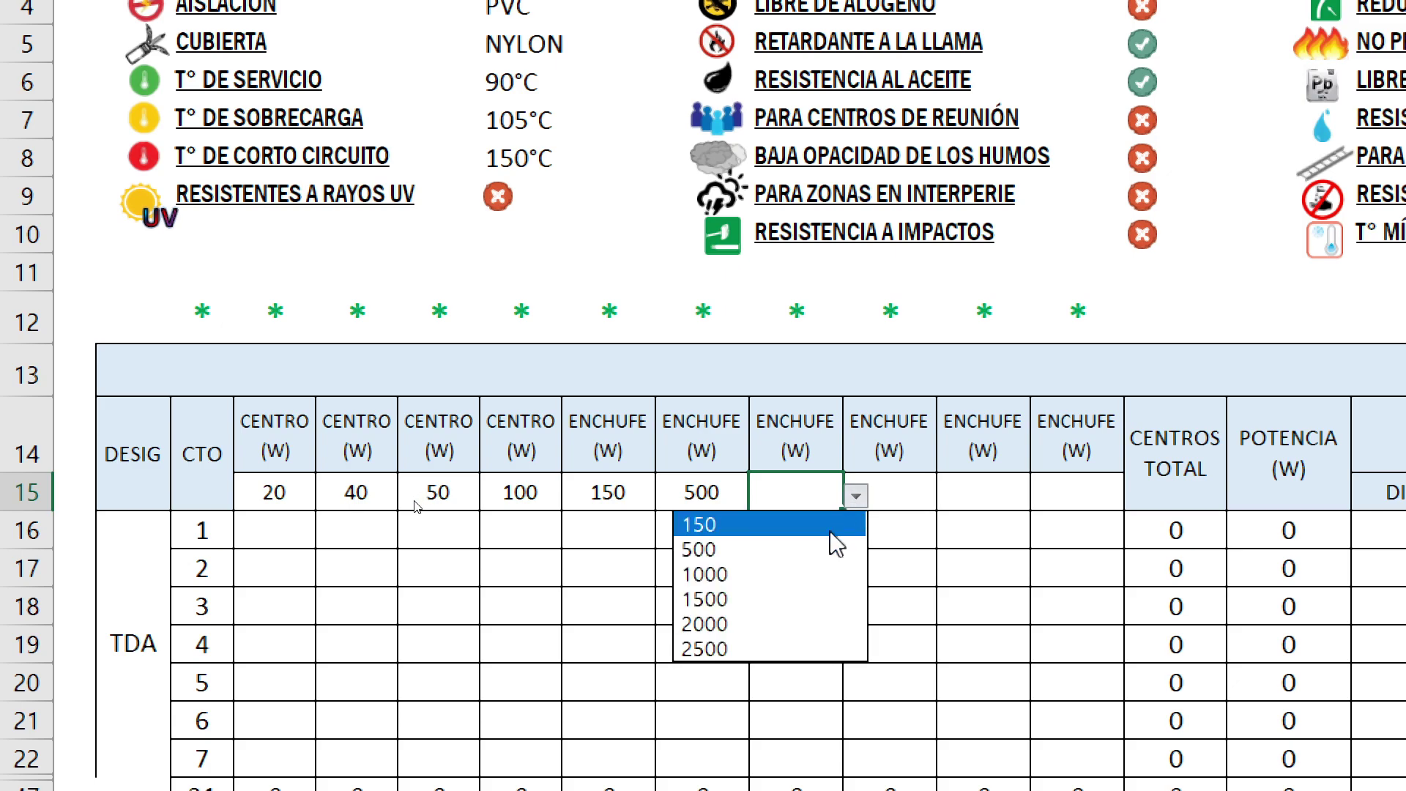
pyautogui.click(812, 574)
# Set the last three ENCHUFE (W) columns in row 15 to 1500, 2000 and 2500
pyautogui.click(894, 492)
pyautogui.click(950, 495)
pyautogui.click(893, 599)
pyautogui.click(1002, 490)
pyautogui.click(1042, 496)
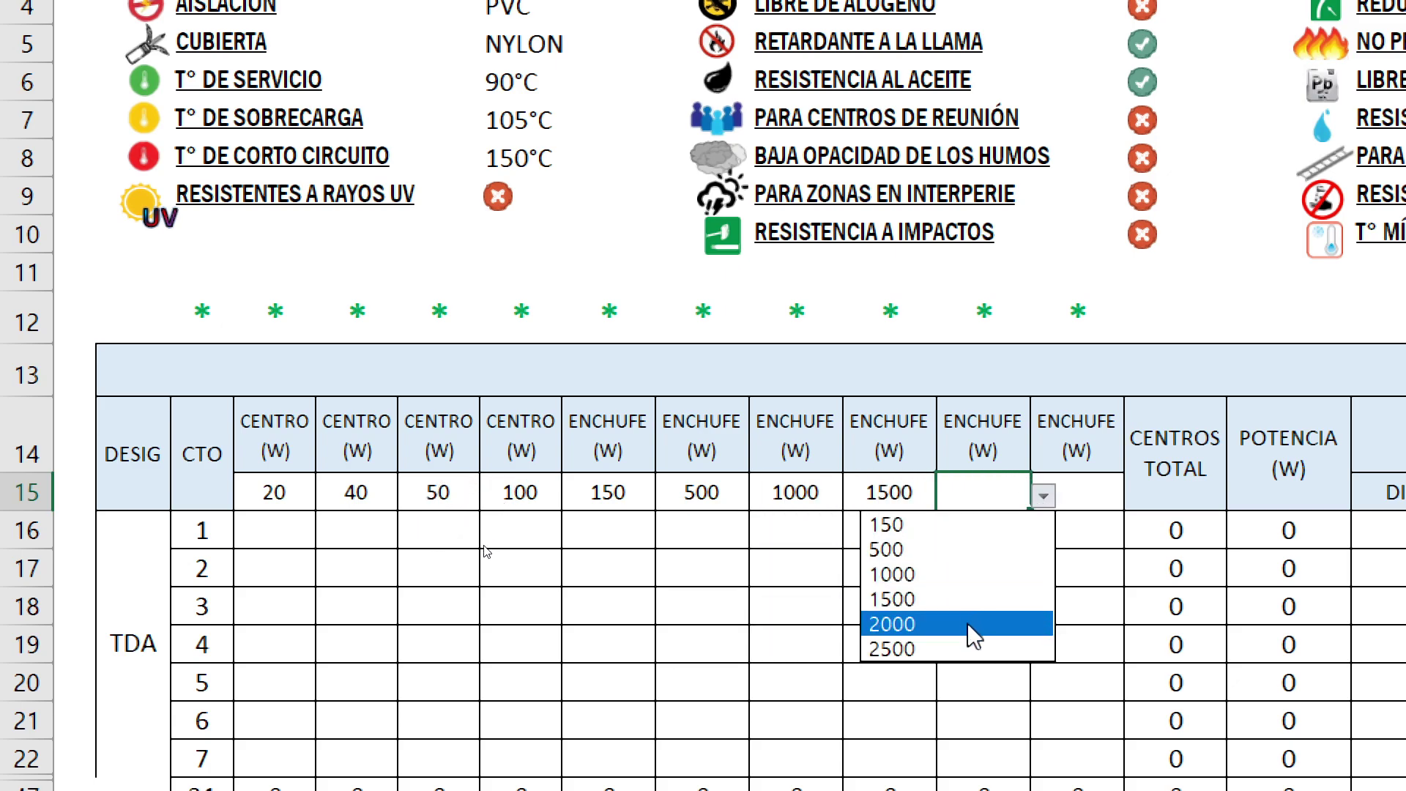
pyautogui.click(968, 622)
pyautogui.click(1076, 494)
pyautogui.click(1137, 496)
pyautogui.click(1076, 646)
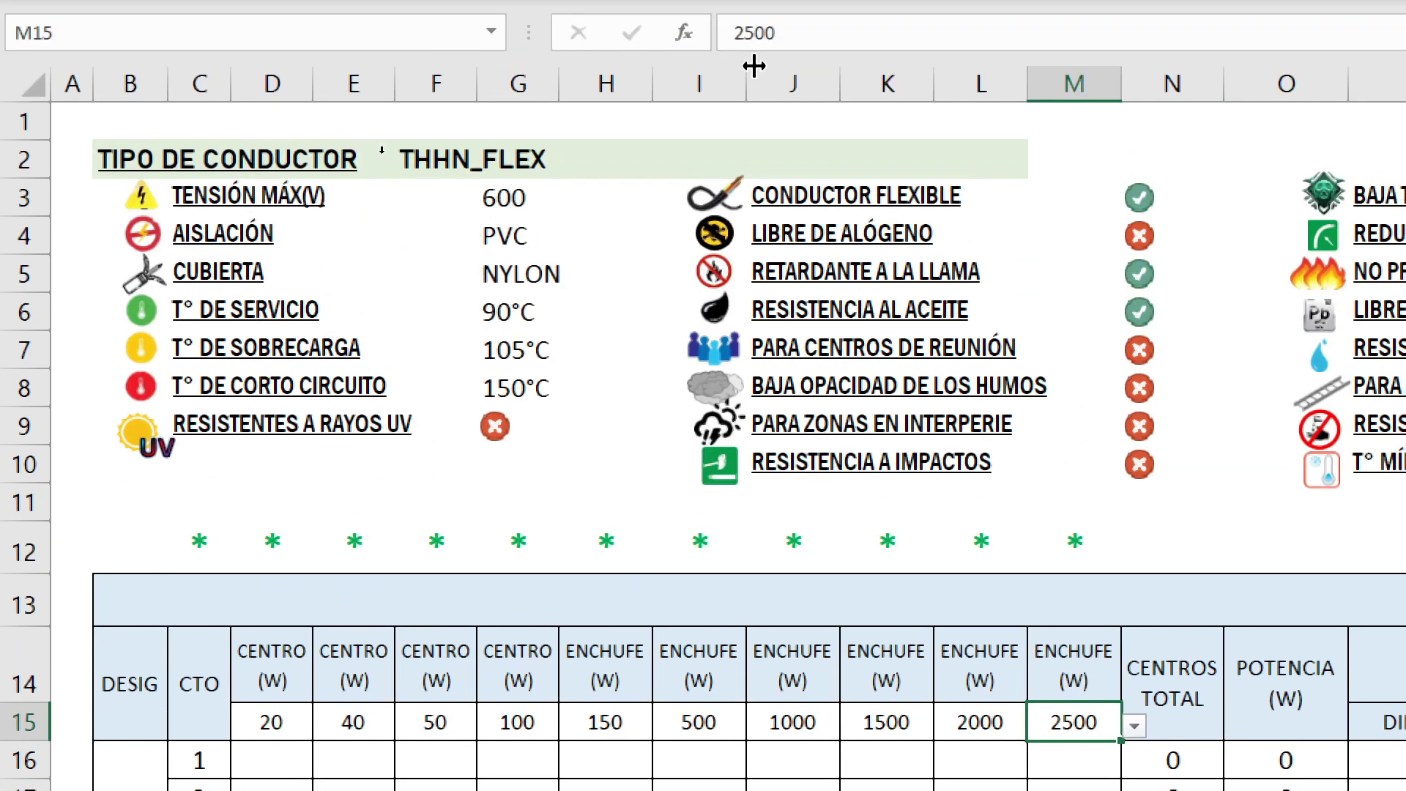
pyautogui.moveTo(758, 82); pyautogui.dragTo(982, 81)
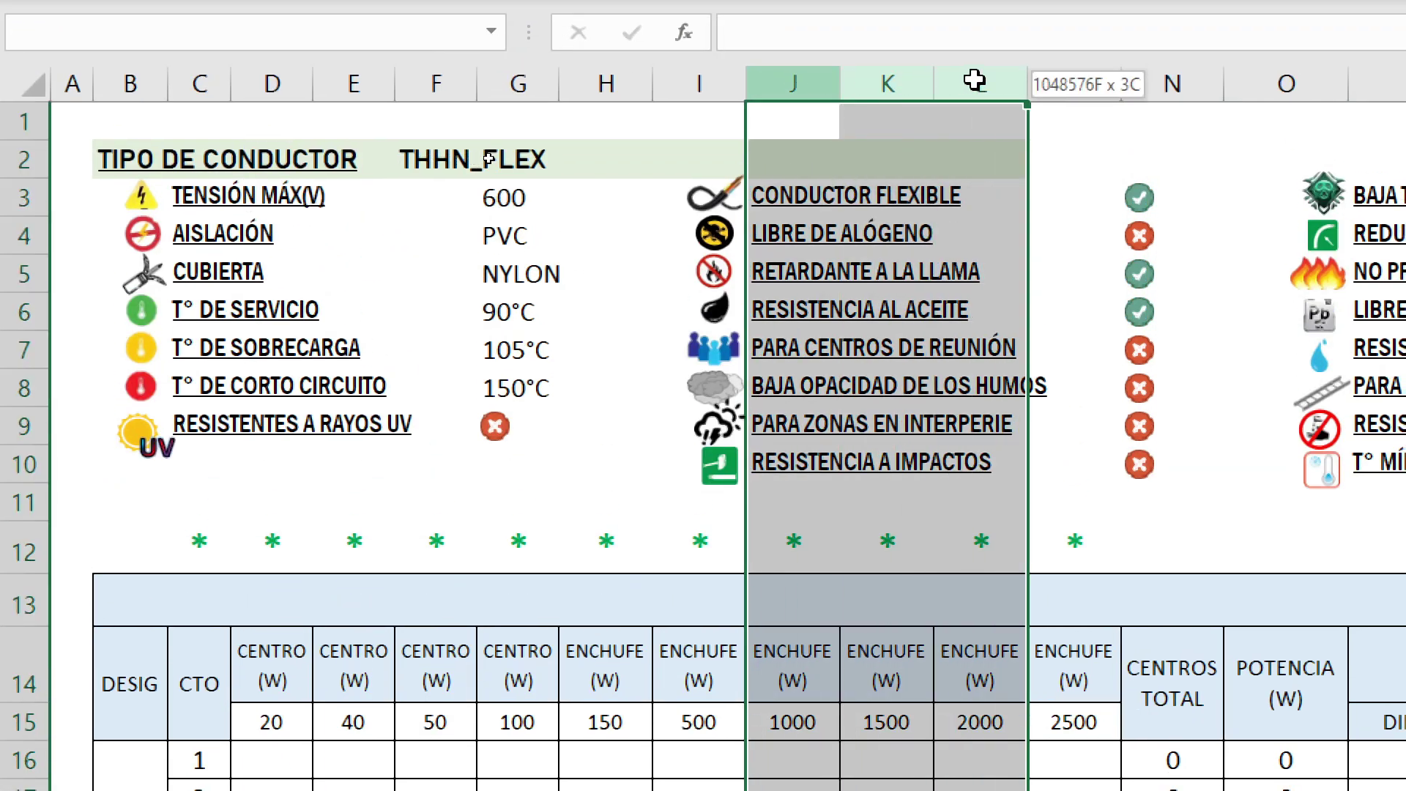
pyautogui.rightClick(981, 82)
pyautogui.click(1058, 529)
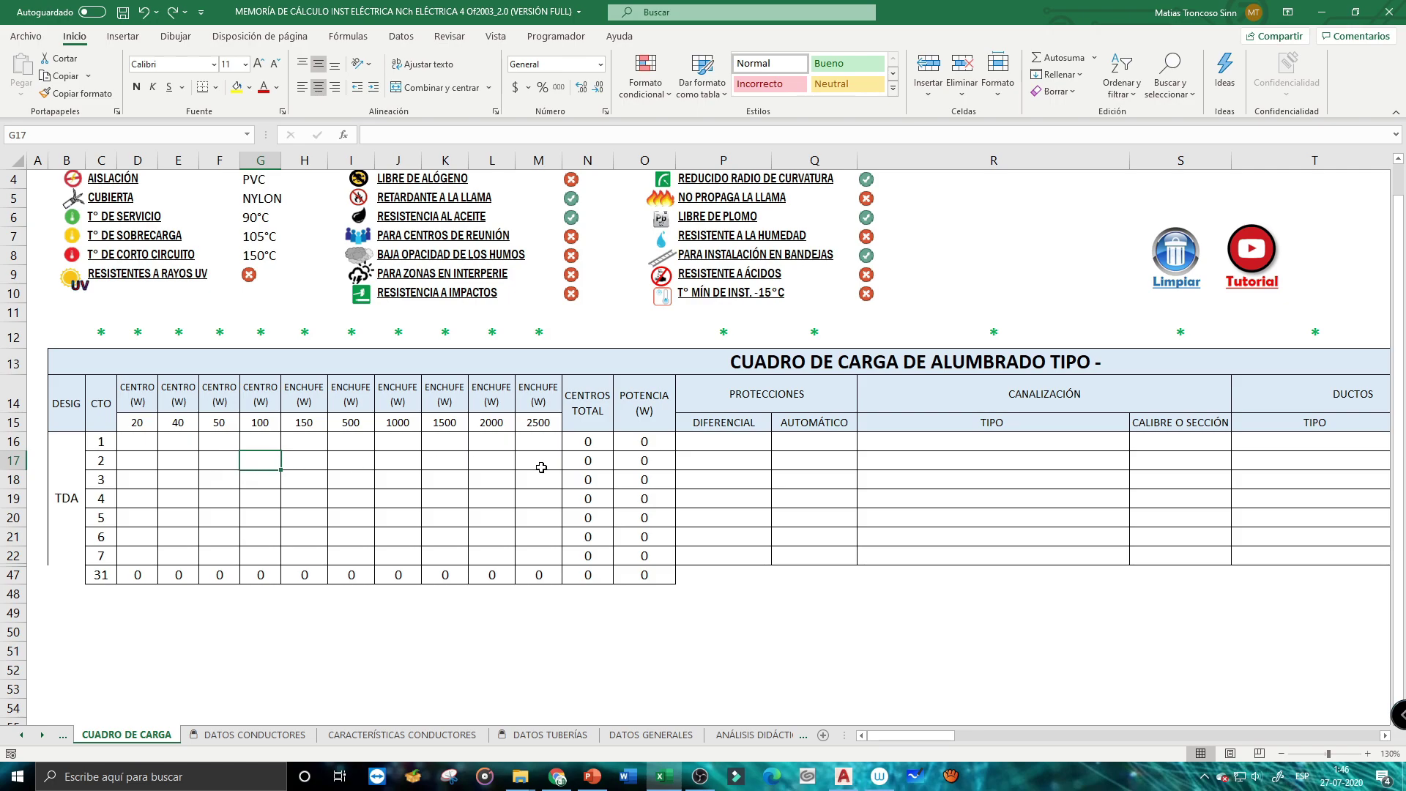
# Set the UBICACIÓN of circuits 1 and 2 to CTO 1. Iluminación 1er piso and CTO 2. Iluminación 2° piso
pyautogui.moveTo(912, 735); pyautogui.dragTo(1004, 735)
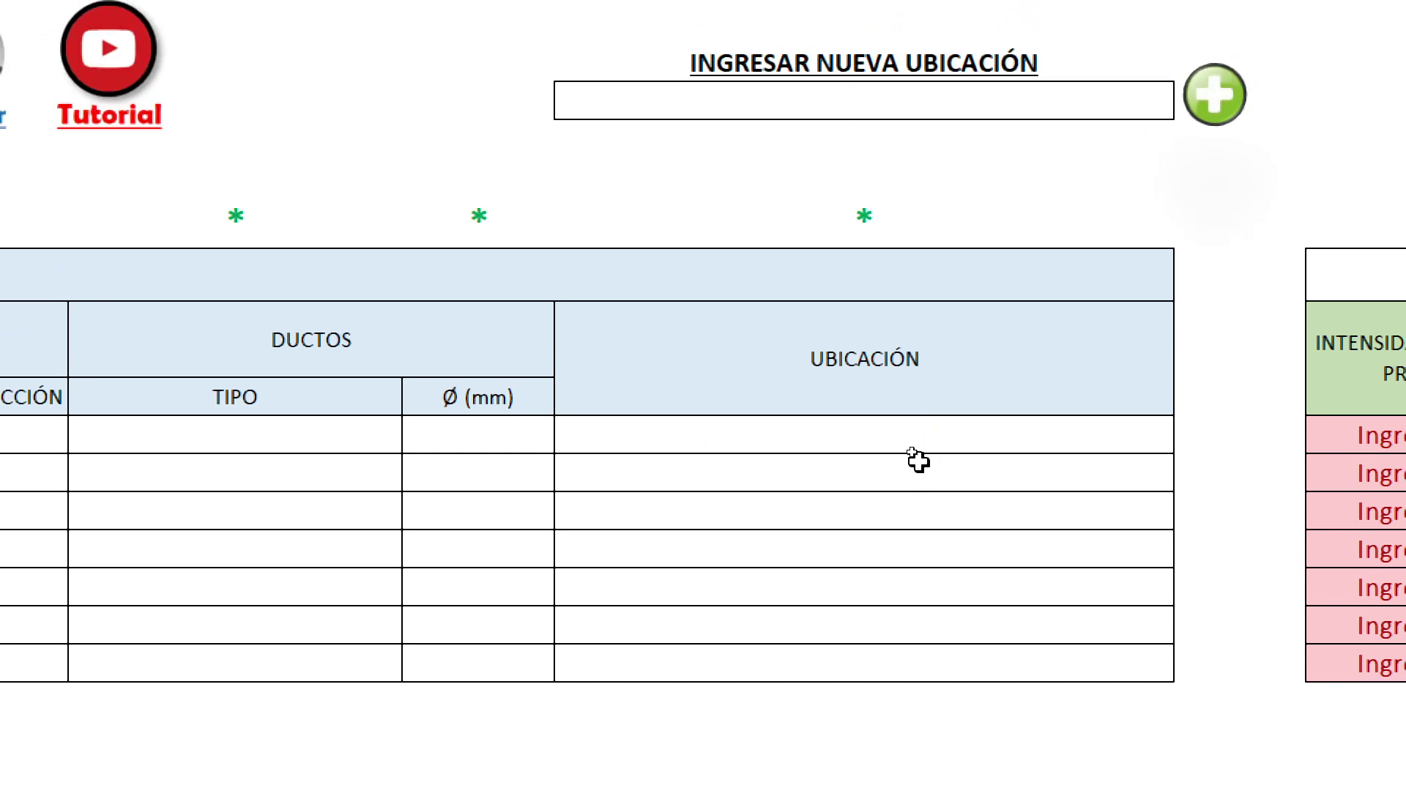
pyautogui.click(913, 442)
pyautogui.click(1187, 438)
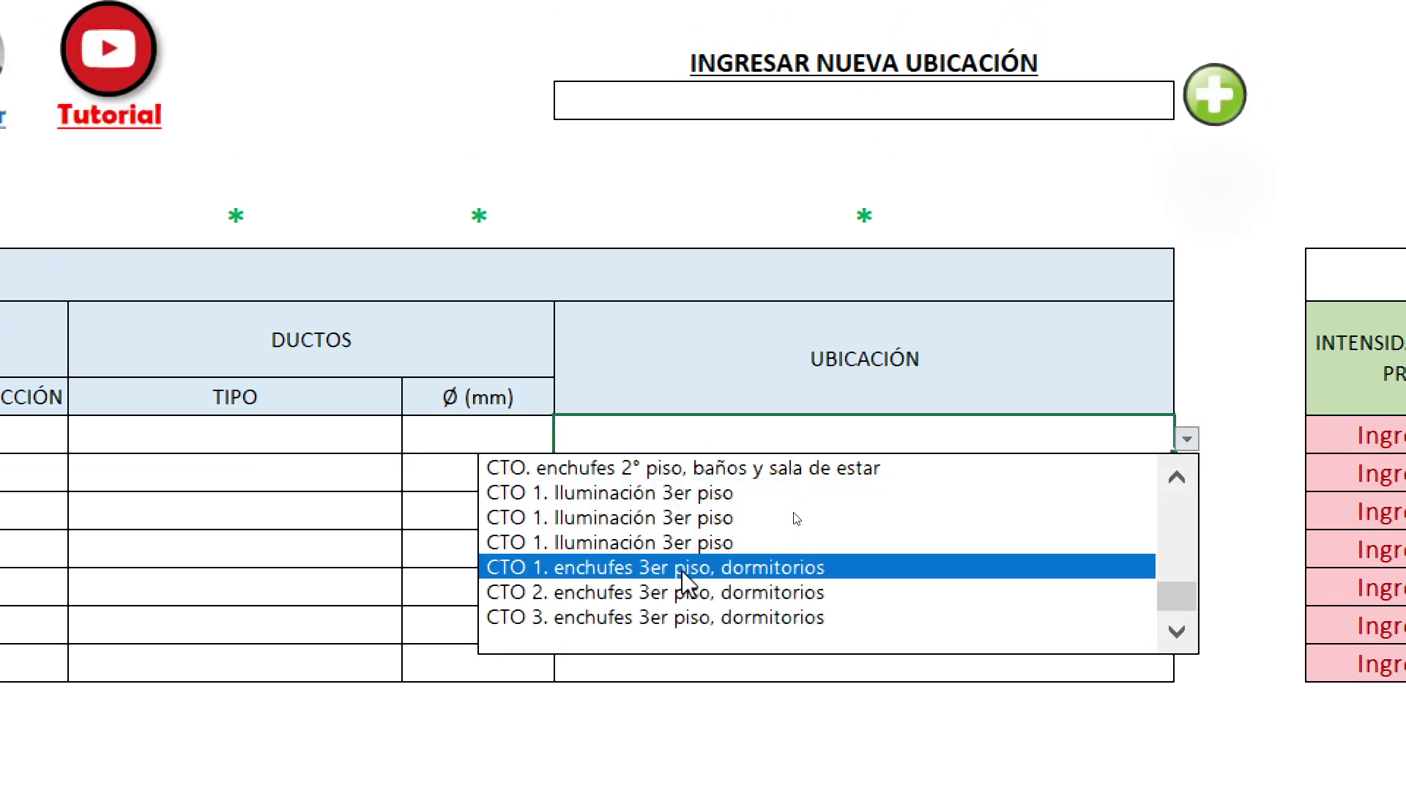
pyautogui.moveTo(1176, 596); pyautogui.dragTo(1177, 503)
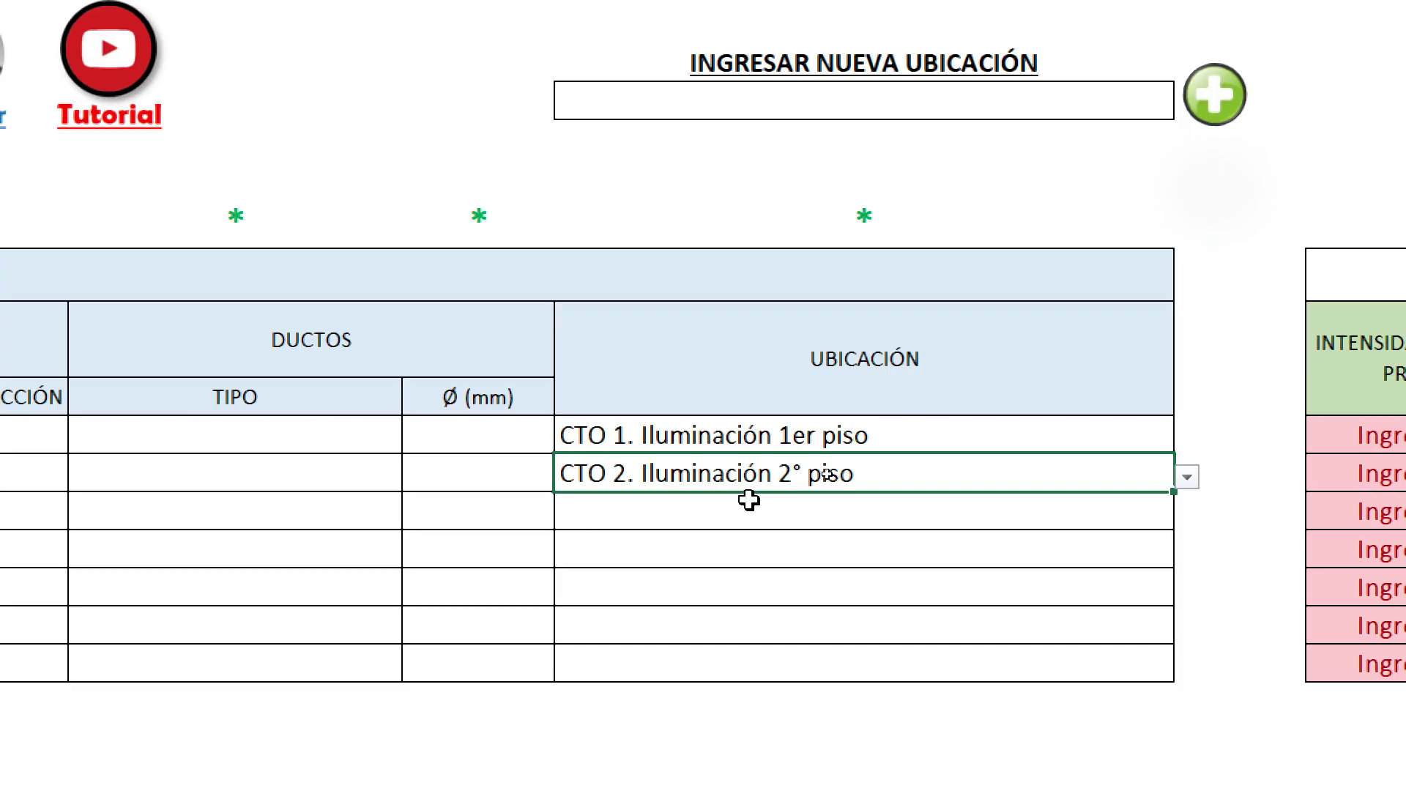
# Review the UBICACIÓN options offered for circuit 3
pyautogui.click(758, 503)
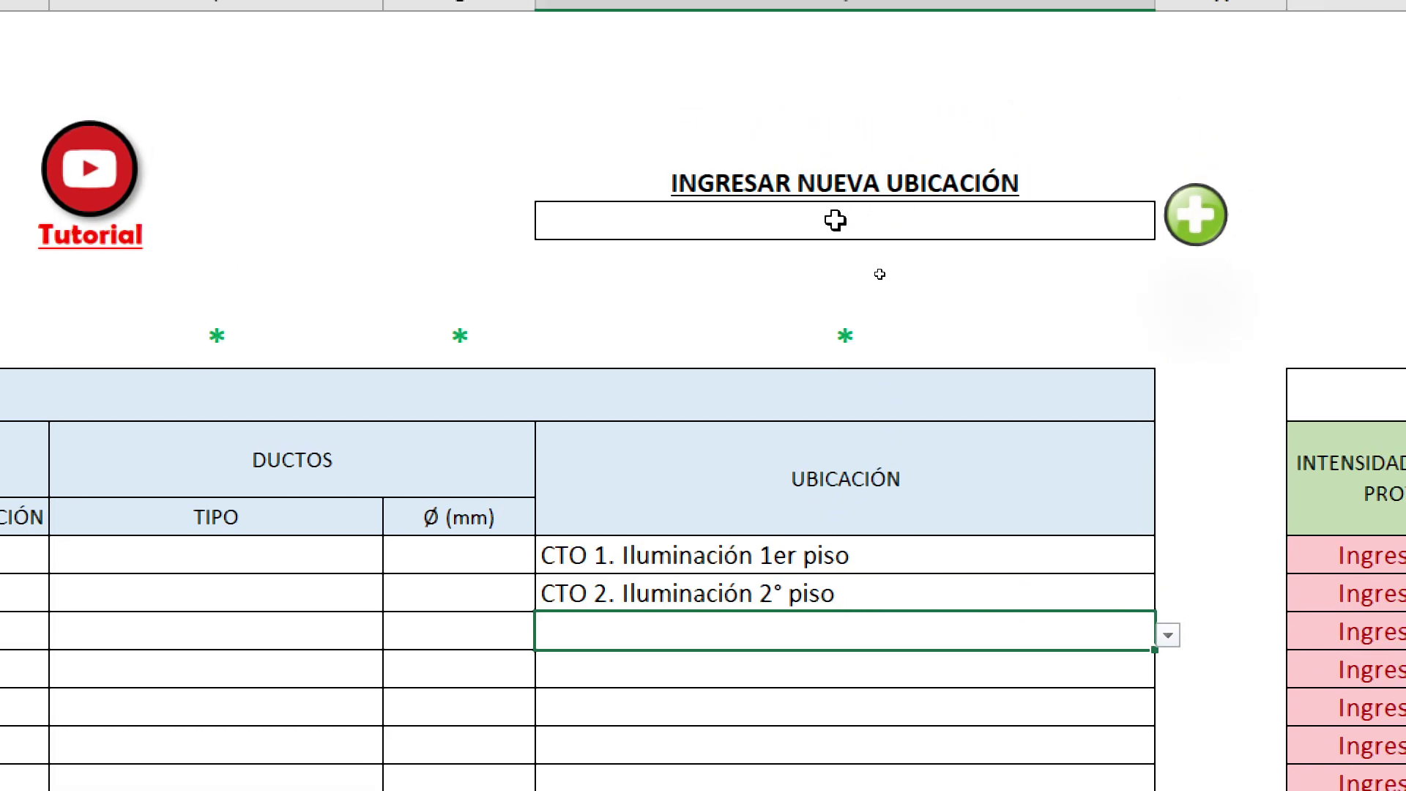
pyautogui.click(1167, 636)
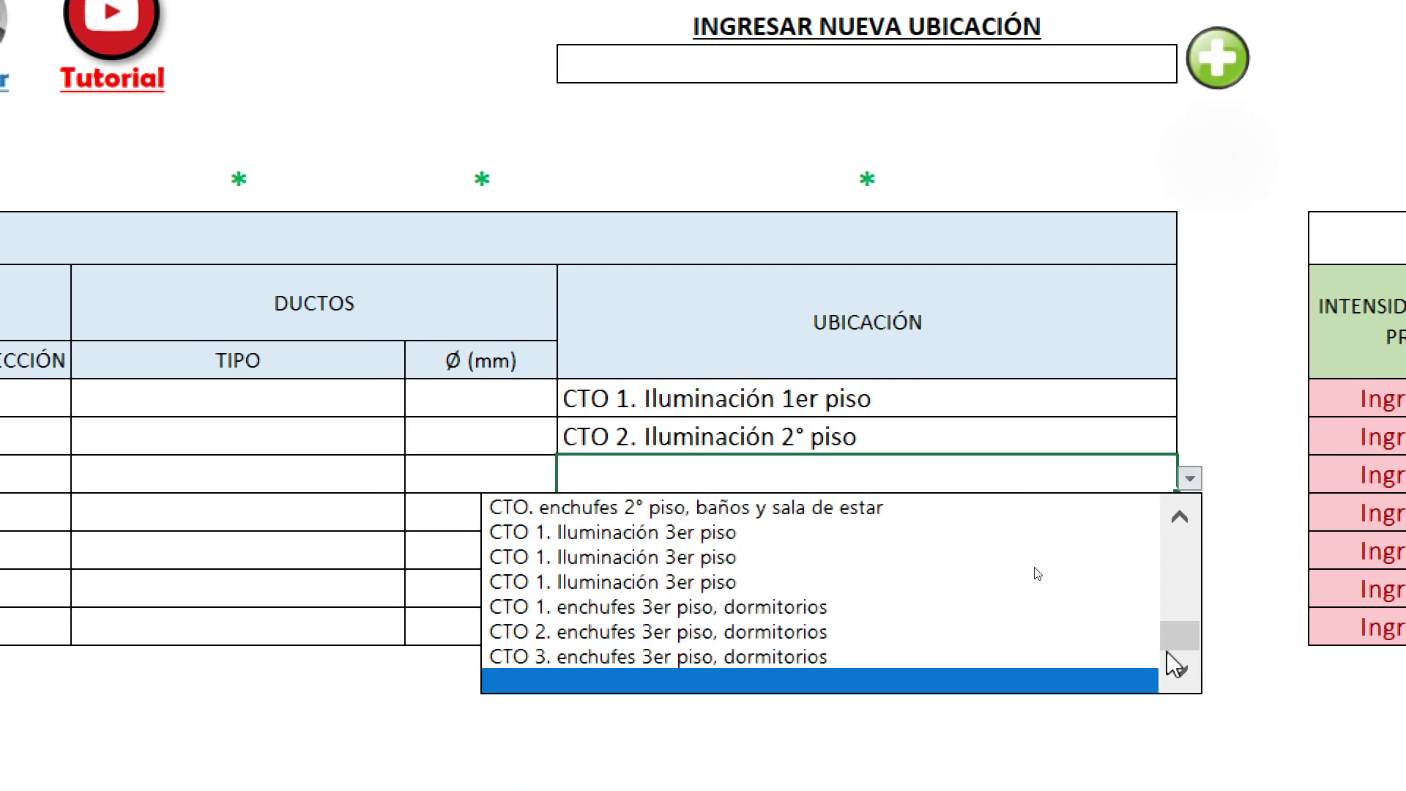
pyautogui.scroll(-3, 1165, 735)
pyautogui.moveTo(1182, 585); pyautogui.dragTo(1186, 533)
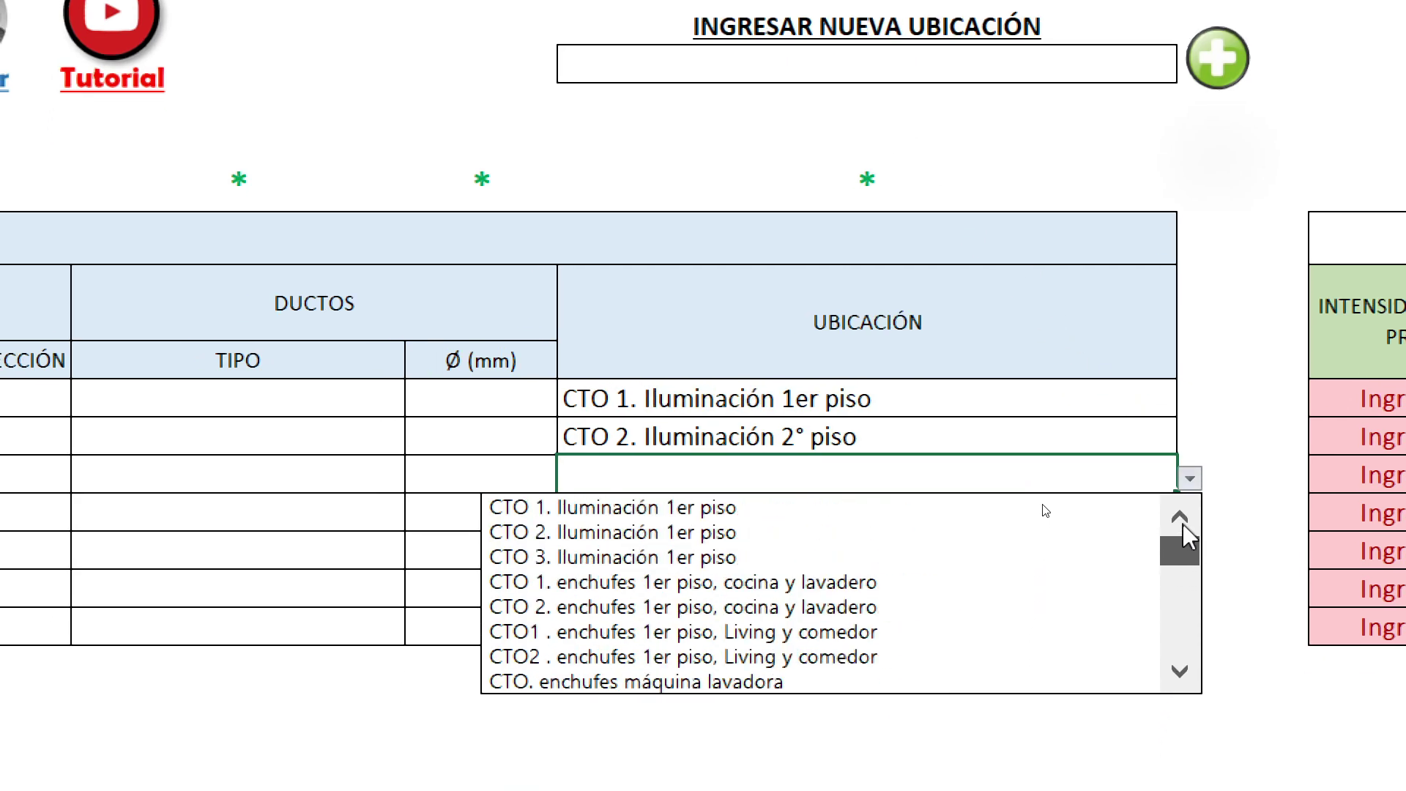
pyautogui.press('Escape')
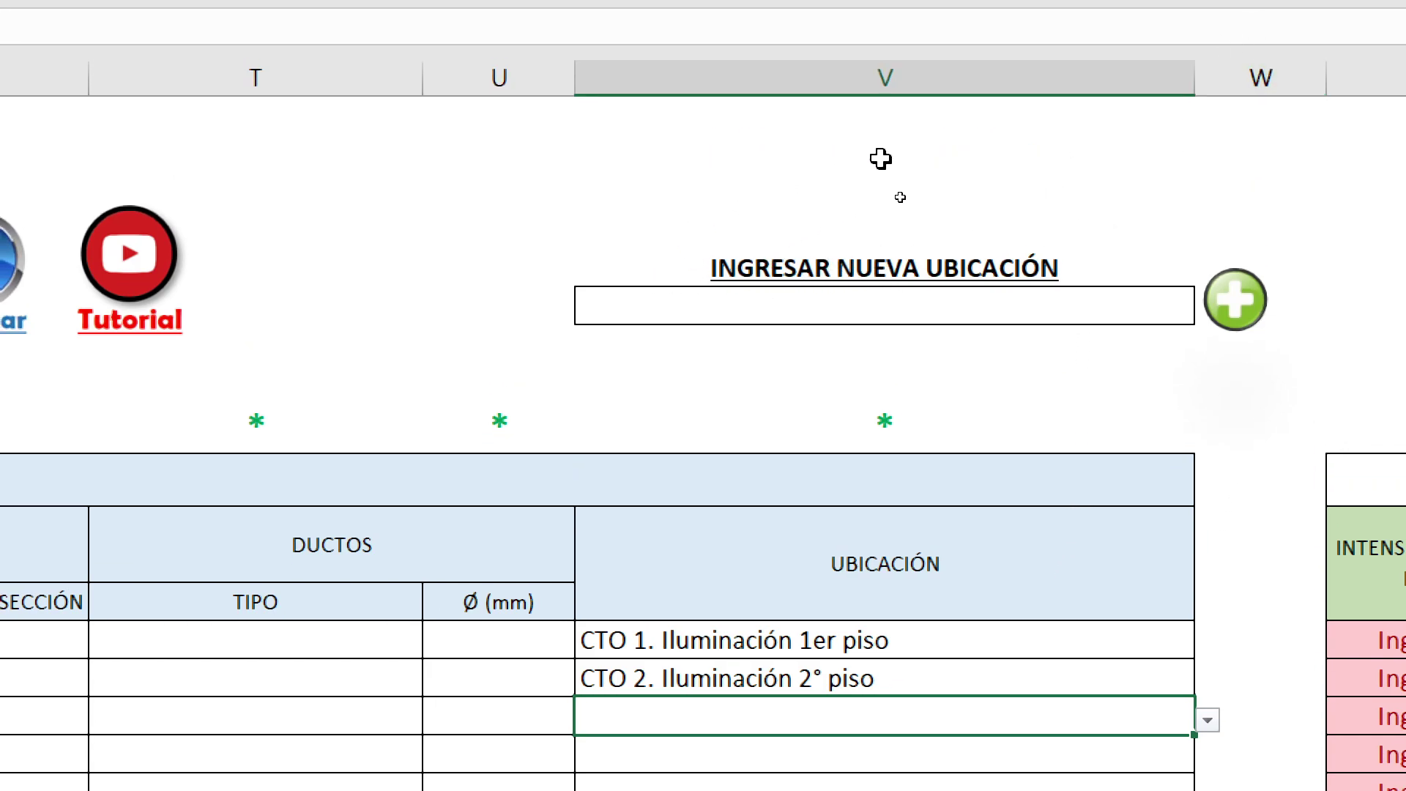
# Enter circuito logia primer piso as a new location and add it to the UBICACIÓN list
pyautogui.click(809, 315)
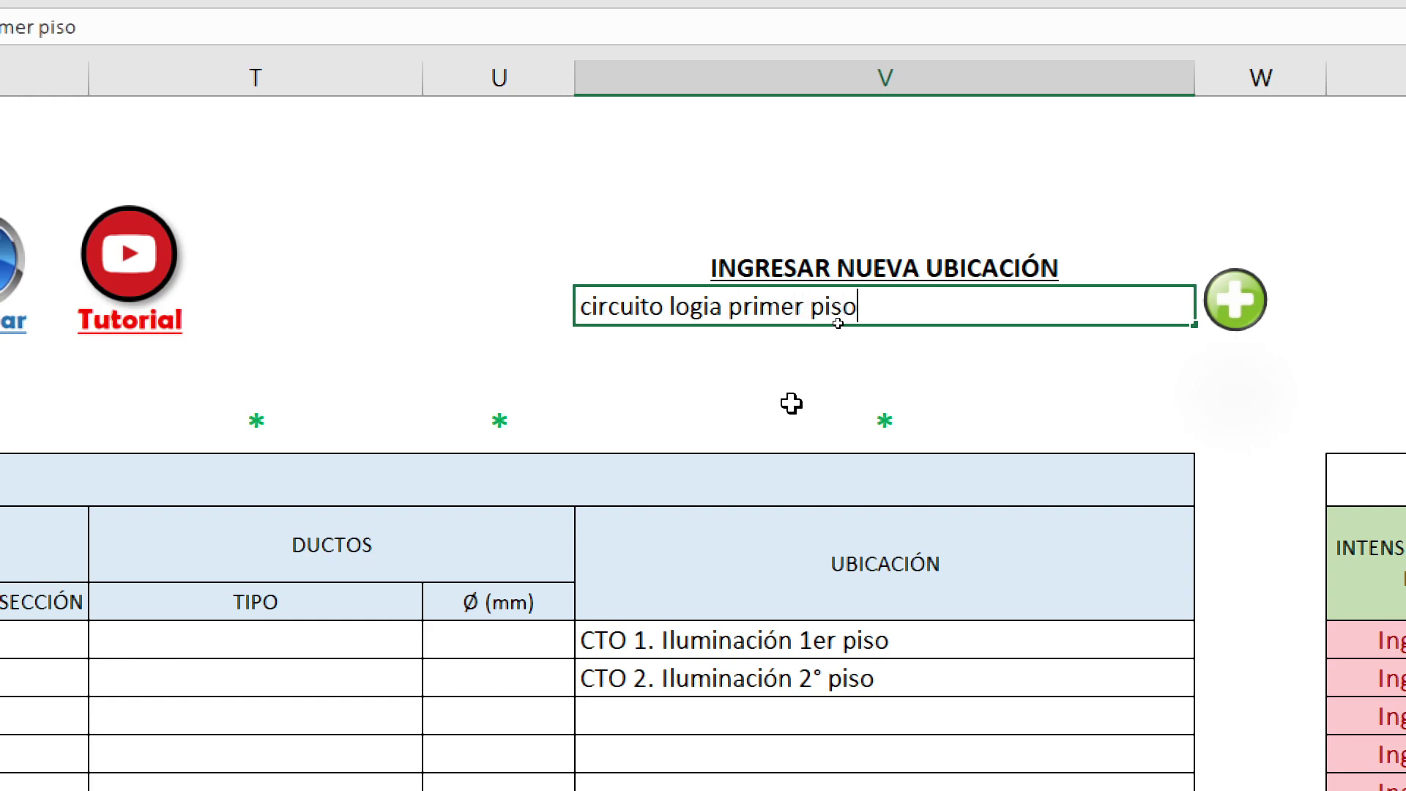
pyautogui.click(747, 352)
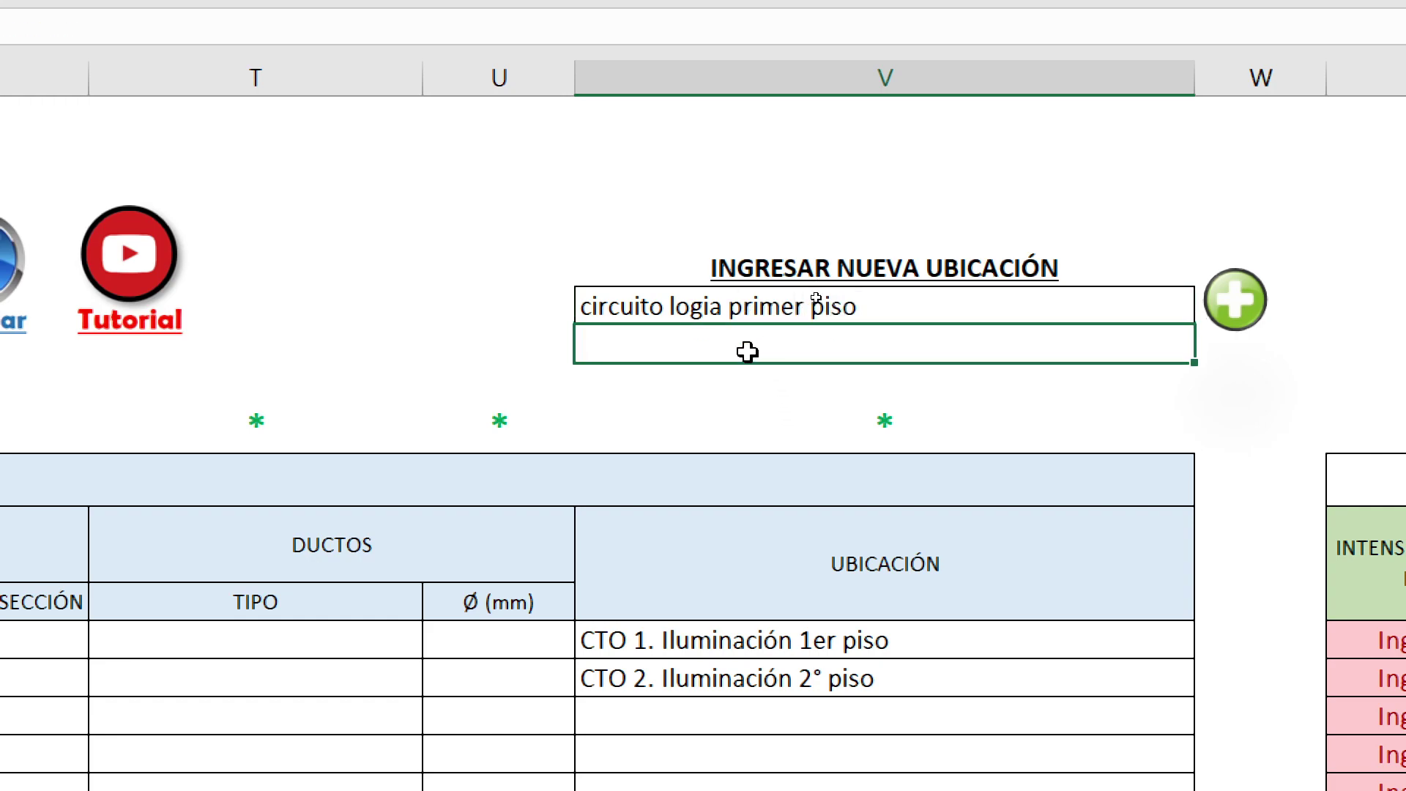
pyautogui.click(1048, 204)
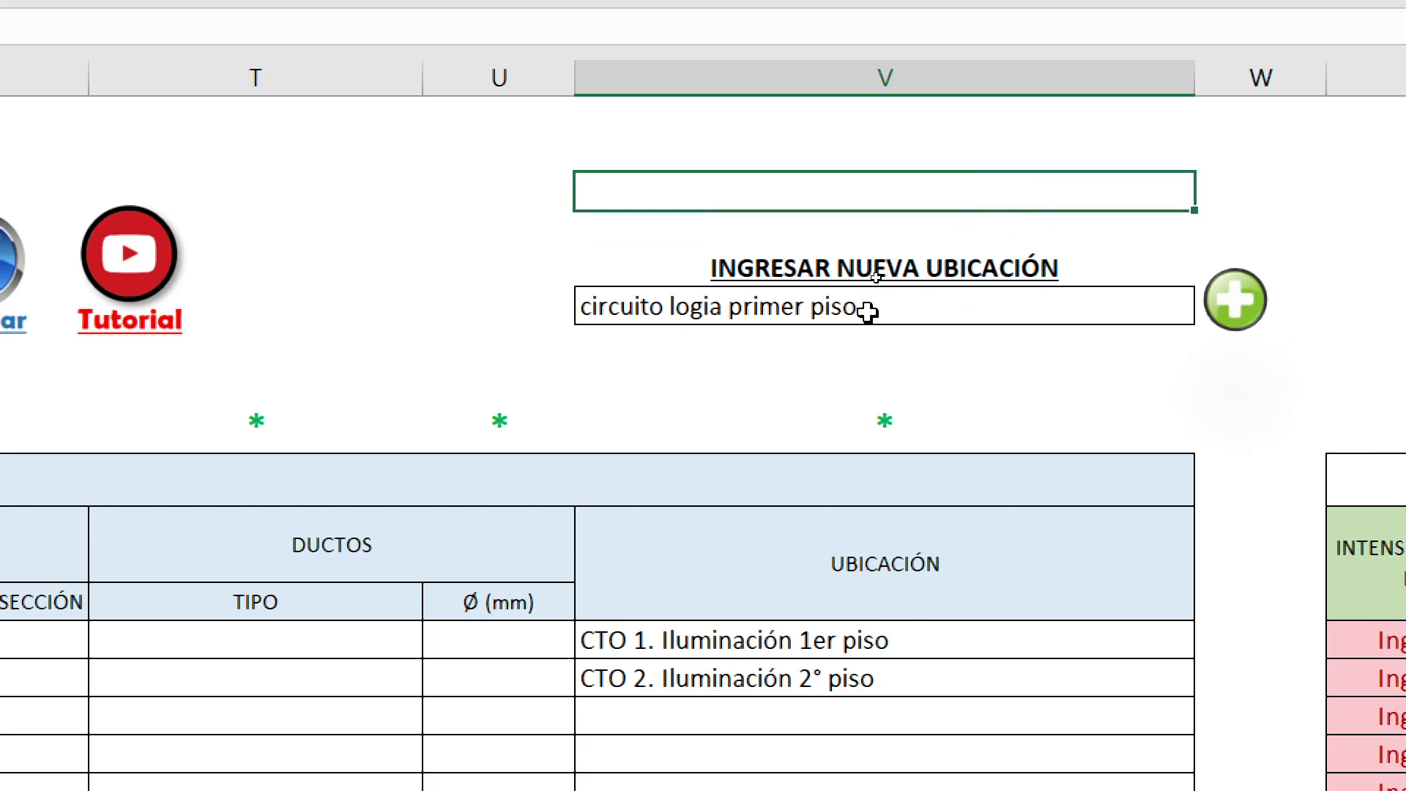
pyautogui.click(1242, 304)
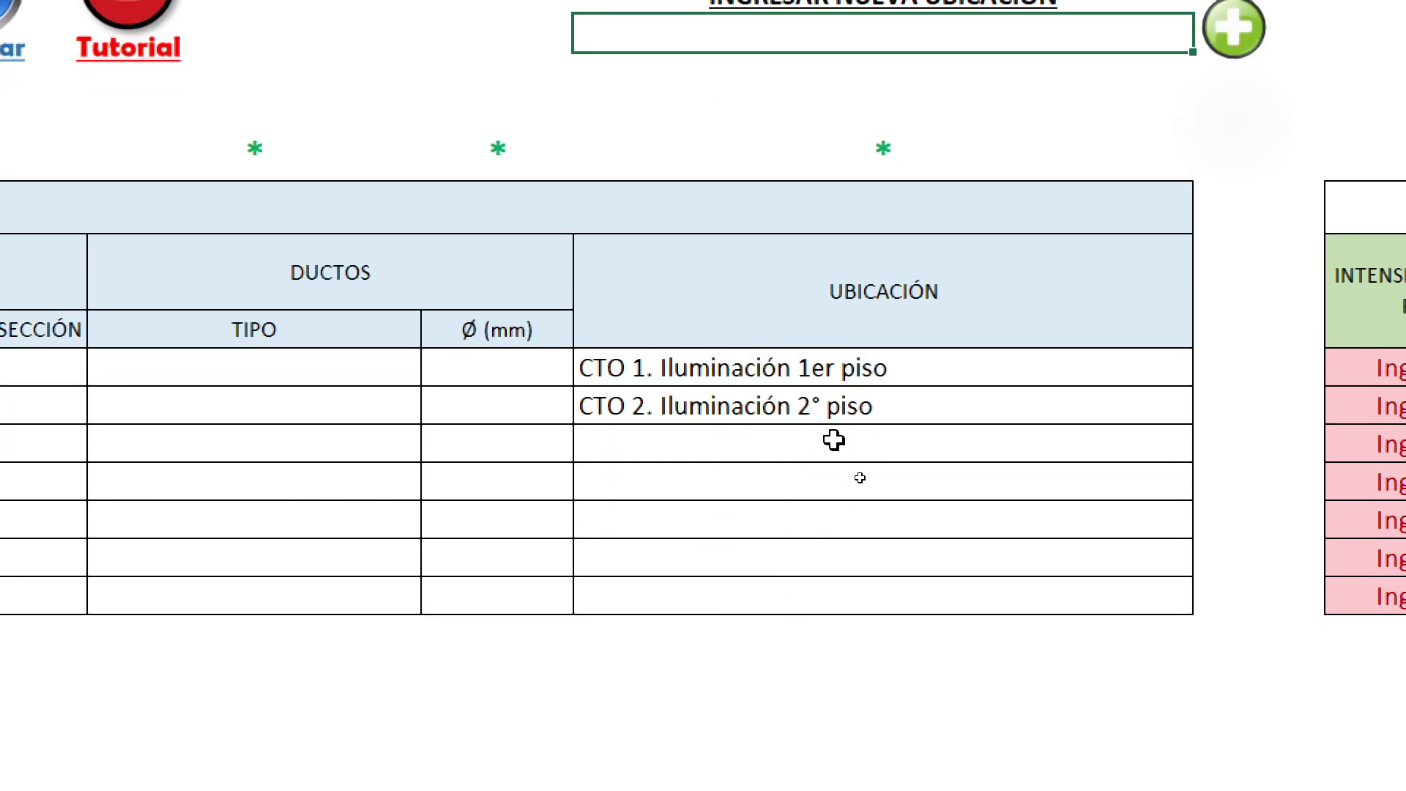
# Set circuits 3–7 UBICACIÓN to enchufes 1er piso cocina y lavadero, Living y comedor, dormitorios, baños y sala de estar, and 2° piso baños y sala de estar
pyautogui.click(836, 714)
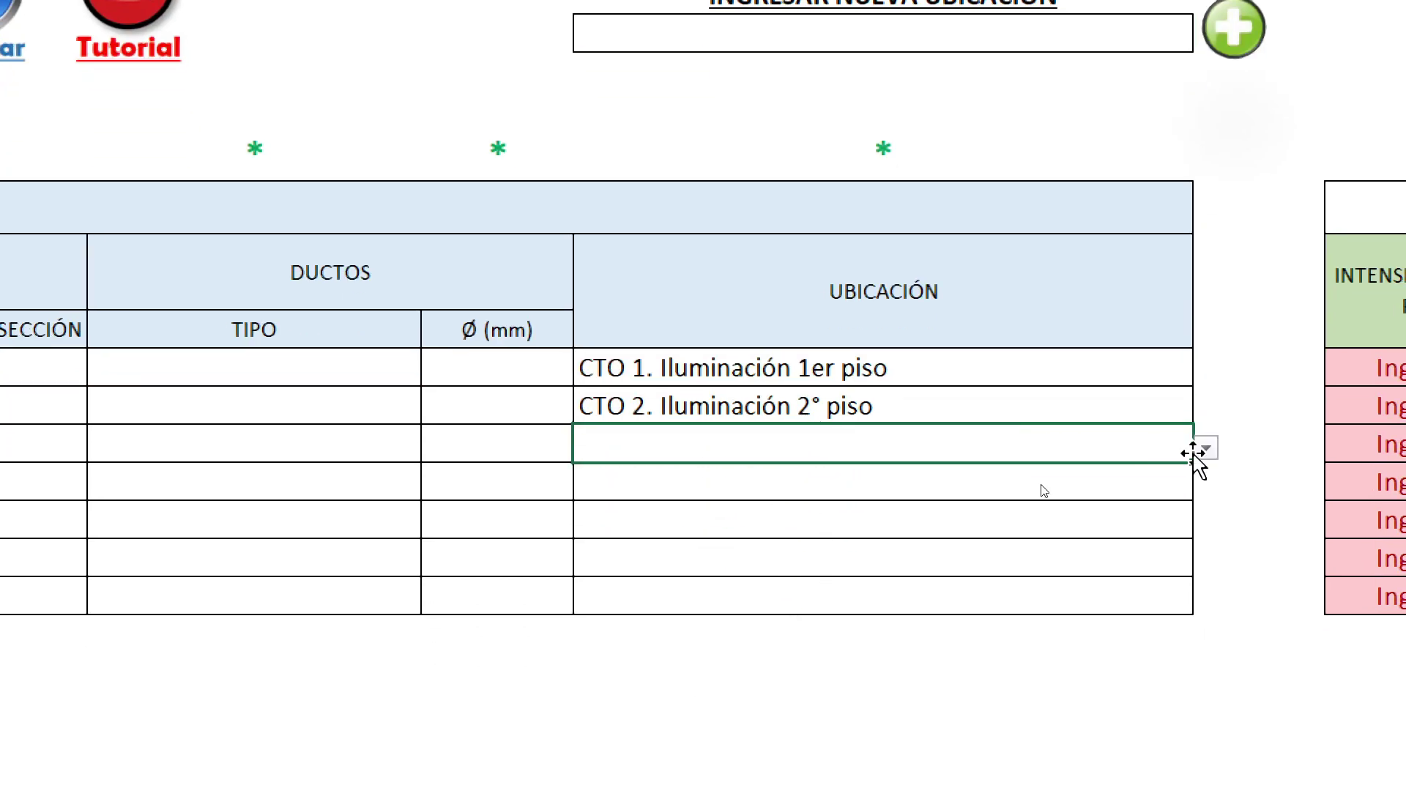
pyautogui.click(1207, 719)
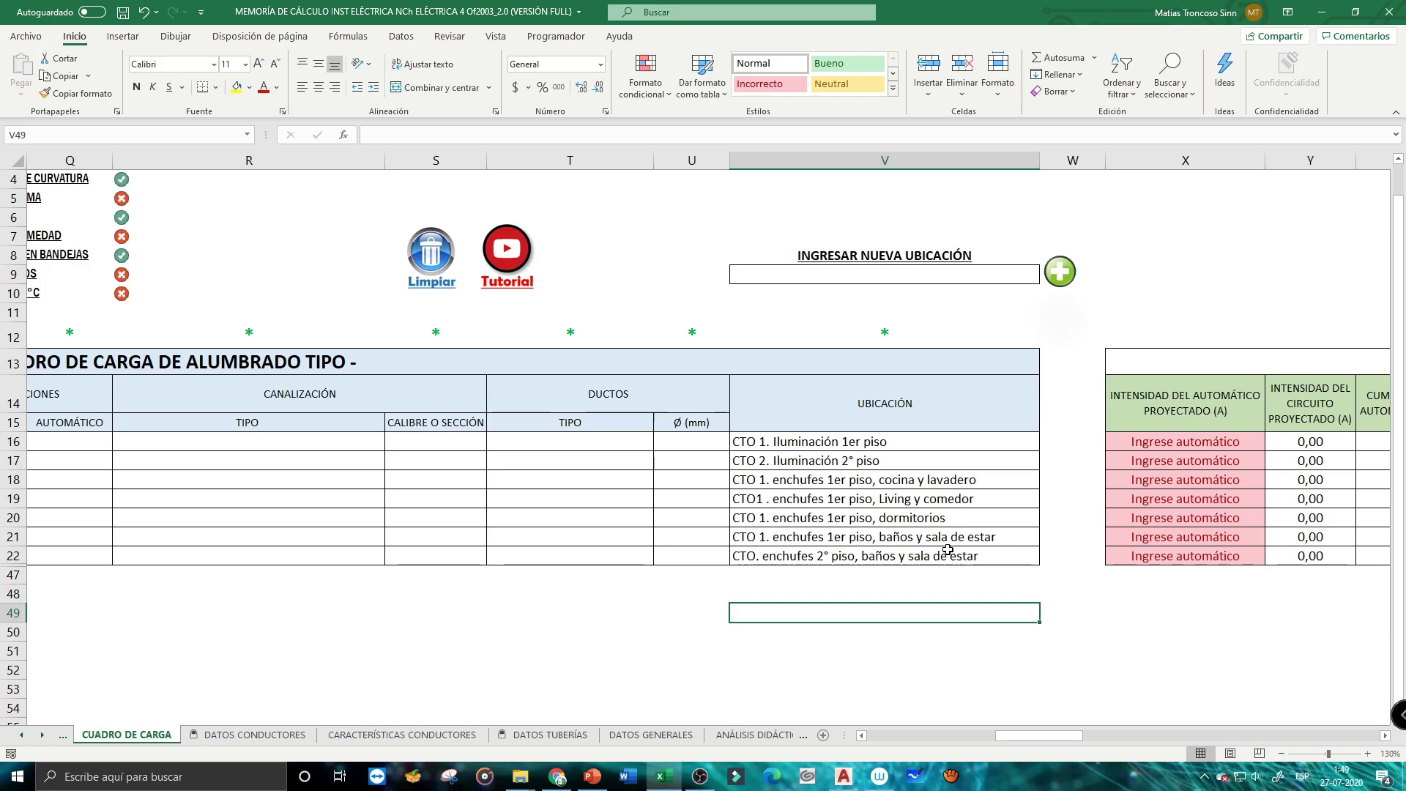
pyautogui.moveTo(1025, 736); pyautogui.dragTo(970, 741)
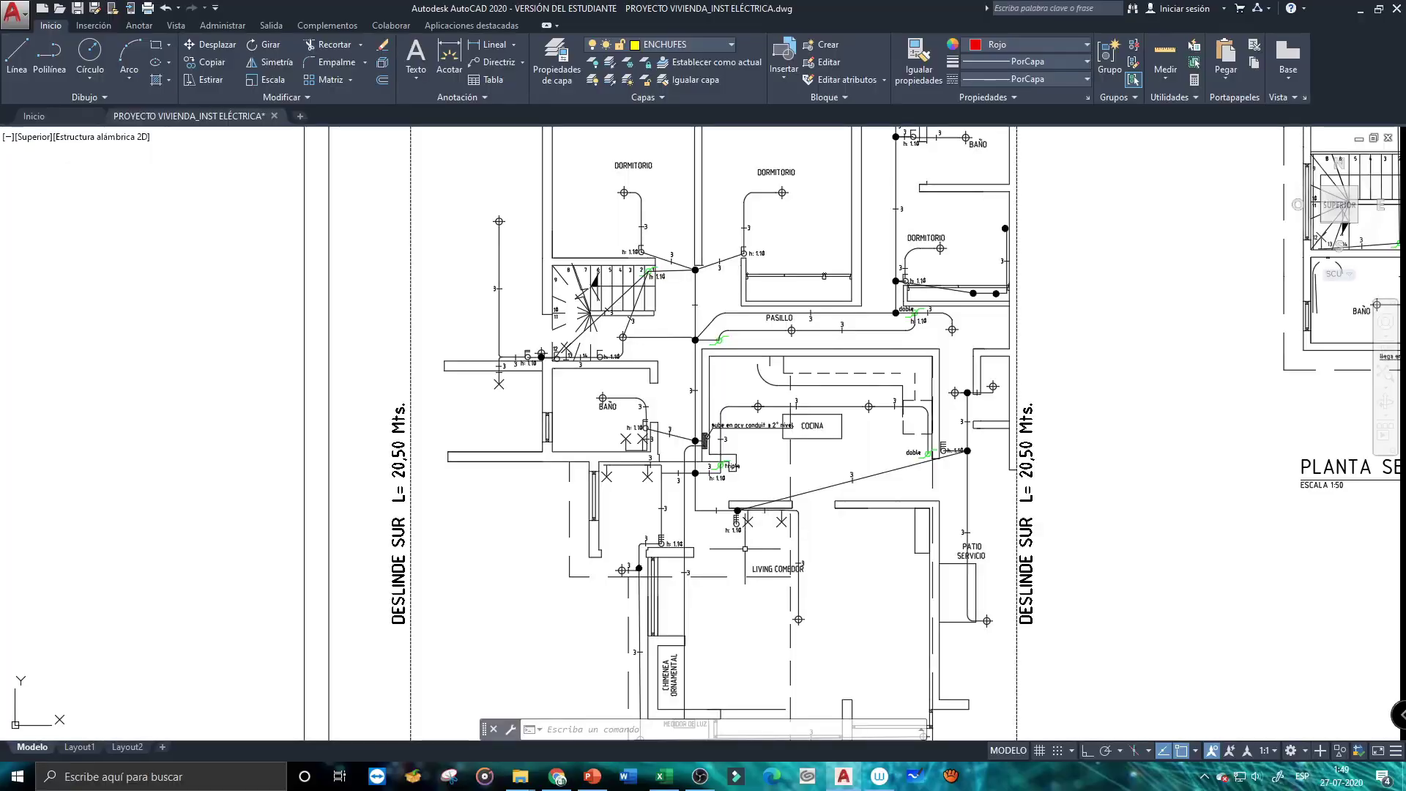
# Switch to the AutoCAD drawing and examine the wall and ceiling lights on the first-floor lighting plan around the living comedor
pyautogui.scroll(3, 700, 489)
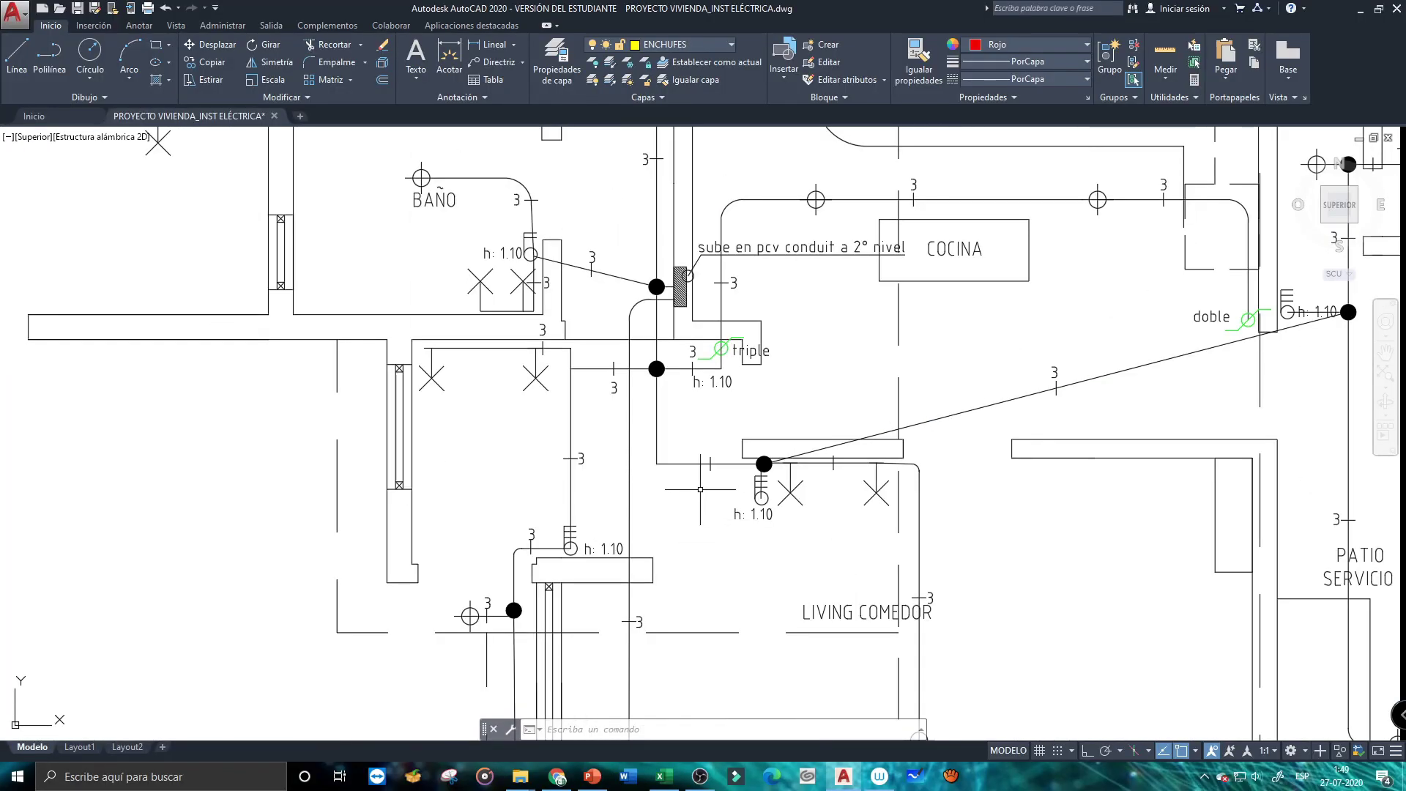
pyautogui.scroll(4, 662, 490)
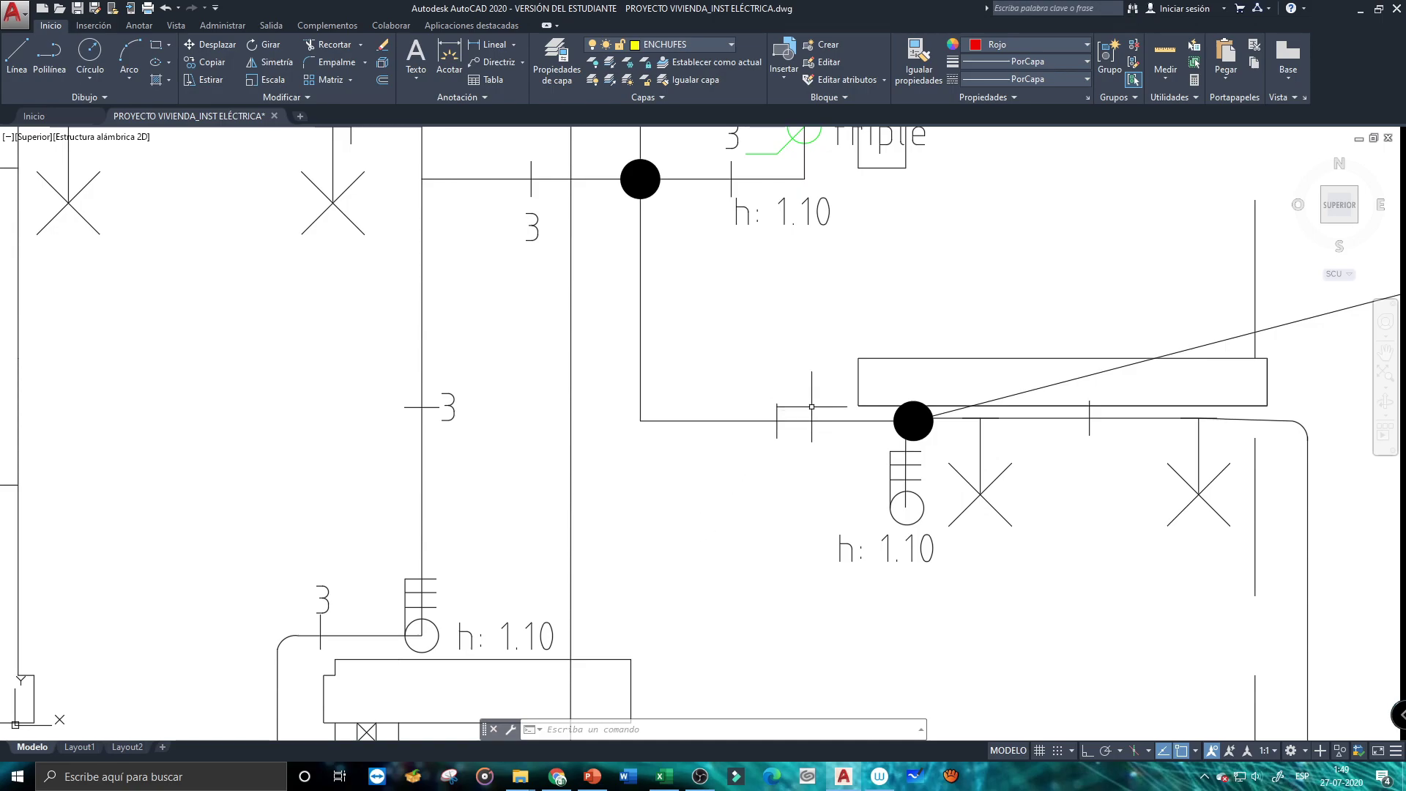
pyautogui.scroll(-2, 1025, 512)
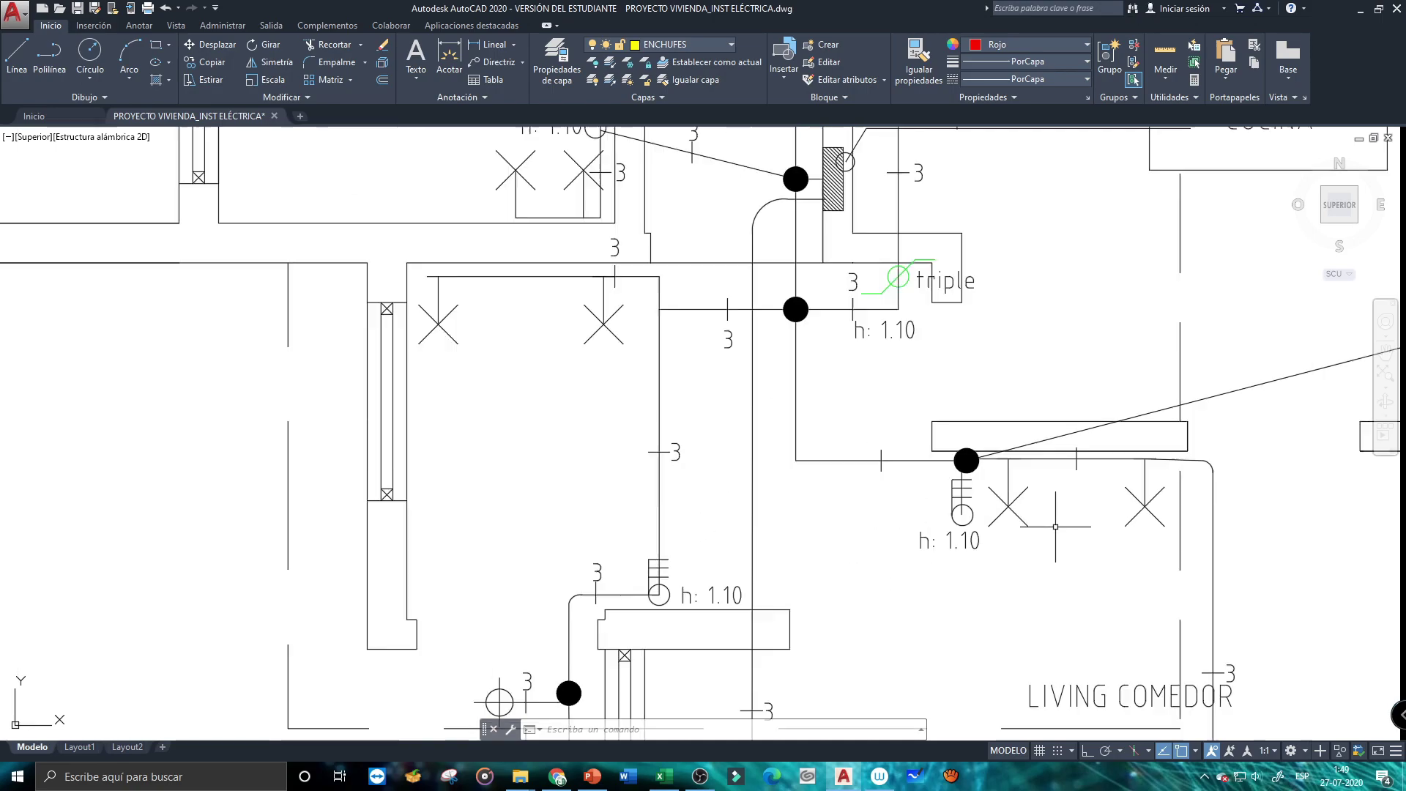
pyautogui.moveTo(1014, 503); pyautogui.dragTo(643, 449)
pyautogui.scroll(8, 642, 450)
pyautogui.scroll(-8, 681, 503)
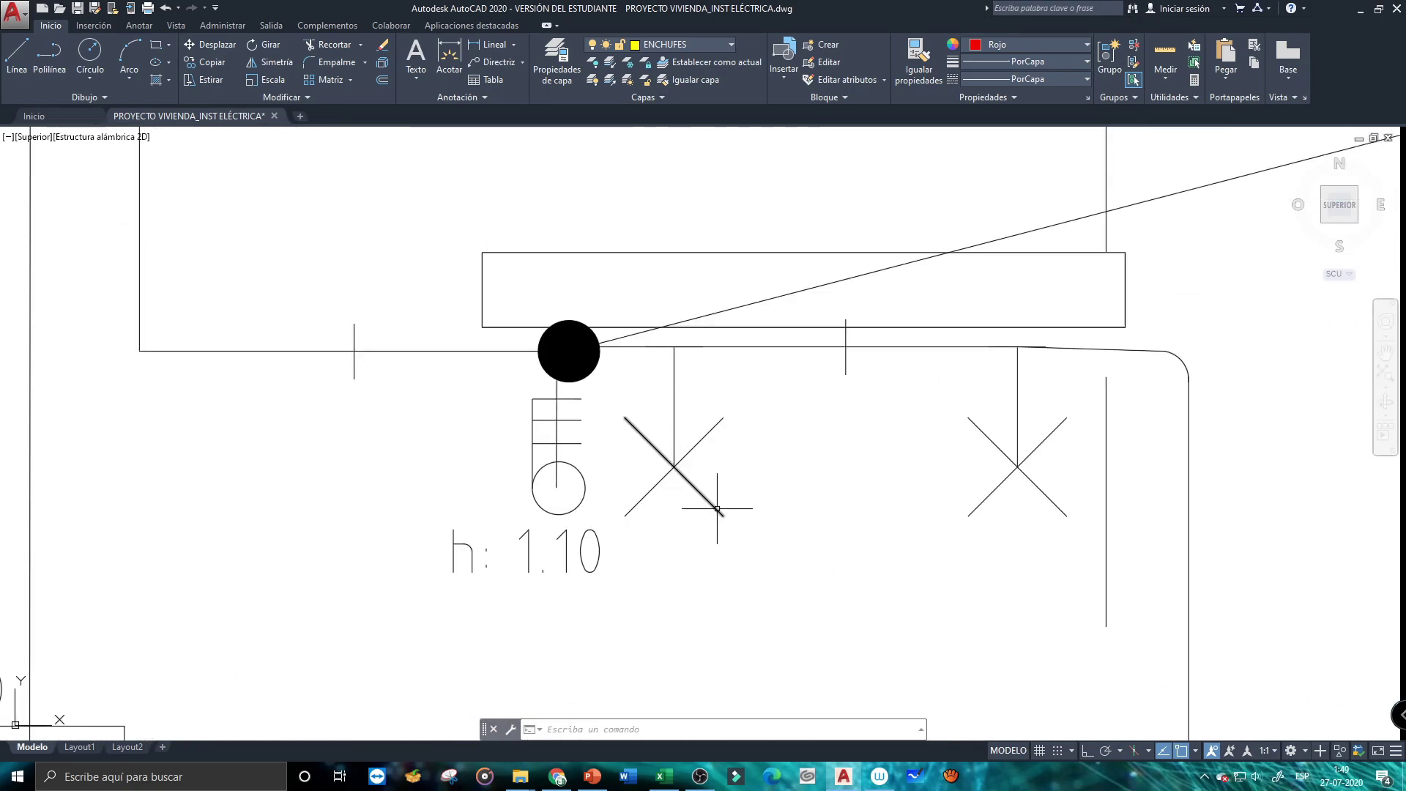
pyautogui.scroll(-6, 703, 456)
pyautogui.scroll(12, 702, 455)
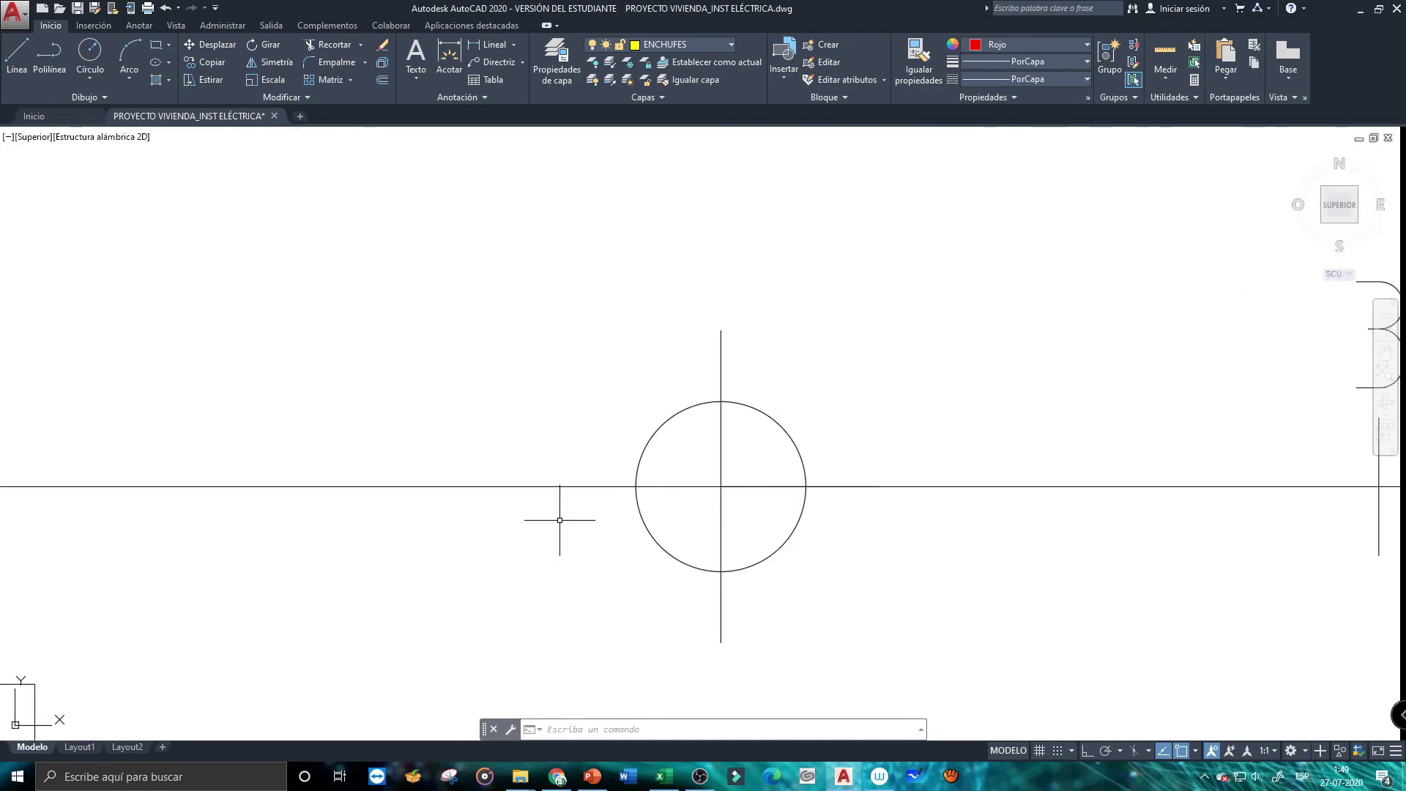
# Find the lighting sheet's SIMBOLOGÍA table and examine the symbols for wall-mounted luminaires and luminaire centres
pyautogui.scroll(-10, 564, 480)
pyautogui.scroll(-5, 885, 445)
pyautogui.scroll(10, 668, 298)
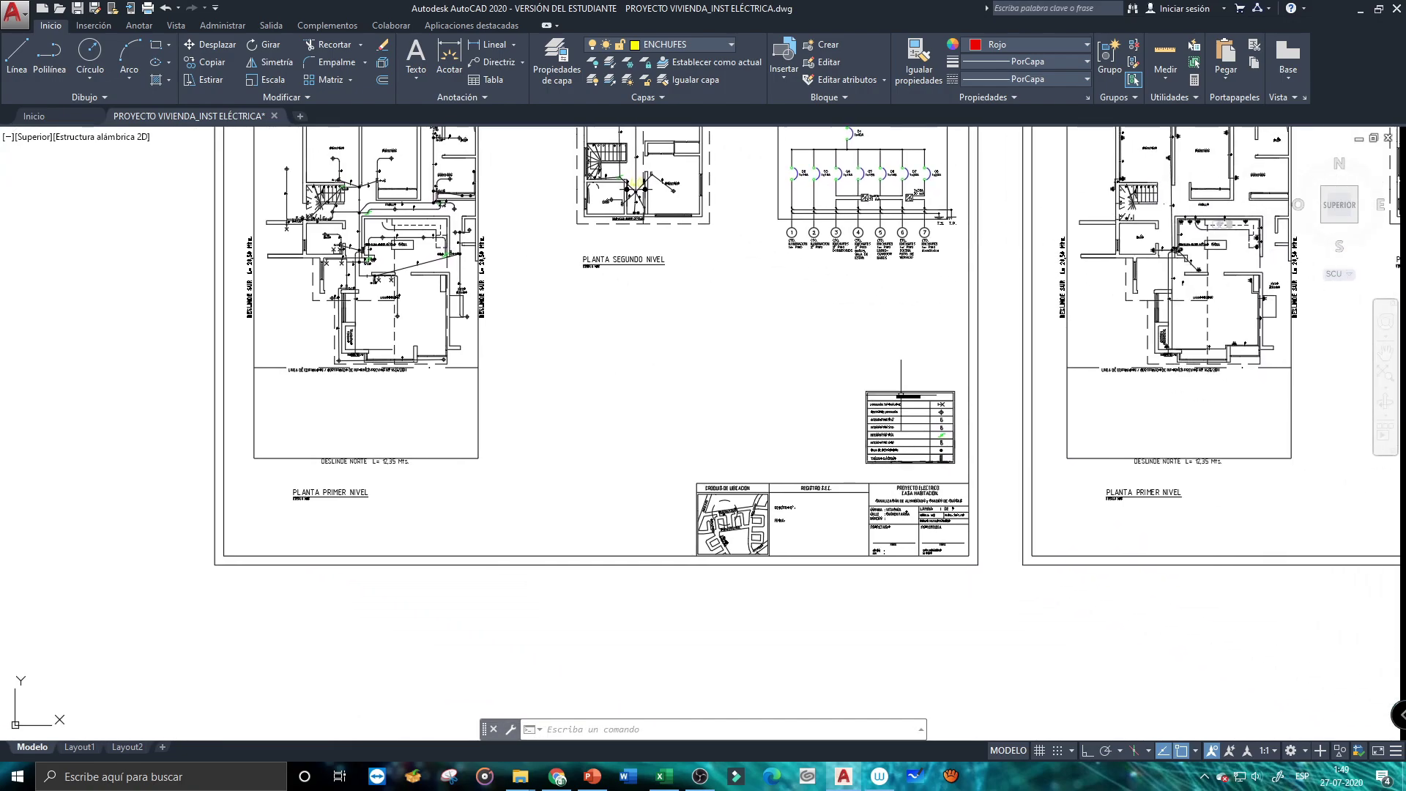
pyautogui.scroll(-1, 668, 299)
pyautogui.moveTo(667, 298); pyautogui.dragTo(783, 333)
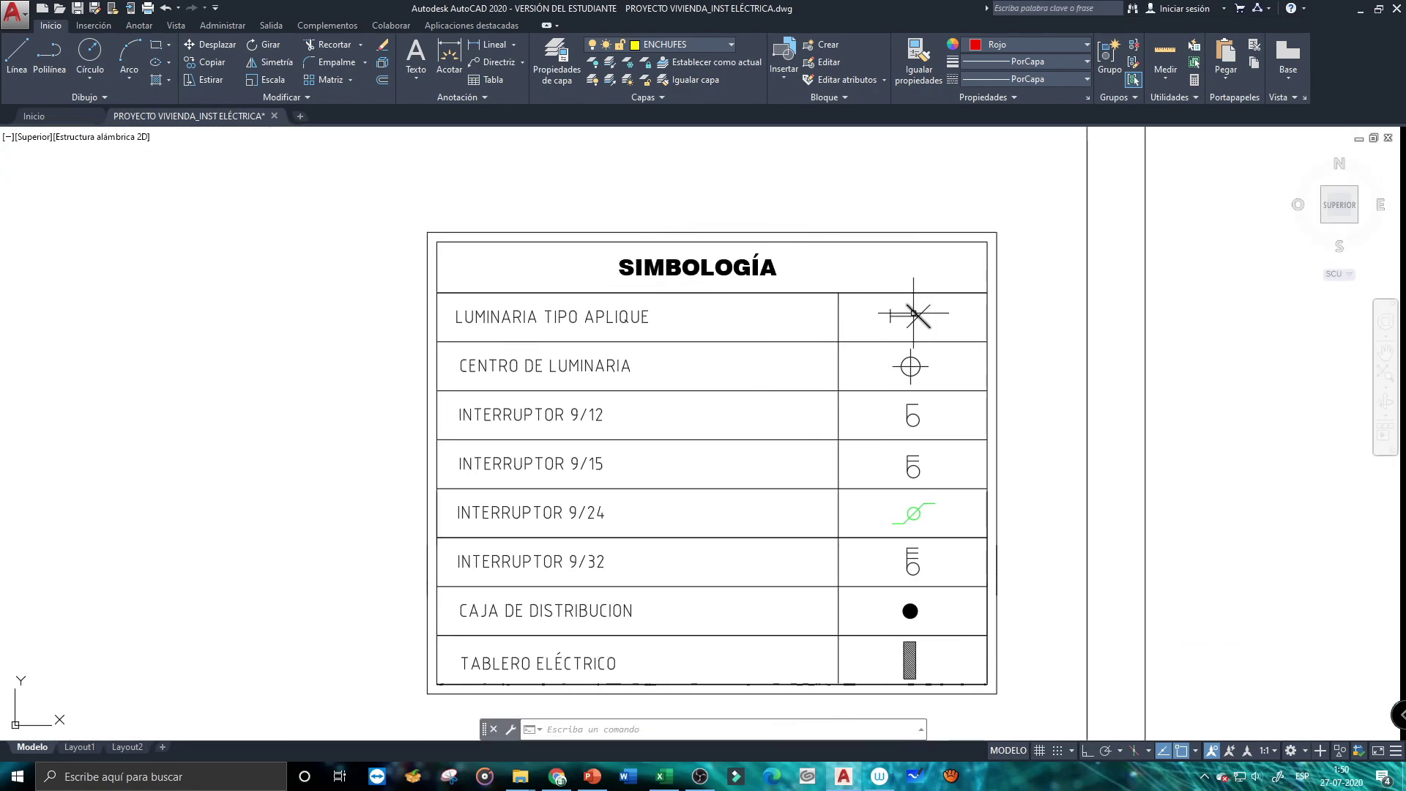
pyautogui.scroll(4, 901, 306)
pyautogui.scroll(-2, 652, 329)
pyautogui.moveTo(581, 314); pyautogui.dragTo(806, 305)
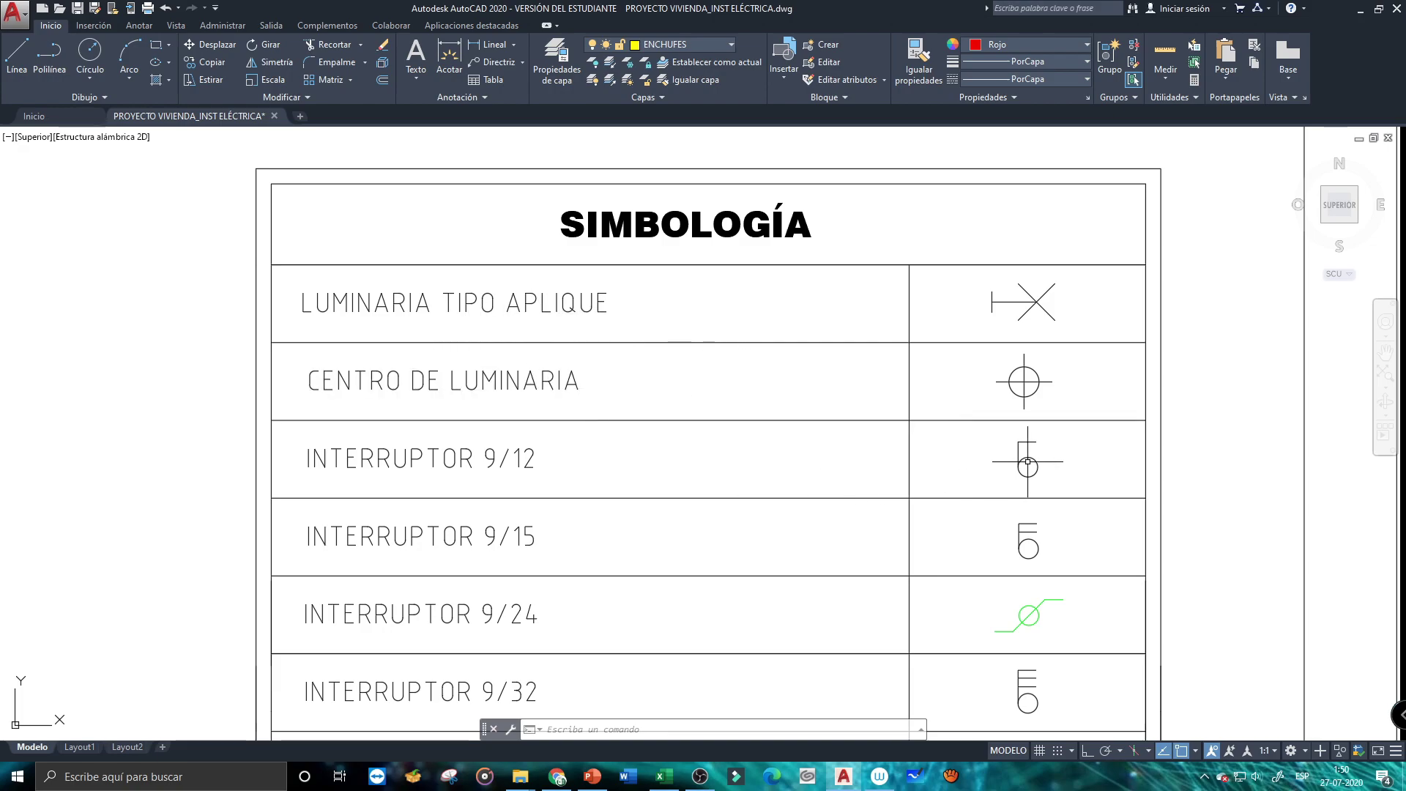
# Examine the SIMBOLOGÍA symbols for the 9/12, 9/15, 9/24 and 9/32 switches and the distribution box
pyautogui.scroll(2, 979, 539)
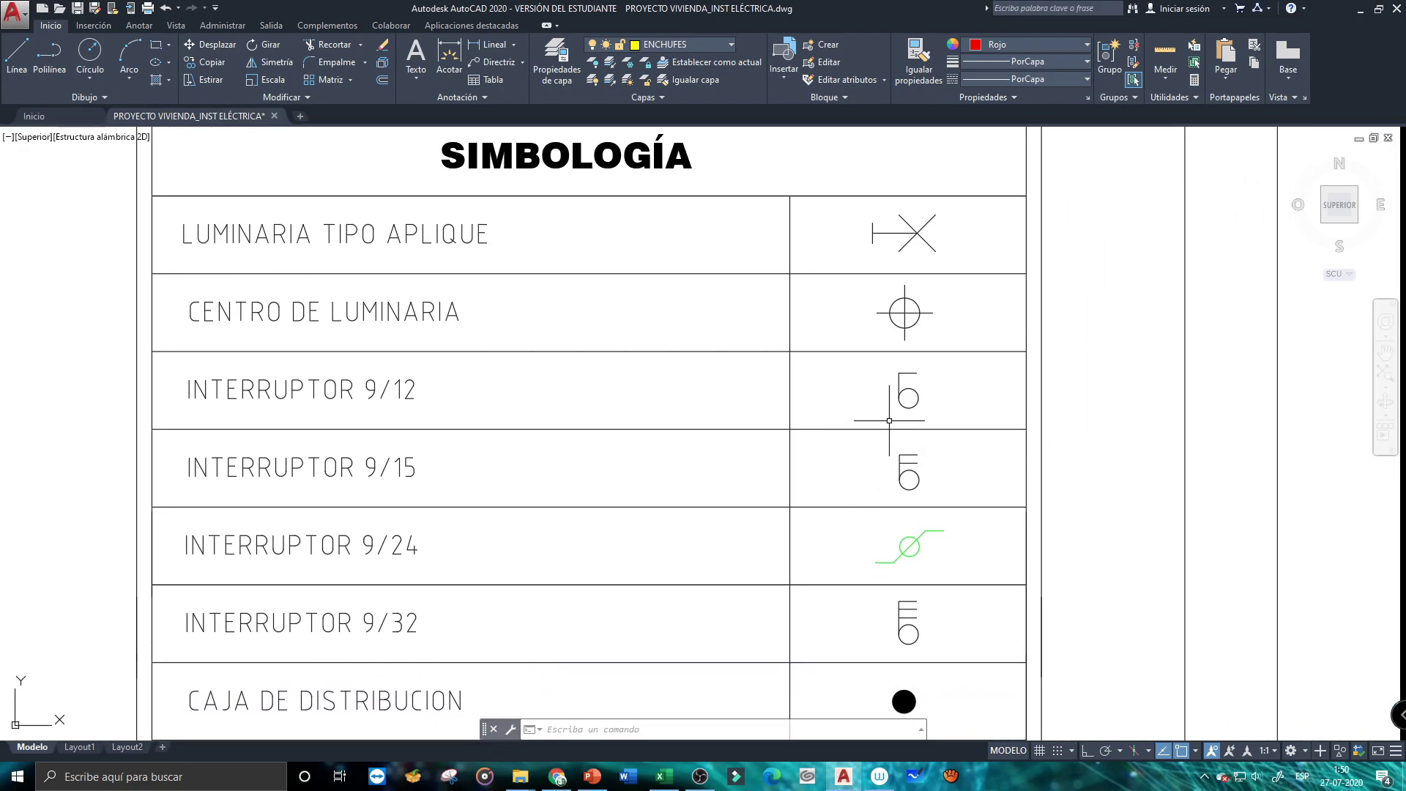
pyautogui.scroll(5, 944, 472)
pyautogui.scroll(-5, 912, 384)
pyautogui.scroll(4, 901, 440)
pyautogui.scroll(-2, 914, 503)
pyautogui.moveTo(915, 504); pyautogui.dragTo(851, 138)
pyautogui.scroll(4, 811, 356)
pyautogui.moveTo(810, 266); pyautogui.dragTo(781, 393)
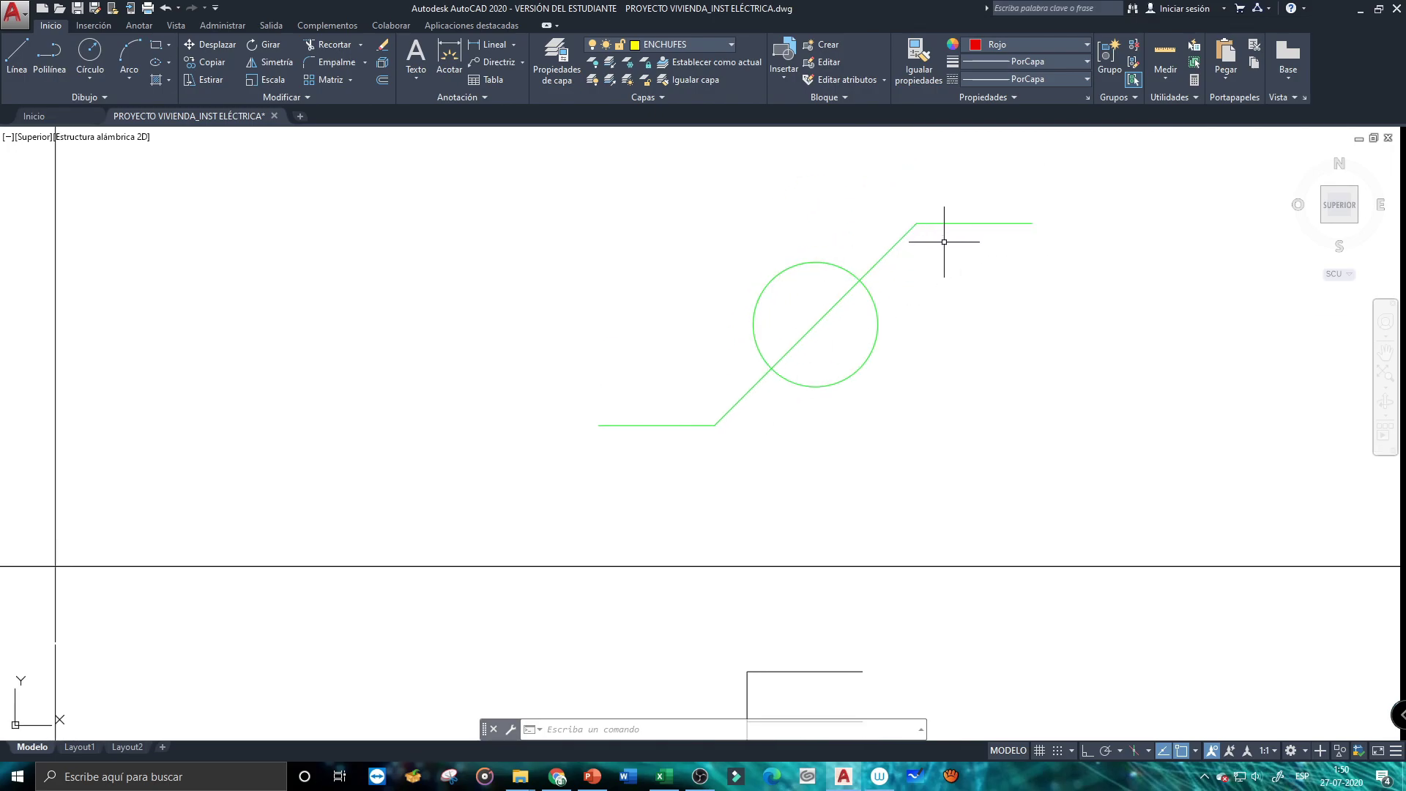
pyautogui.scroll(-4, 943, 242)
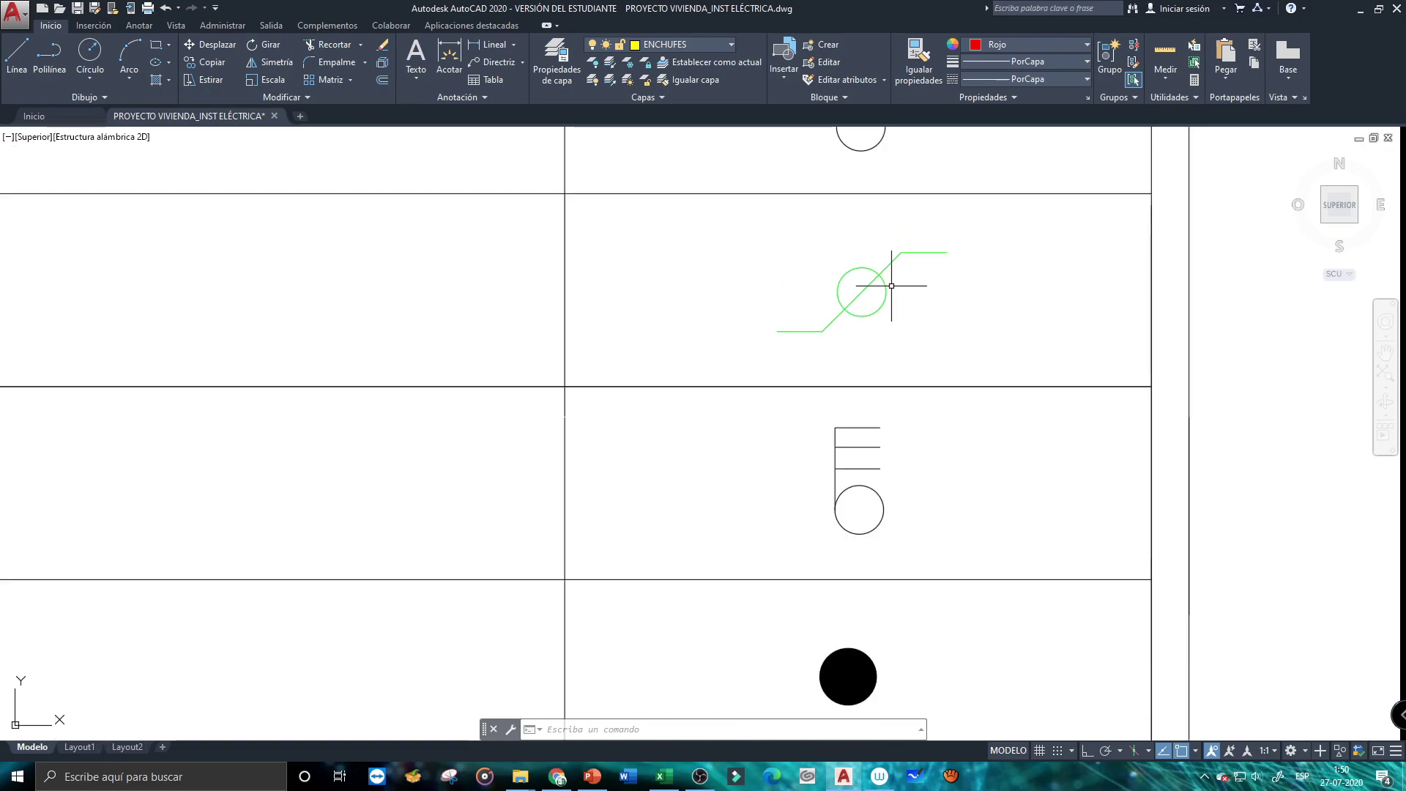
pyautogui.scroll(4, 842, 439)
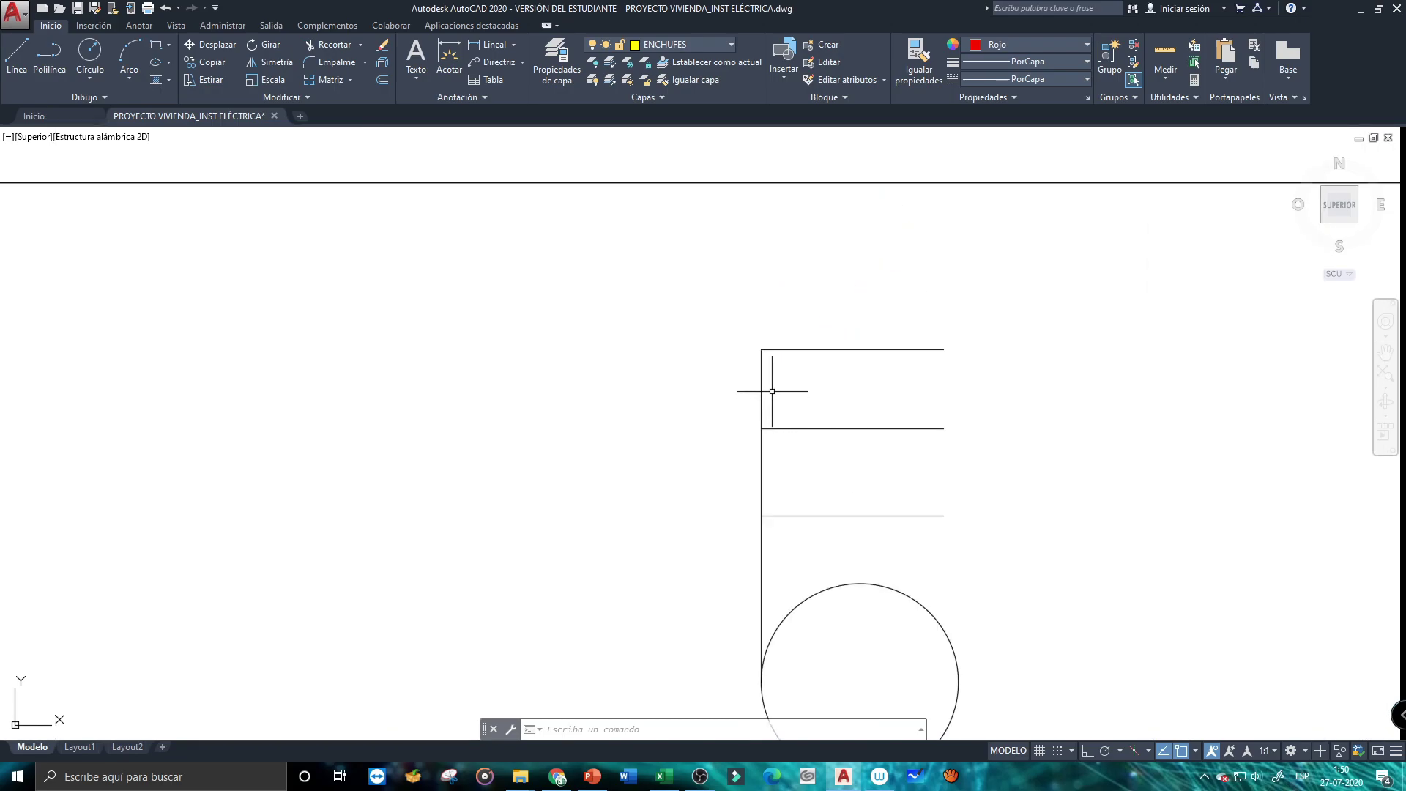
pyautogui.scroll(-6, 913, 471)
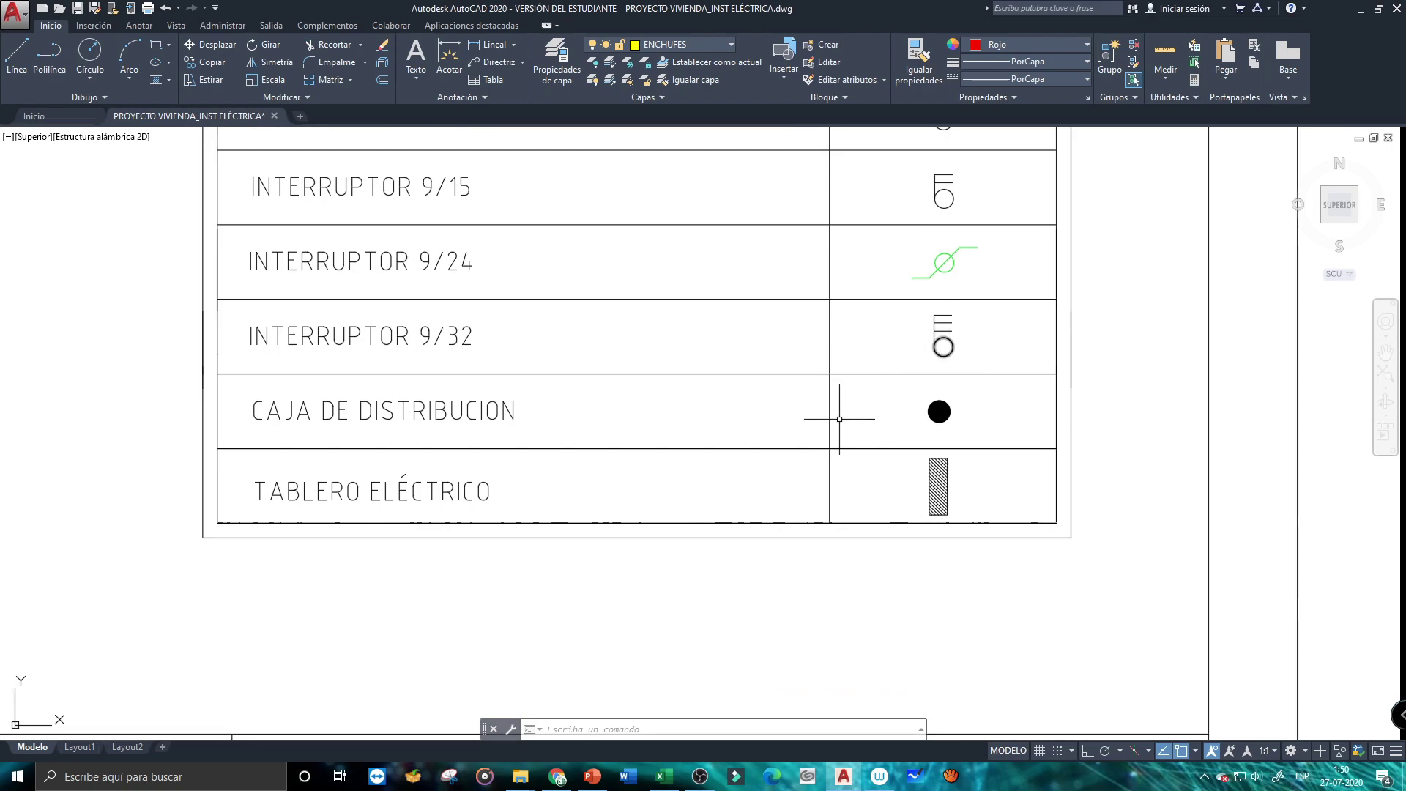
pyautogui.scroll(6, 879, 423)
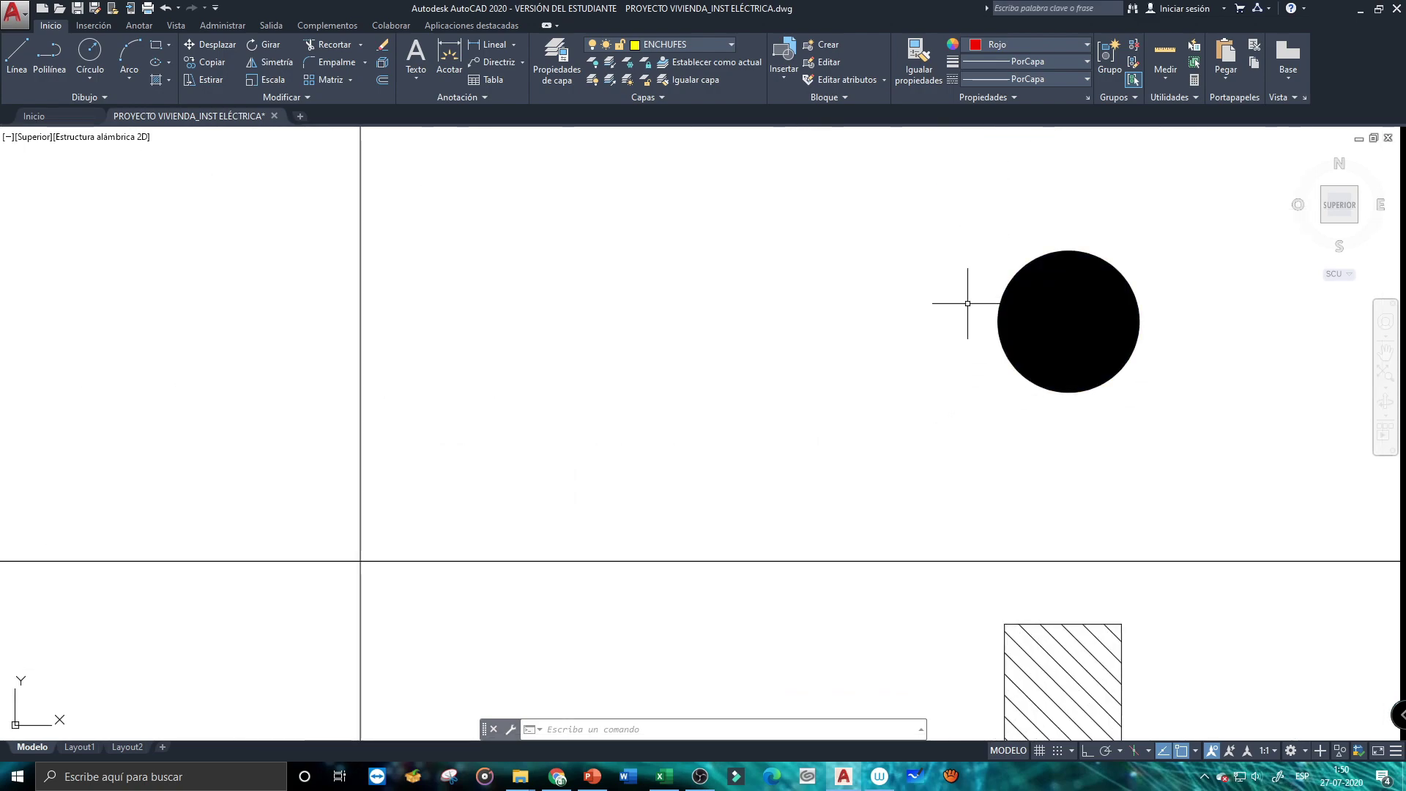
pyautogui.moveTo(976, 298); pyautogui.dragTo(684, 402)
# Examine the outlets in the bedrooms and kitchen on the first-floor outlet plan
pyautogui.scroll(-6, 637, 416)
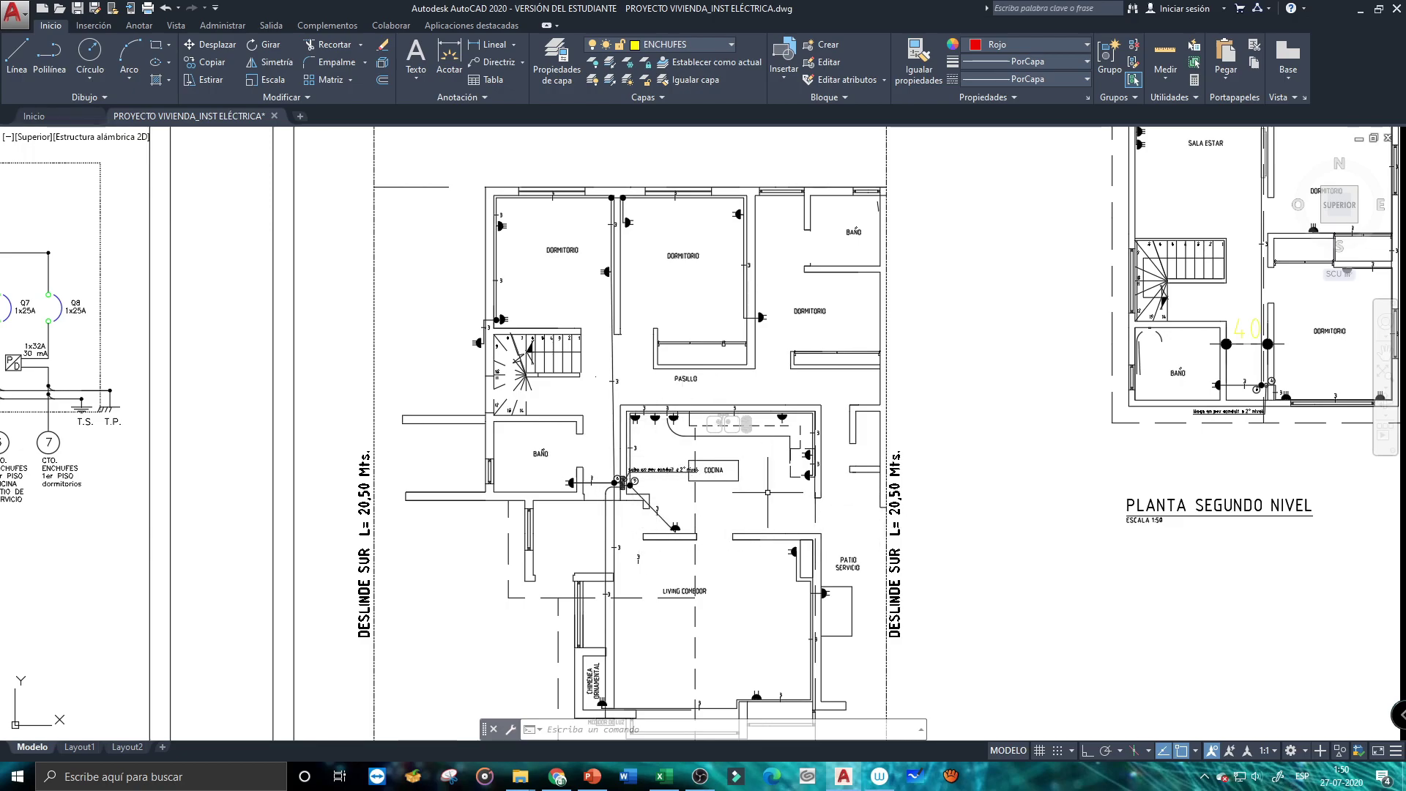
pyautogui.scroll(6, 625, 487)
pyautogui.scroll(-10, 680, 320)
pyautogui.scroll(8, 554, 322)
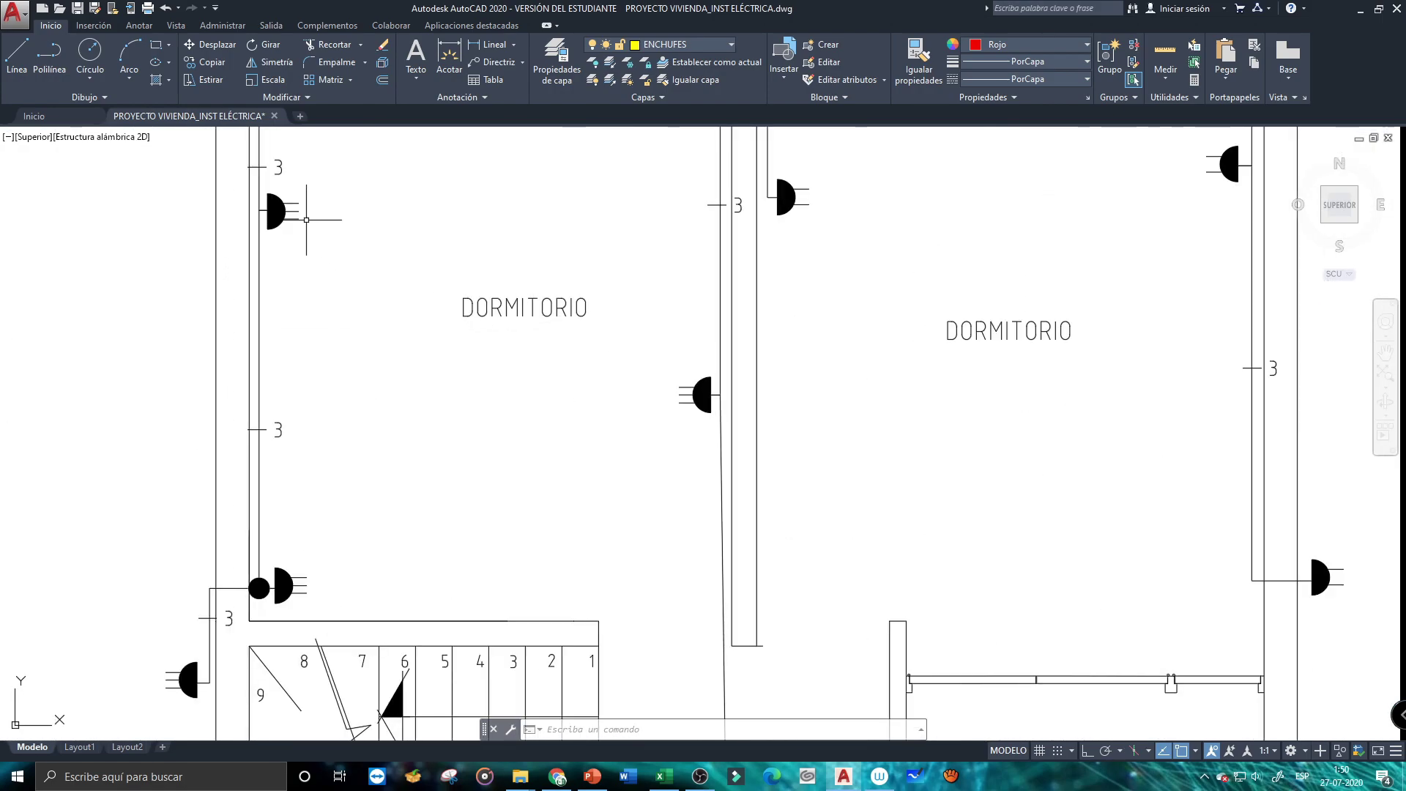
pyautogui.scroll(-2, 766, 235)
pyautogui.scroll(-2, 682, 349)
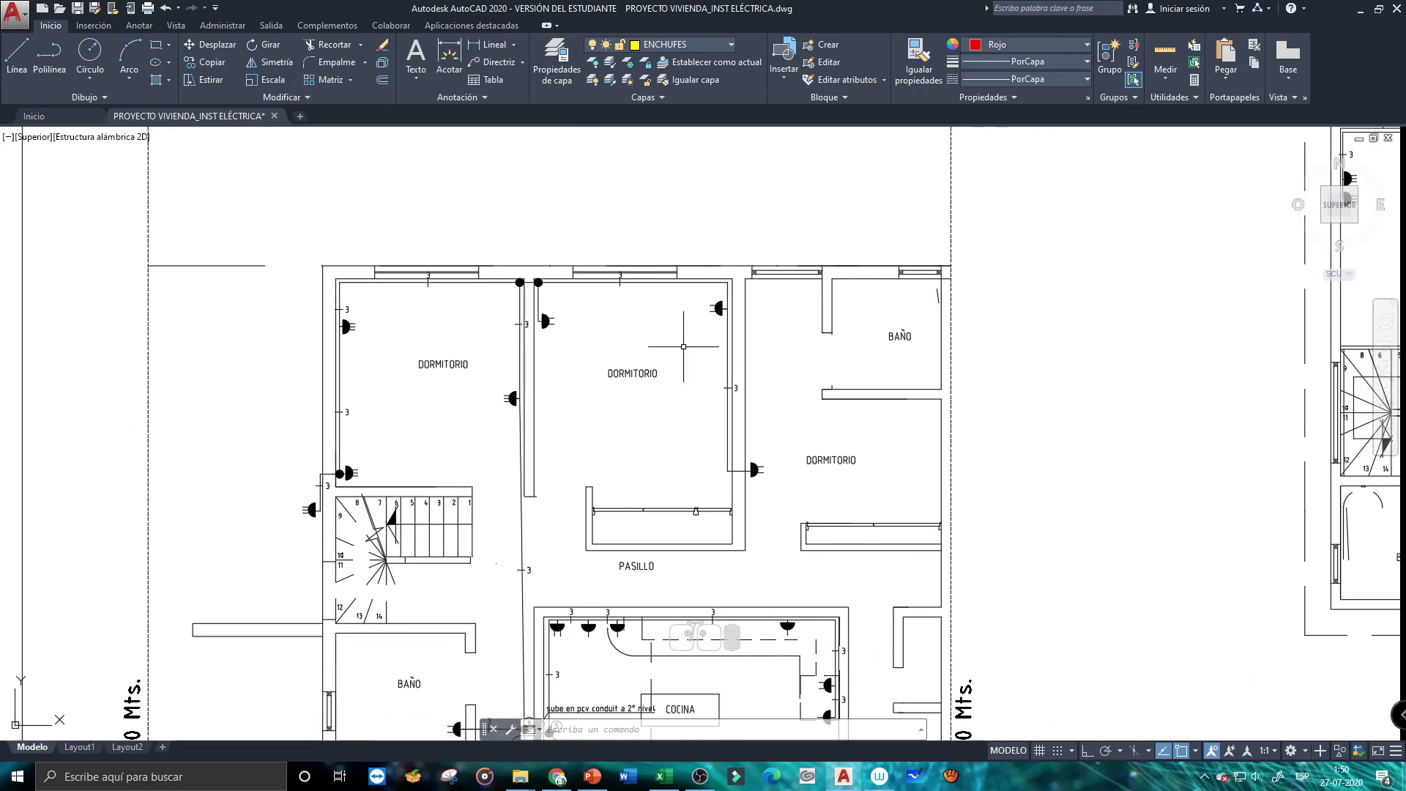
pyautogui.moveTo(1098, 475); pyautogui.dragTo(542, 272)
pyautogui.moveTo(828, 287); pyautogui.dragTo(592, 380)
# Find the outlet sheet's symbol table and examine the ENCHUFE 1, 2 and 3 PTO. COMANDADO entries
pyautogui.scroll(-6, 794, 476)
pyautogui.moveTo(947, 608); pyautogui.dragTo(647, 358)
pyautogui.scroll(8, 689, 403)
pyautogui.moveTo(960, 483); pyautogui.dragTo(912, 469)
pyautogui.scroll(4, 911, 468)
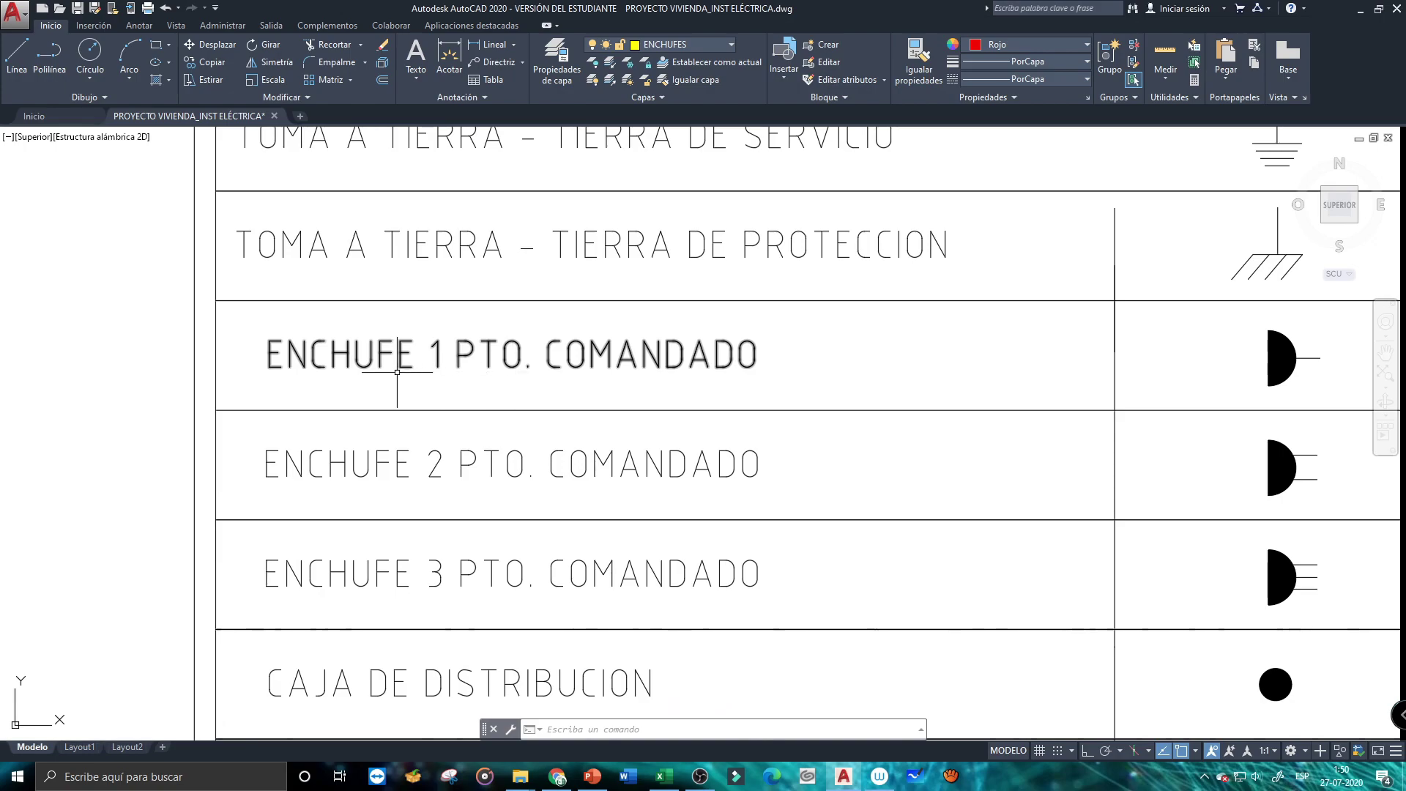
pyautogui.moveTo(1196, 346); pyautogui.dragTo(985, 336)
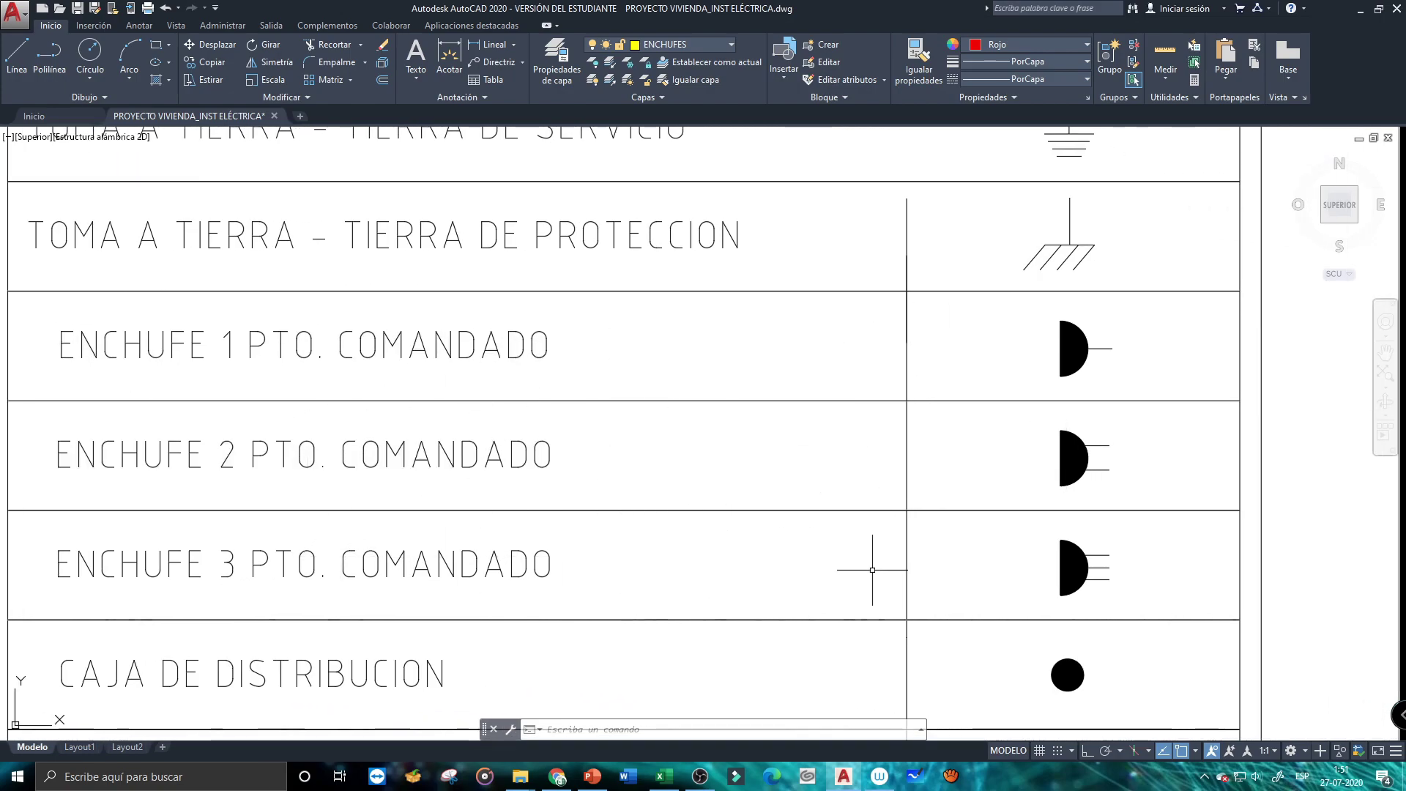
# Review the remaining outlet symbols and the CAJA DE DISTRIBUCION symbol in the outlet sheet's symbol table
pyautogui.moveTo(1127, 571); pyautogui.dragTo(918, 593)
pyautogui.scroll(2, 918, 593)
pyautogui.moveTo(894, 354); pyautogui.dragTo(879, 352)
pyautogui.scroll(-2, 839, 600)
pyautogui.scroll(-2, 839, 599)
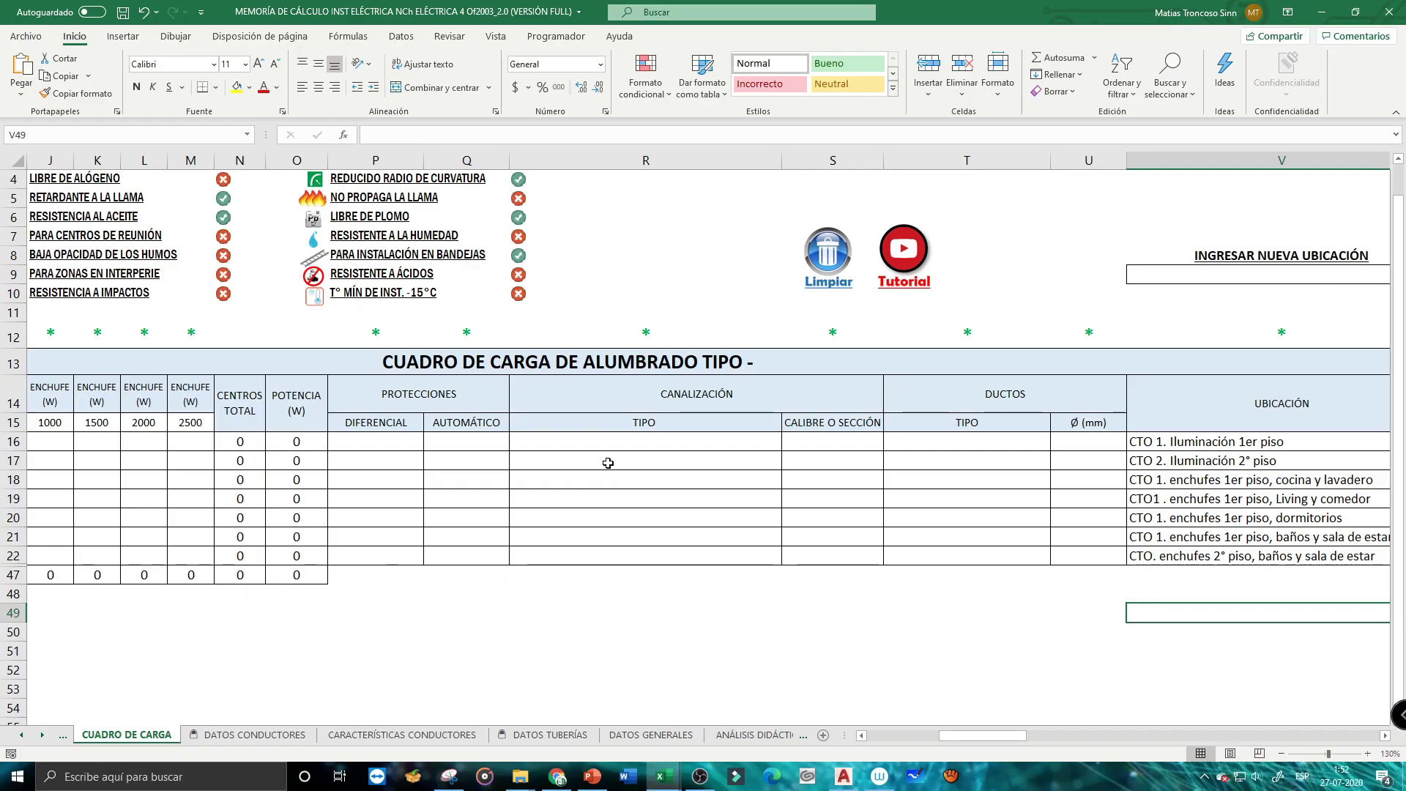
# Switch to Excel and freeze the CUADRO DE CARGA panes at cell N16, above circuit 1 and before CENTROS TOTAL
pyautogui.moveTo(978, 736); pyautogui.dragTo(893, 732)
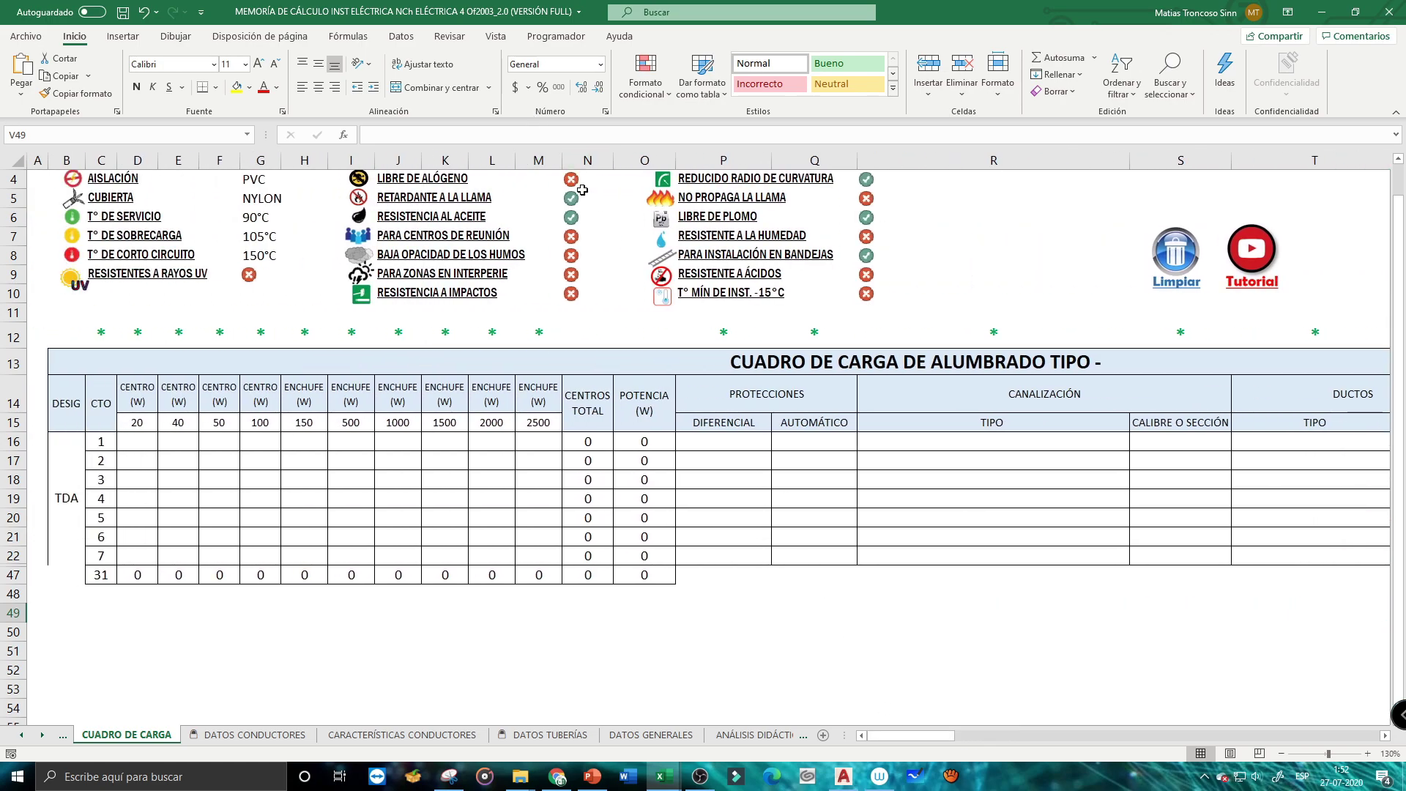
pyautogui.click(142, 441)
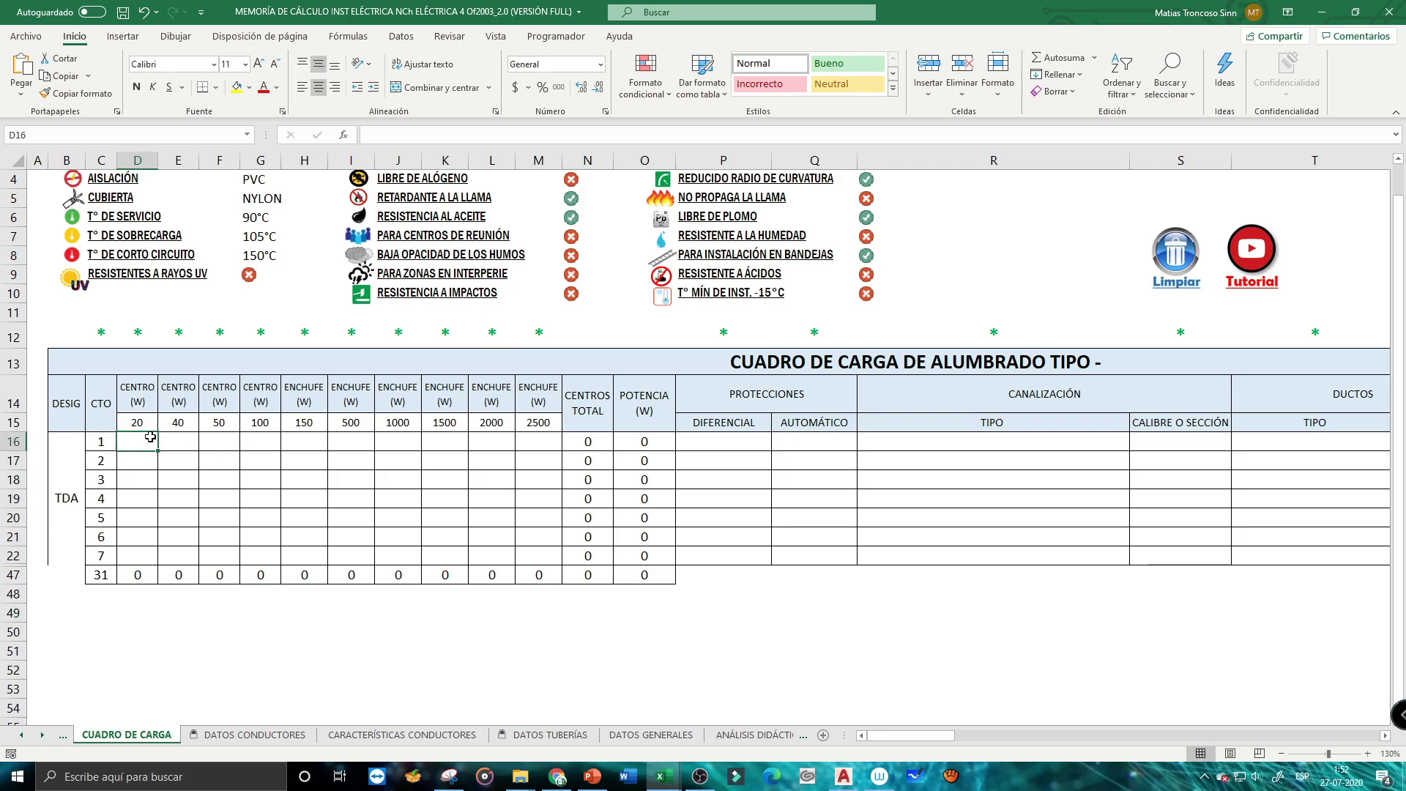
pyautogui.click(605, 440)
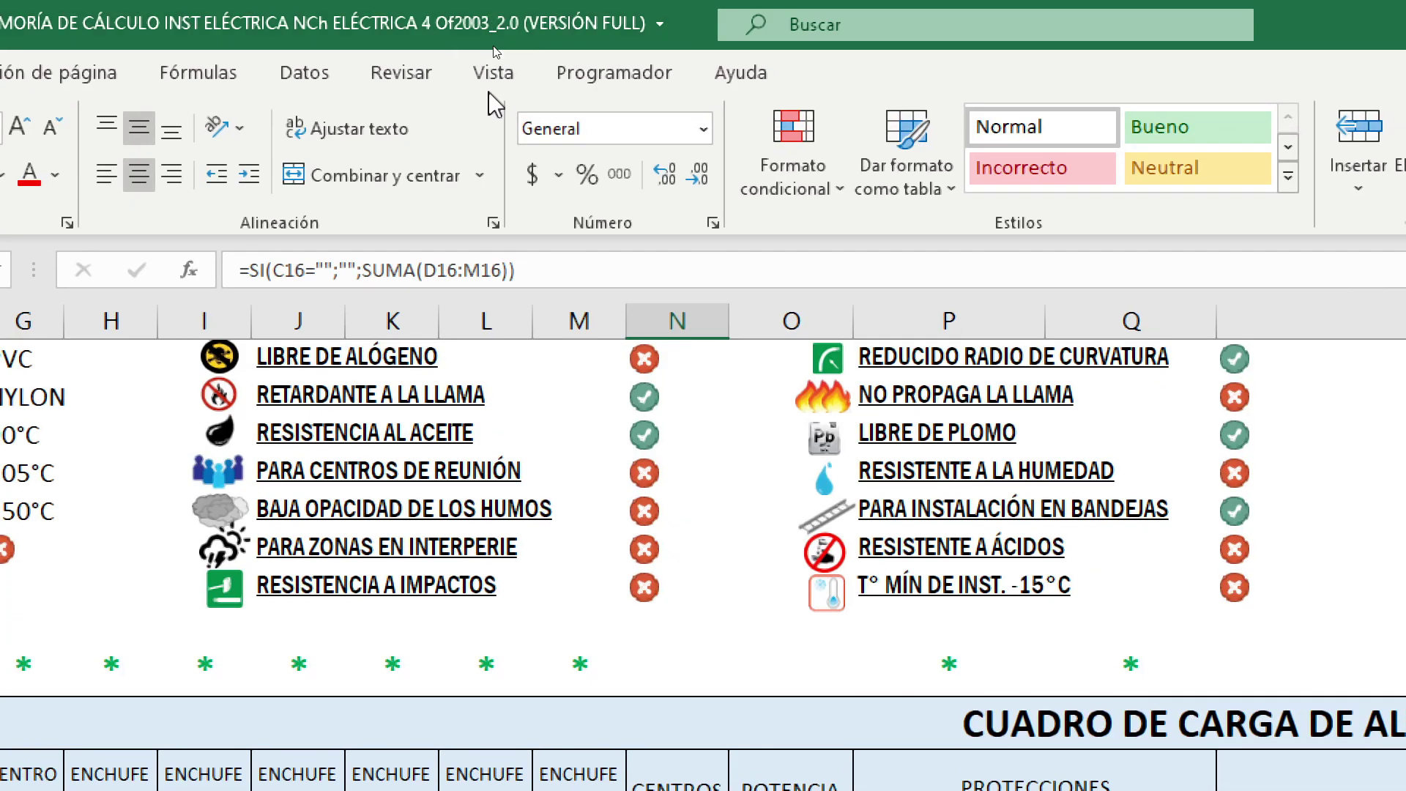
pyautogui.click(496, 38)
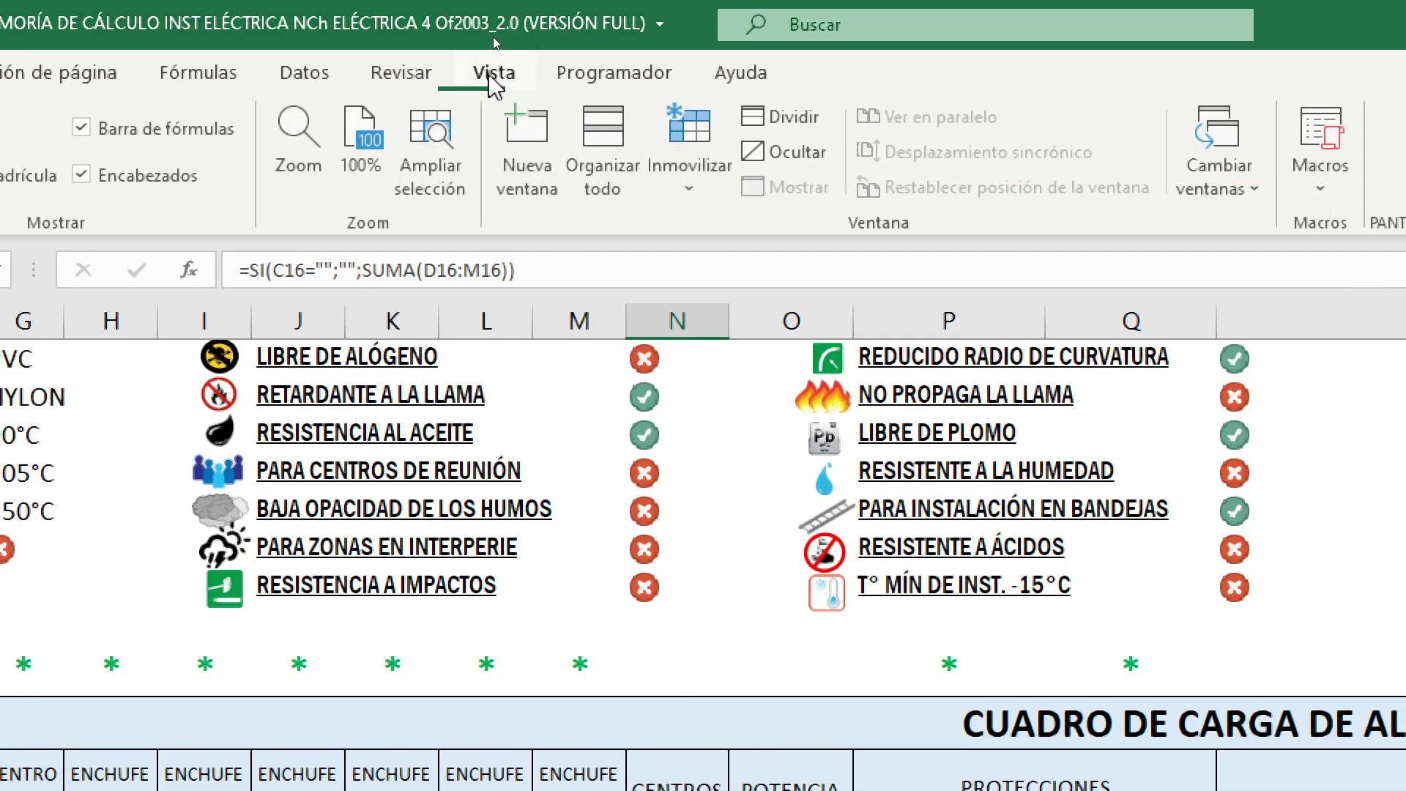
pyautogui.click(692, 154)
pyautogui.click(709, 236)
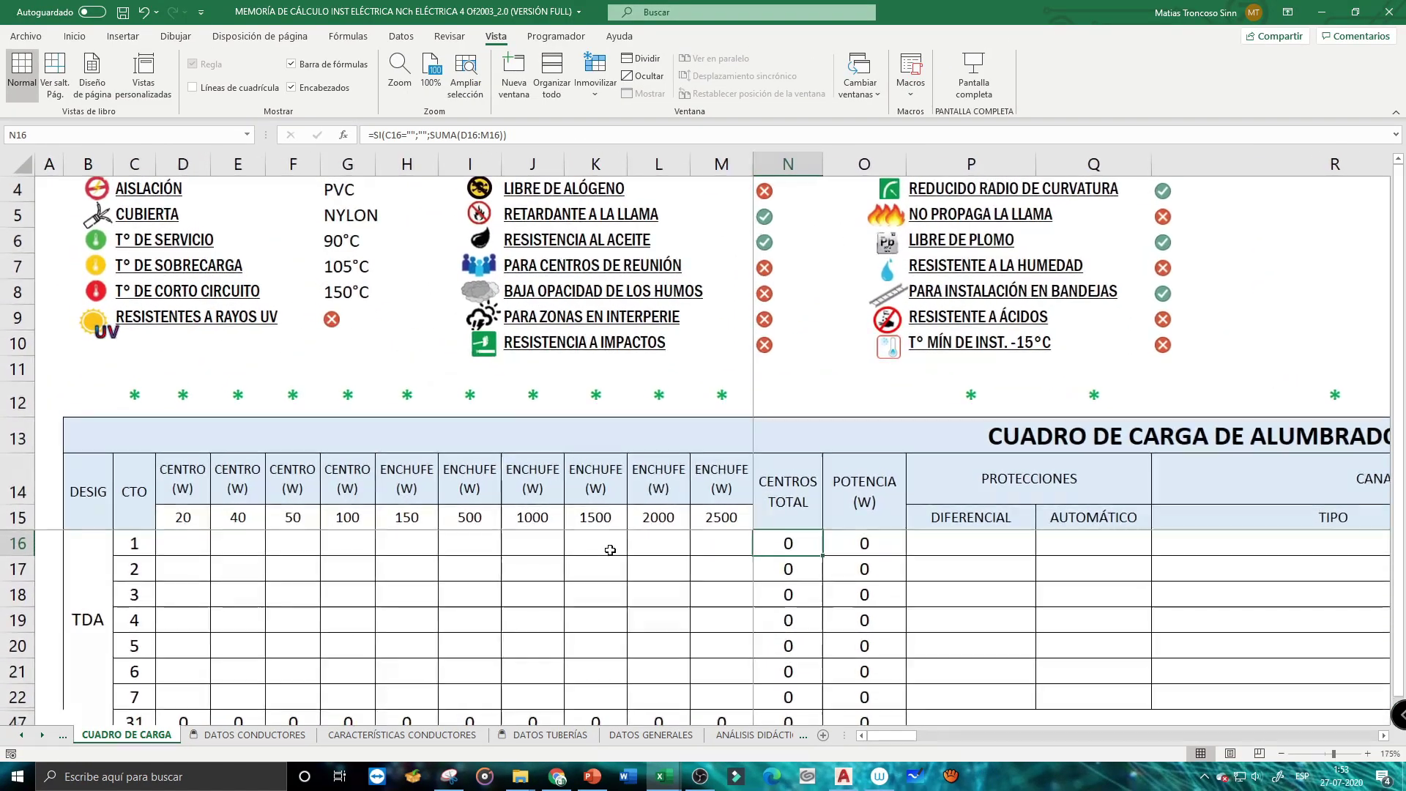
# Enter 10 lighting centres of 40 W for circuit 1, Iluminación 1er piso
pyautogui.scroll(-1, 610, 550)
pyautogui.scroll(1, 703, 578)
pyautogui.keyDown('ctrl'); pyautogui.scroll(-1, 795, 596); pyautogui.keyUp('ctrl')
pyautogui.moveTo(908, 735); pyautogui.dragTo(983, 736)
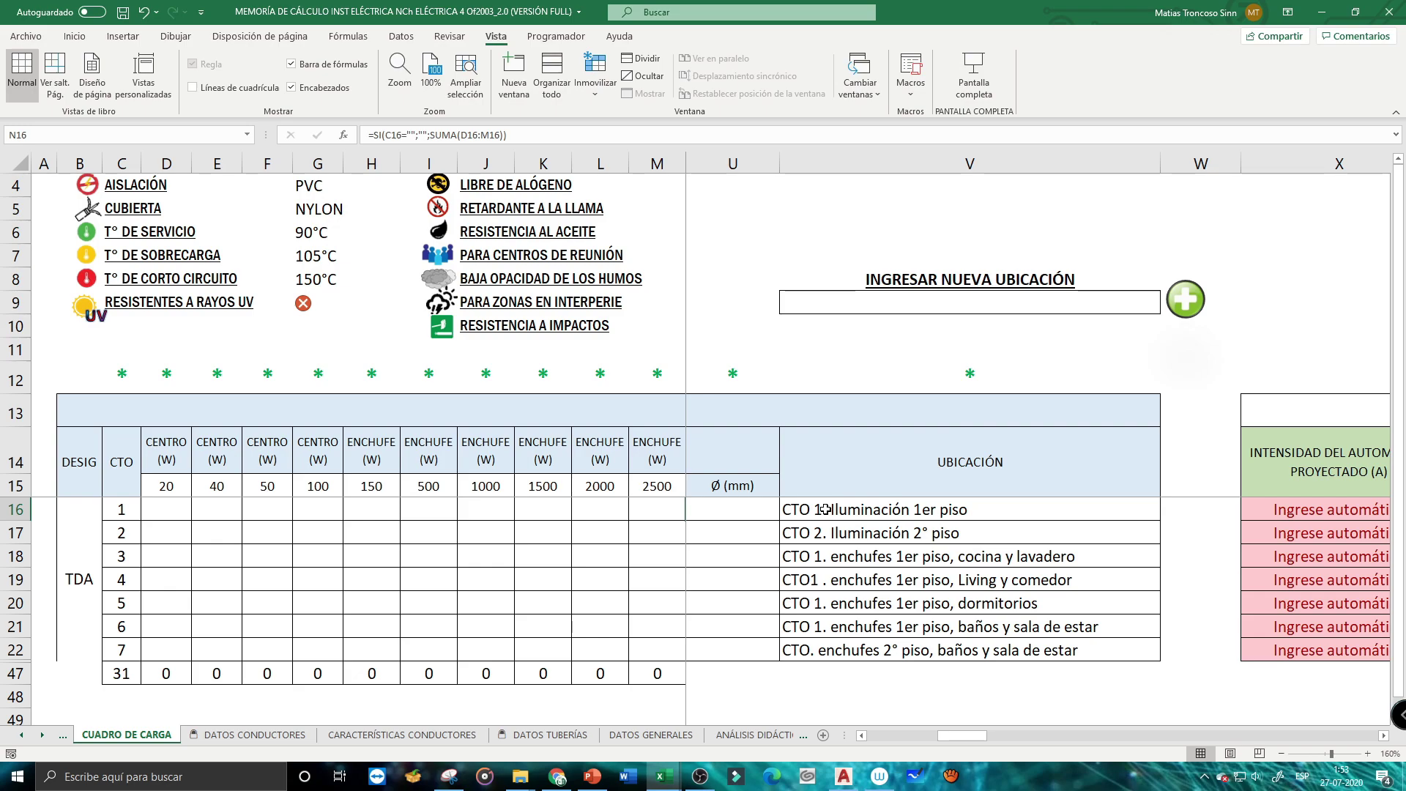
pyautogui.click(170, 509)
pyautogui.click(220, 509)
pyautogui.click(268, 510)
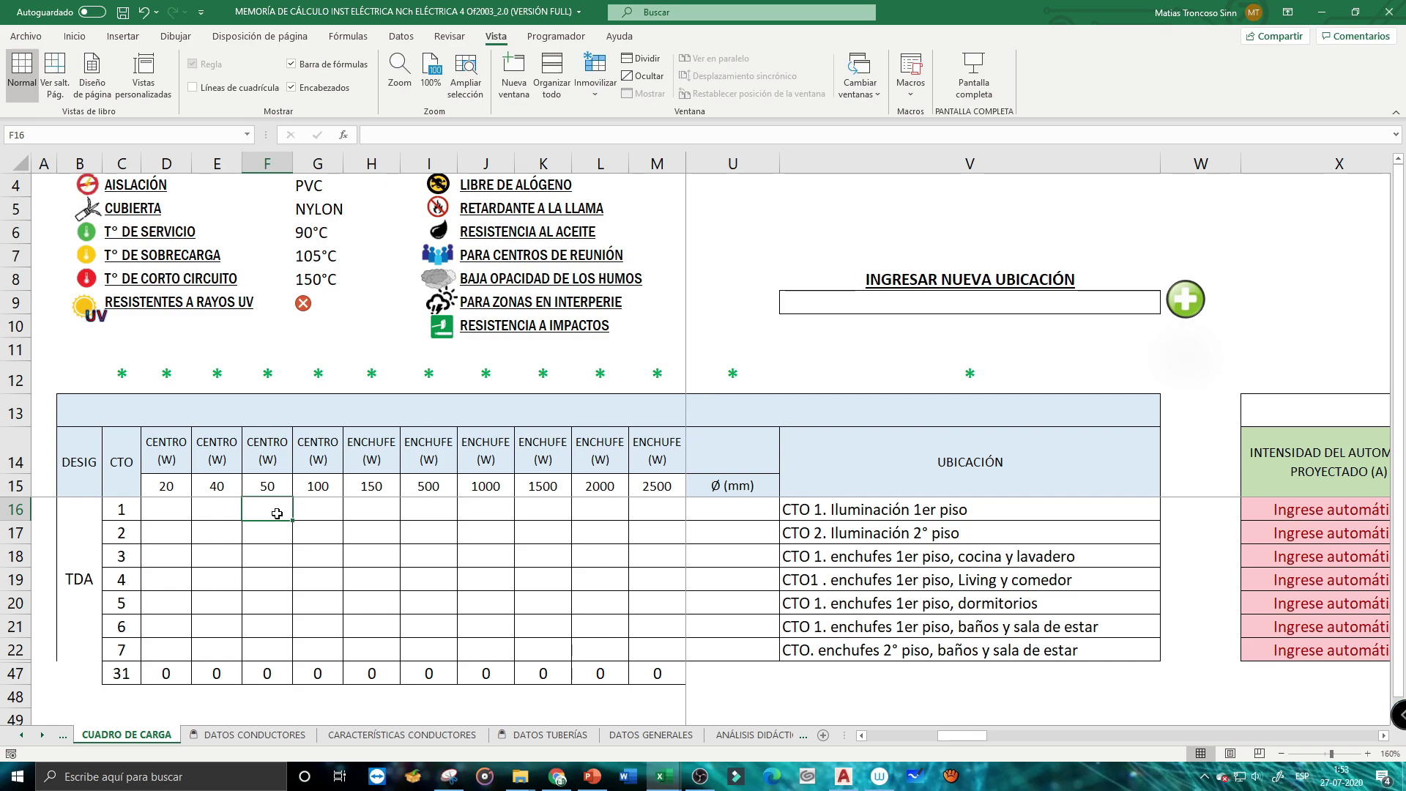
pyautogui.click(228, 510)
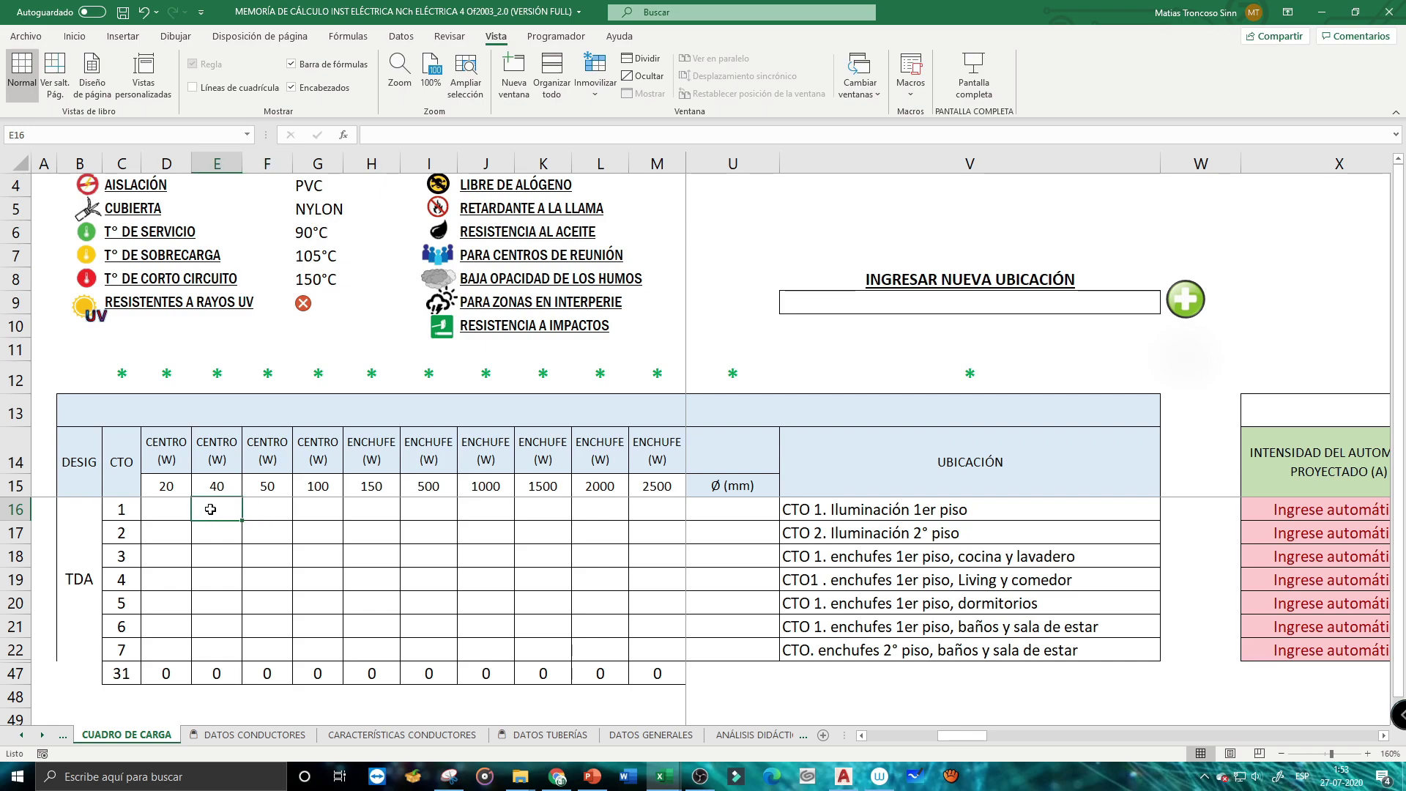
pyautogui.write('10')
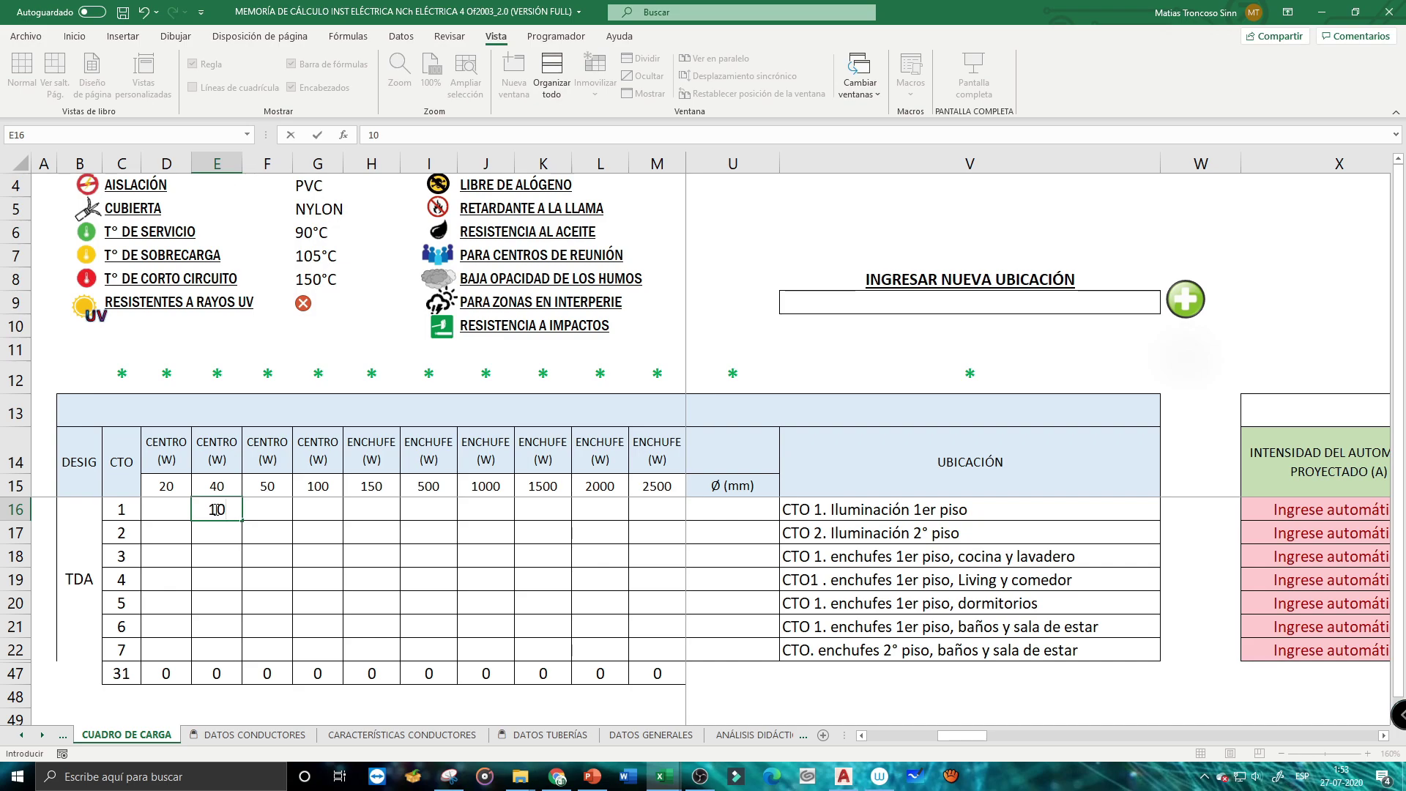
pyautogui.press('Tab')
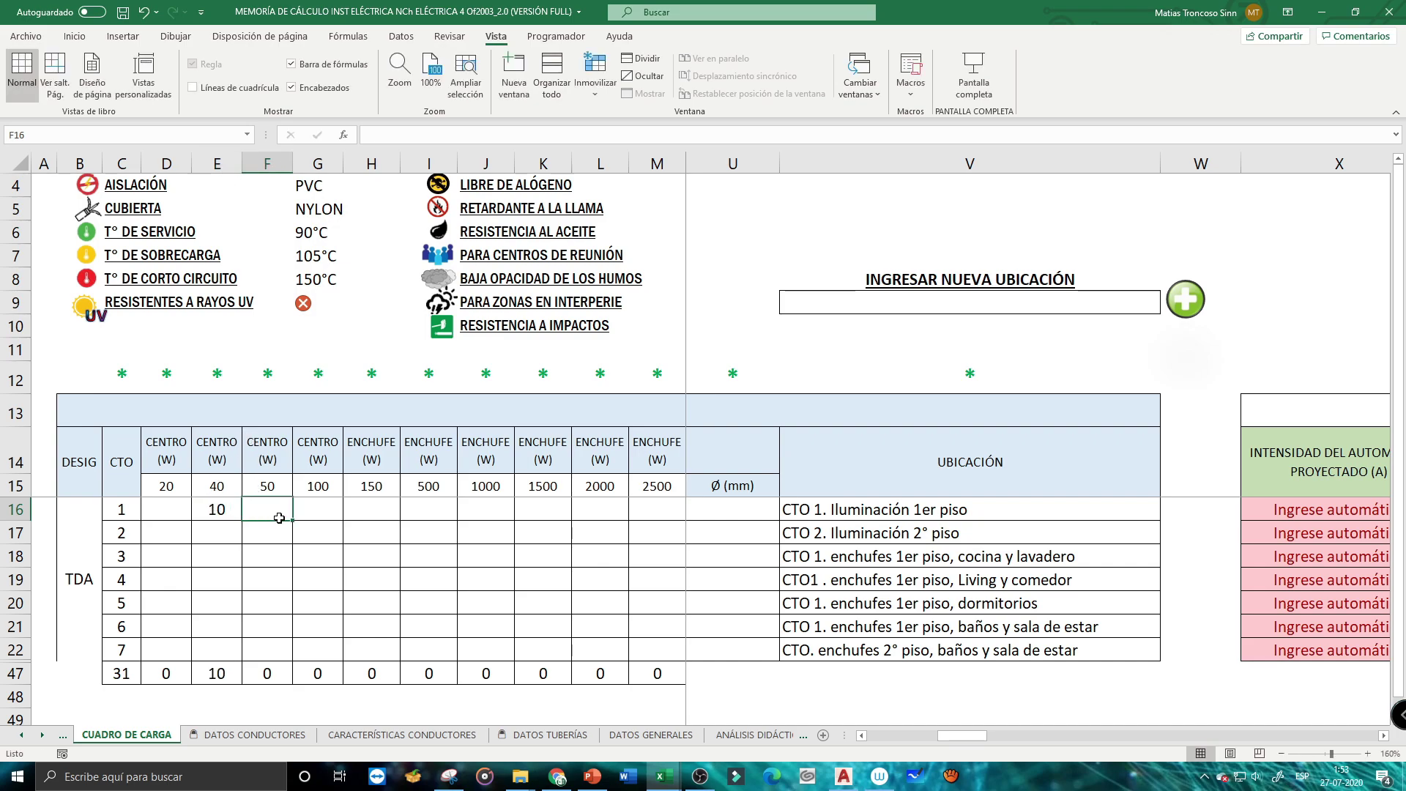
# Enter 5 centres of 100 W and 15 centres of 50 W for circuit 1
pyautogui.click(317, 511)
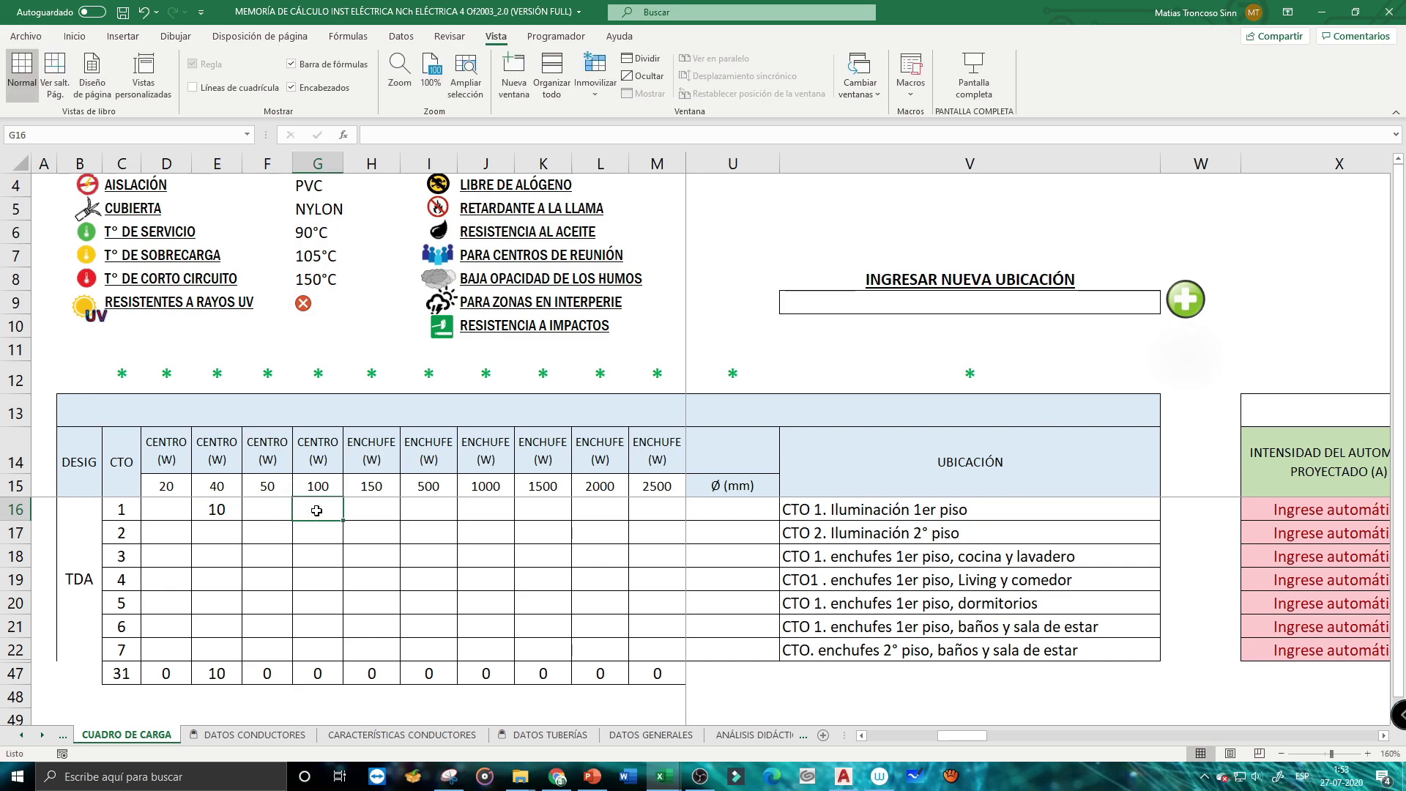
pyautogui.write('5')
pyautogui.press('Left')
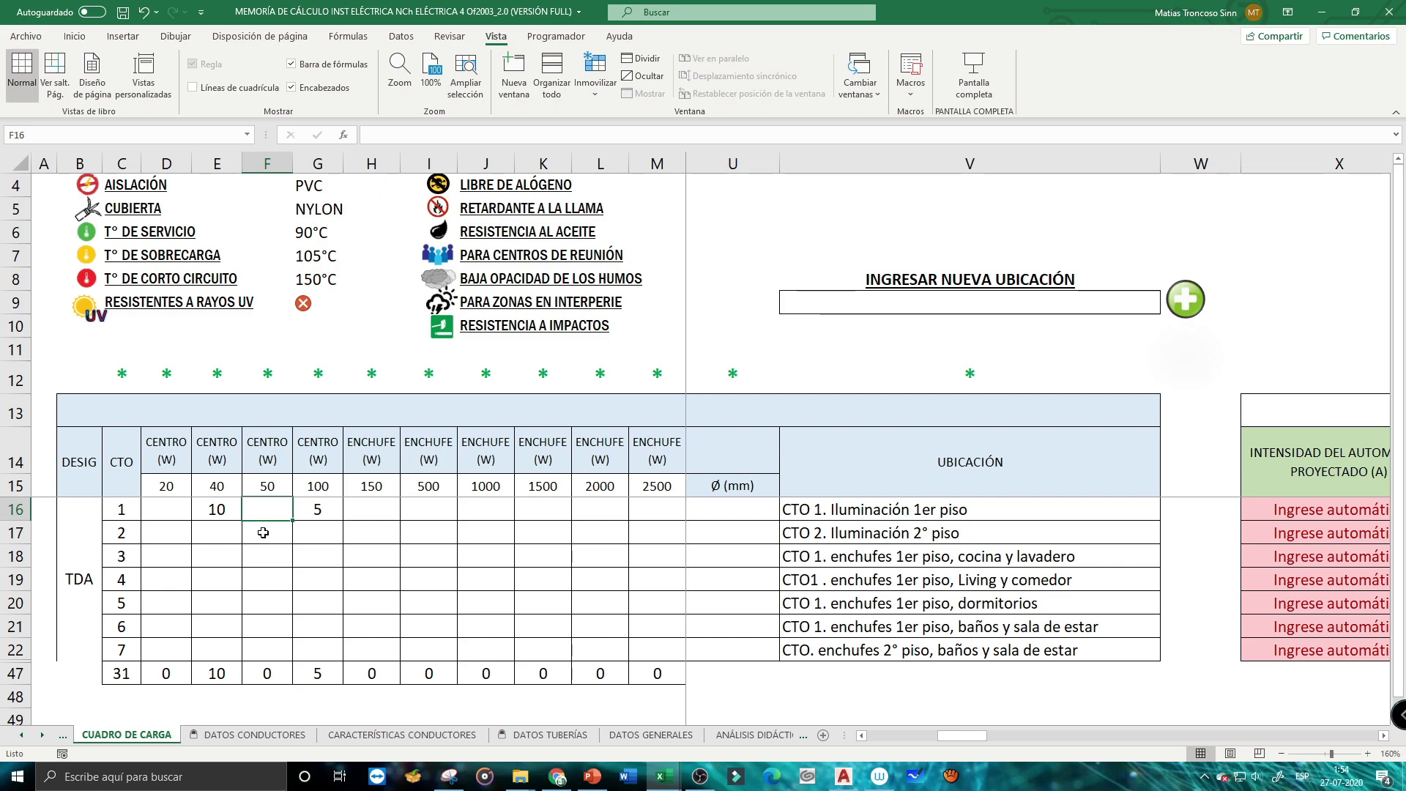
pyautogui.write('15')
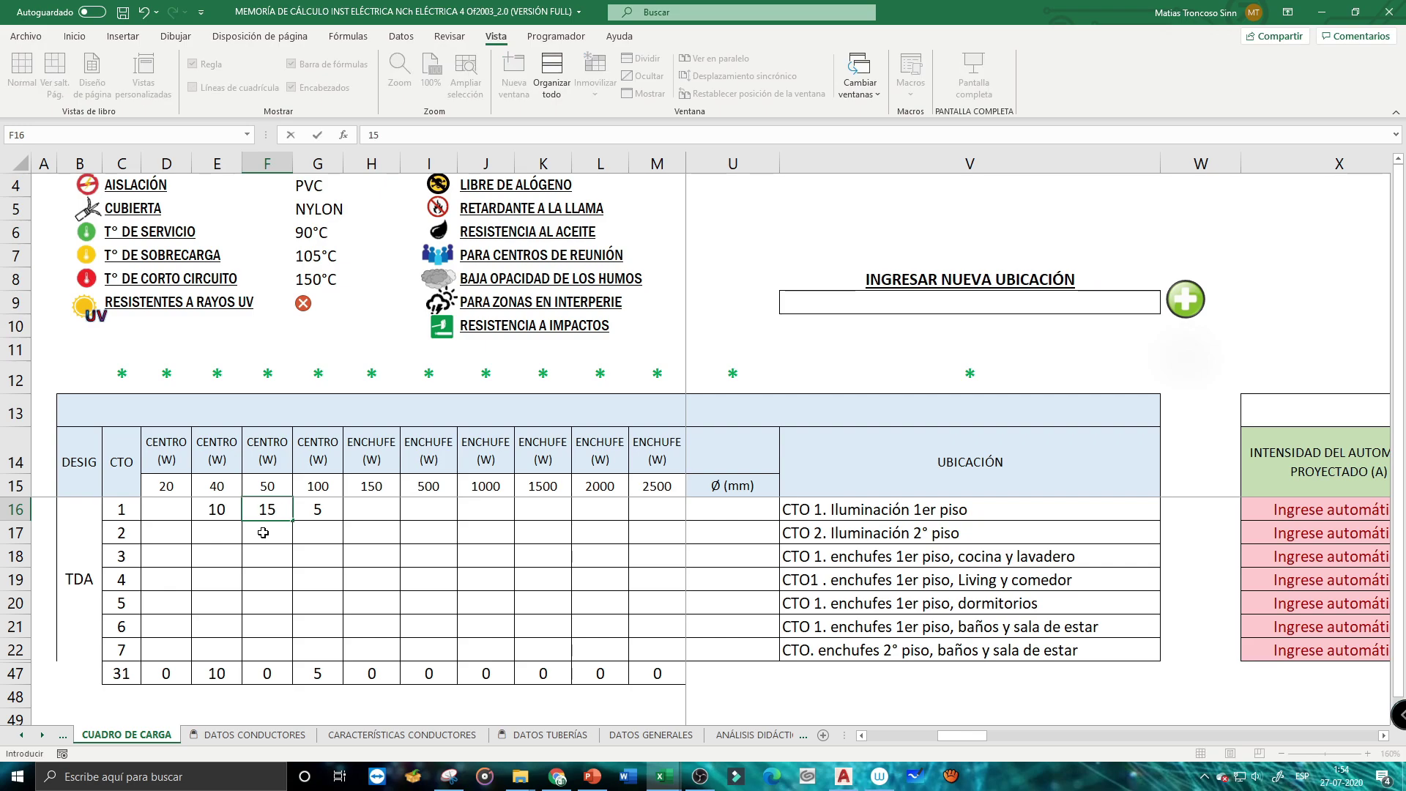
pyautogui.press('Return')
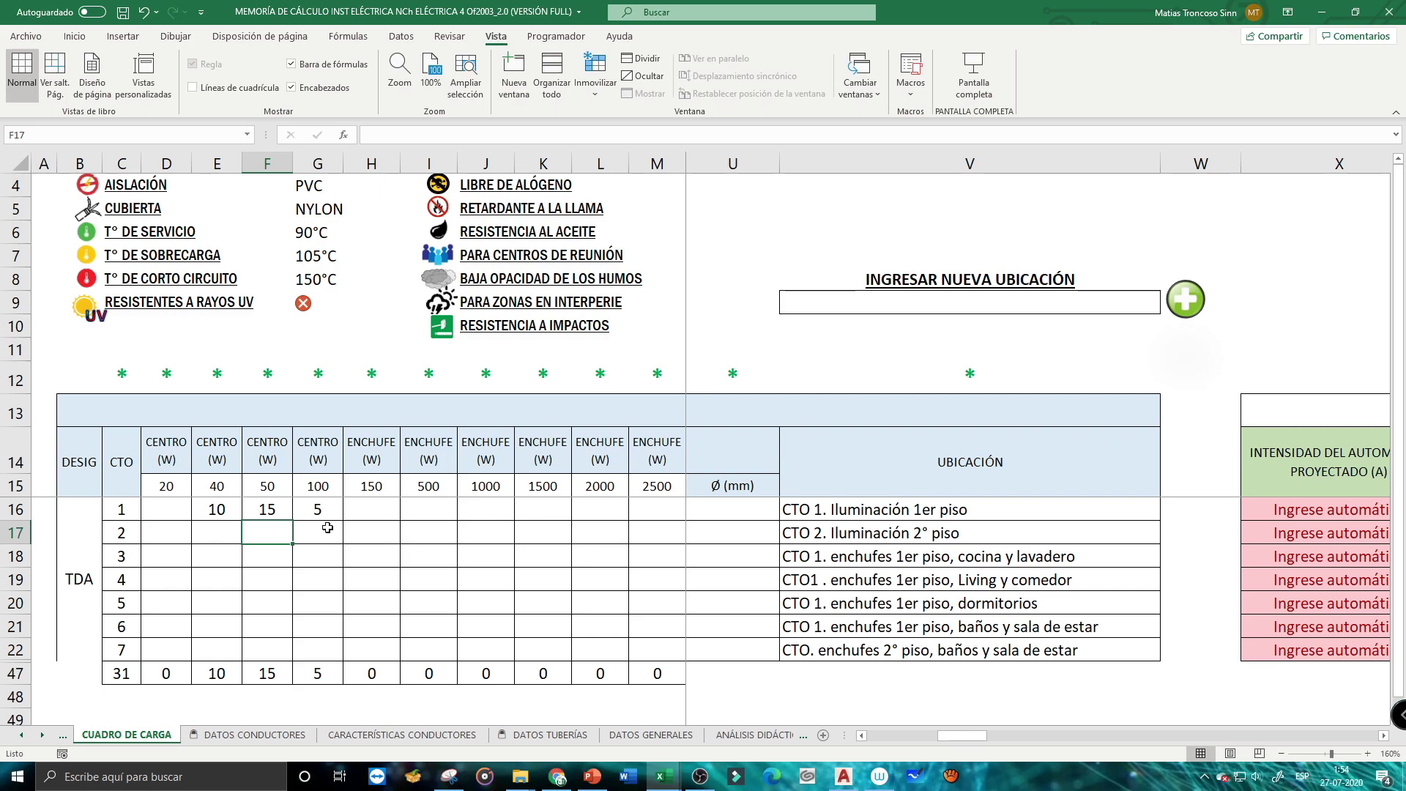
# Enter 5 centres of 20 W for circuit 2 and check the CENTROS TOTAL and POTENCIA columns
pyautogui.click(178, 531)
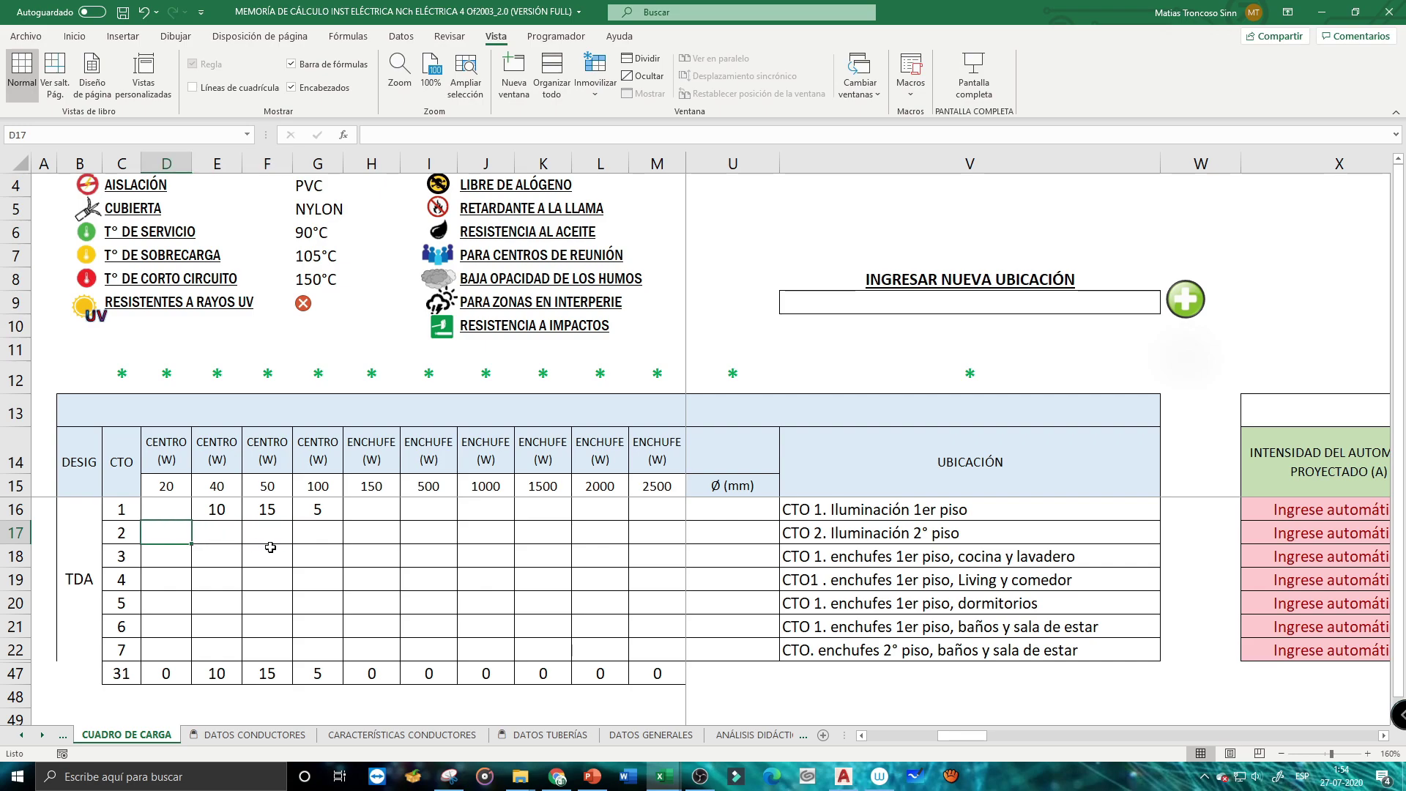
pyautogui.write('5')
pyautogui.press('Return')
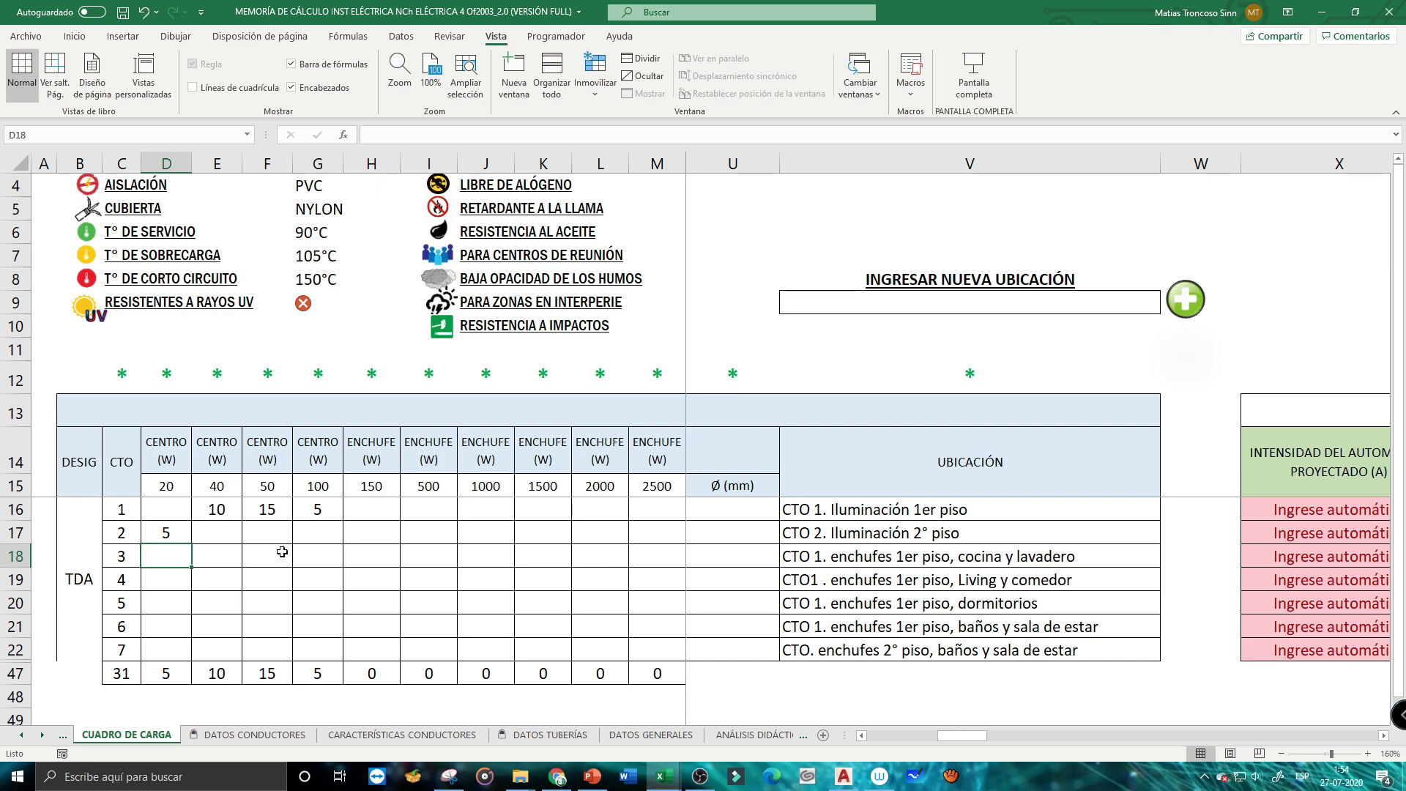
pyautogui.moveTo(976, 735); pyautogui.dragTo(905, 735)
pyautogui.scroll(-1, 716, 520)
pyautogui.scroll(1, 719, 526)
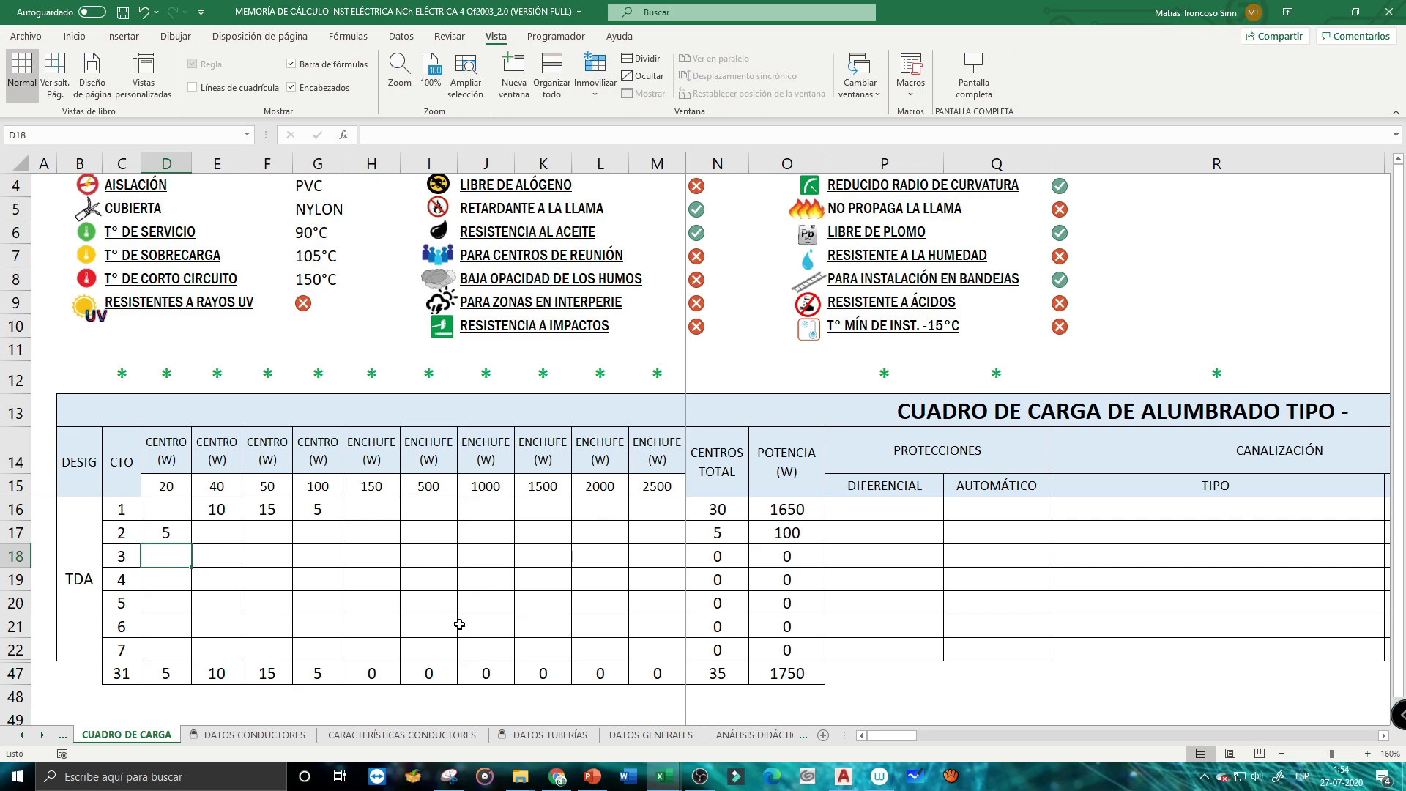
# Enter 1 outlet of 1500 W and 1 outlet of 2000 W for circuit 3, the kitchen and laundry outlets
pyautogui.moveTo(884, 735); pyautogui.dragTo(965, 735)
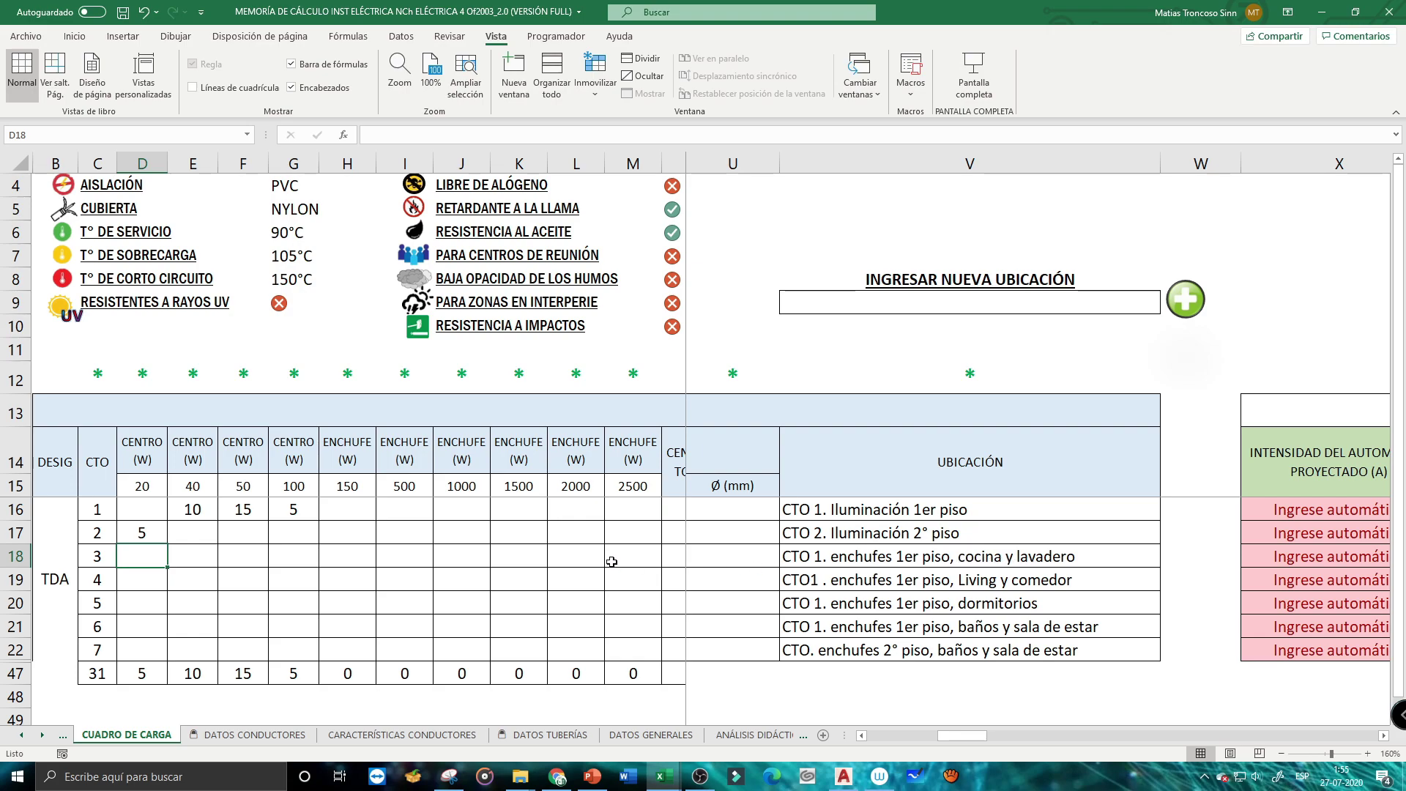
pyautogui.click(351, 557)
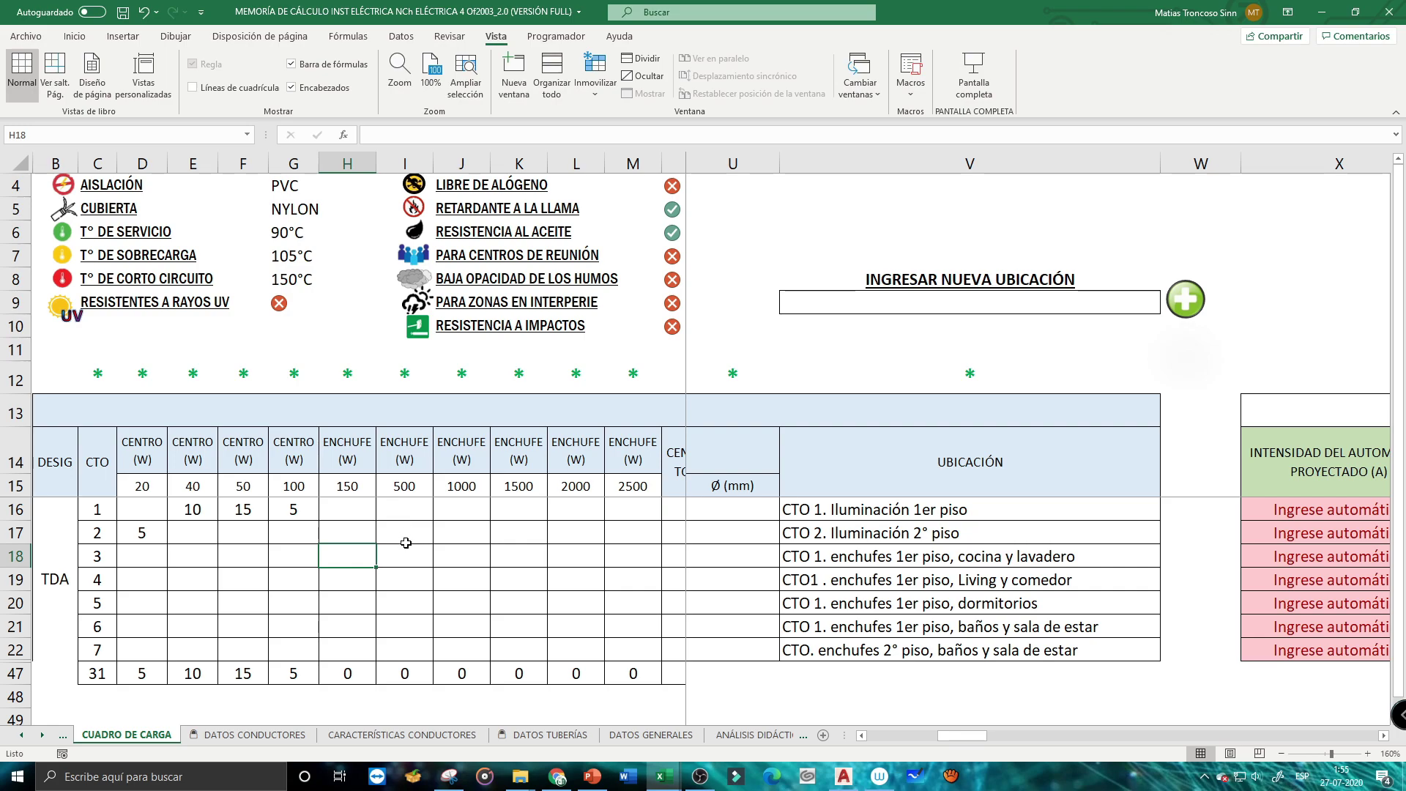
pyautogui.click(466, 551)
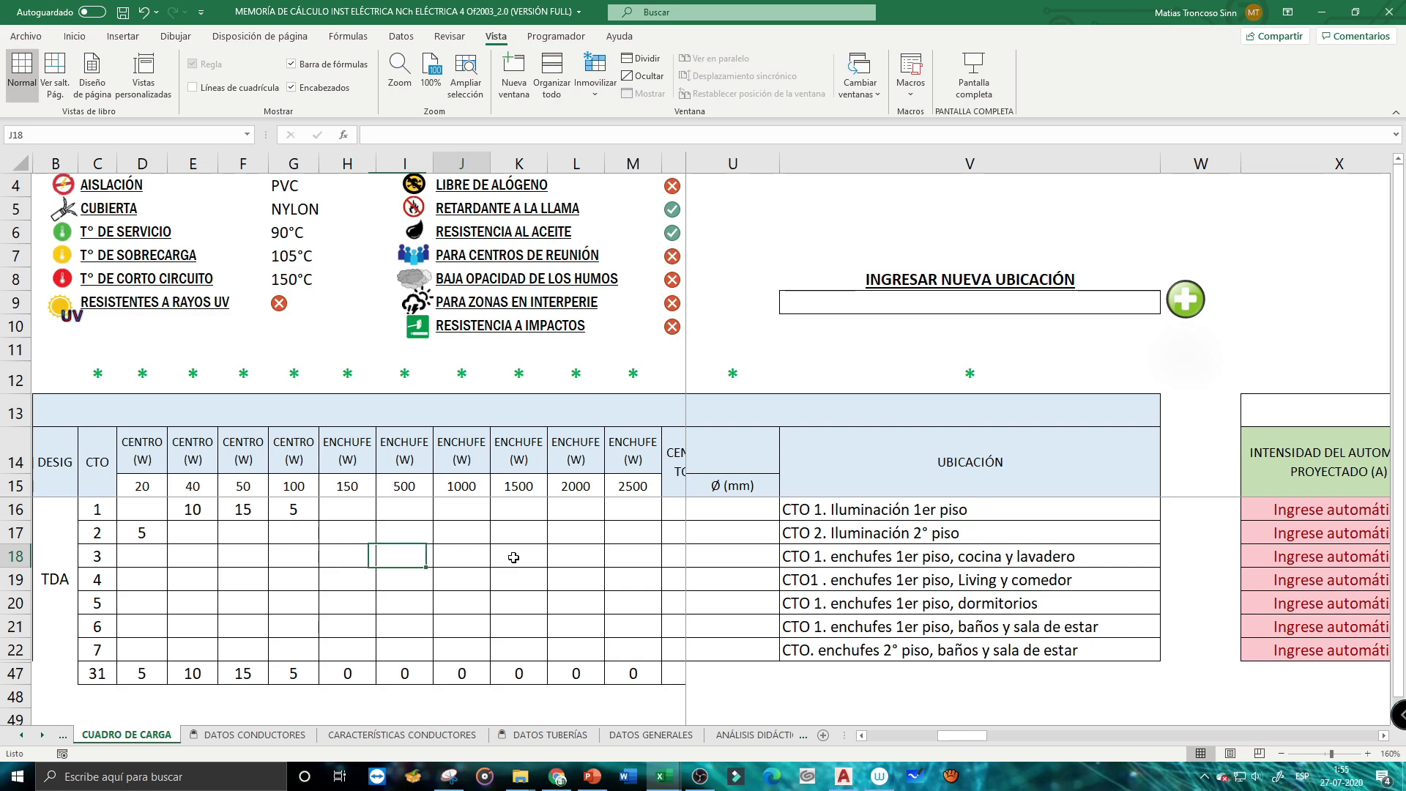
pyautogui.click(586, 556)
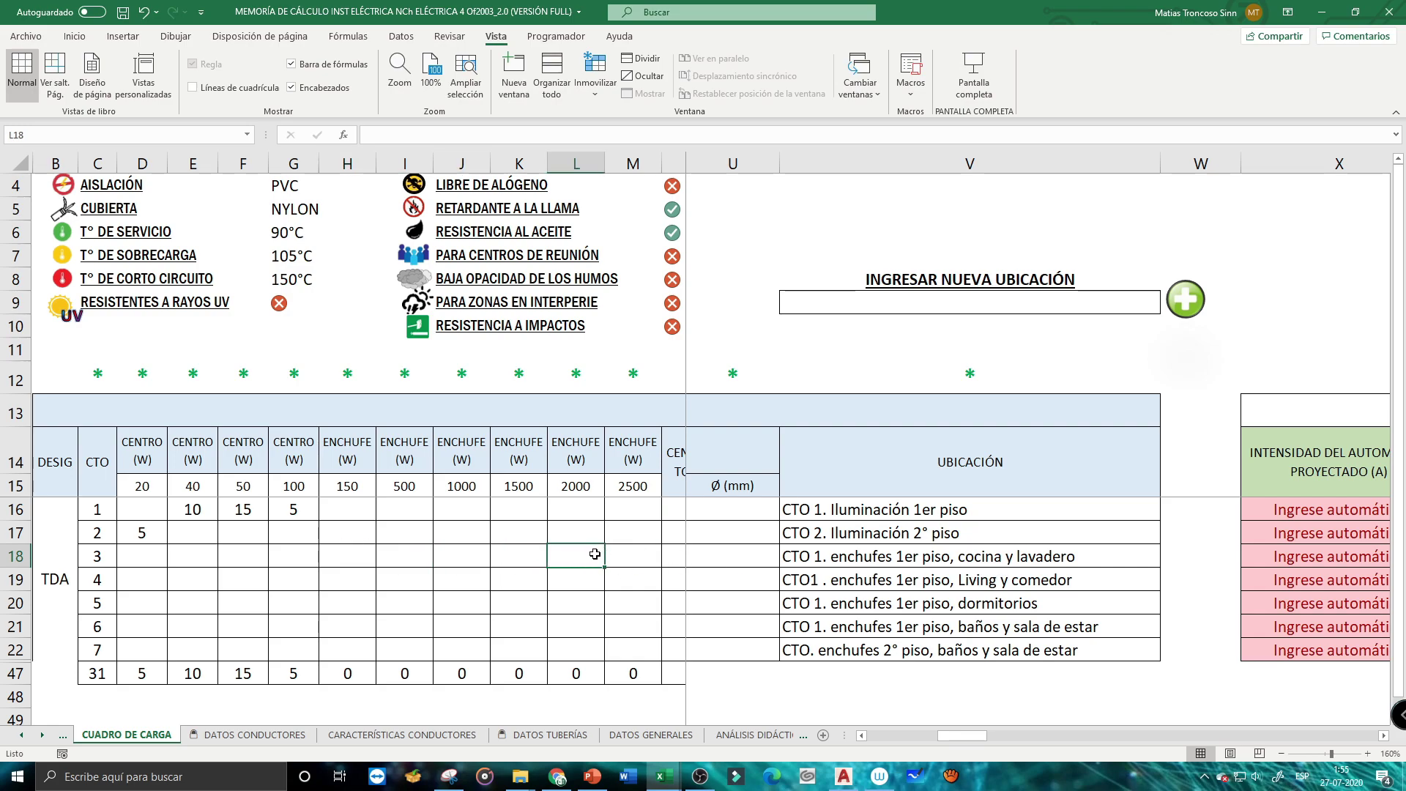
pyautogui.click(512, 561)
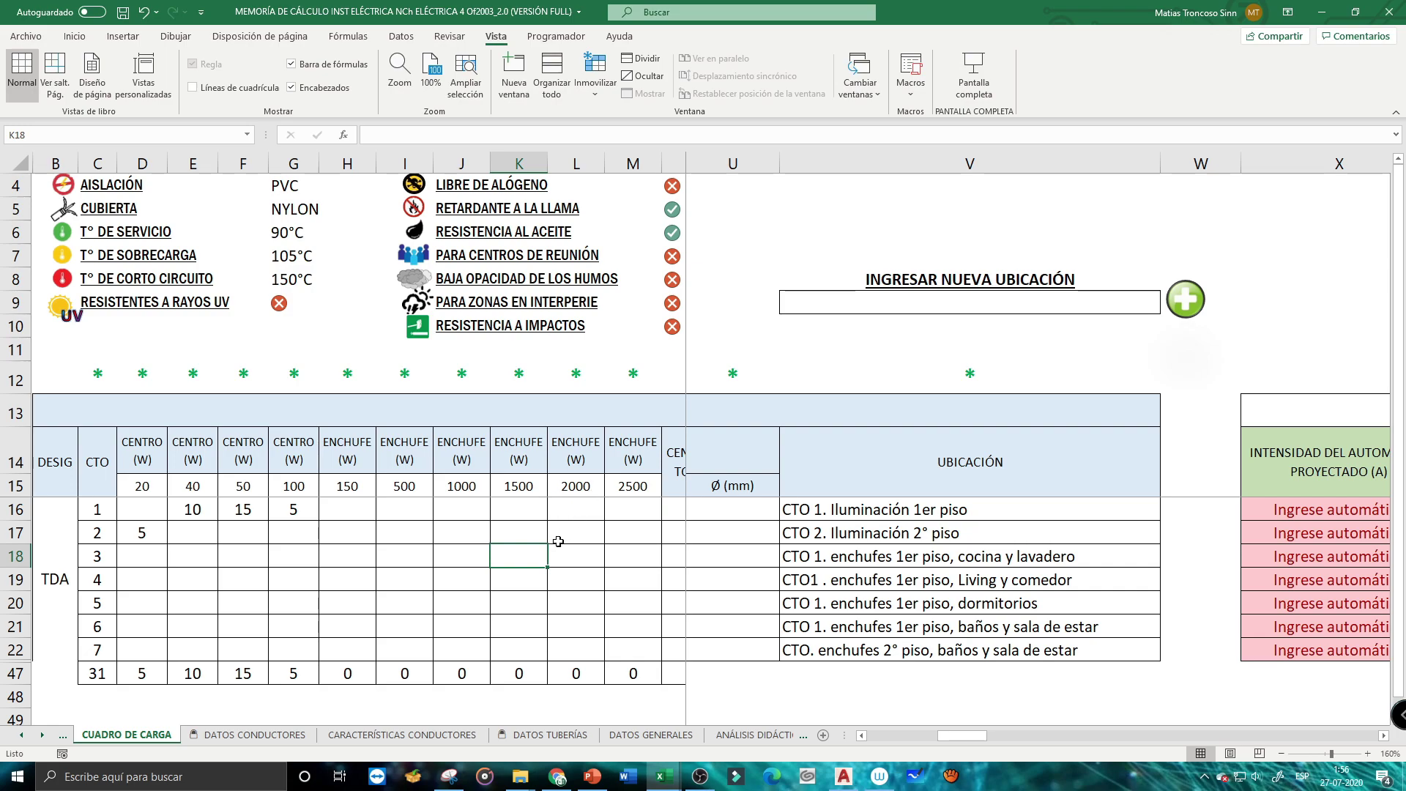
pyautogui.write('1')
pyautogui.press('Tab')
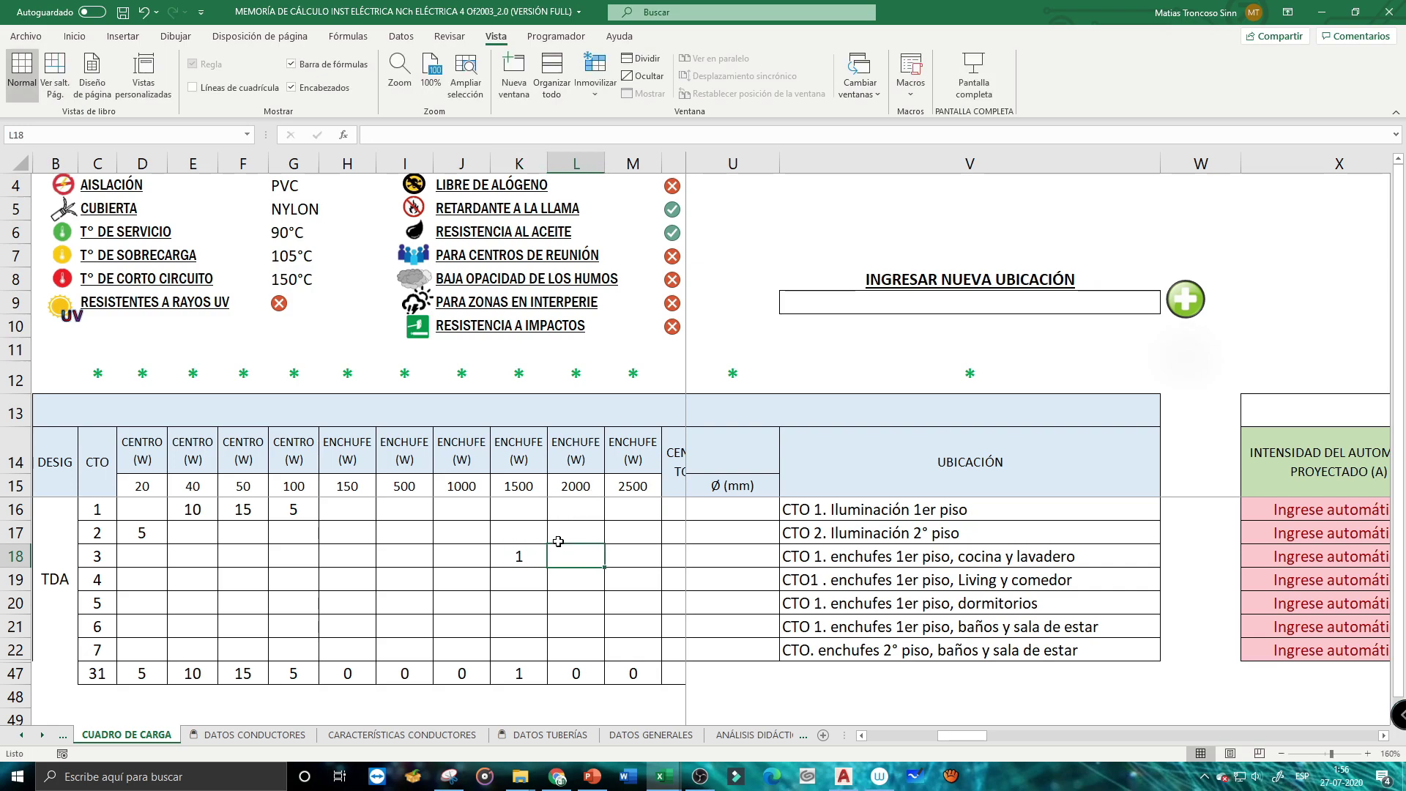
pyautogui.write('1')
pyautogui.press('Tab')
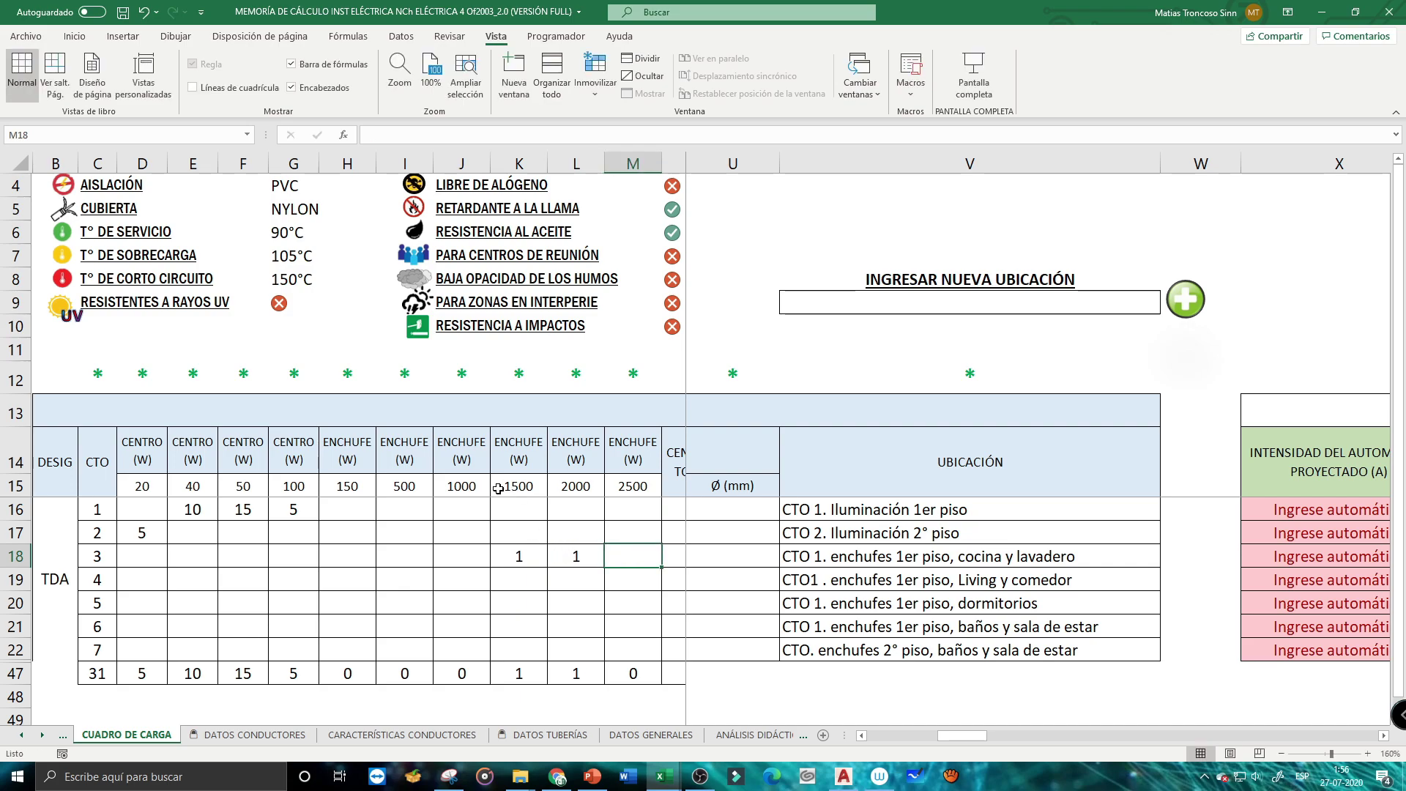
# Enter 2 outlets of 1000 W for circuit 3 and check its total centres and power
pyautogui.click(475, 553)
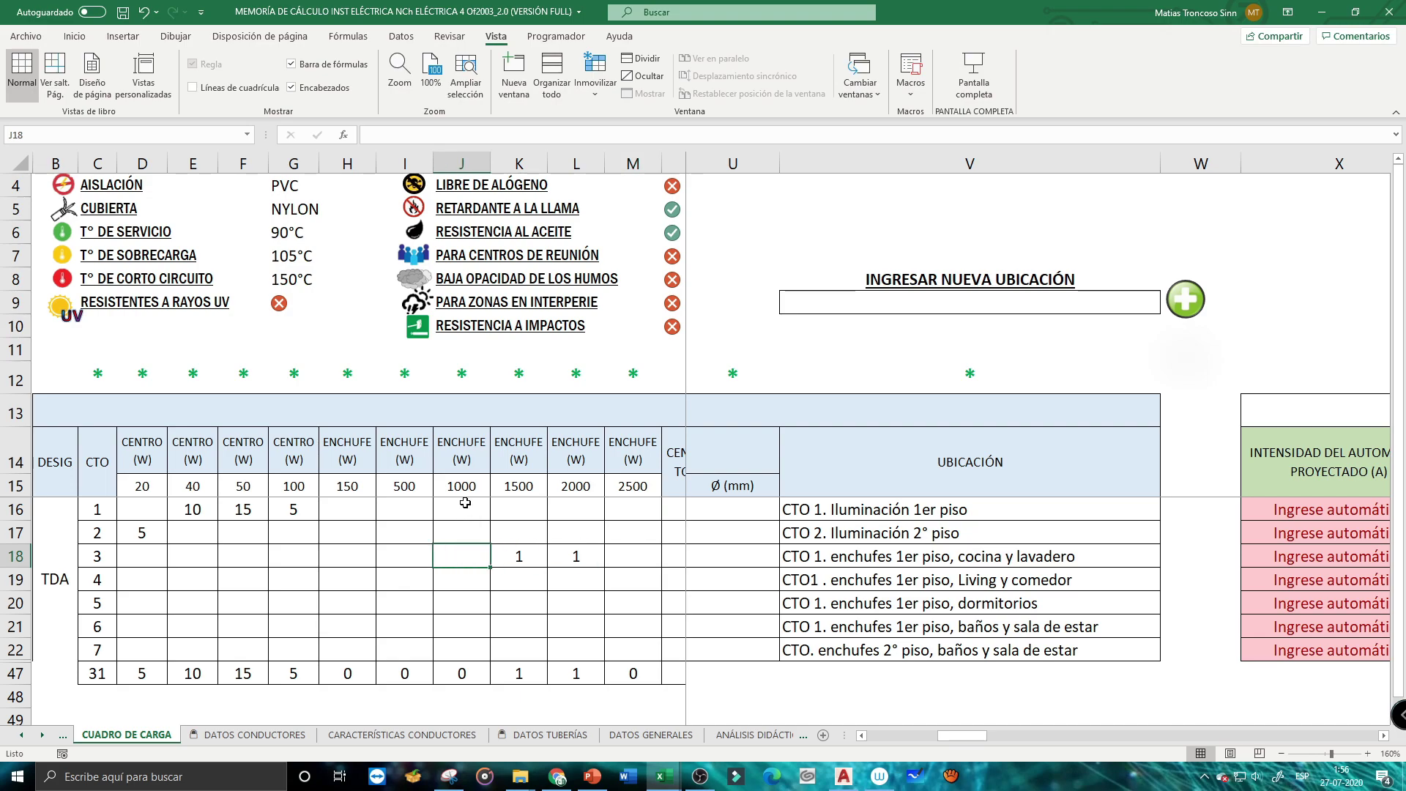
pyautogui.write('2')
pyautogui.press('Tab')
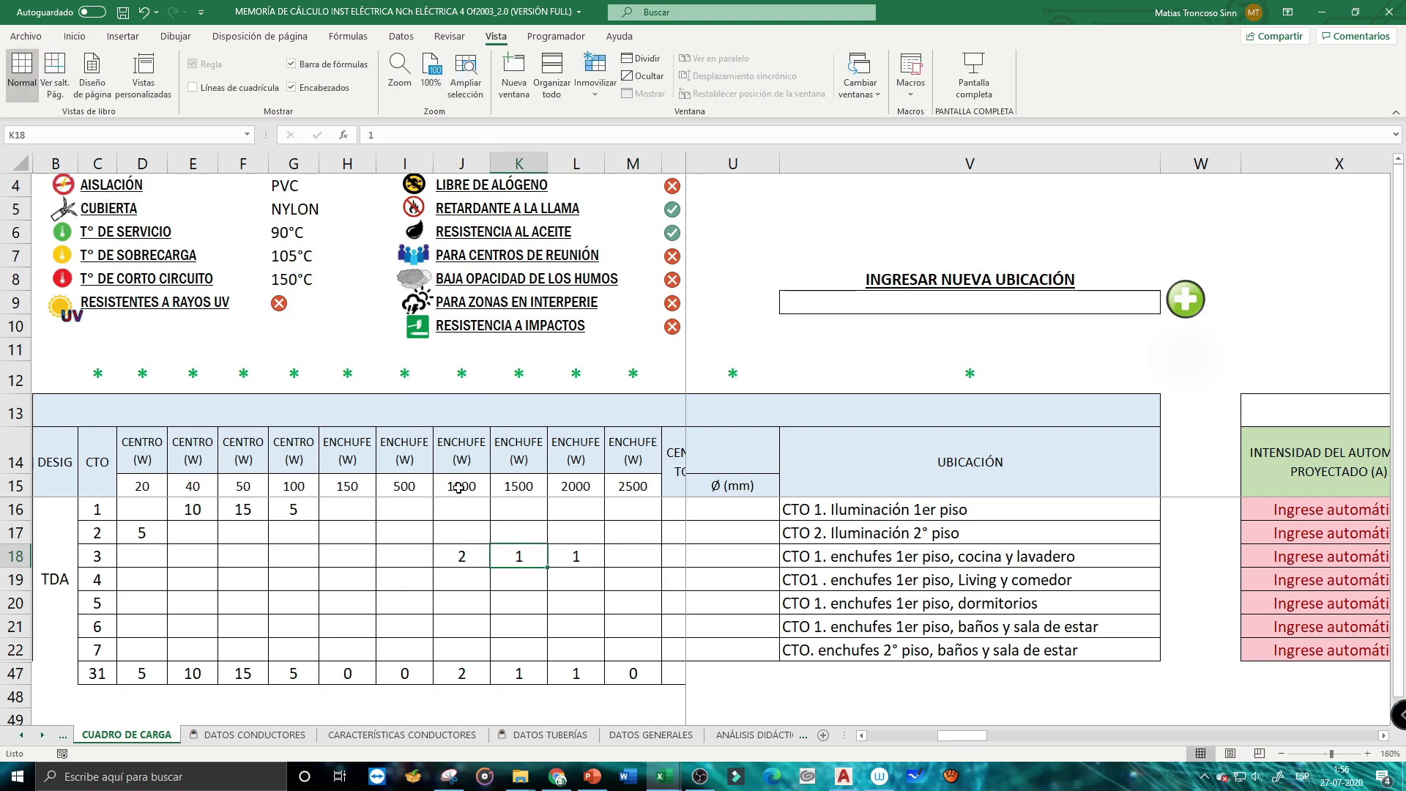
pyautogui.hscroll(-5, 680, 587)
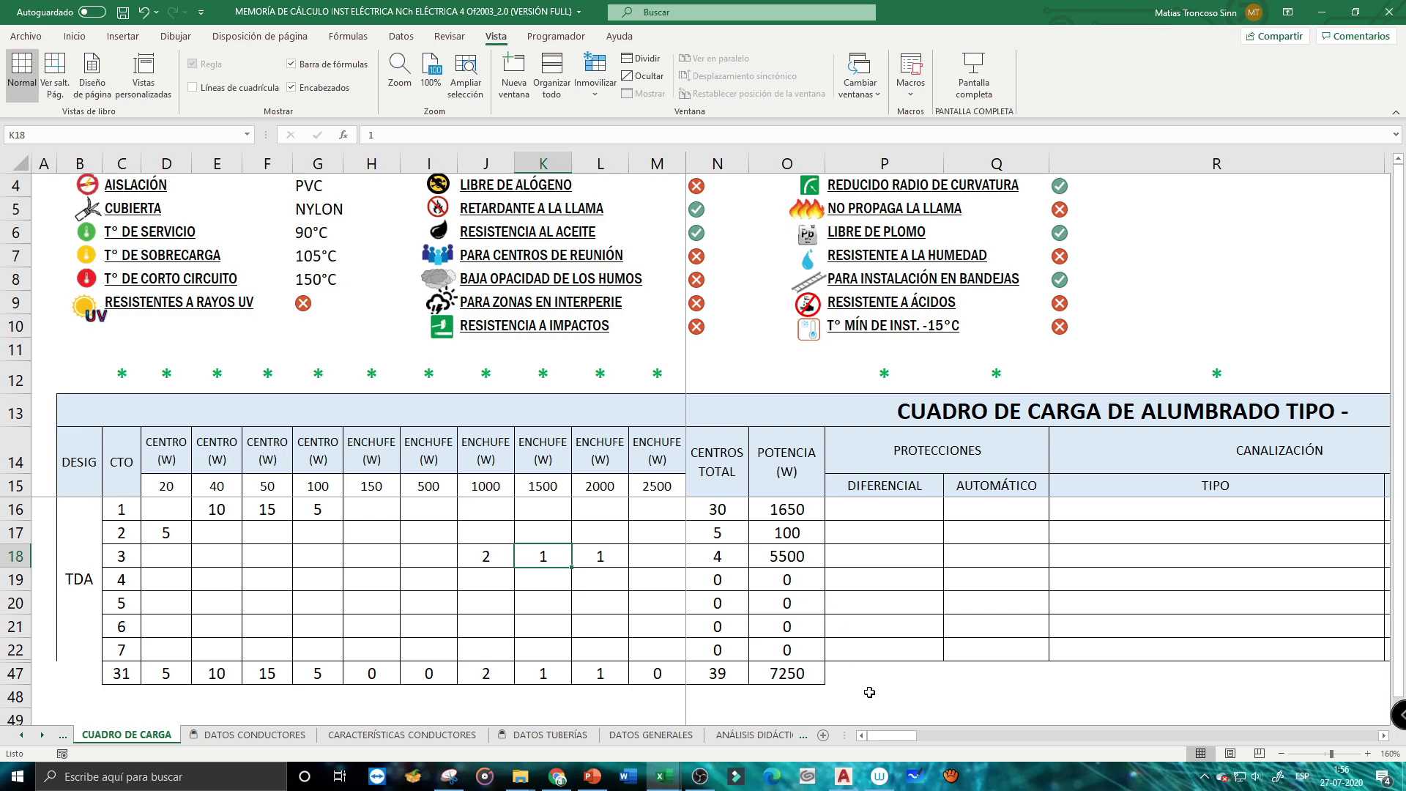
# Enter 1 outlet of 500 W and 3 outlets of 1000 W for circuit 4, the living and dining room outlets
pyautogui.moveTo(901, 735); pyautogui.dragTo(980, 735)
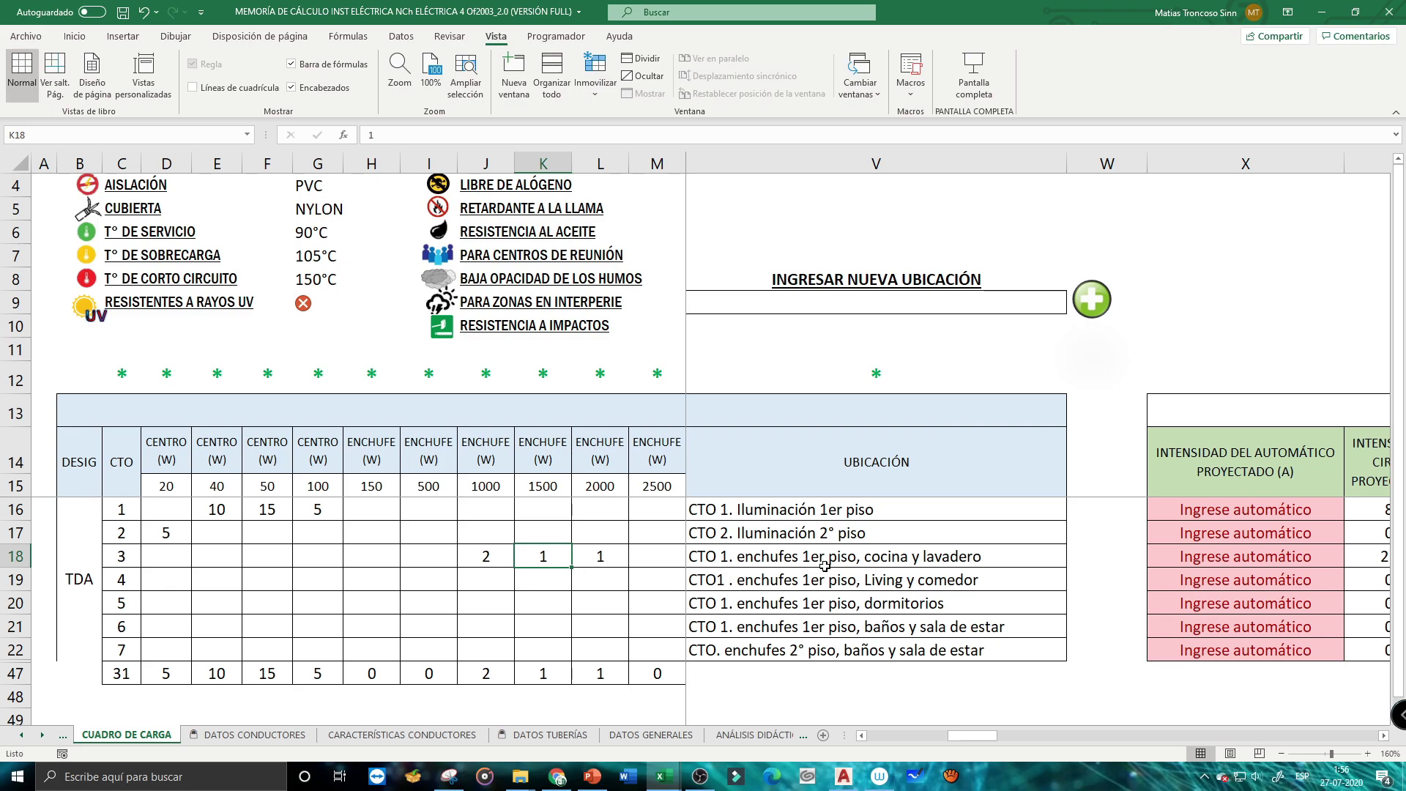
pyautogui.click(484, 583)
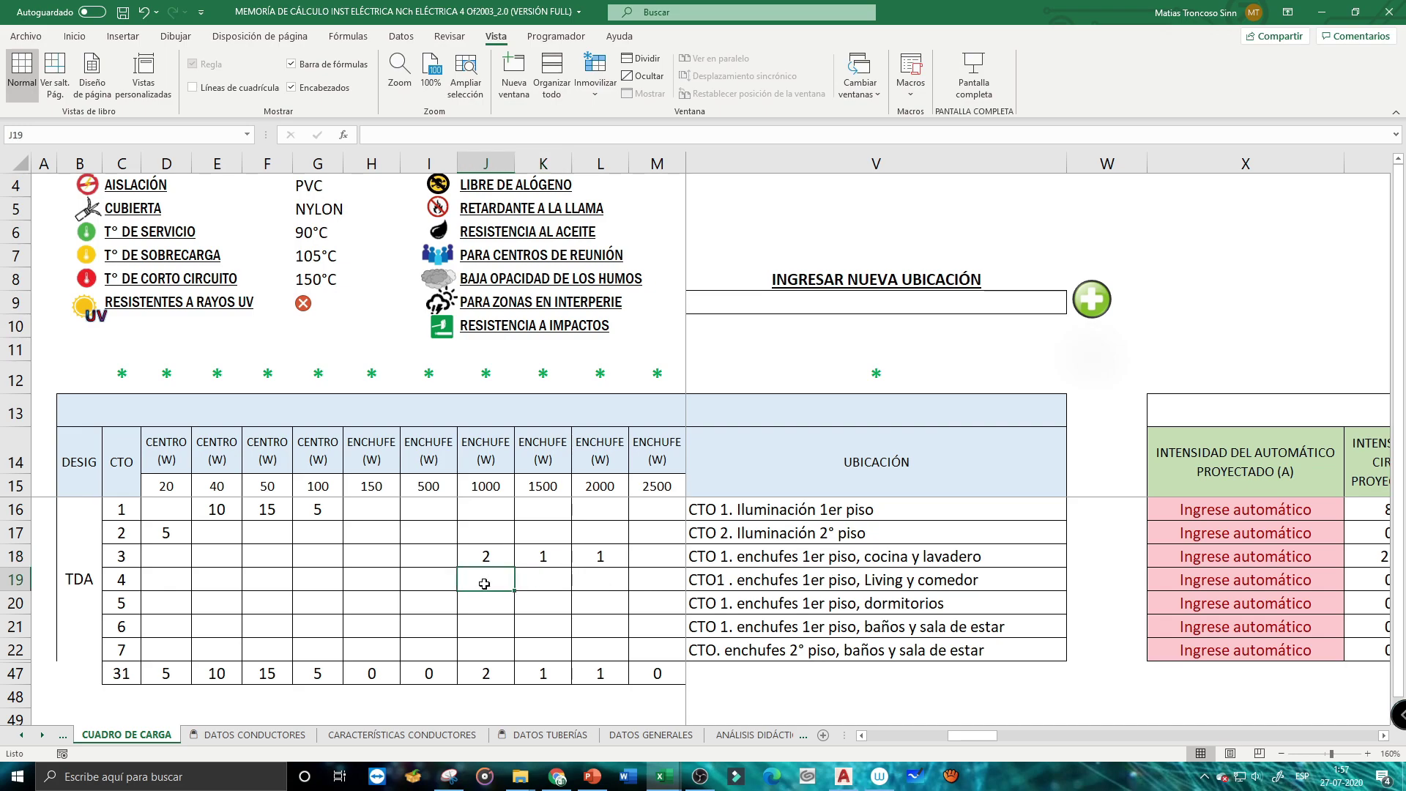
pyautogui.click(436, 580)
pyautogui.click(487, 580)
pyautogui.click(423, 583)
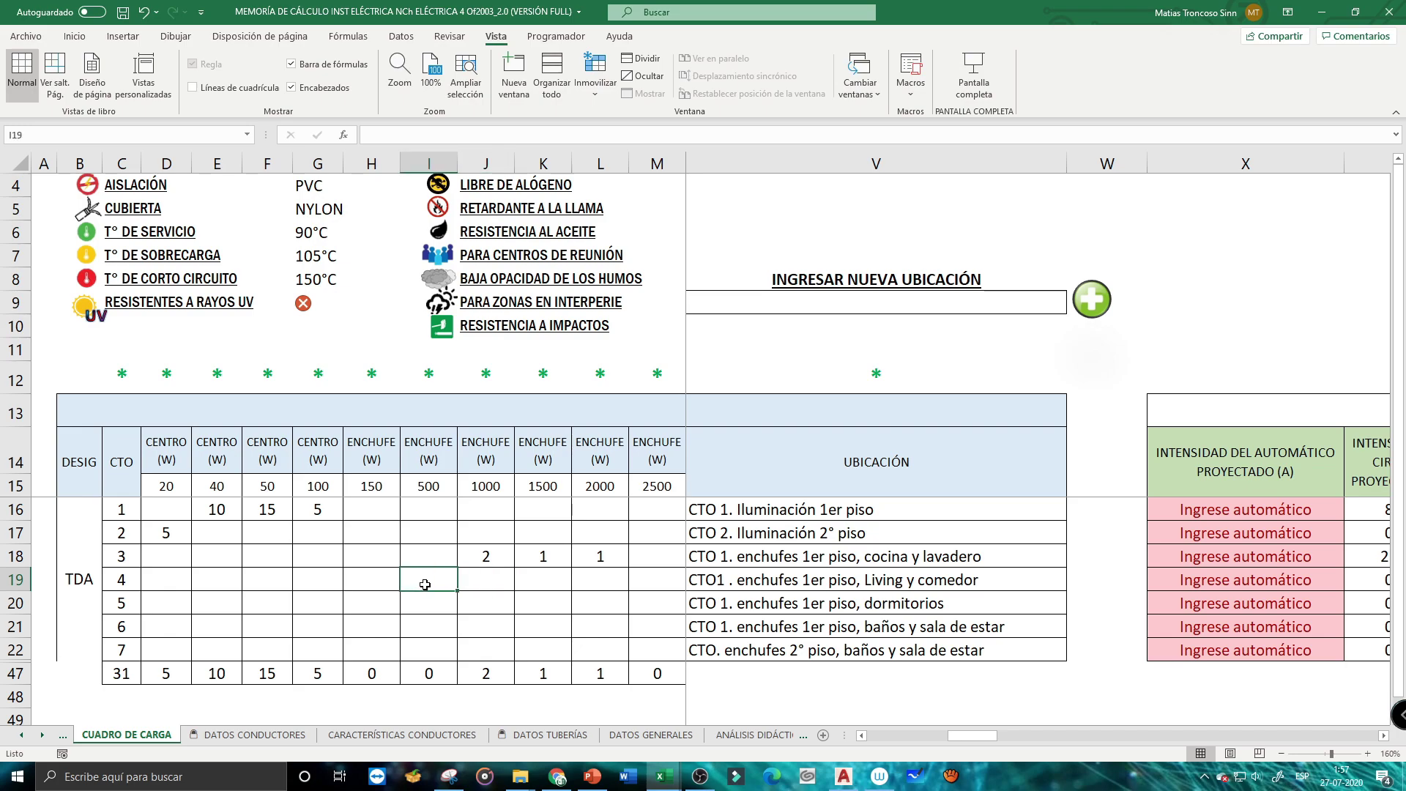
pyautogui.write('1')
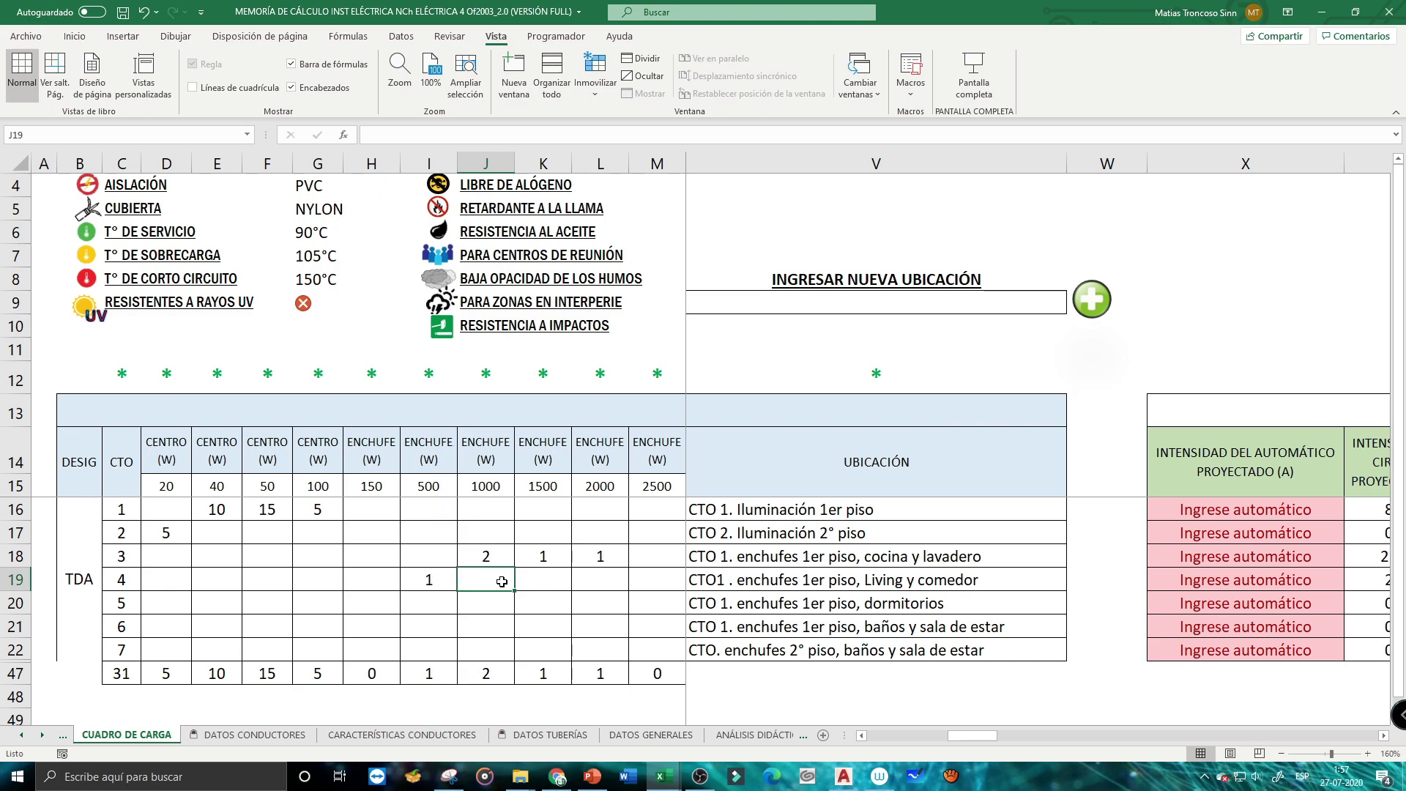
pyautogui.write('3')
pyautogui.press('Tab')
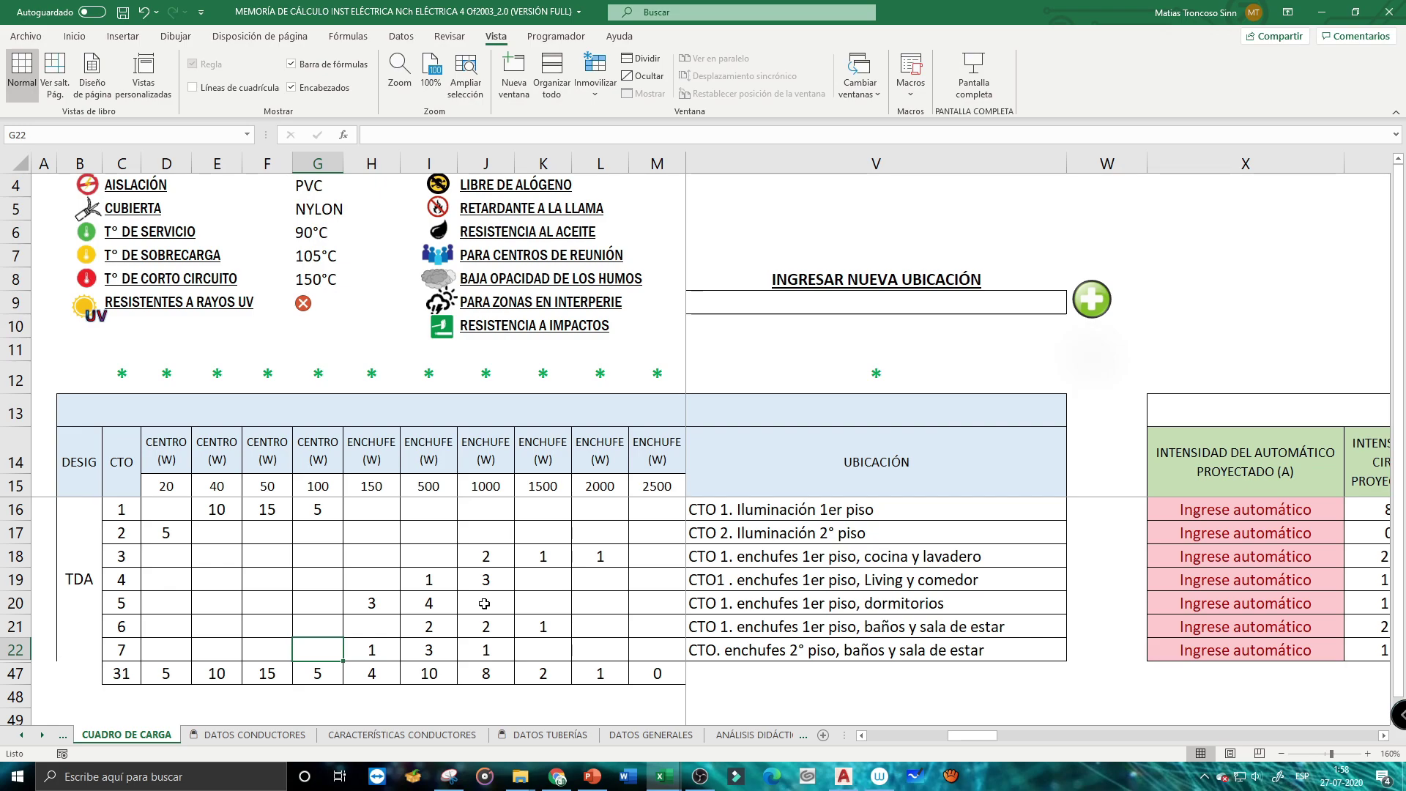
# Unfreeze the panes and select the CENTROS TOTAL values from circuit 1 down to the totals row
pyautogui.click(595, 74)
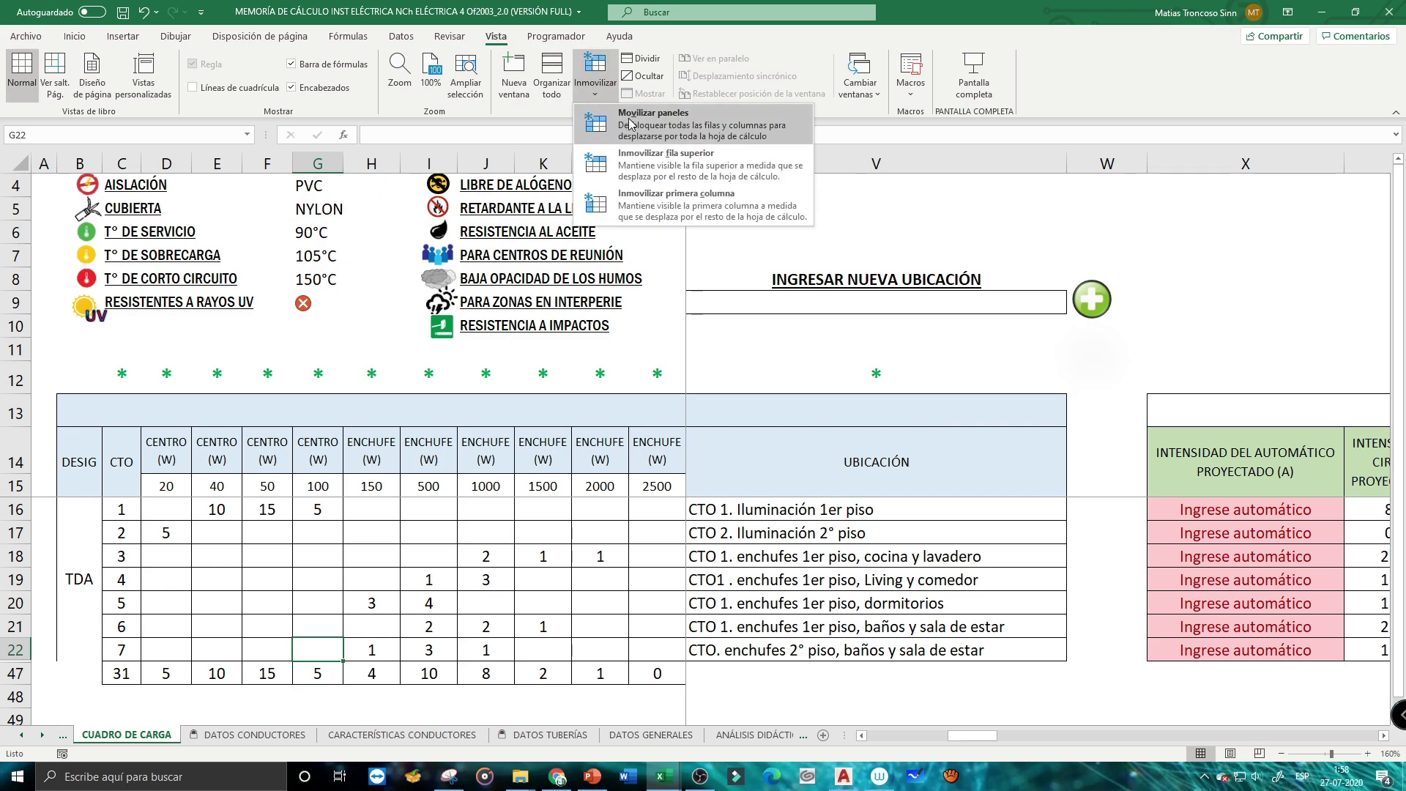
pyautogui.click(644, 123)
pyautogui.moveTo(715, 510); pyautogui.dragTo(719, 675)
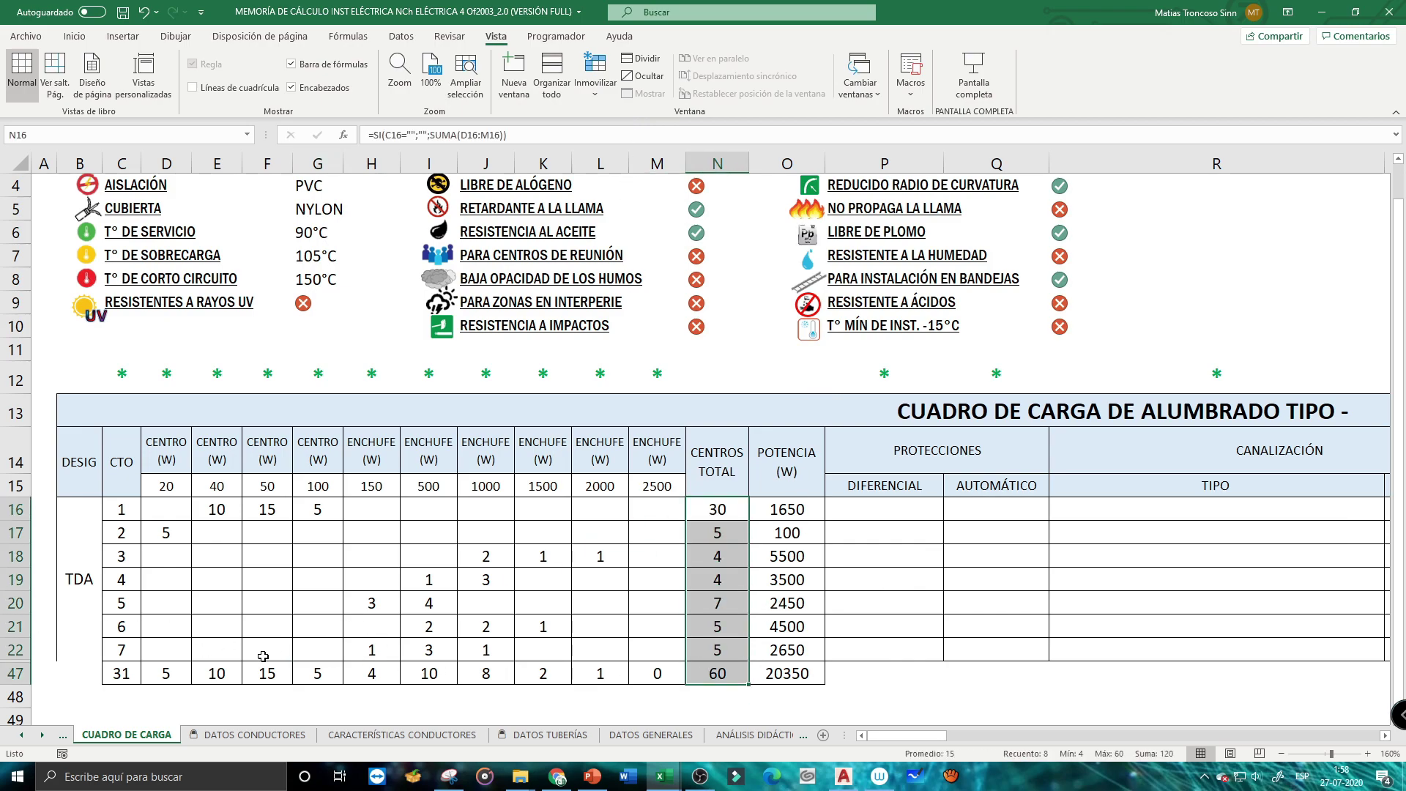
# Check the CENTROS TOTAL sum, the POTENCIA values of circuits 1 to 7 and the total power in the totals row
pyautogui.click(717, 673)
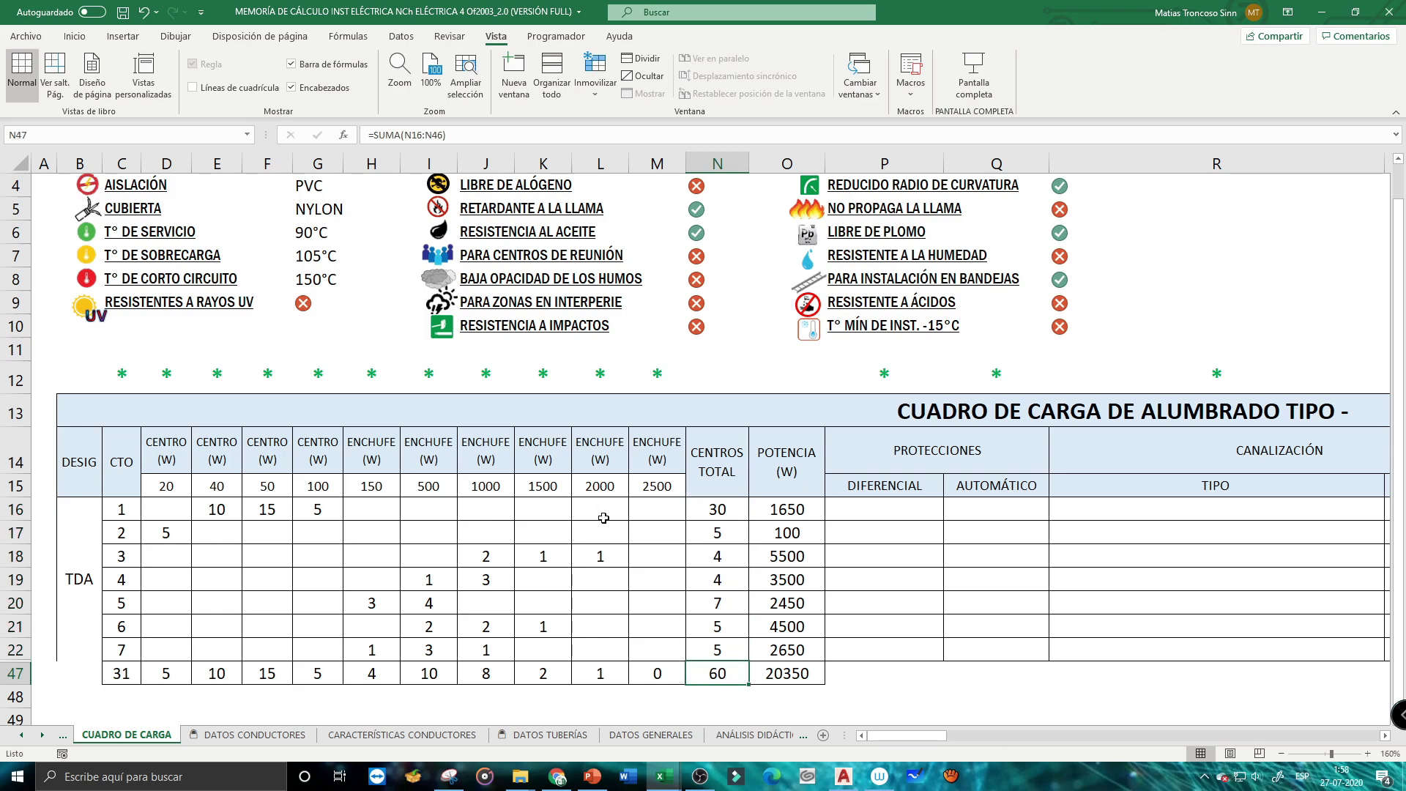
pyautogui.moveTo(802, 511); pyautogui.dragTo(786, 649)
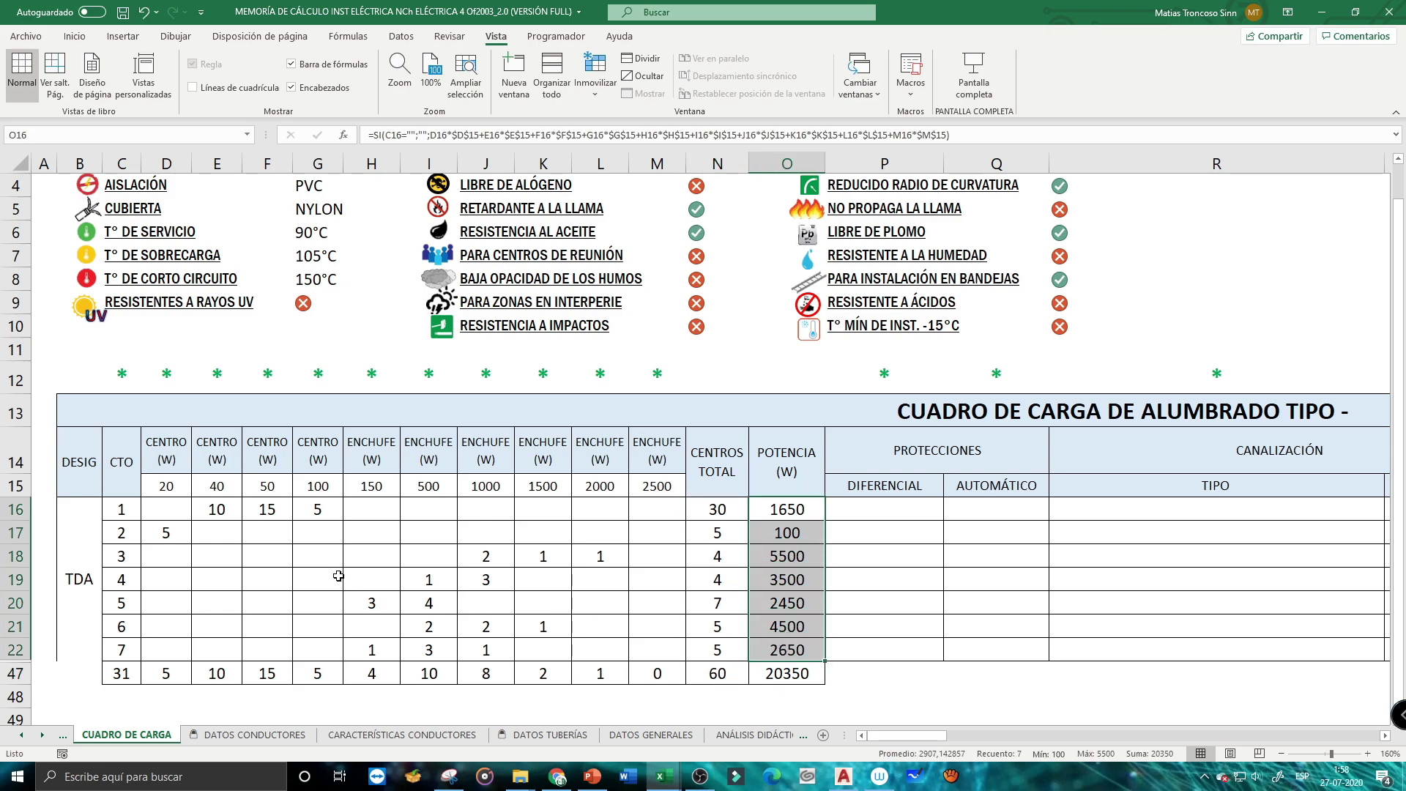
pyautogui.click(16, 532)
pyautogui.click(771, 681)
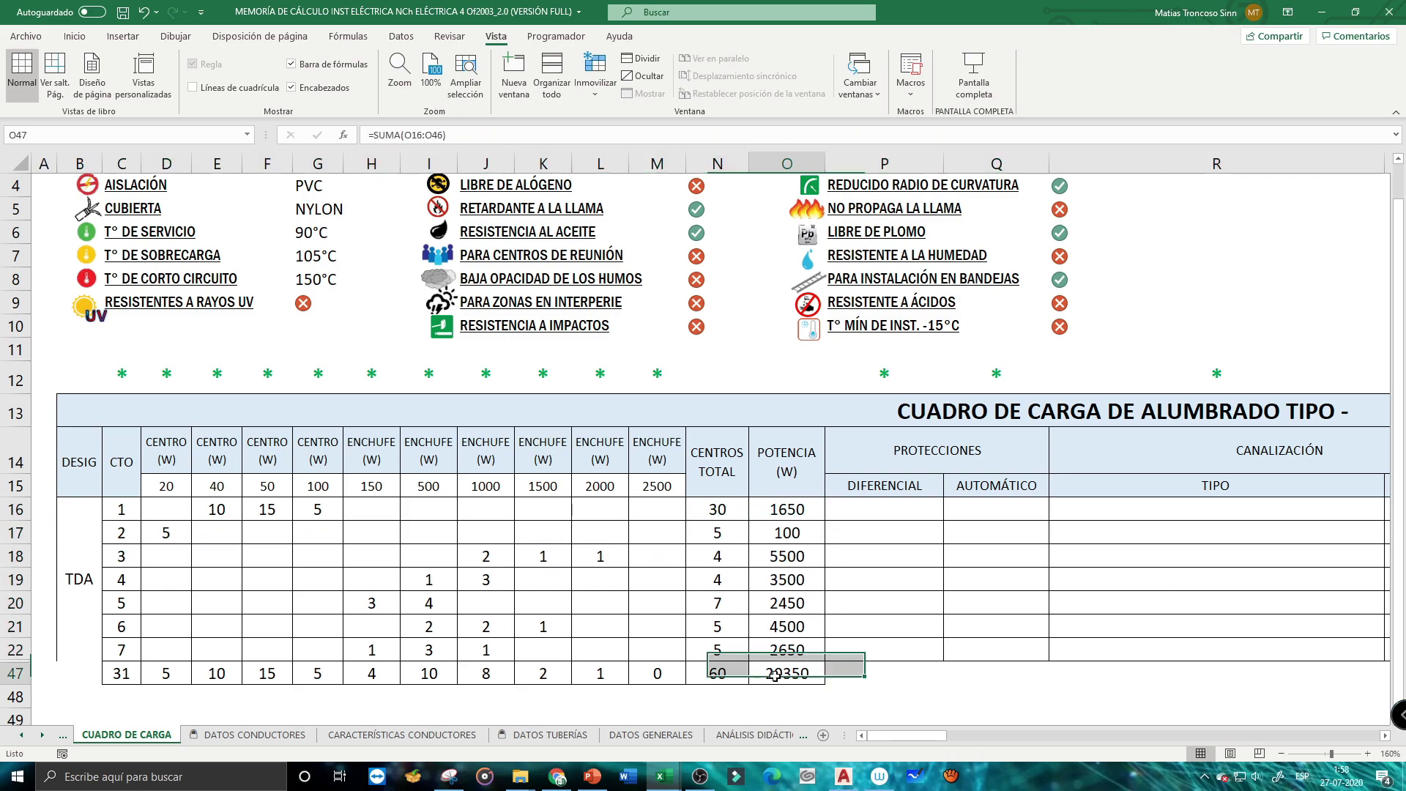
pyautogui.click(15, 673)
# Set circuit 1's protections to a 2X16A 30mA DIFERENCIAL and a 1x10A AUTOMÁTICO
pyautogui.moveTo(913, 736); pyautogui.dragTo(971, 738)
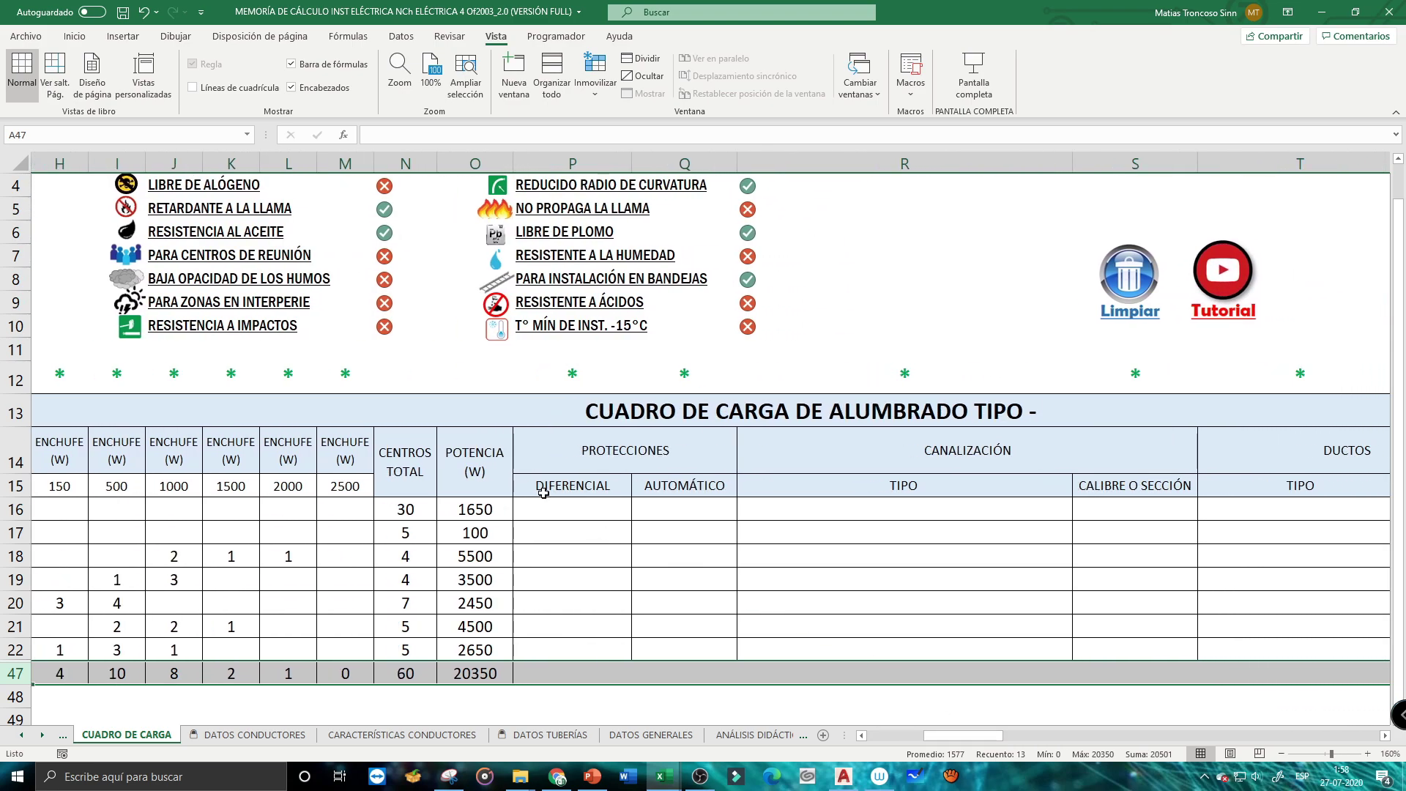
pyautogui.scroll(1, 582, 527)
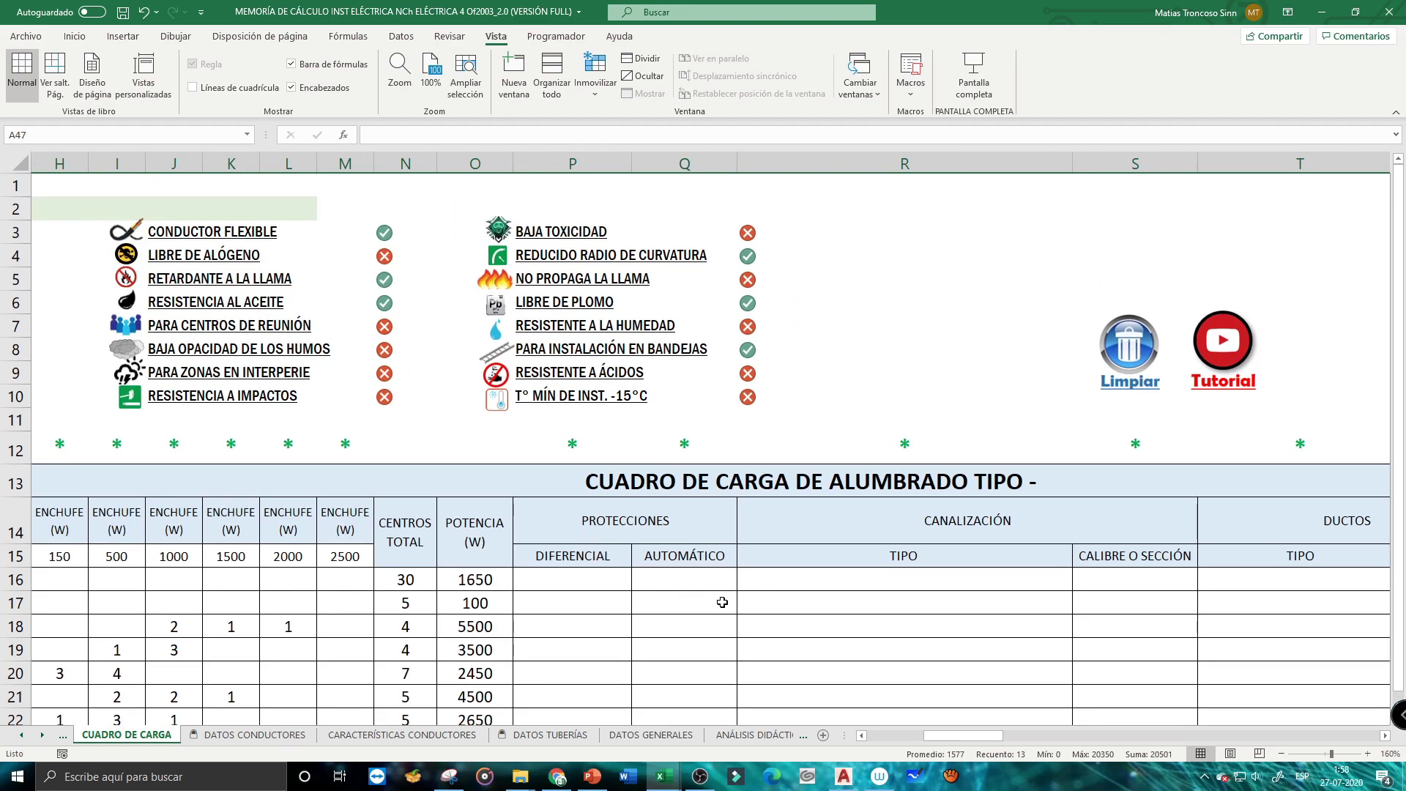
pyautogui.scroll(-1, 722, 602)
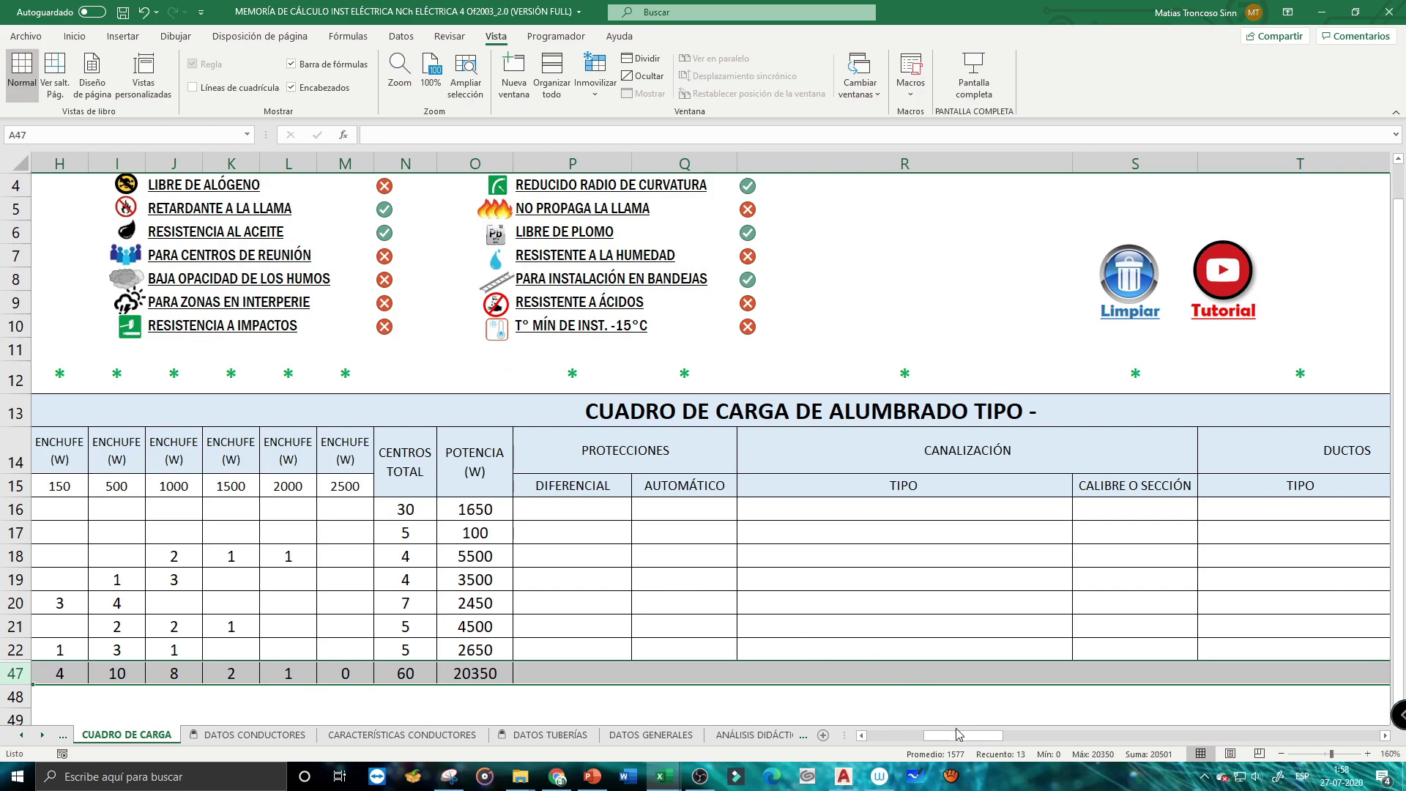
pyautogui.click(598, 515)
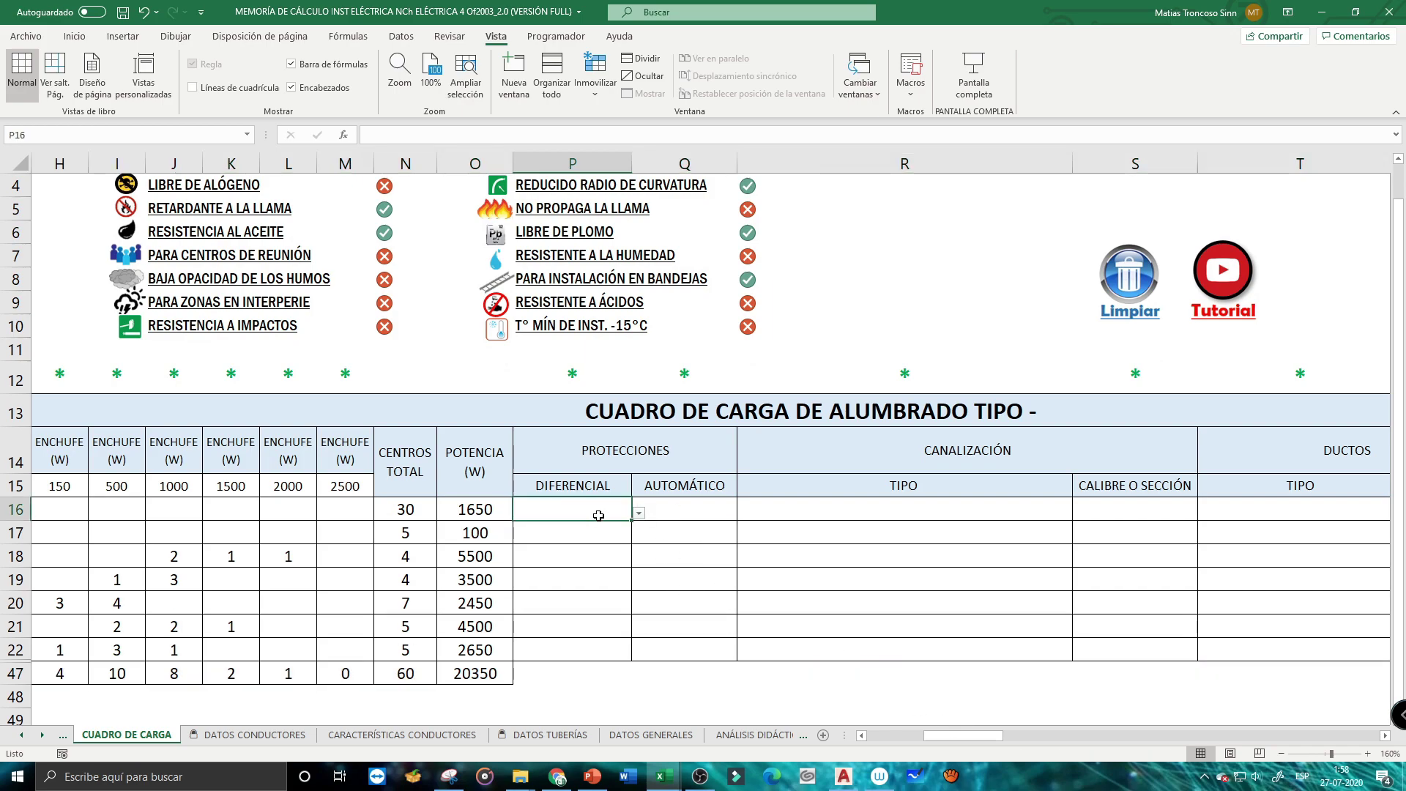
pyautogui.click(638, 513)
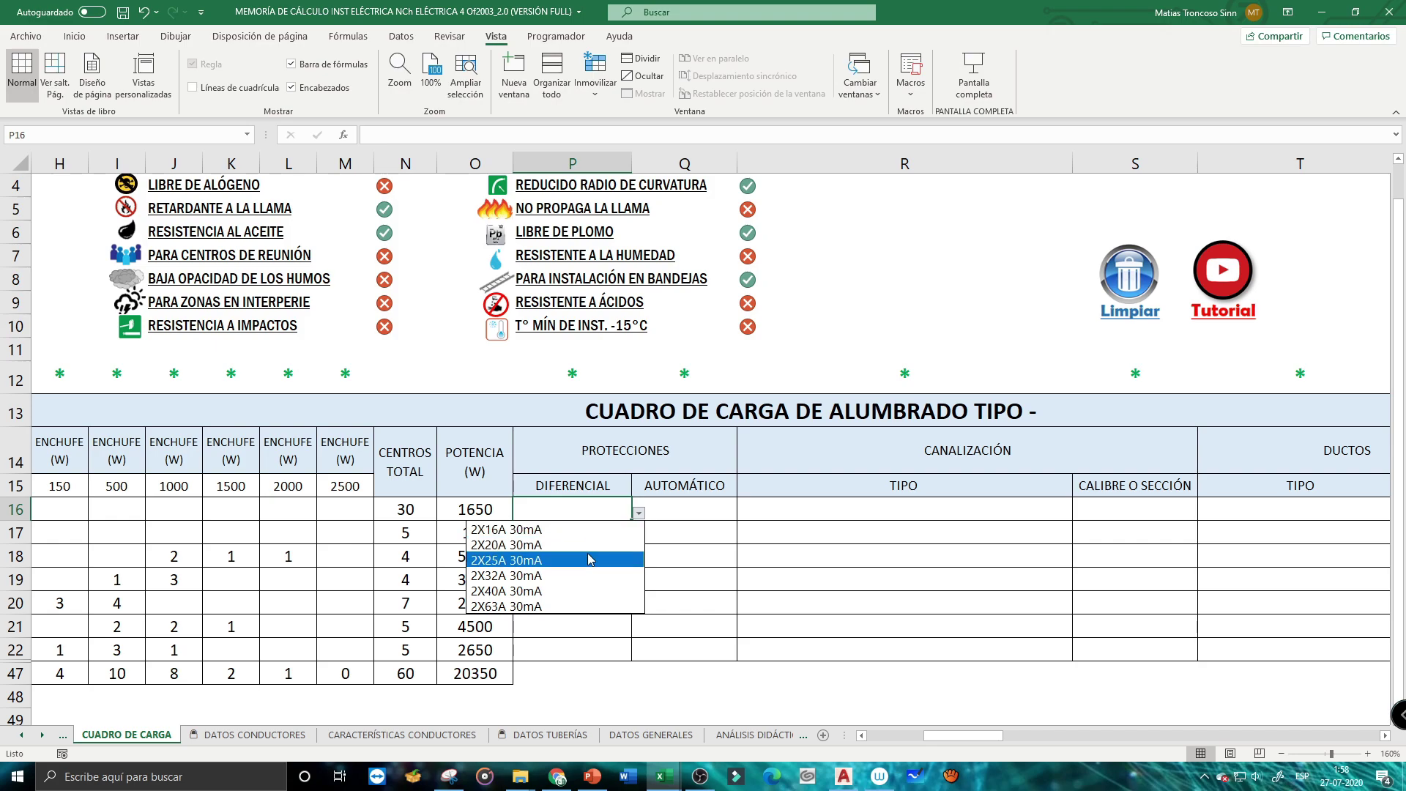
pyautogui.click(589, 545)
pyautogui.click(638, 513)
pyautogui.click(613, 529)
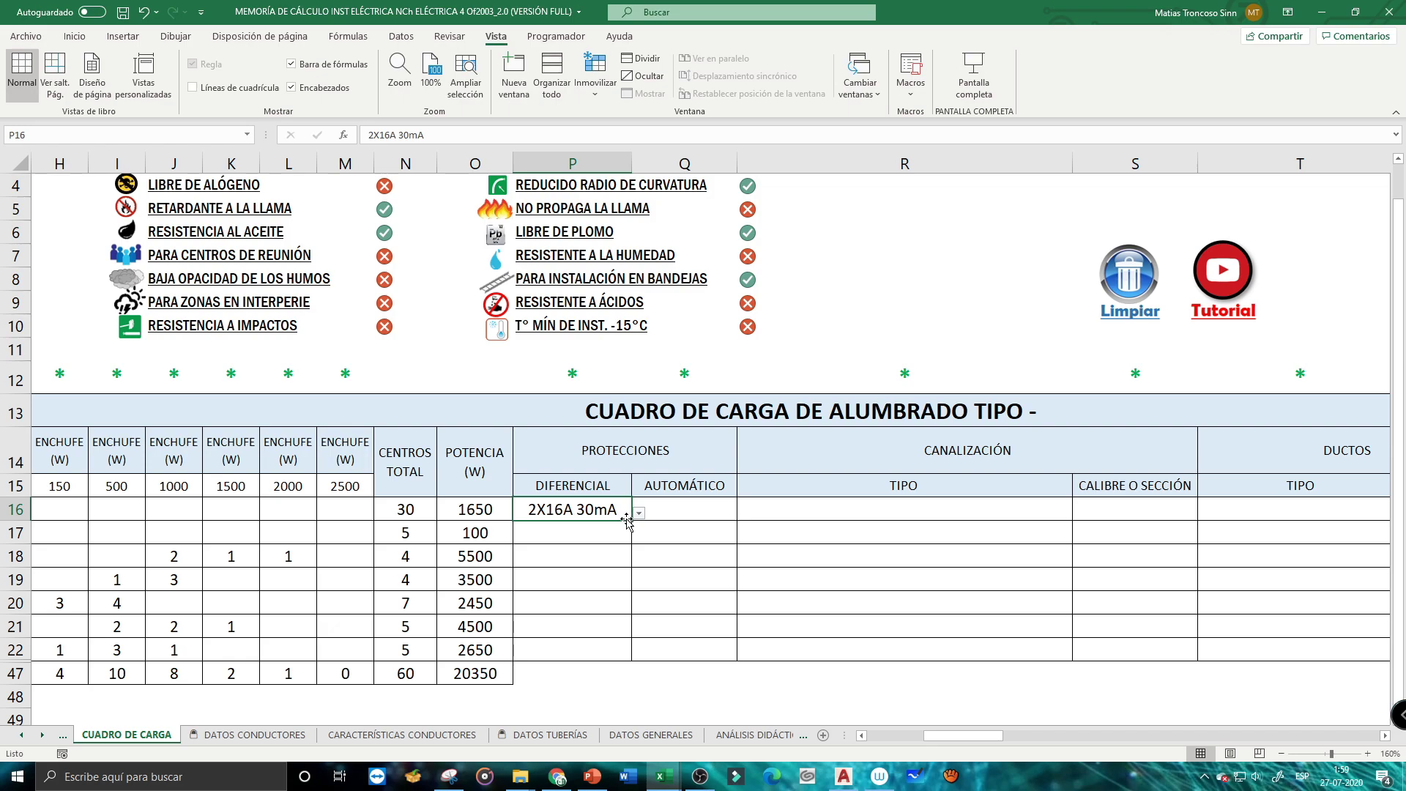
pyautogui.click(678, 508)
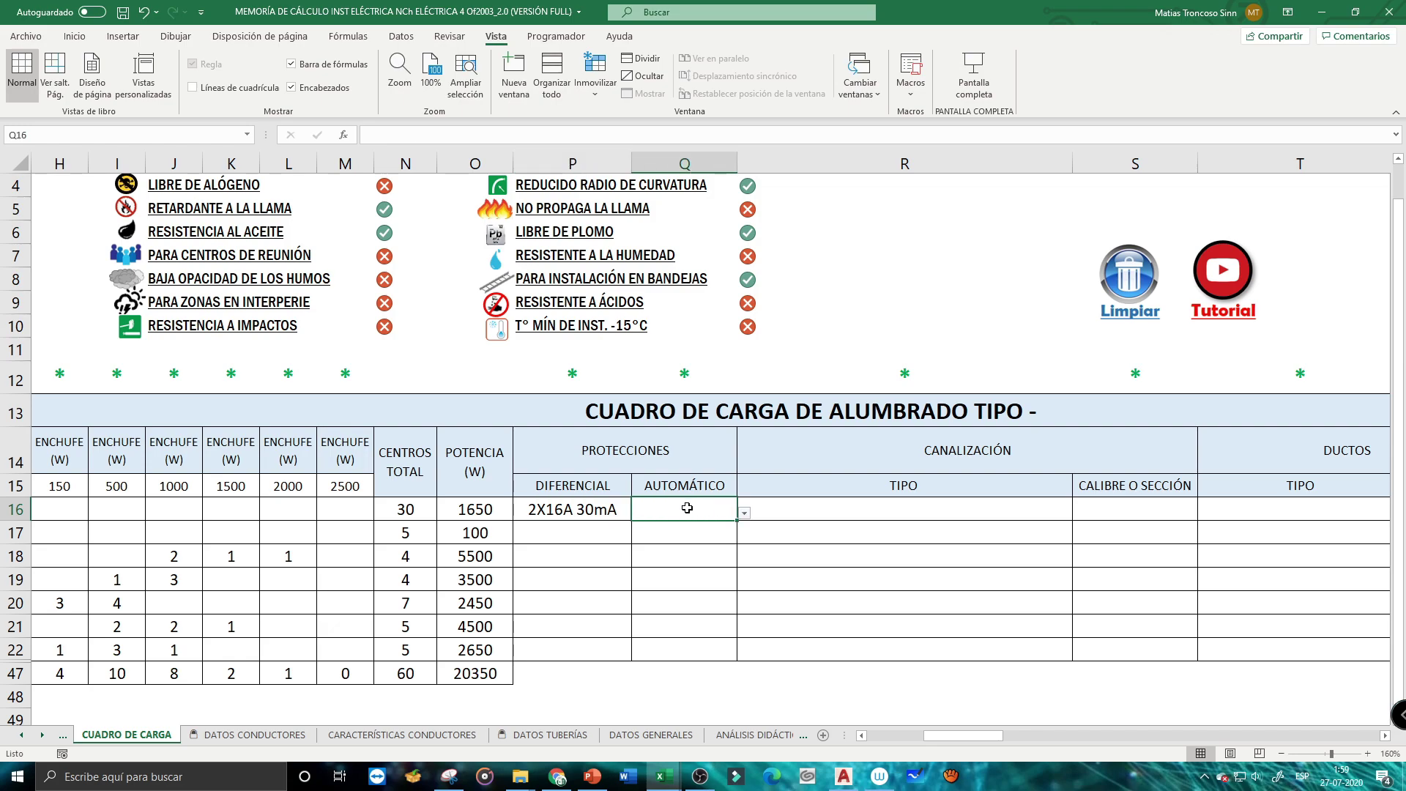
pyautogui.click(743, 513)
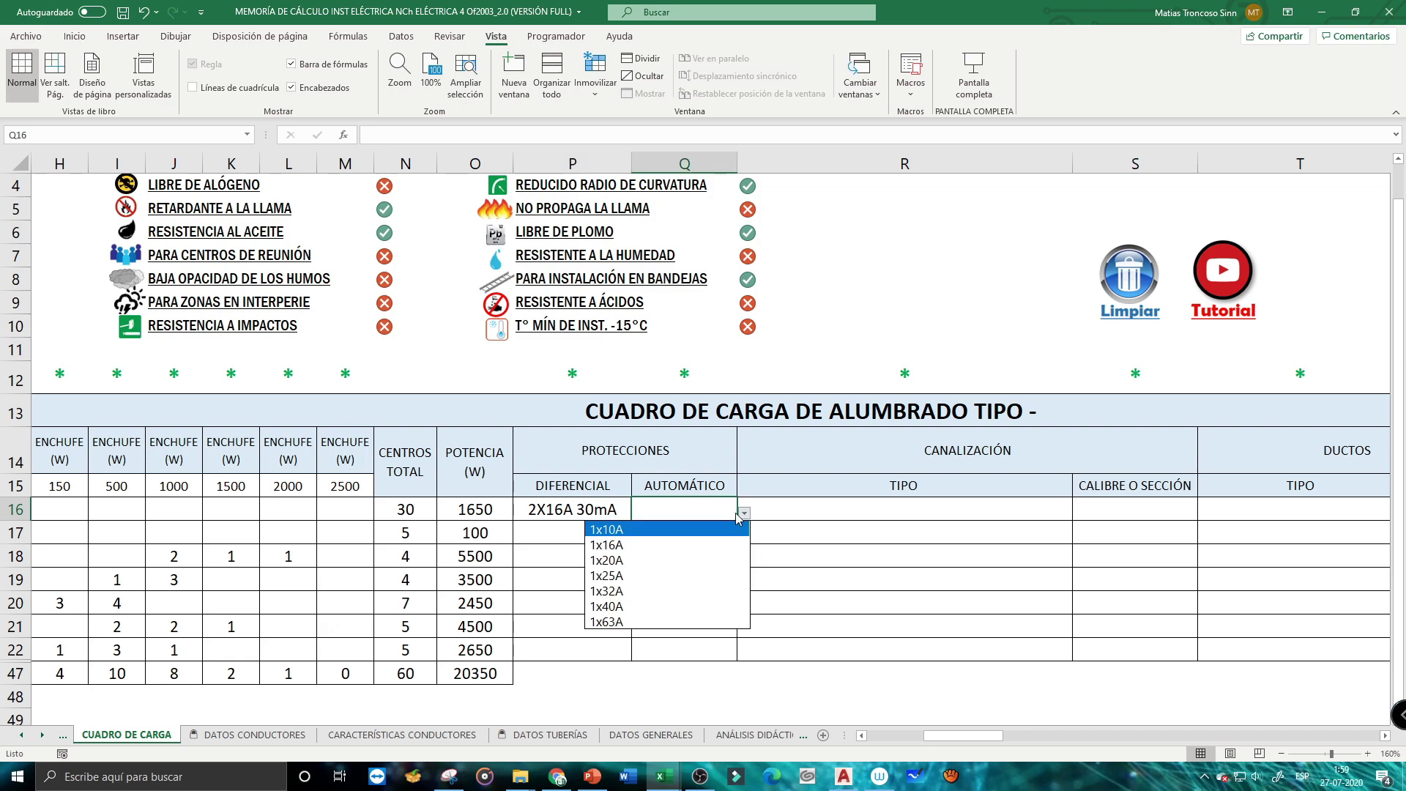
pyautogui.click(690, 530)
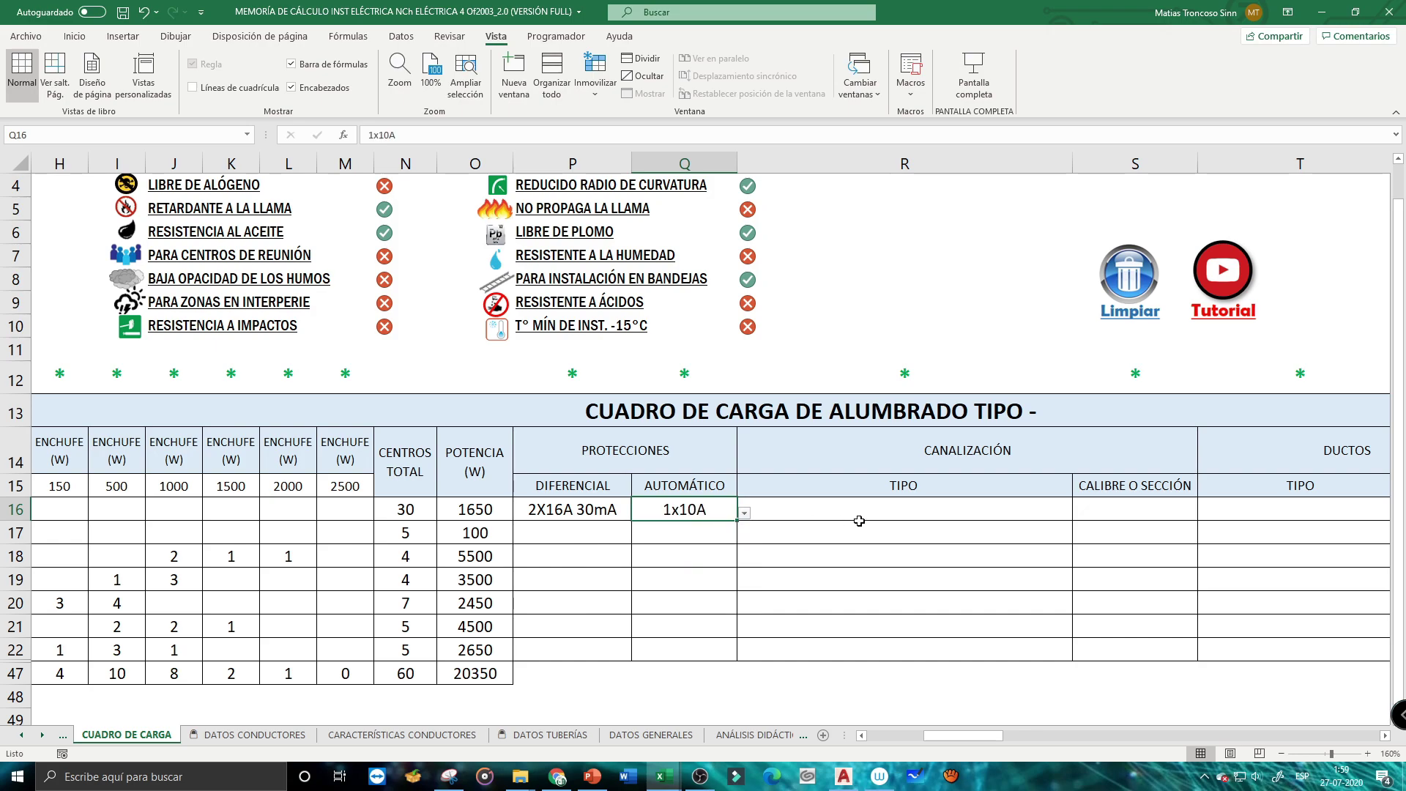
# Set circuit 2's protections to a 1x16A AUTOMÁTICO and a 2X20A 30mA DIFERENCIAL
pyautogui.moveTo(1000, 734); pyautogui.dragTo(956, 734)
pyautogui.click(786, 513)
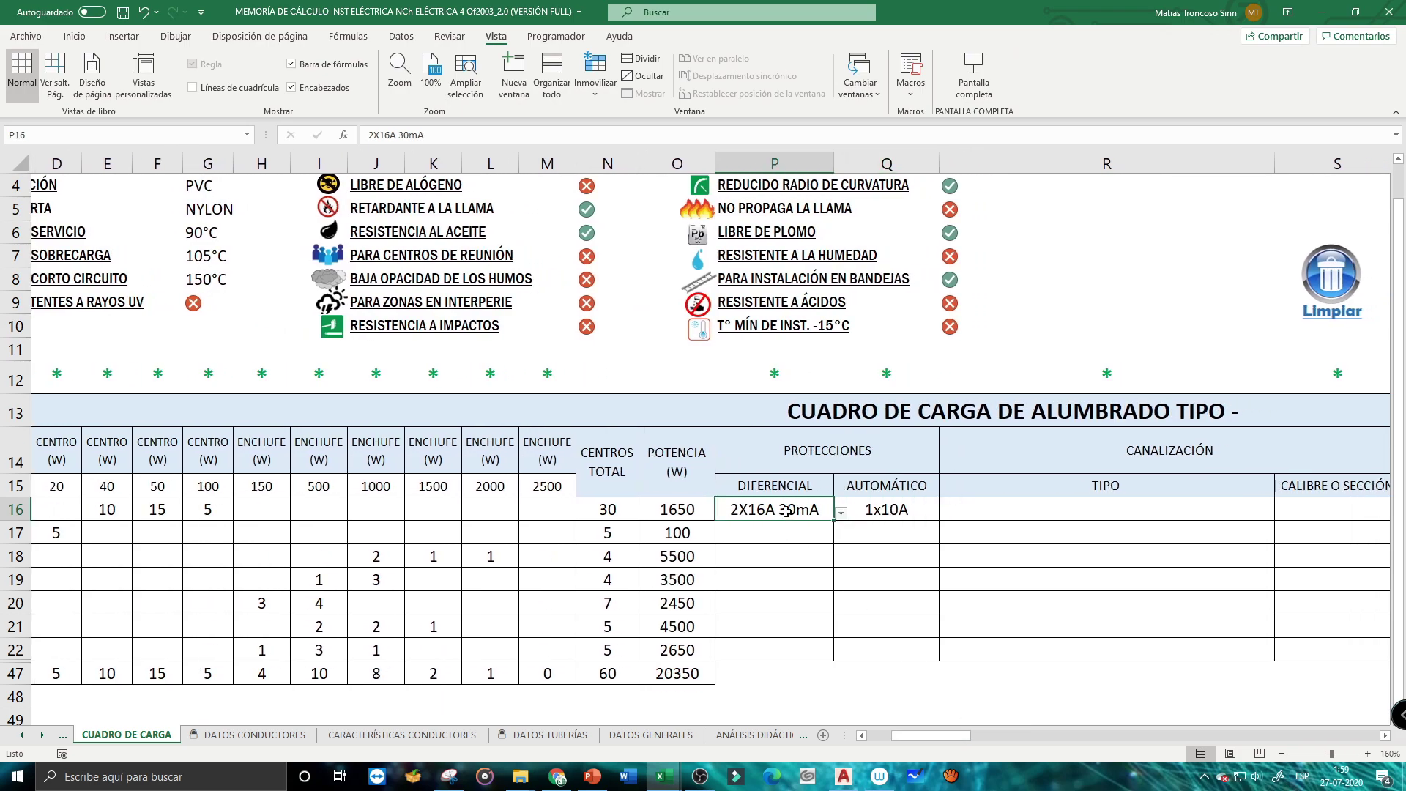
pyautogui.click(853, 531)
pyautogui.click(946, 536)
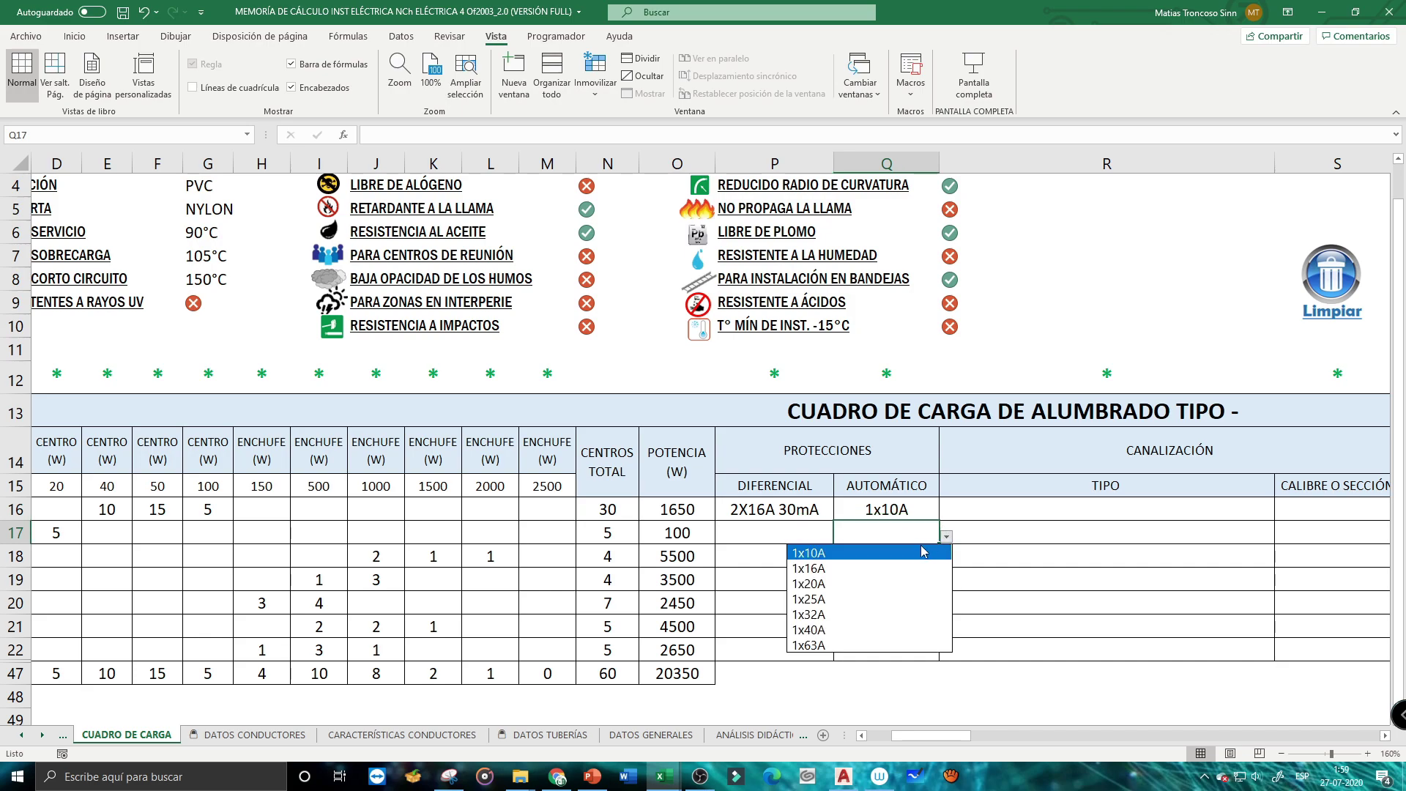
pyautogui.click(903, 575)
pyautogui.click(800, 529)
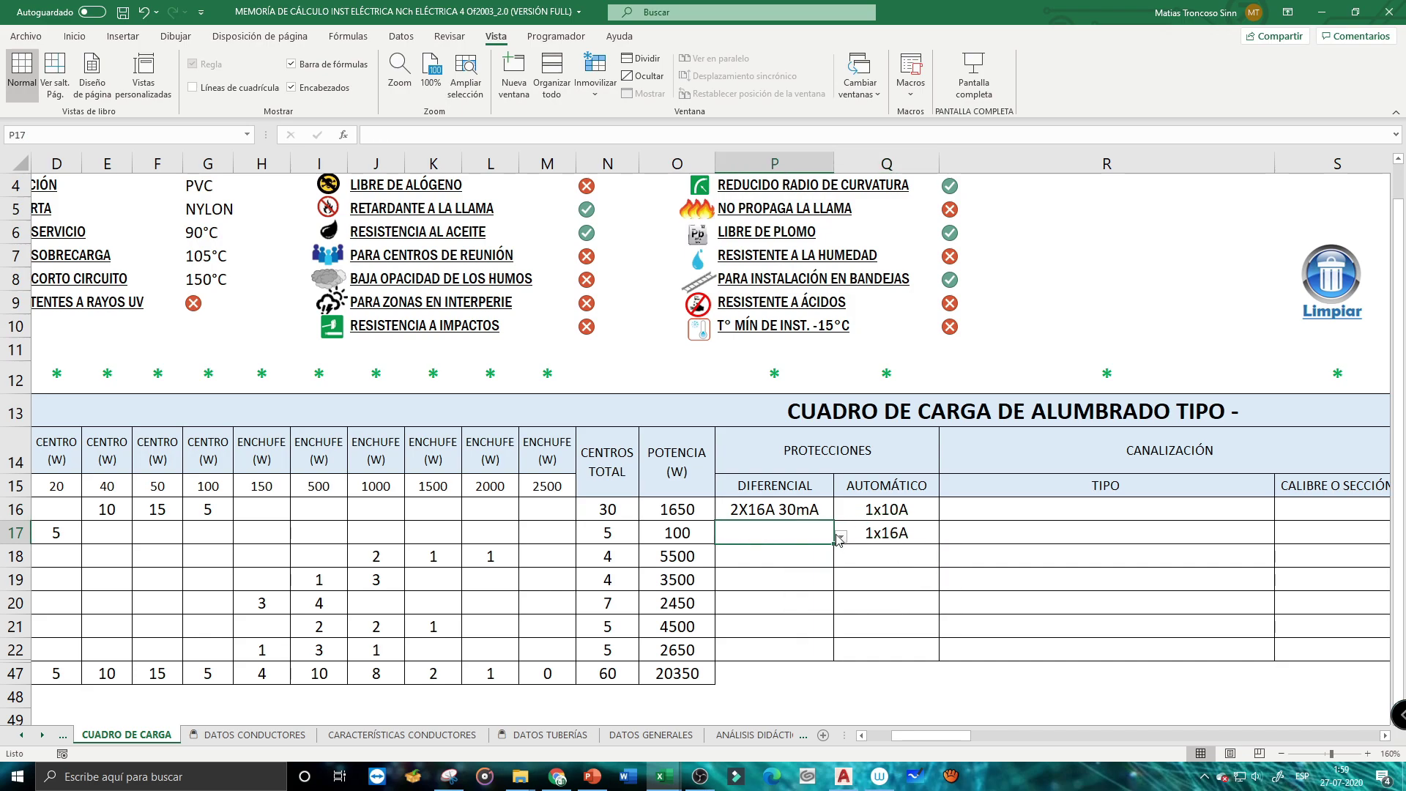
pyautogui.click(841, 536)
pyautogui.click(794, 569)
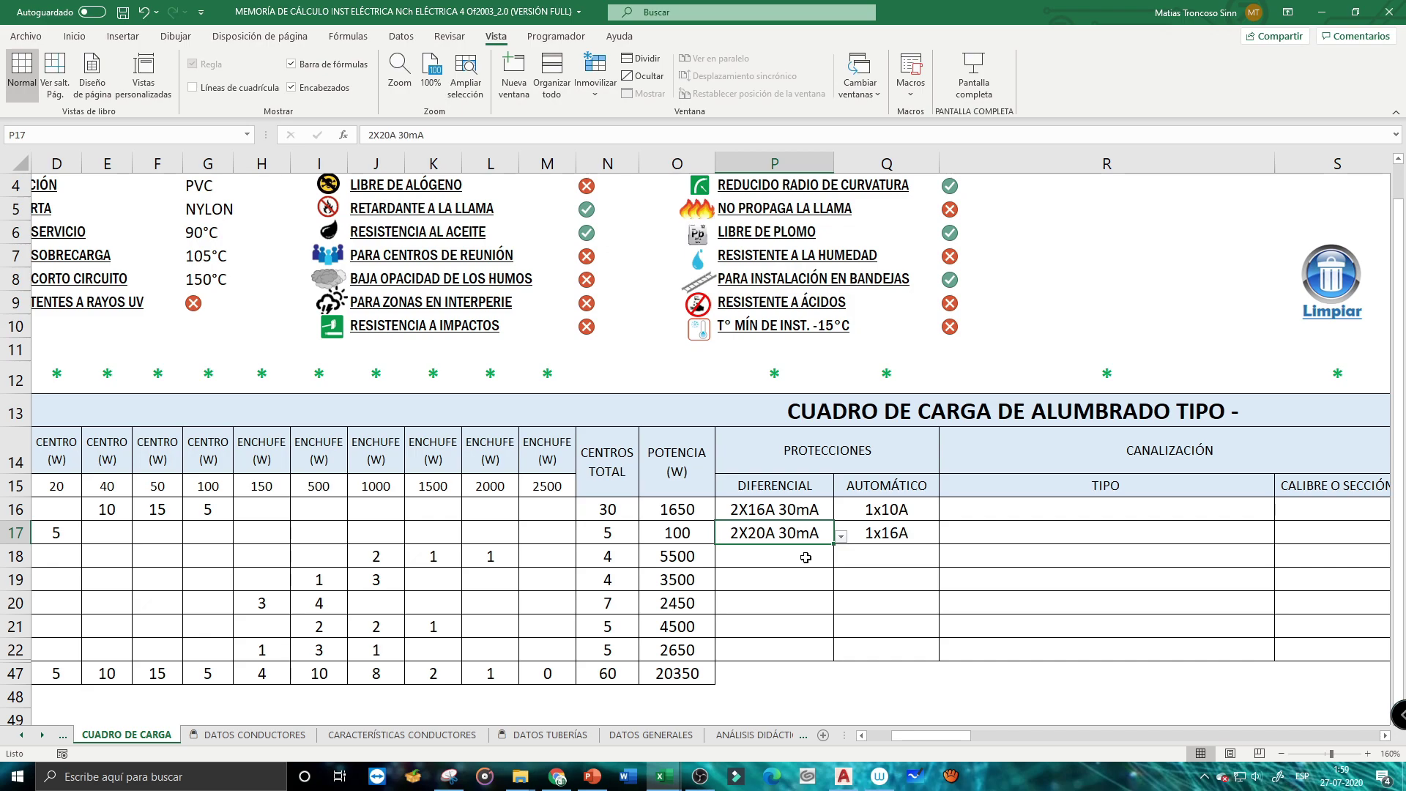
# Assign 2X32A 30mA DIFERENCIAL and 1x25A AUTOMÁTICO protections to circuits 3 to 7, and compare them with each circuit's POTENCIA
pyautogui.click(817, 558)
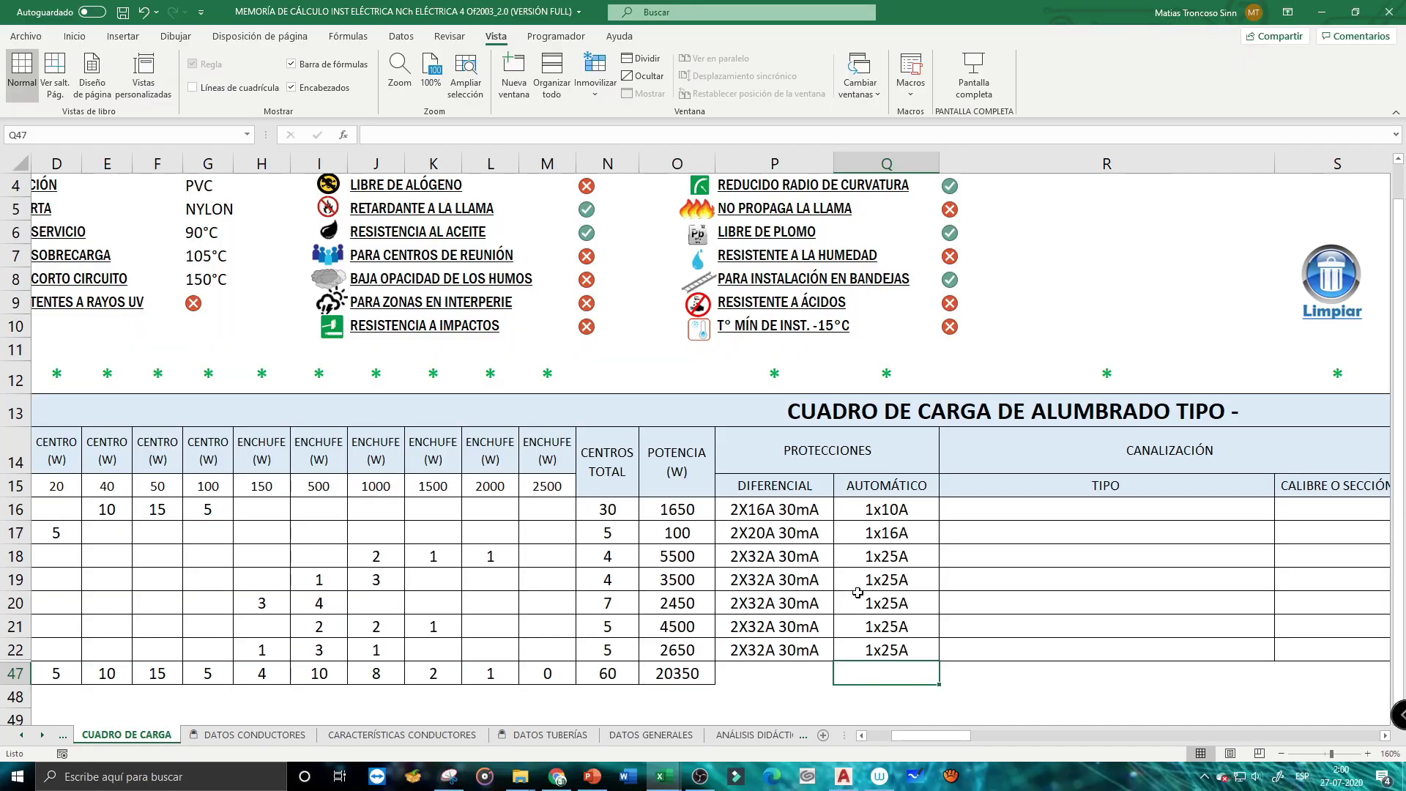
pyautogui.moveTo(888, 560); pyautogui.dragTo(883, 646)
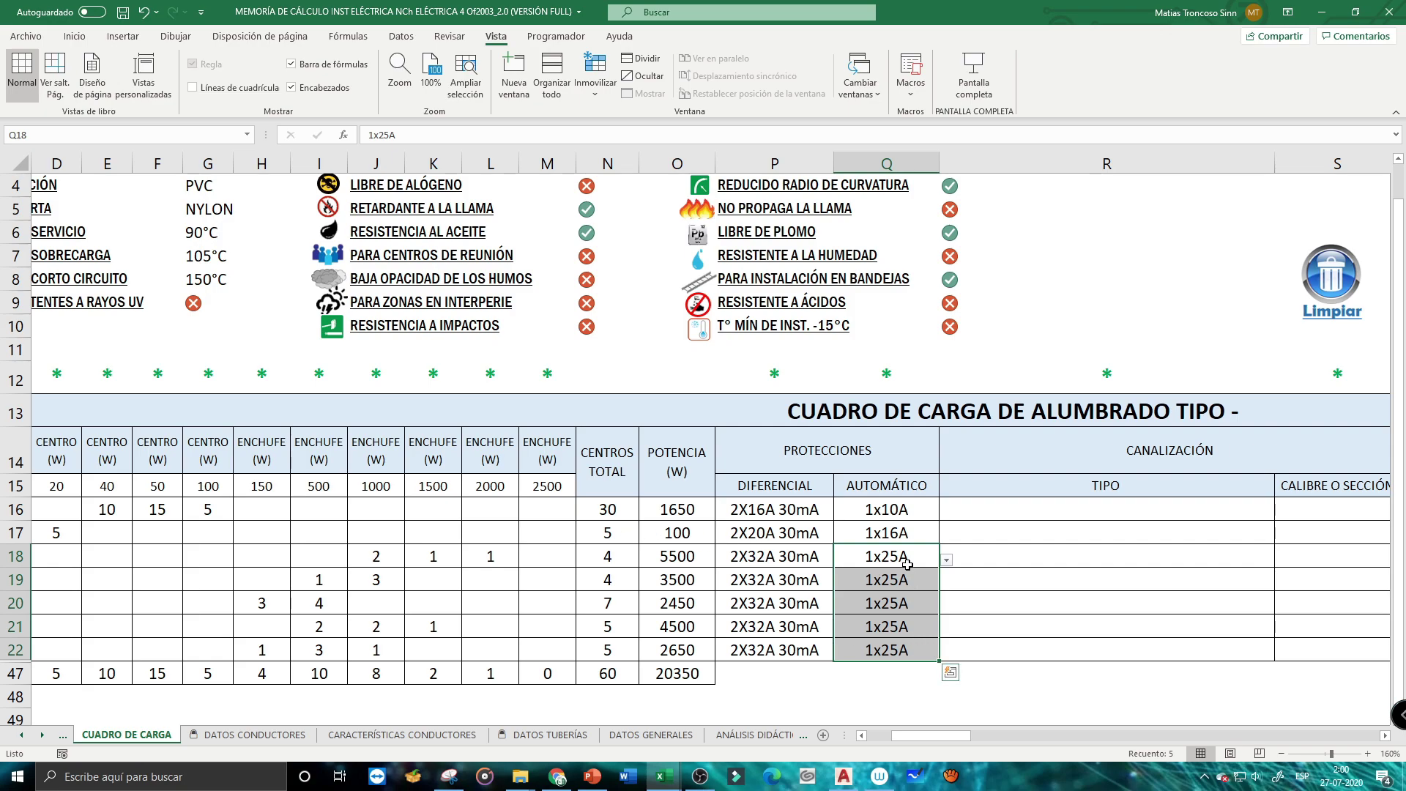
pyautogui.moveTo(680, 560); pyautogui.dragTo(678, 648)
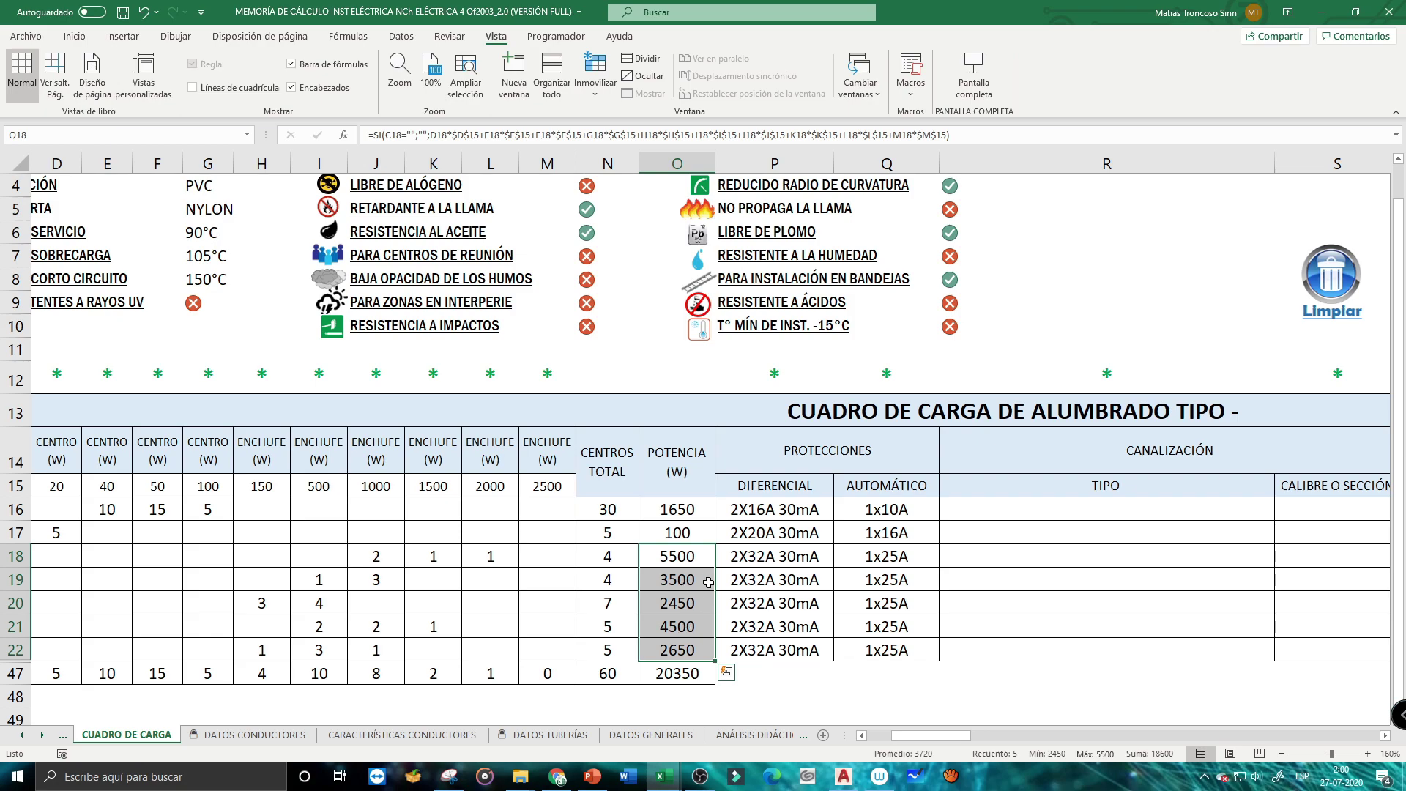
pyautogui.moveTo(890, 557); pyautogui.dragTo(895, 648)
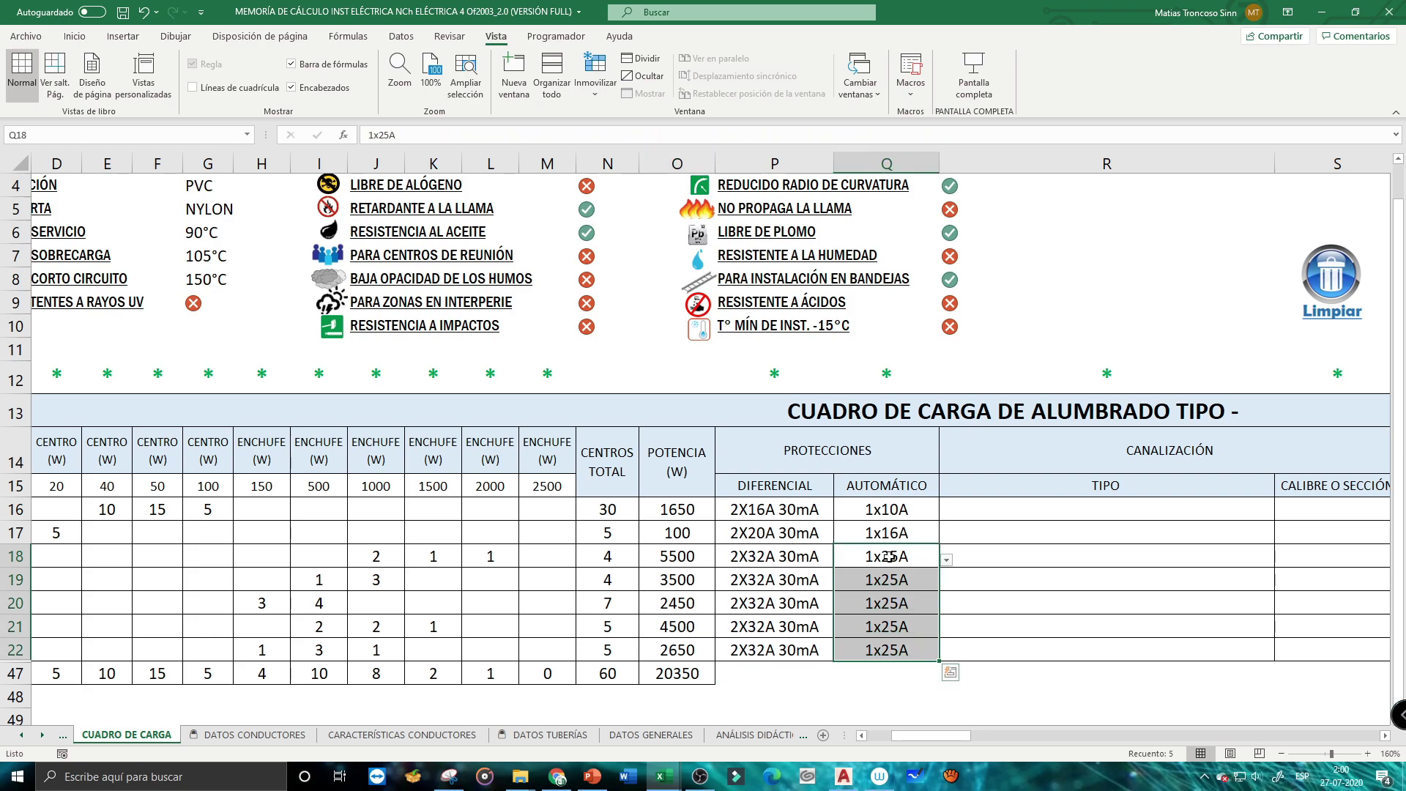
pyautogui.moveTo(677, 556); pyautogui.dragTo(686, 644)
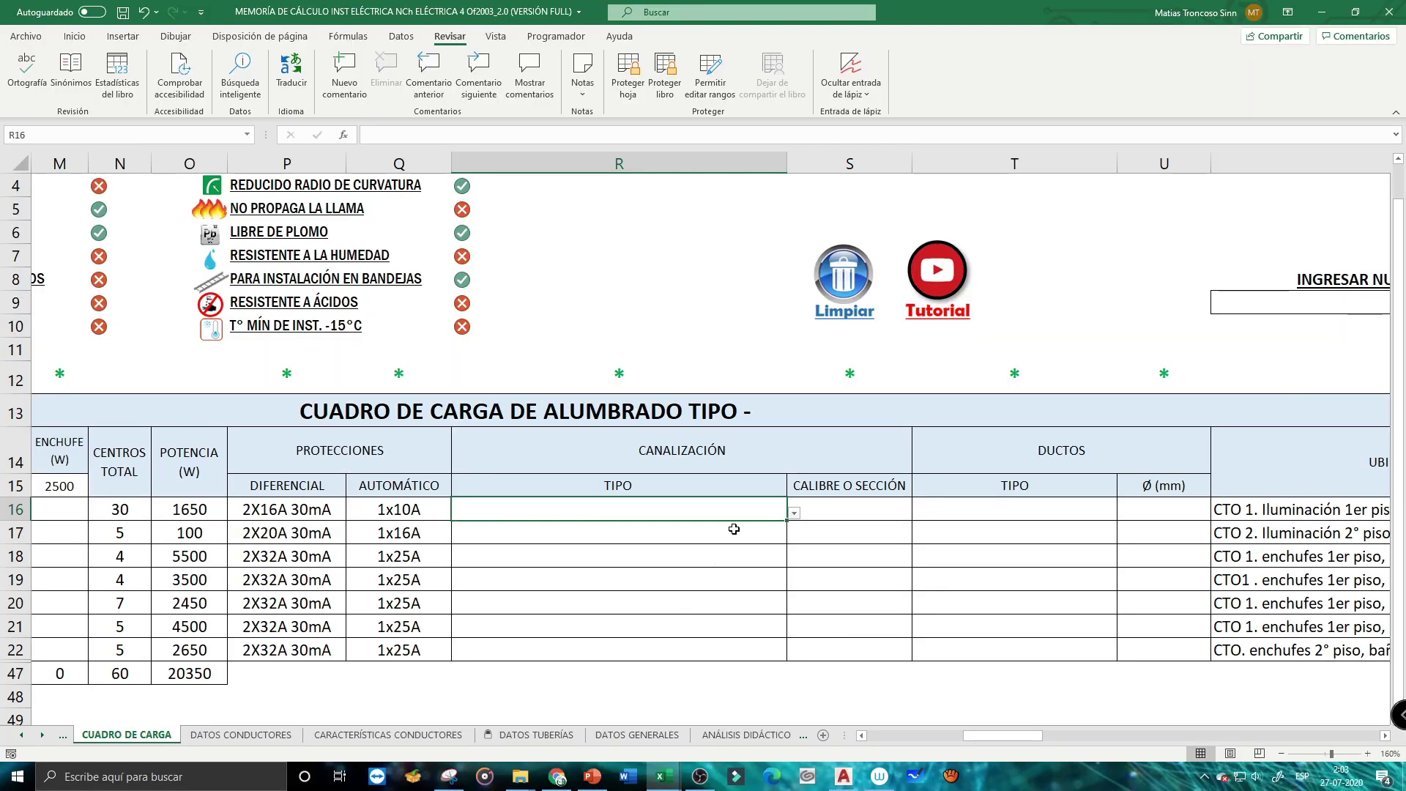
# Review the conductor types offered for circuit 1's CANALIZACIÓN and for TIPO DE CONDUCTOR, and examine the THHN_FLEX characteristics
pyautogui.click(794, 513)
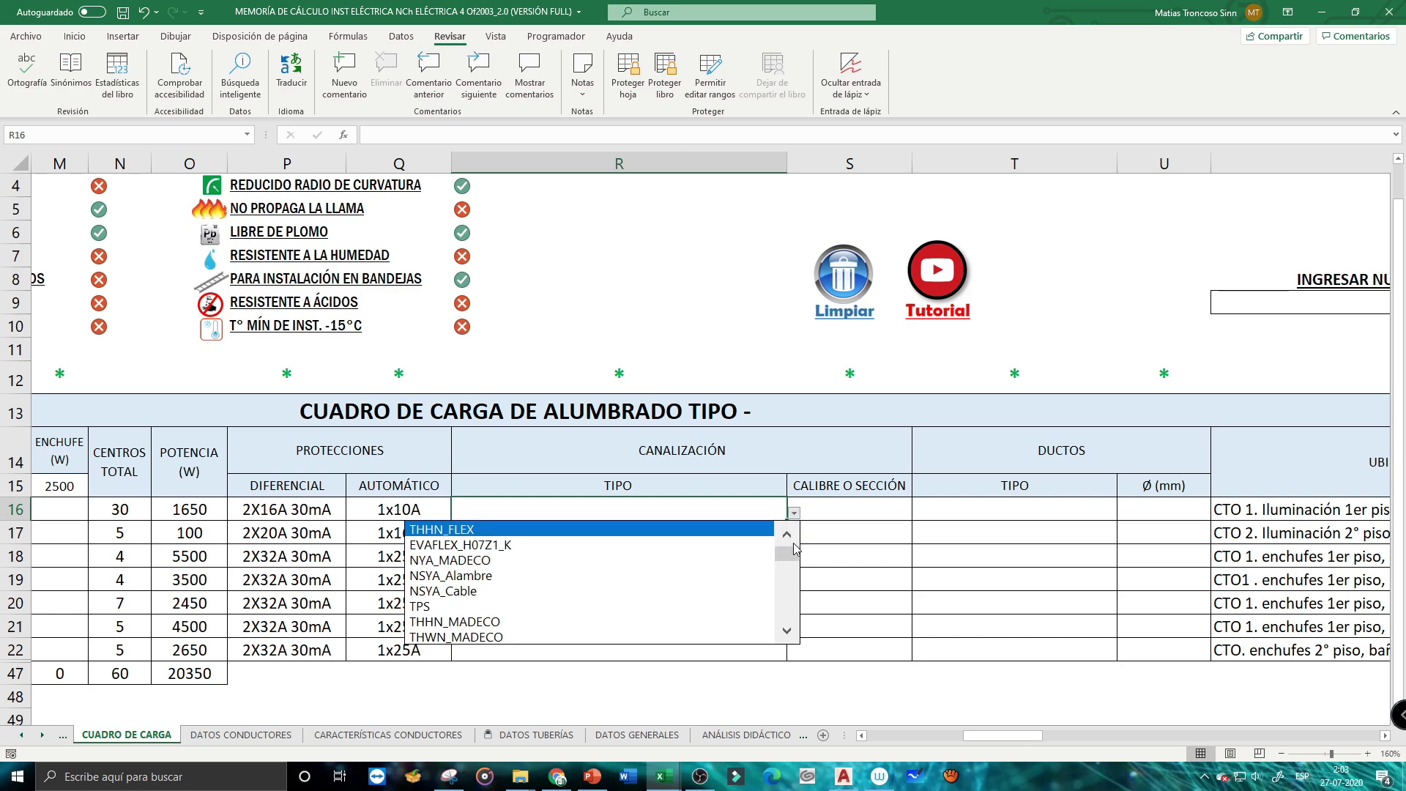
pyautogui.press('Escape')
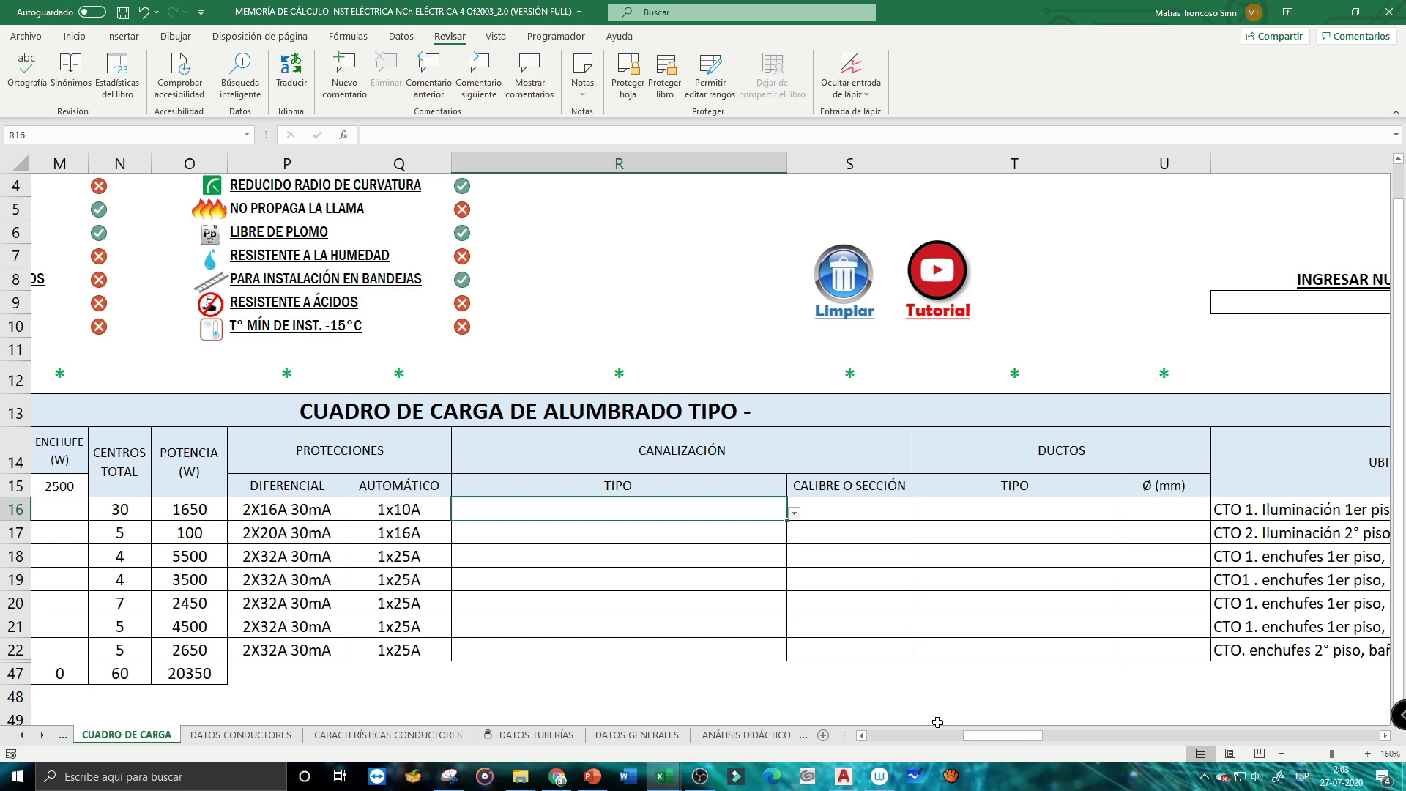
pyautogui.moveTo(966, 735); pyautogui.dragTo(857, 735)
pyautogui.scroll(1, 650, 574)
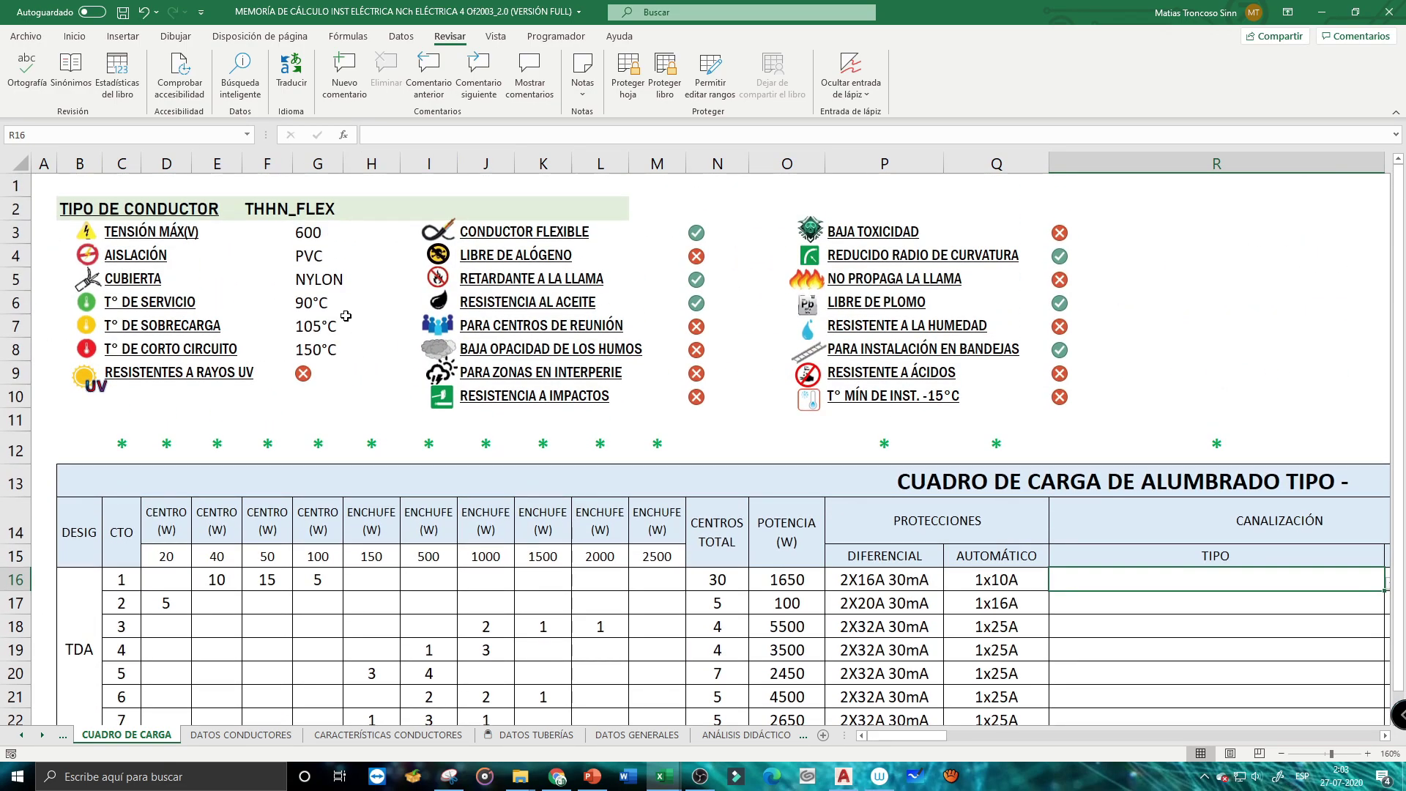
pyautogui.click(309, 206)
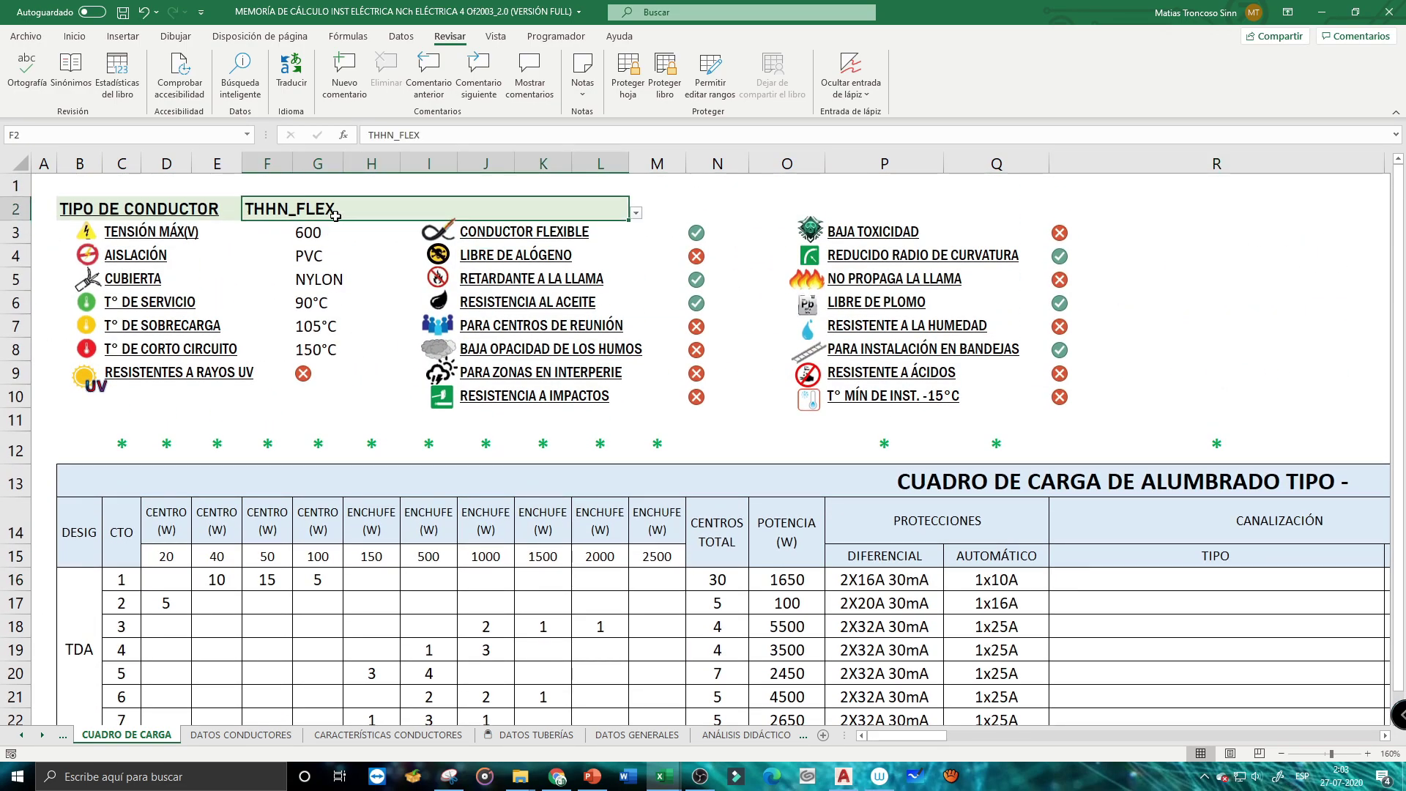
pyautogui.click(636, 213)
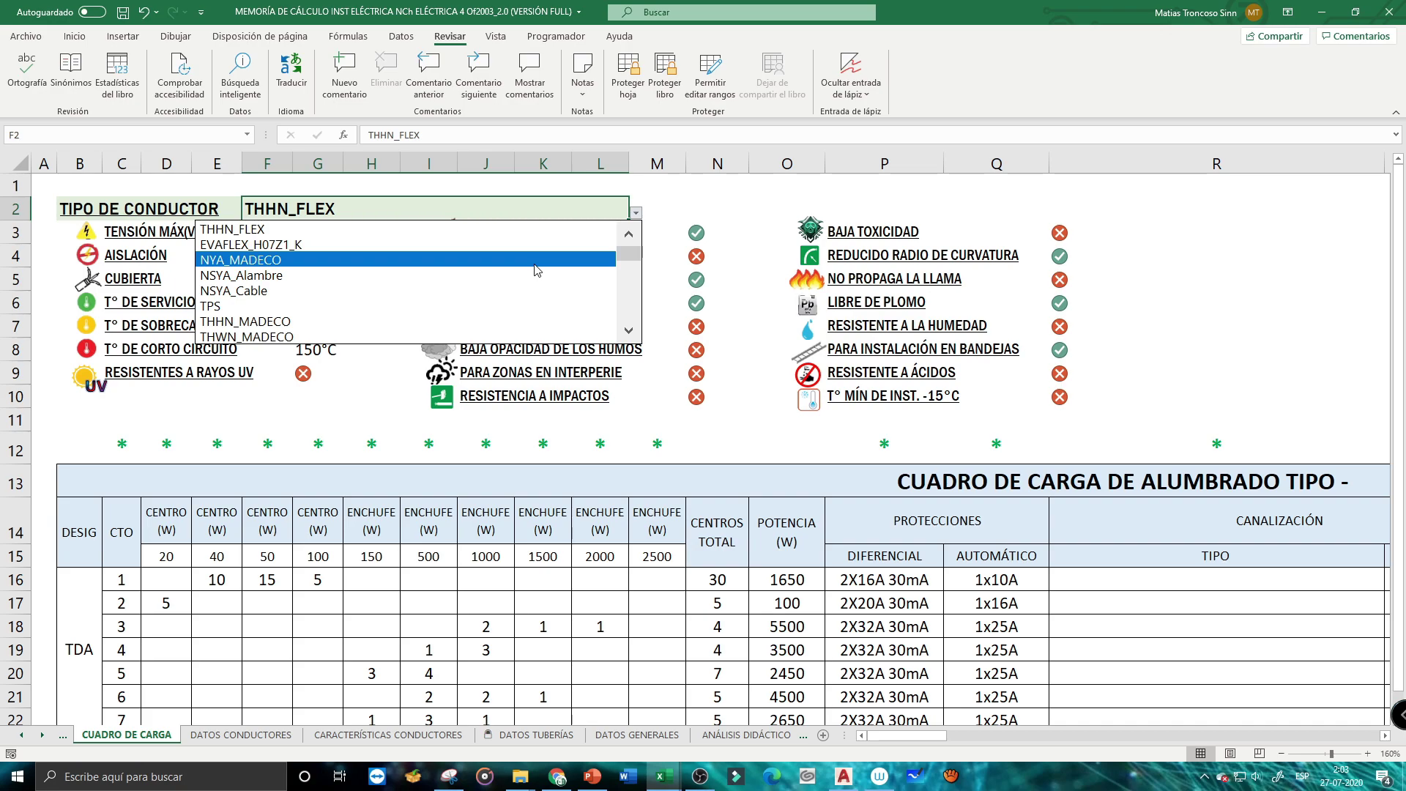
pyautogui.click(681, 203)
pyautogui.click(636, 212)
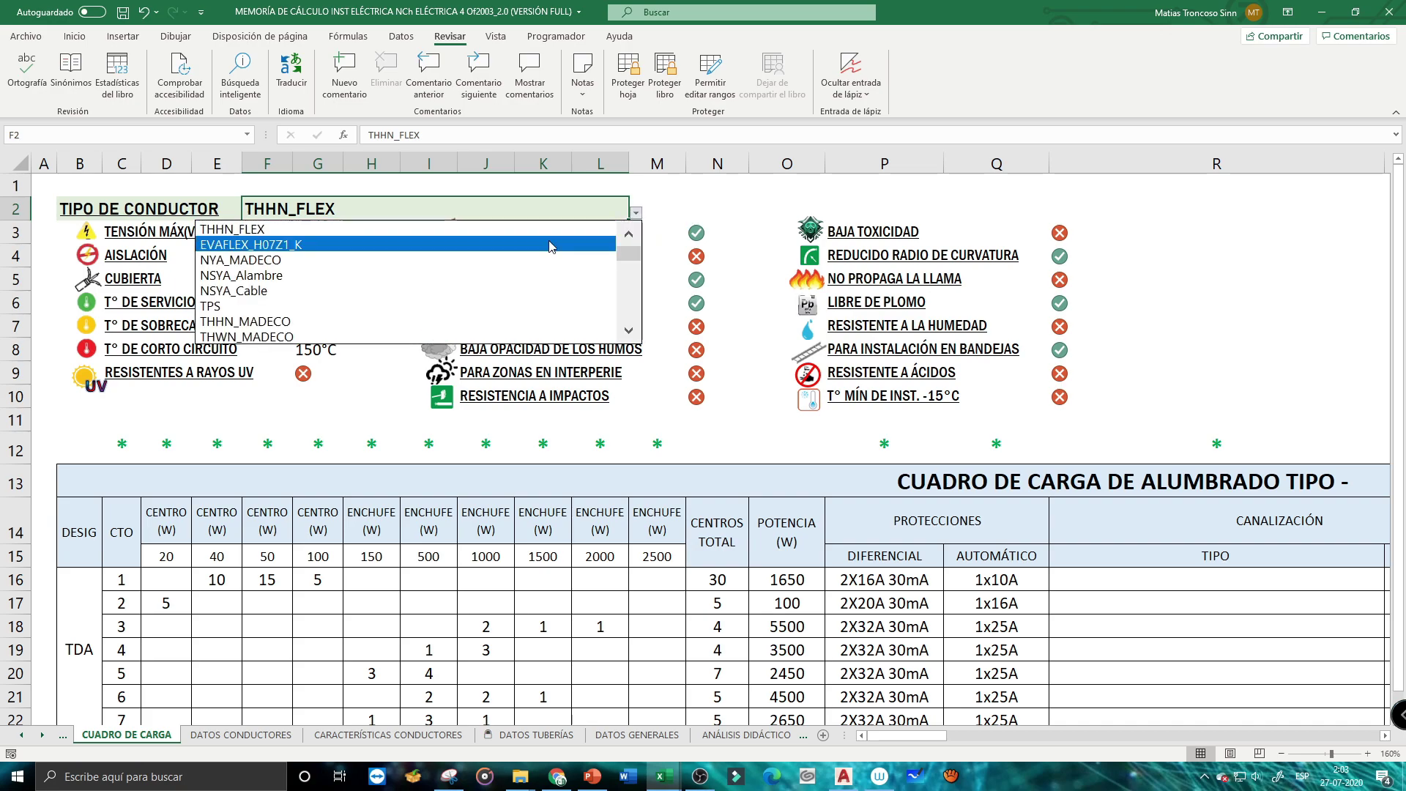
pyautogui.click(702, 204)
pyautogui.click(731, 207)
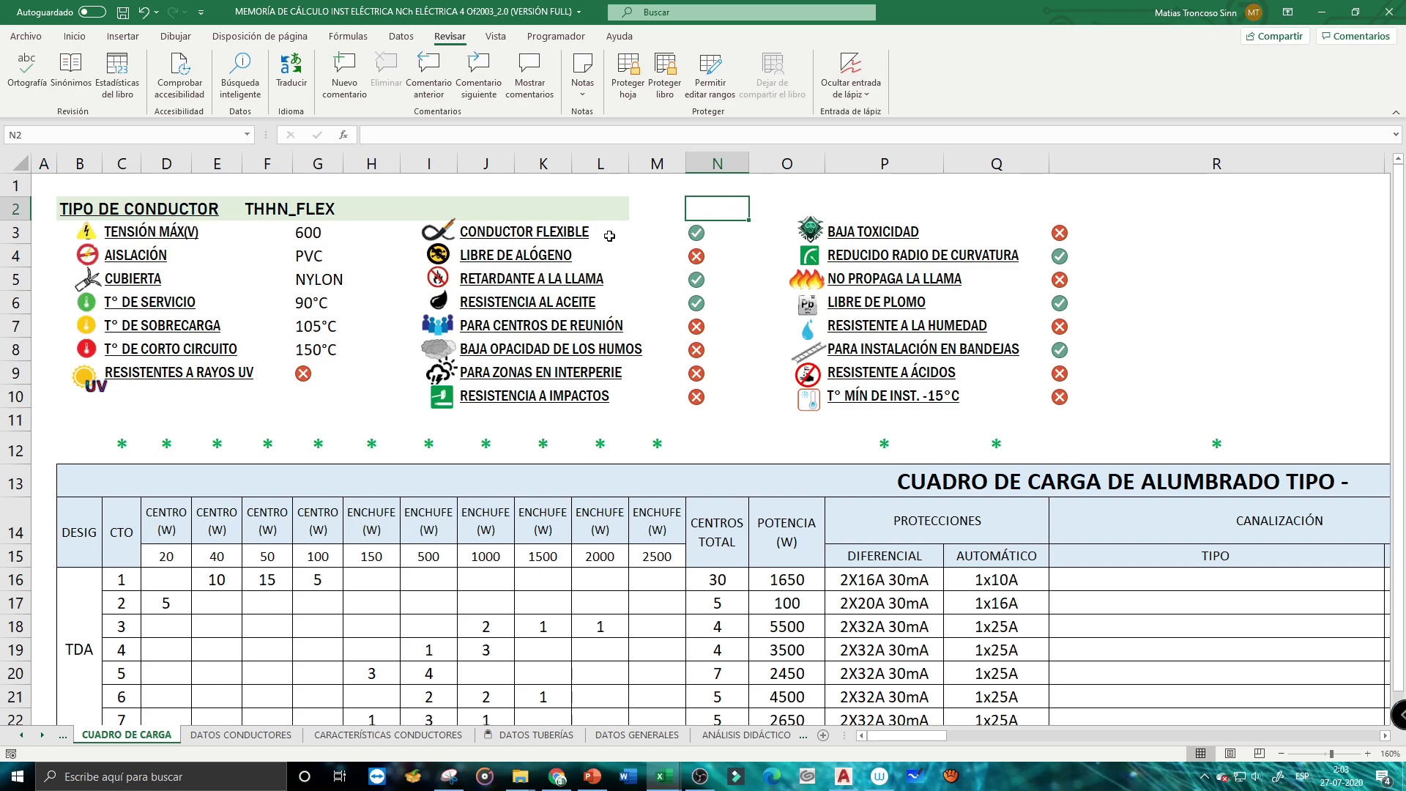
pyautogui.moveTo(650, 236); pyautogui.dragTo(1032, 396)
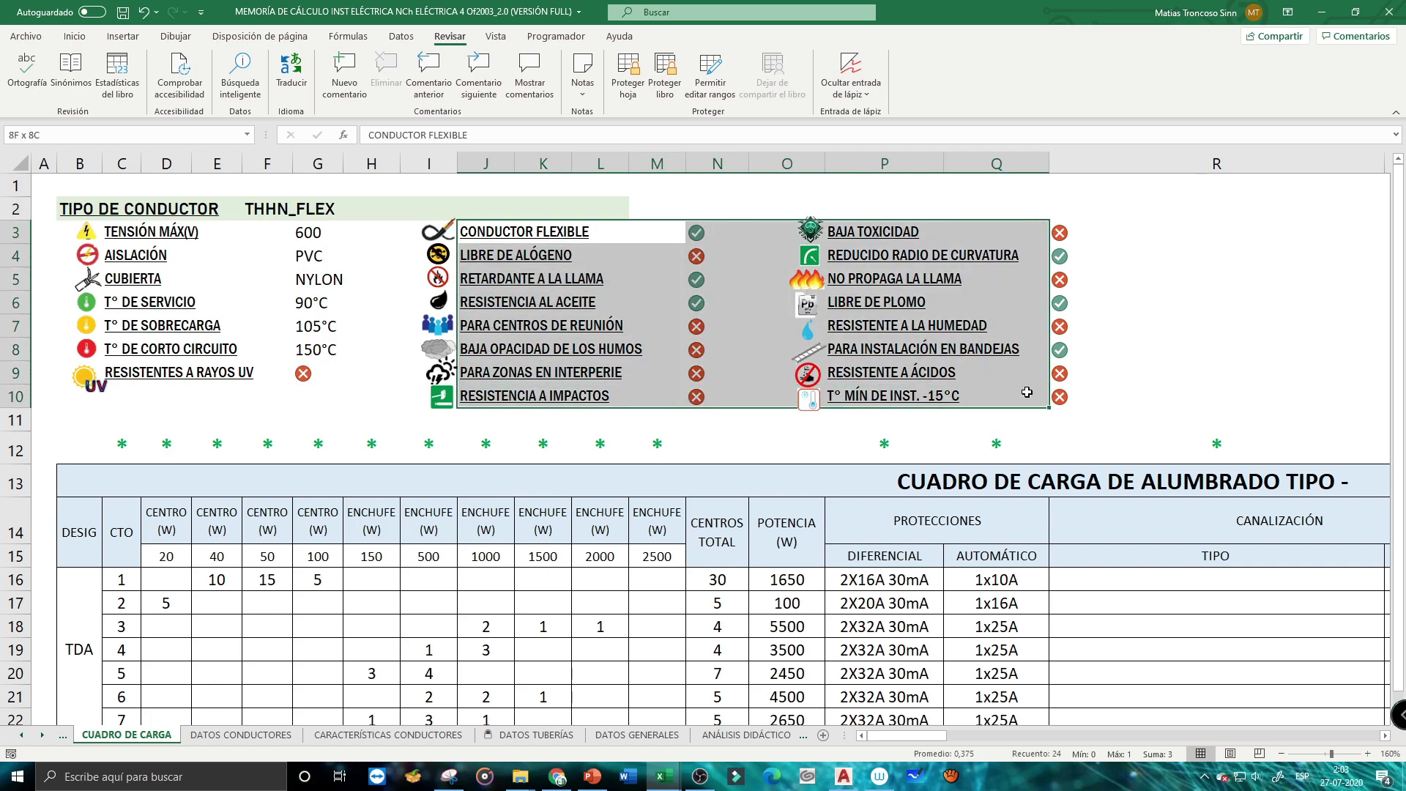
# Switch TIPO DE CONDUCTOR to NYA_MADECO and after that to NSYA_Cable to compare their characteristics
pyautogui.click(501, 211)
pyautogui.click(636, 213)
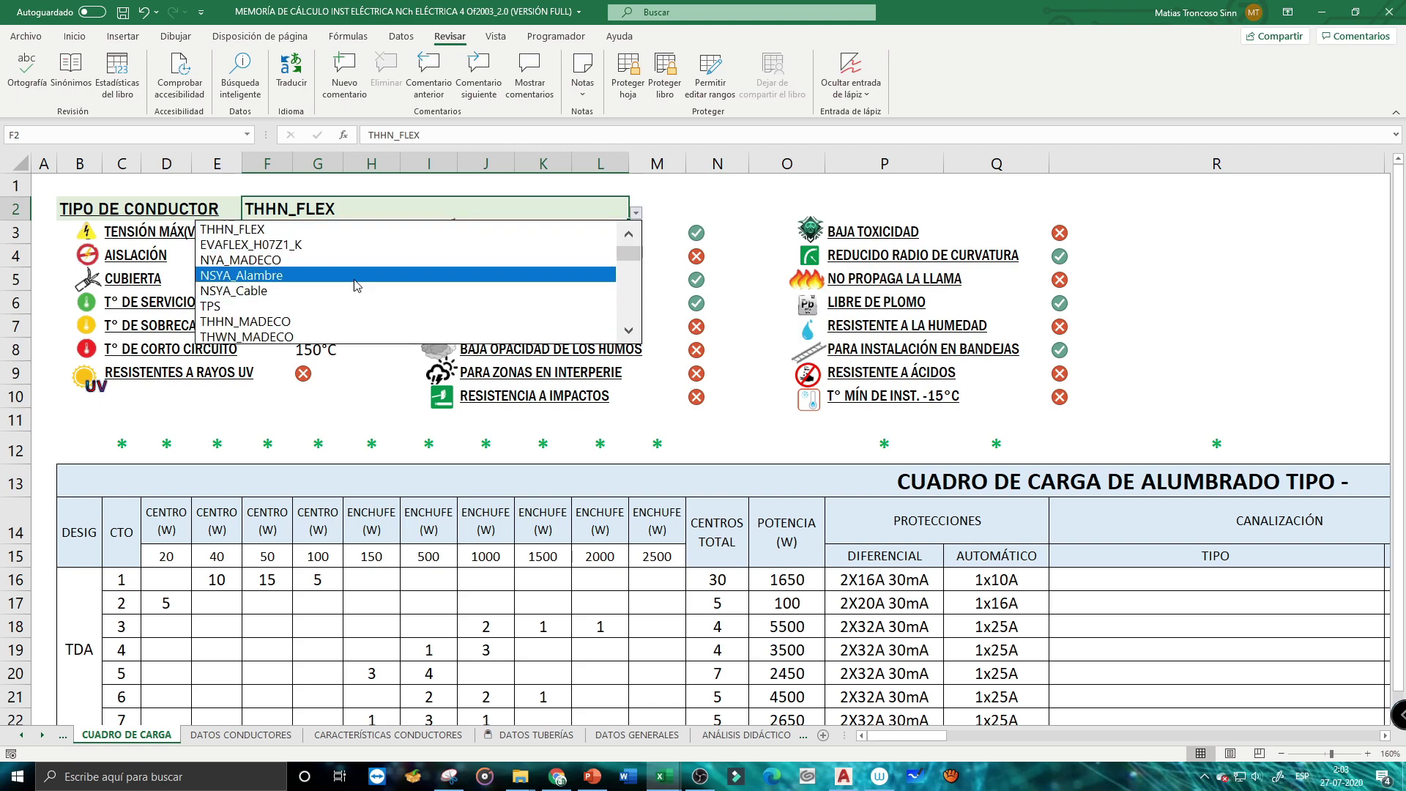
pyautogui.click(395, 260)
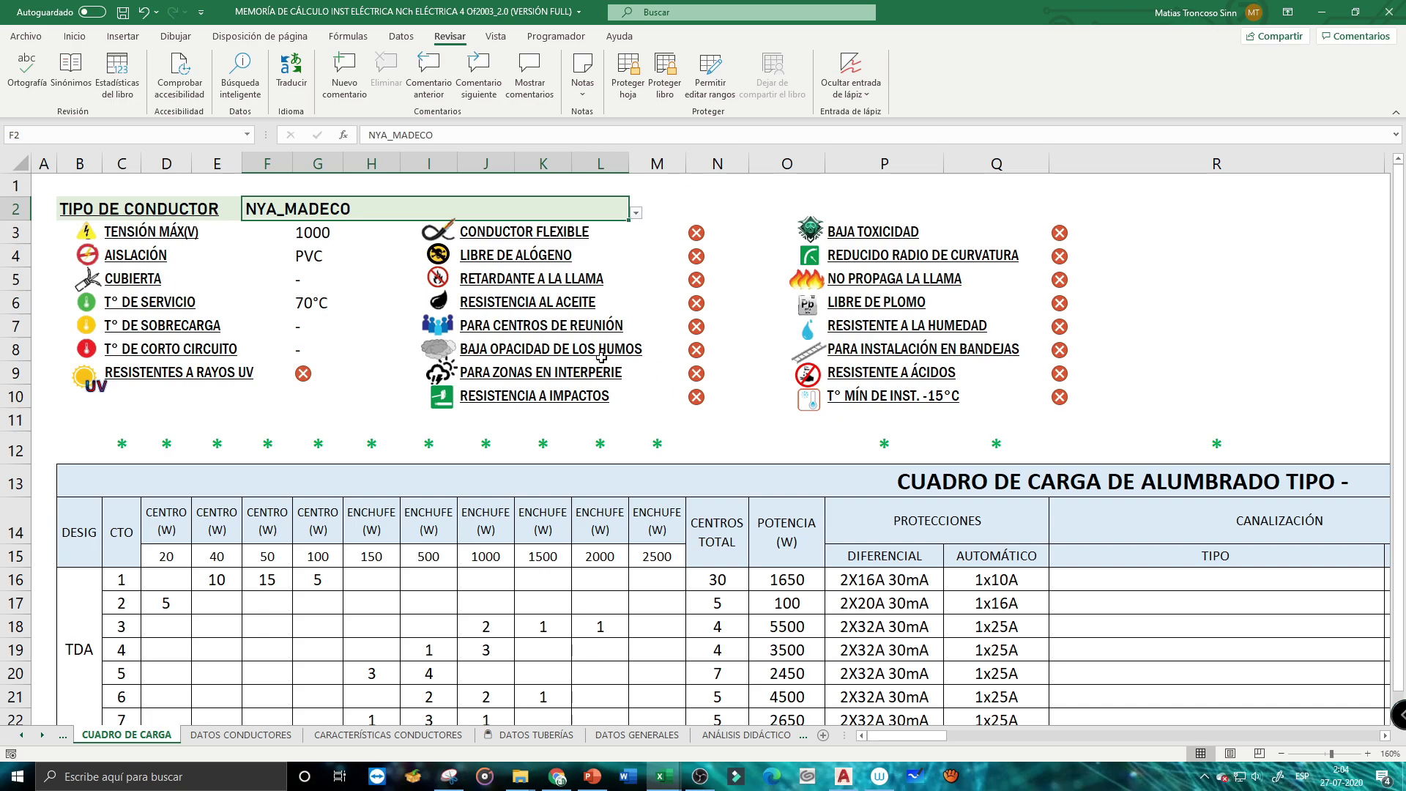
pyautogui.click(636, 213)
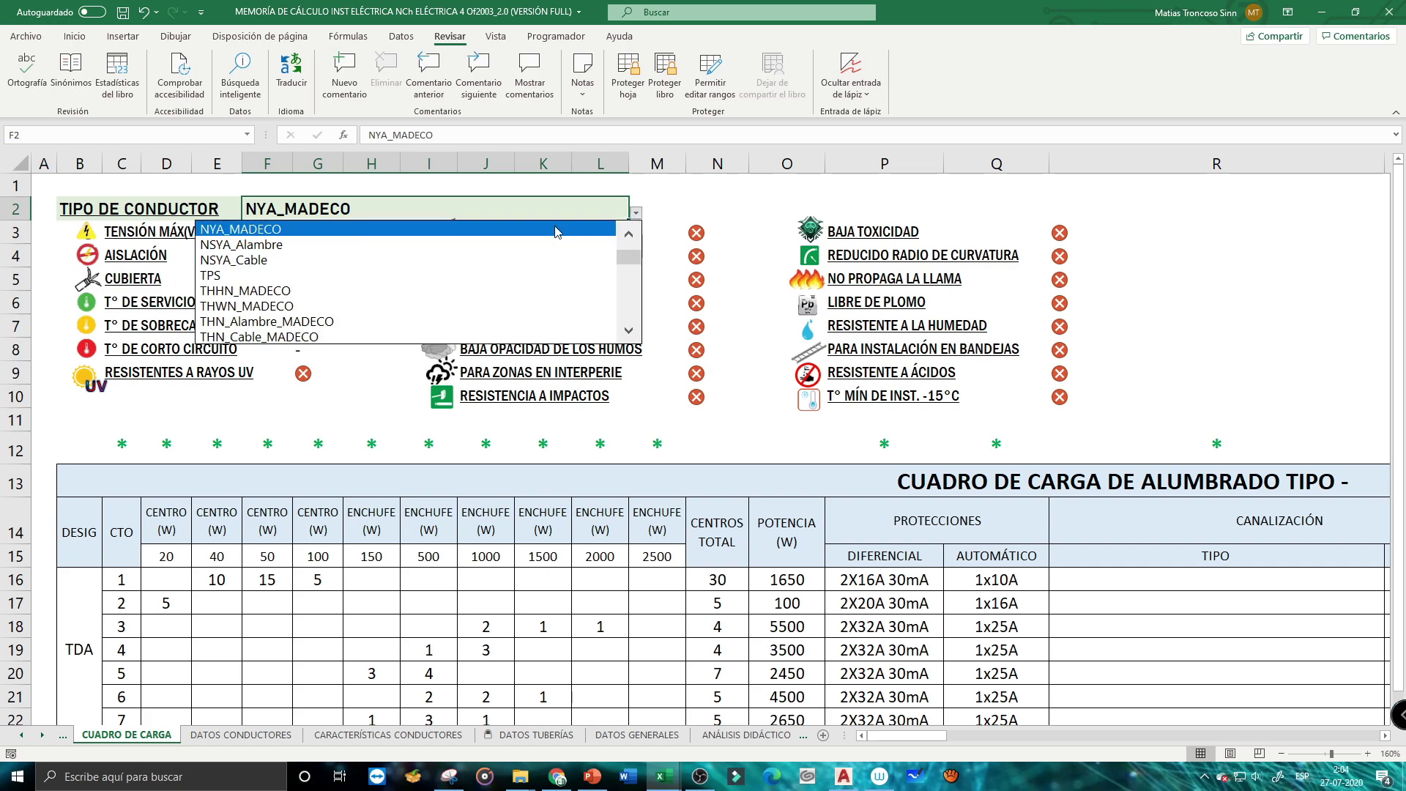
pyautogui.click(408, 261)
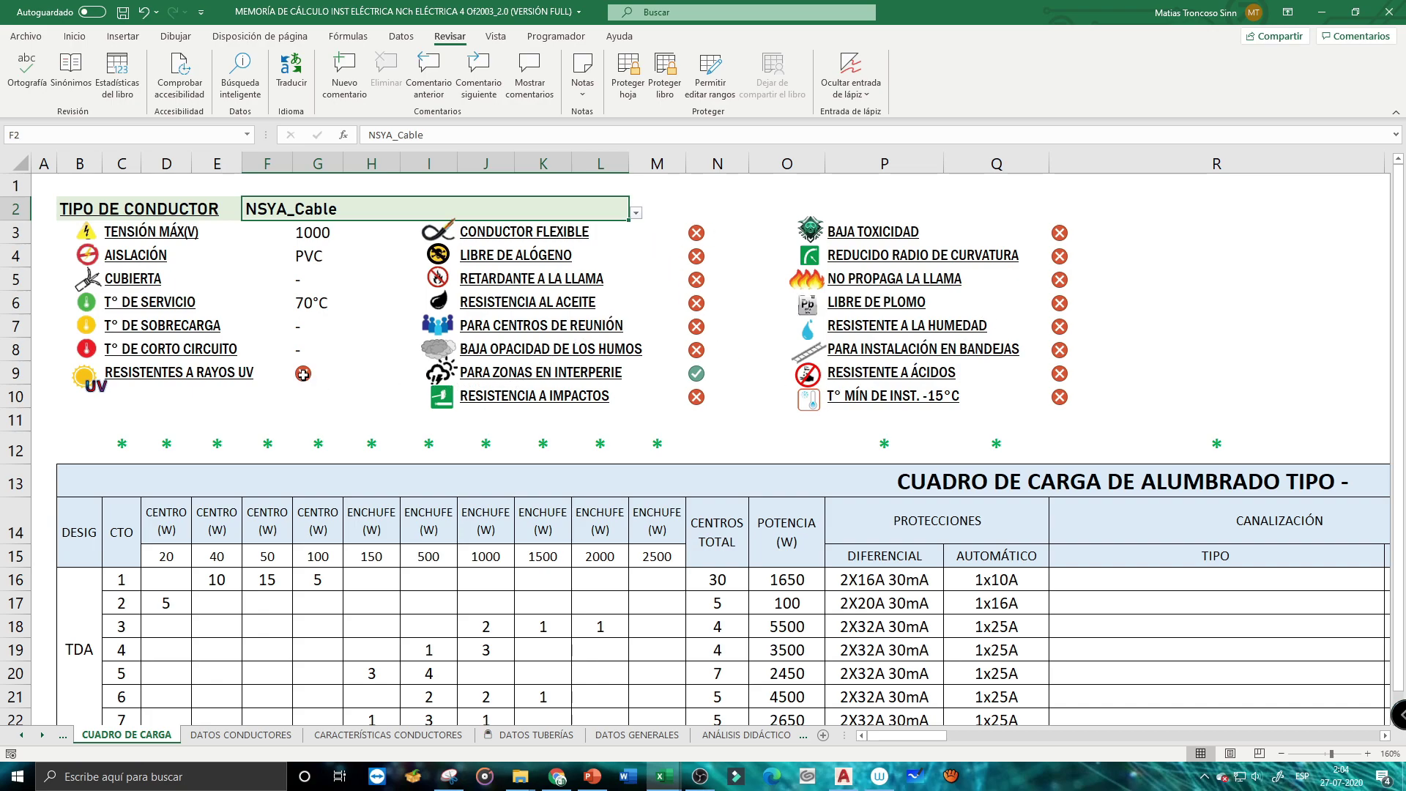
# Switch TIPO DE CONDUCTOR to THHN_MADECO to compare its characteristics, and set it back to THHN_FLEX
pyautogui.click(635, 213)
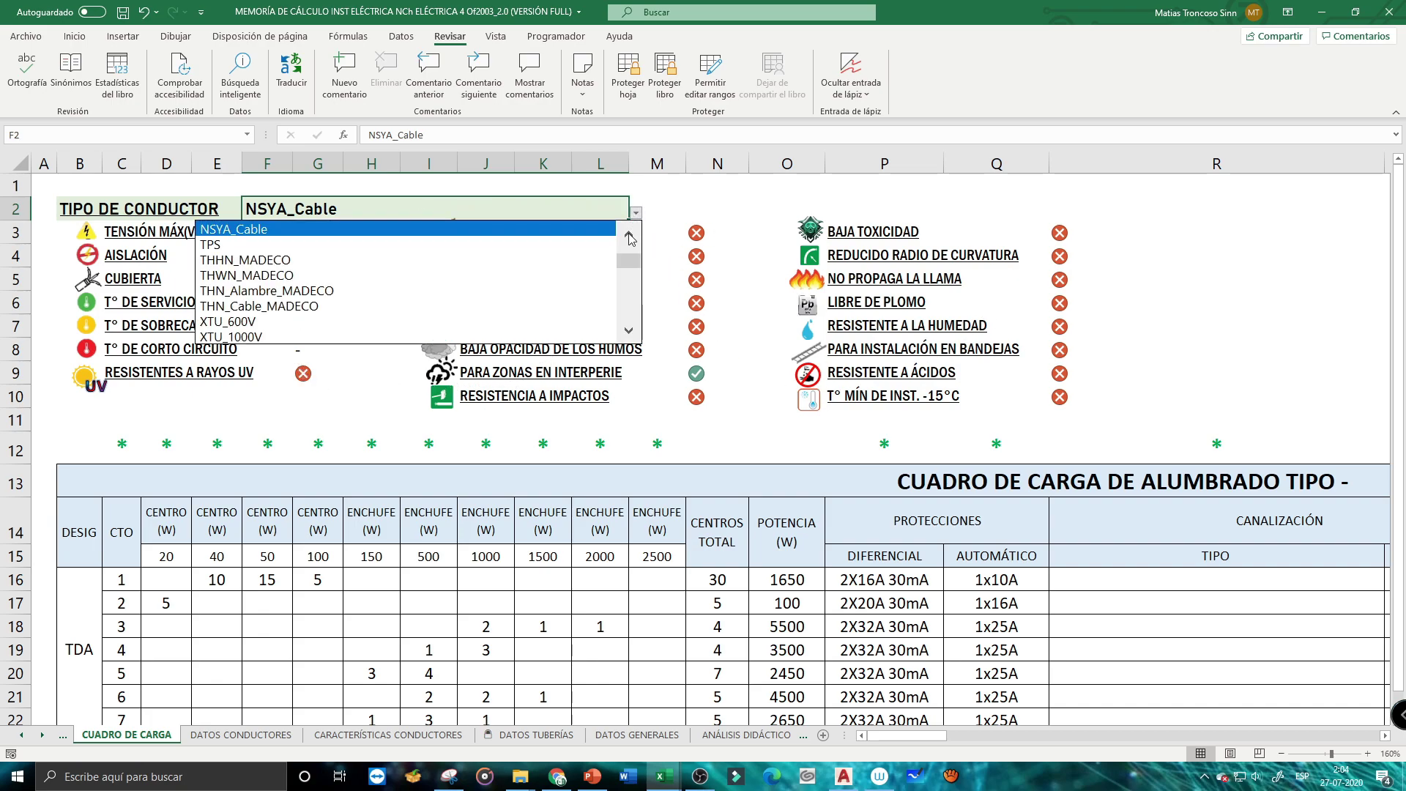
pyautogui.click(630, 236)
pyautogui.moveTo(629, 249)
pyautogui.mouseDown()
pyautogui.moveTo(629, 305)
pyautogui.moveTo(628, 253)
pyautogui.mouseUp()
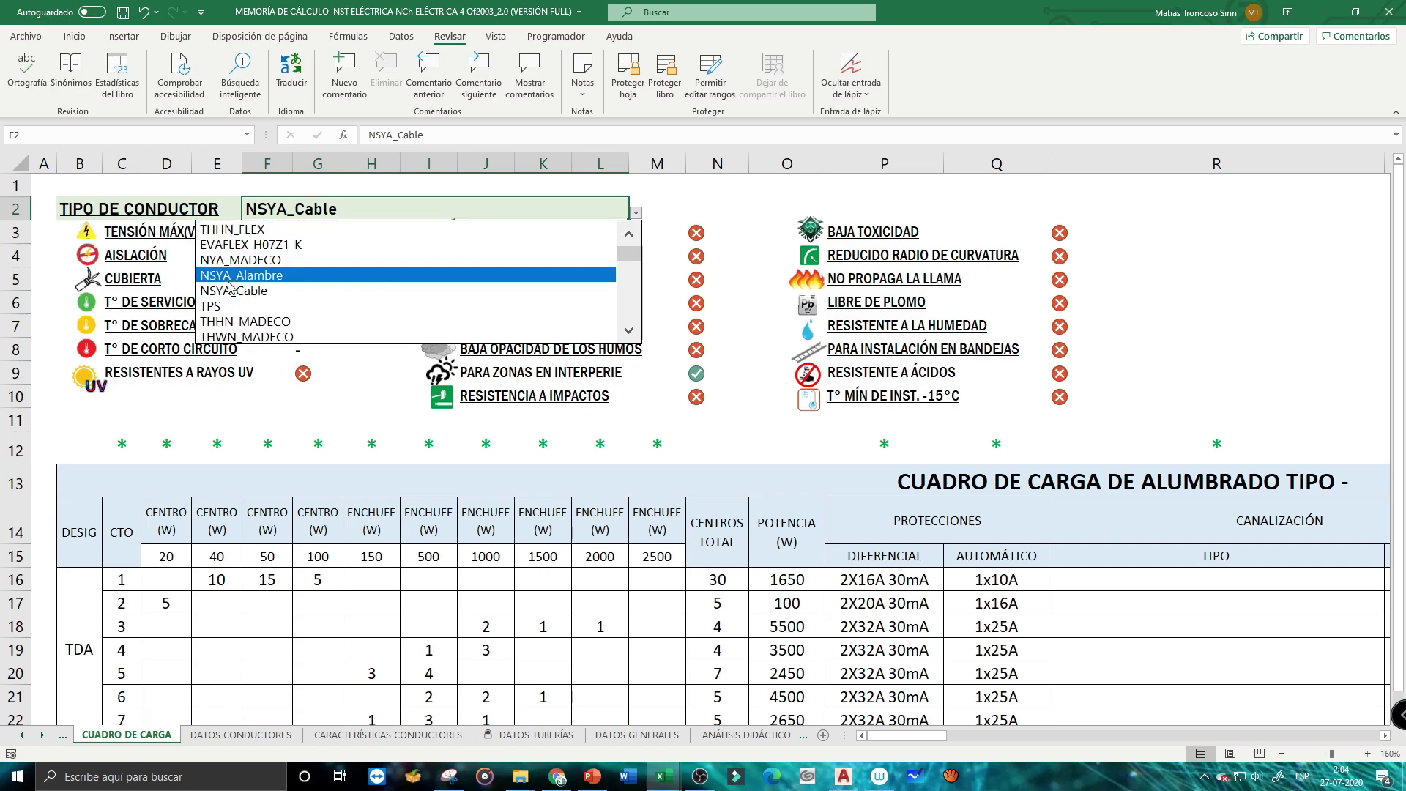
pyautogui.click(248, 322)
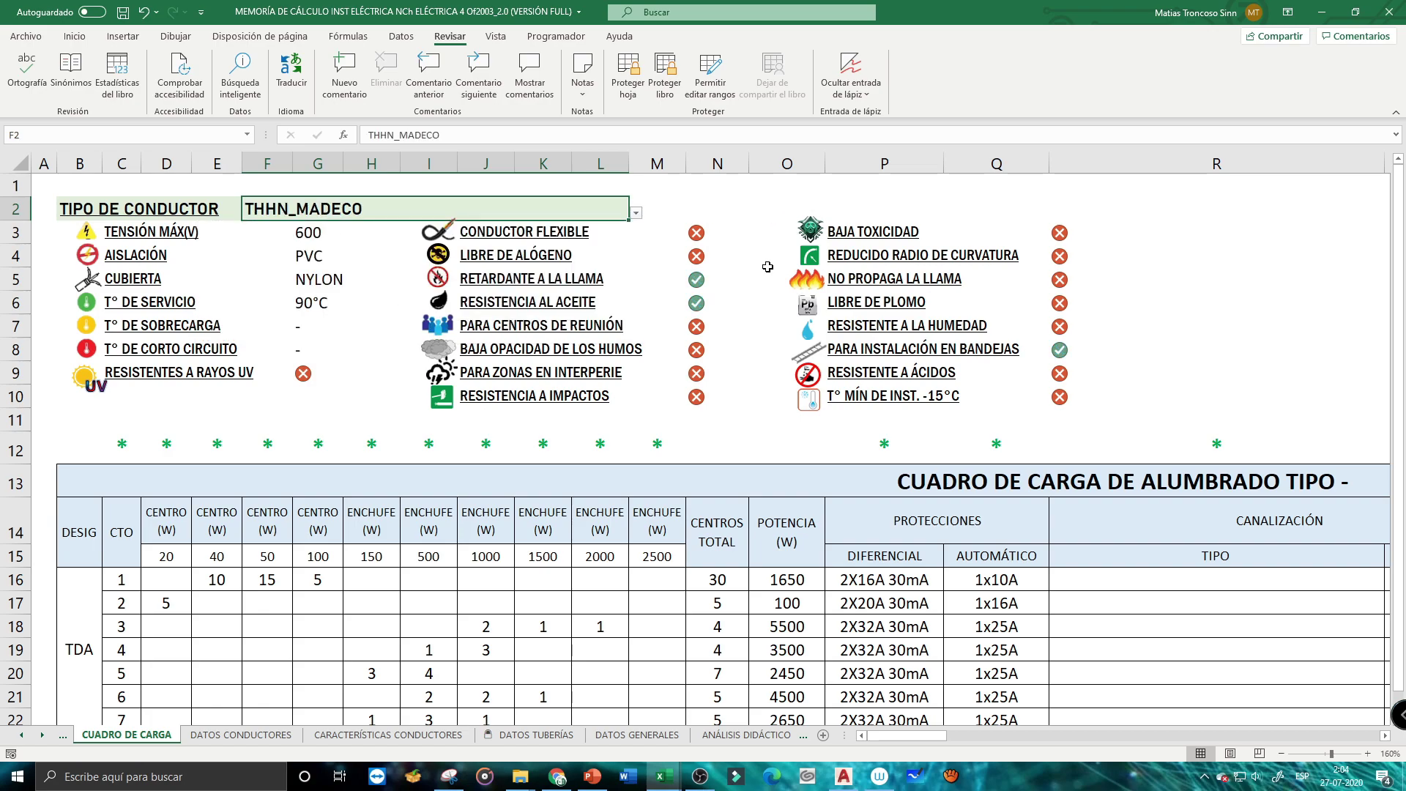
pyautogui.click(636, 212)
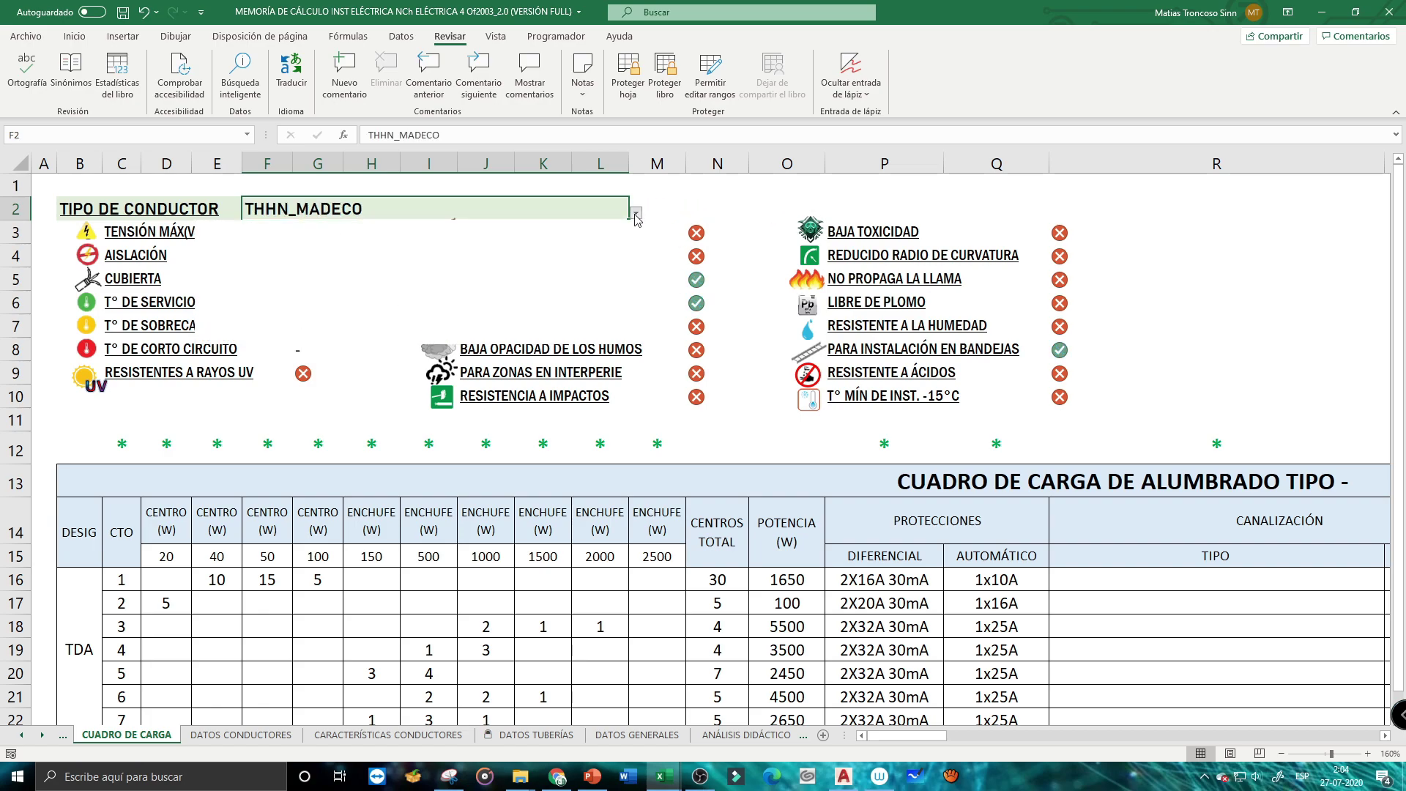
pyautogui.scroll(2, 530, 278)
pyautogui.click(530, 230)
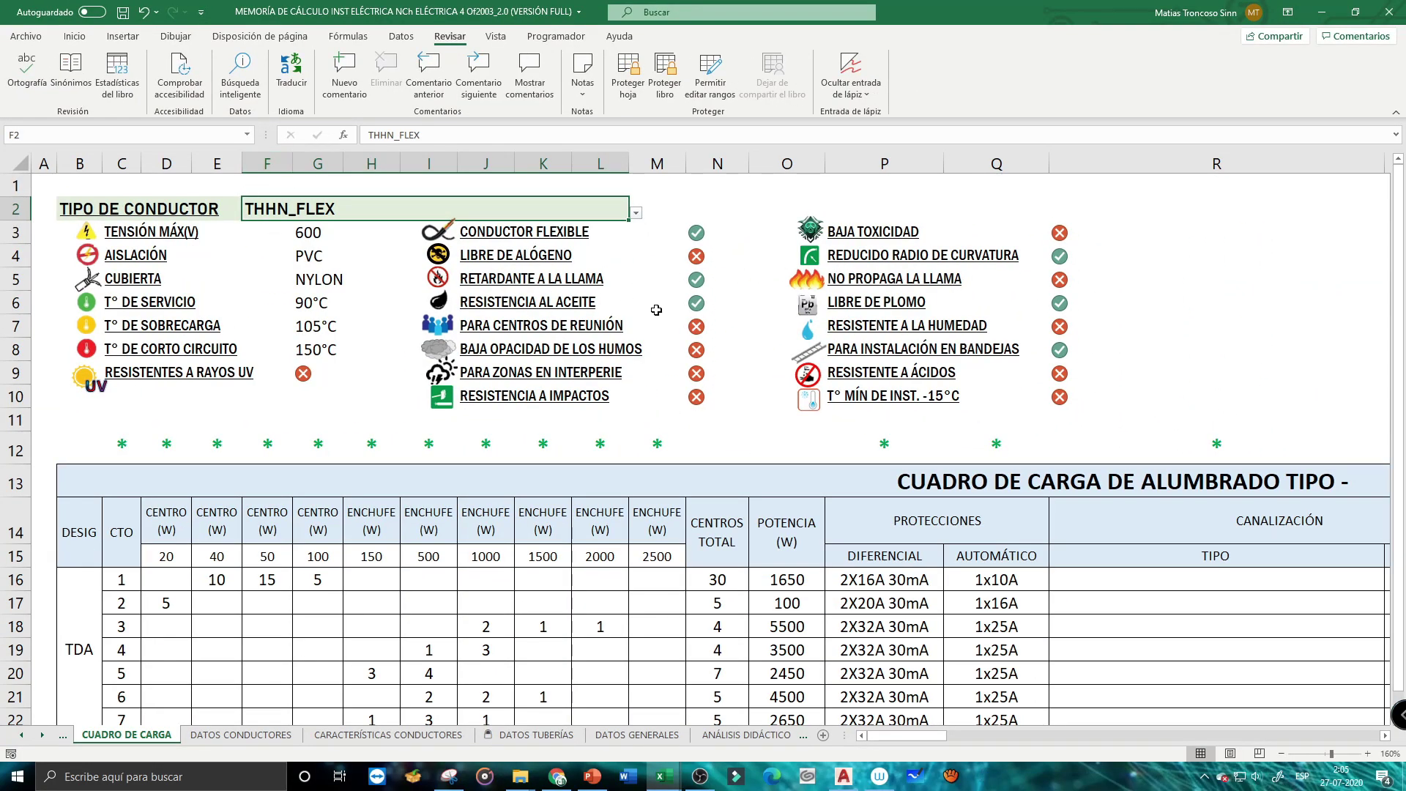
# Set circuit 1's CANALIZACIÓN to a THHN_FLEX conductor with an N°12AWG gauge
pyautogui.moveTo(887, 741); pyautogui.dragTo(951, 741)
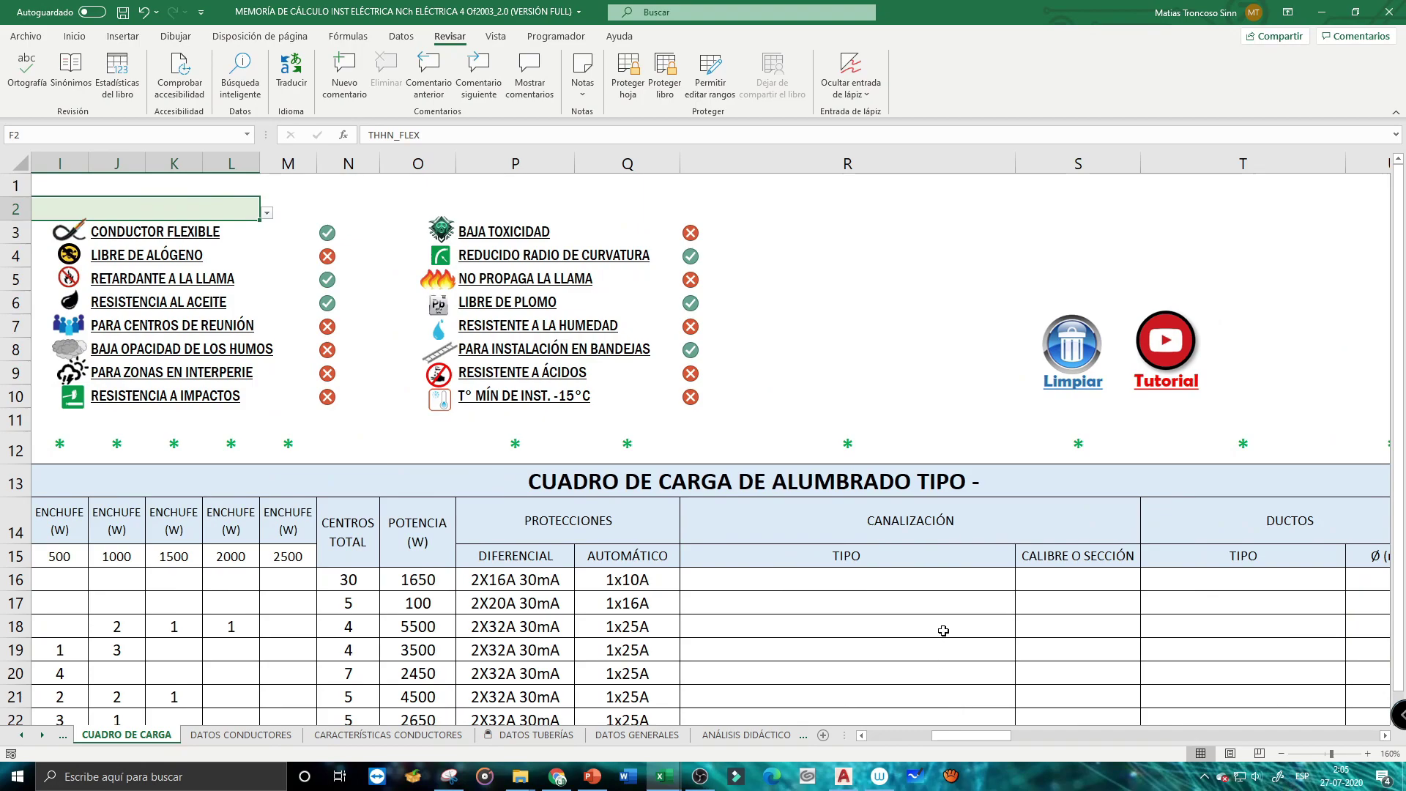
pyautogui.scroll(-2, 937, 458)
pyautogui.click(959, 439)
pyautogui.click(1022, 443)
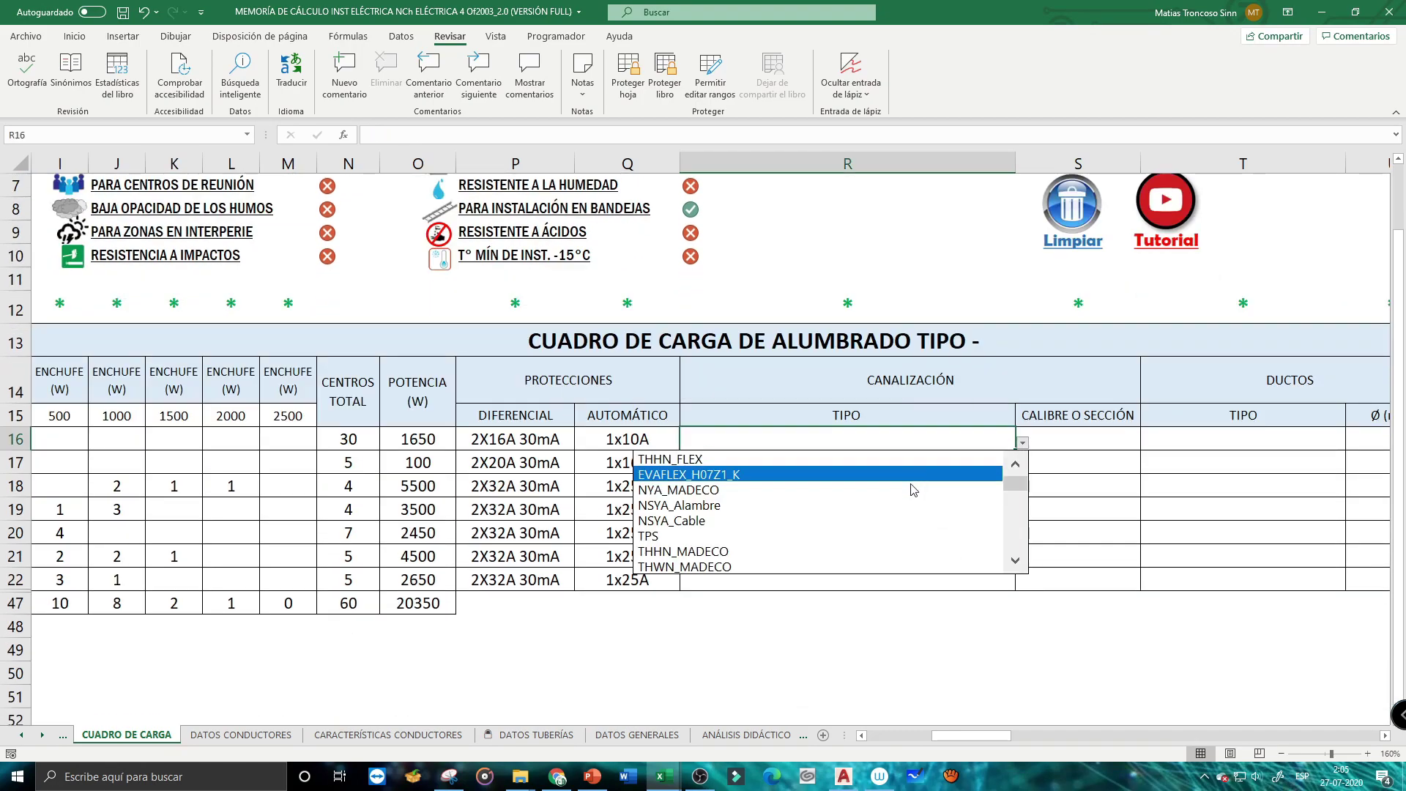
pyautogui.click(911, 459)
pyautogui.click(1068, 438)
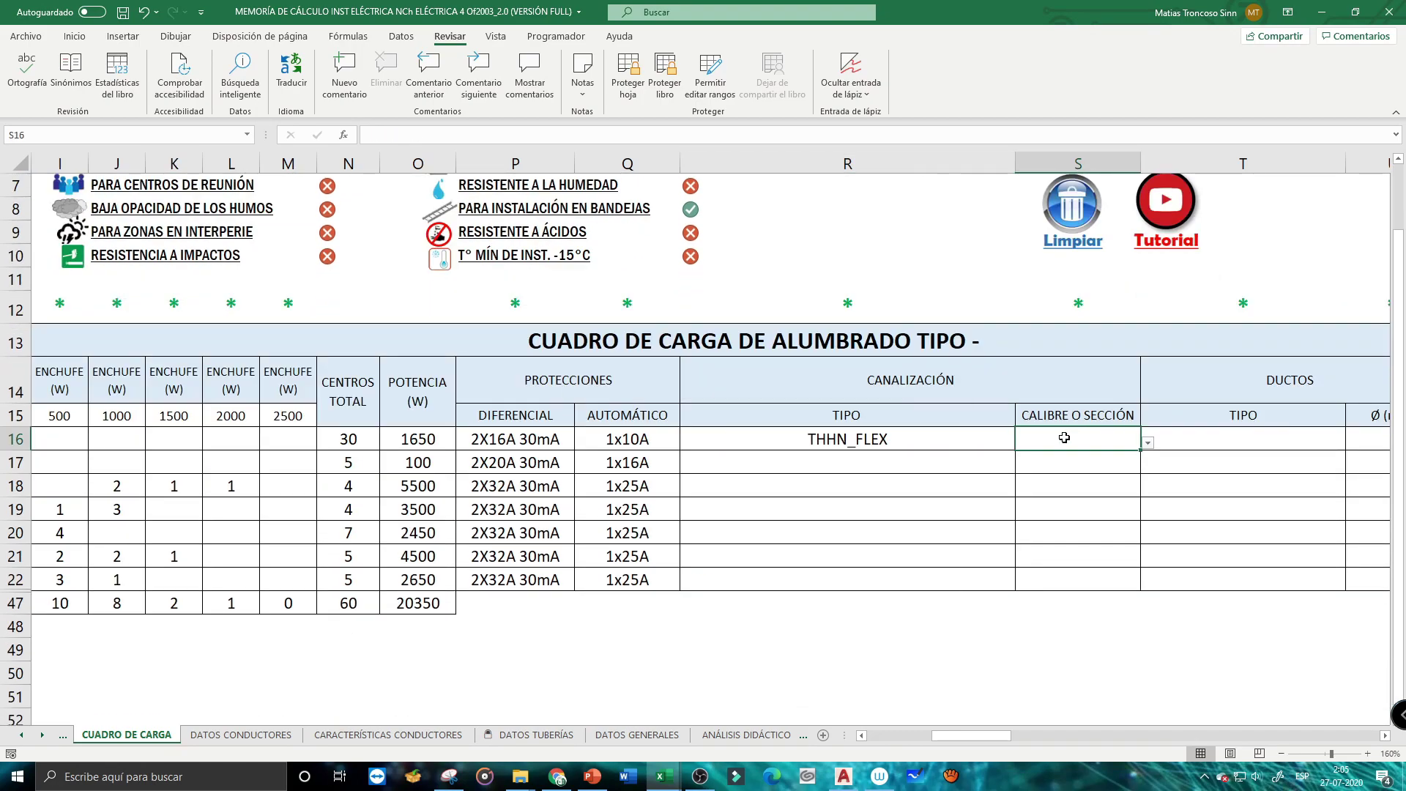
pyautogui.click(1148, 443)
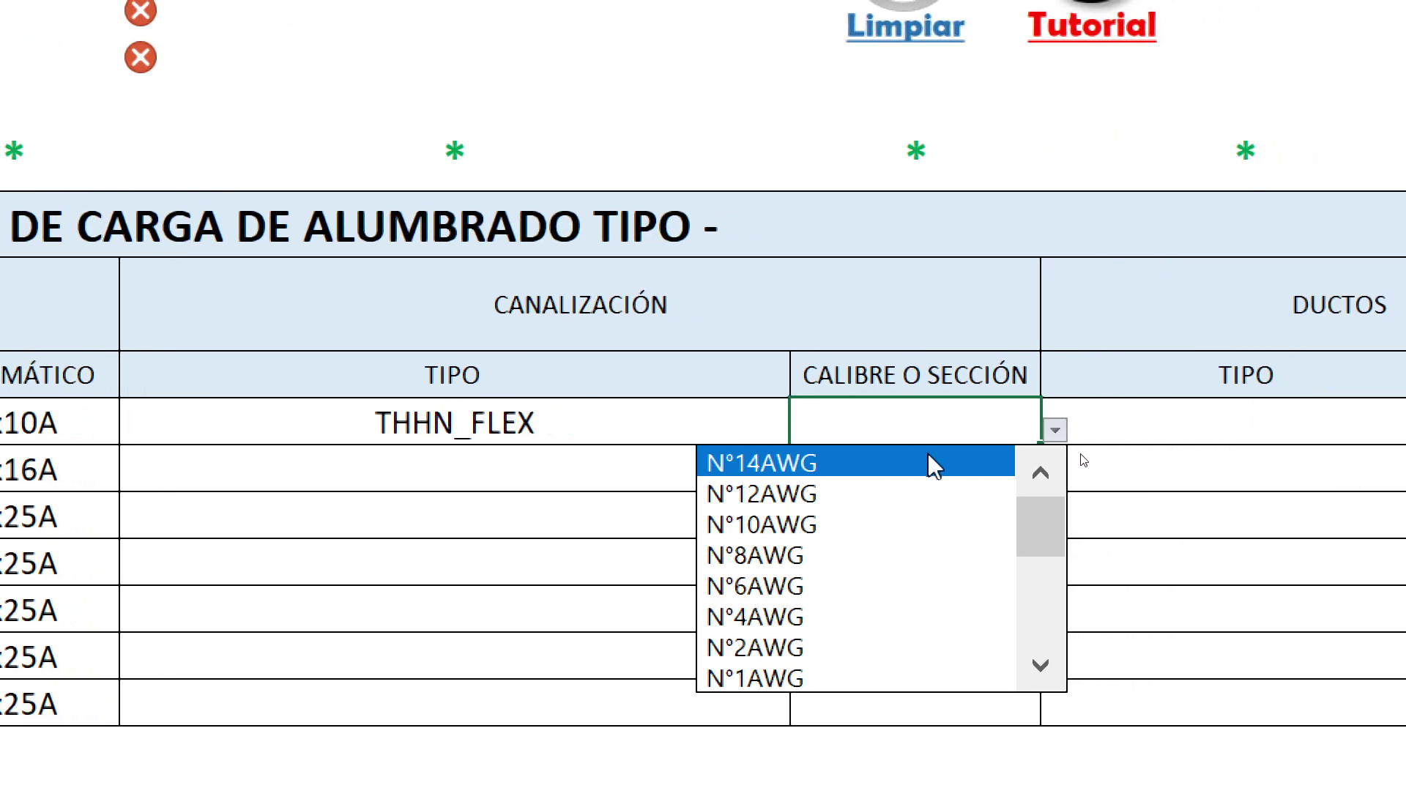
pyautogui.click(809, 496)
# Set circuit 3's CANALIZACIÓN to a THHN_FLEX conductor with an N°12AWG gauge
pyautogui.click(692, 463)
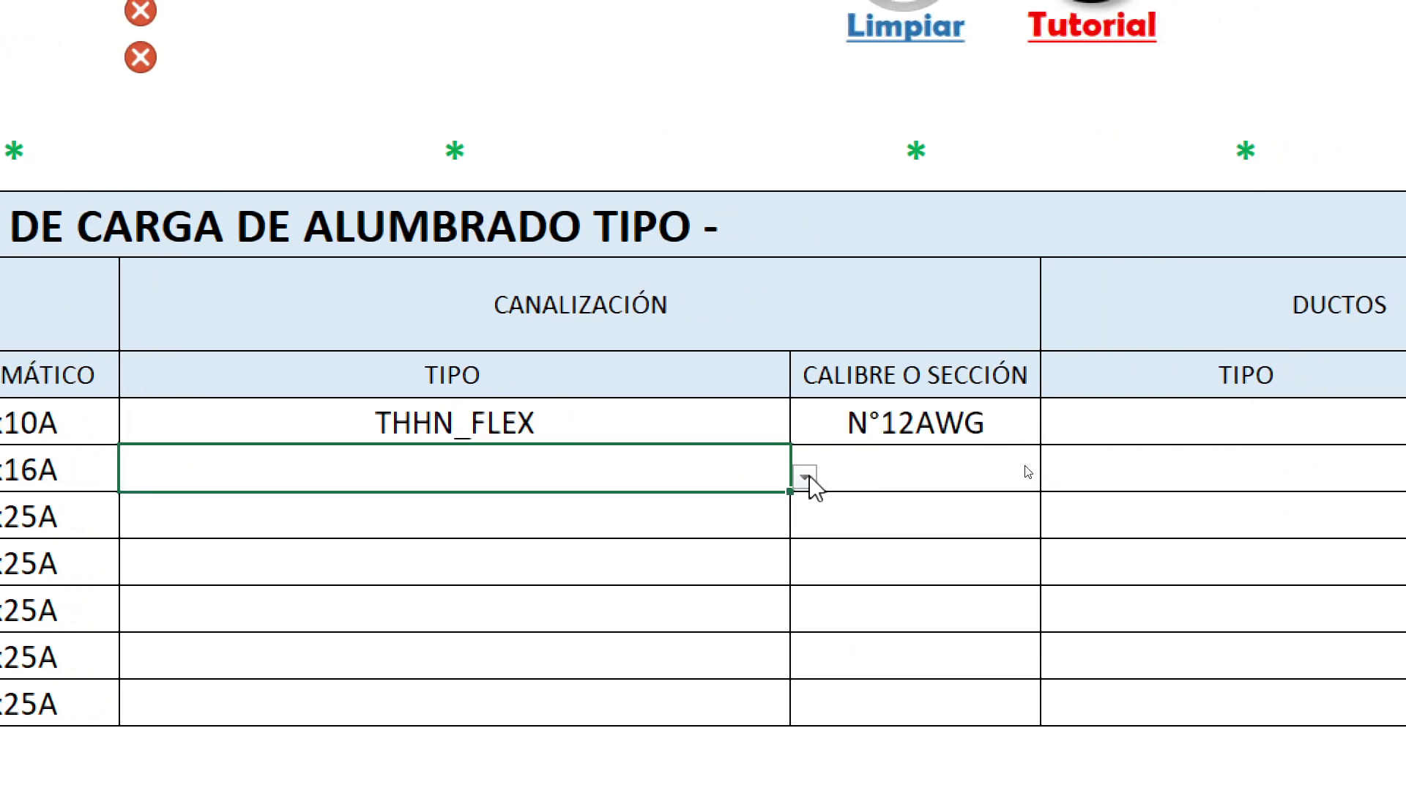
pyautogui.click(780, 513)
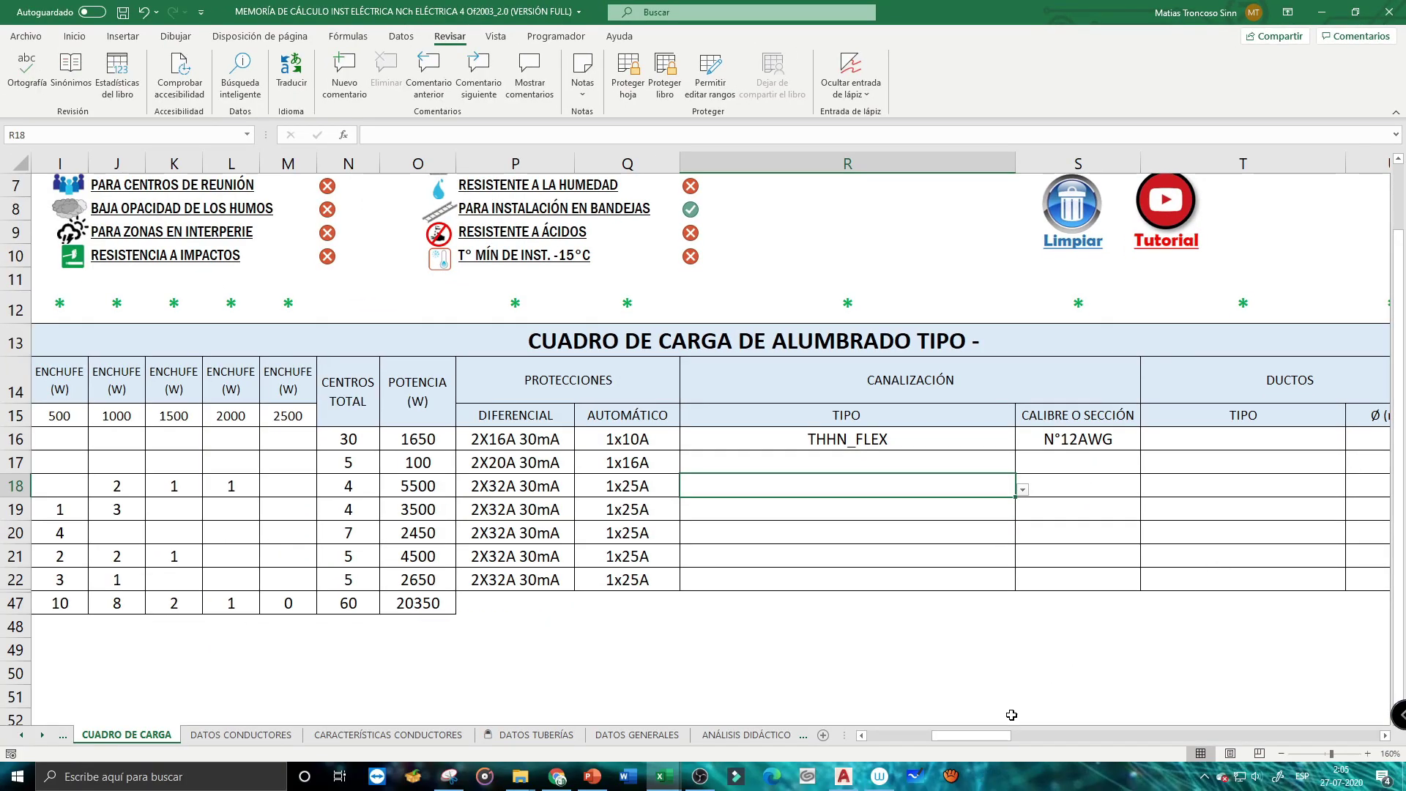
pyautogui.moveTo(1008, 735); pyautogui.dragTo(1036, 732)
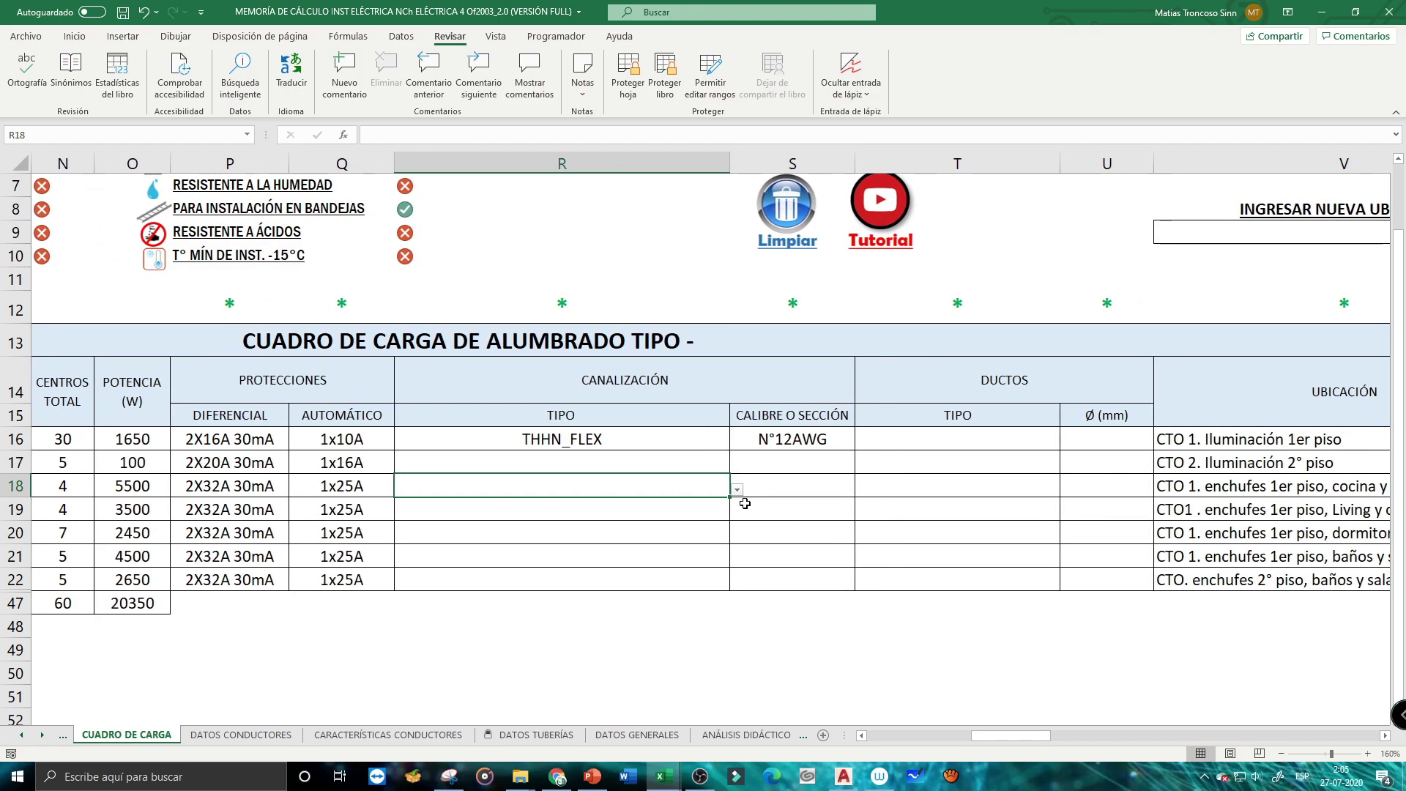
pyautogui.click(736, 489)
pyautogui.press('Escape')
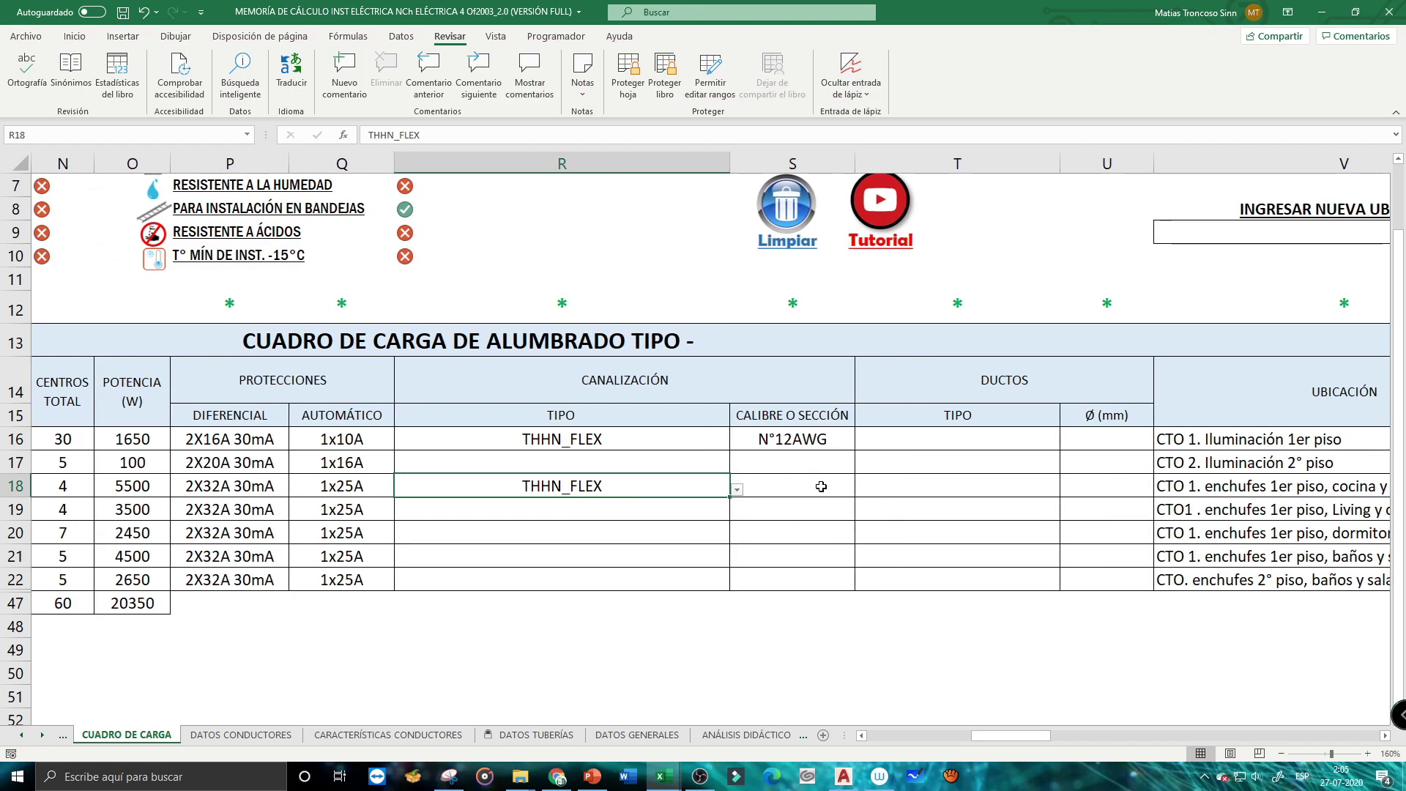
pyautogui.click(818, 486)
pyautogui.click(863, 489)
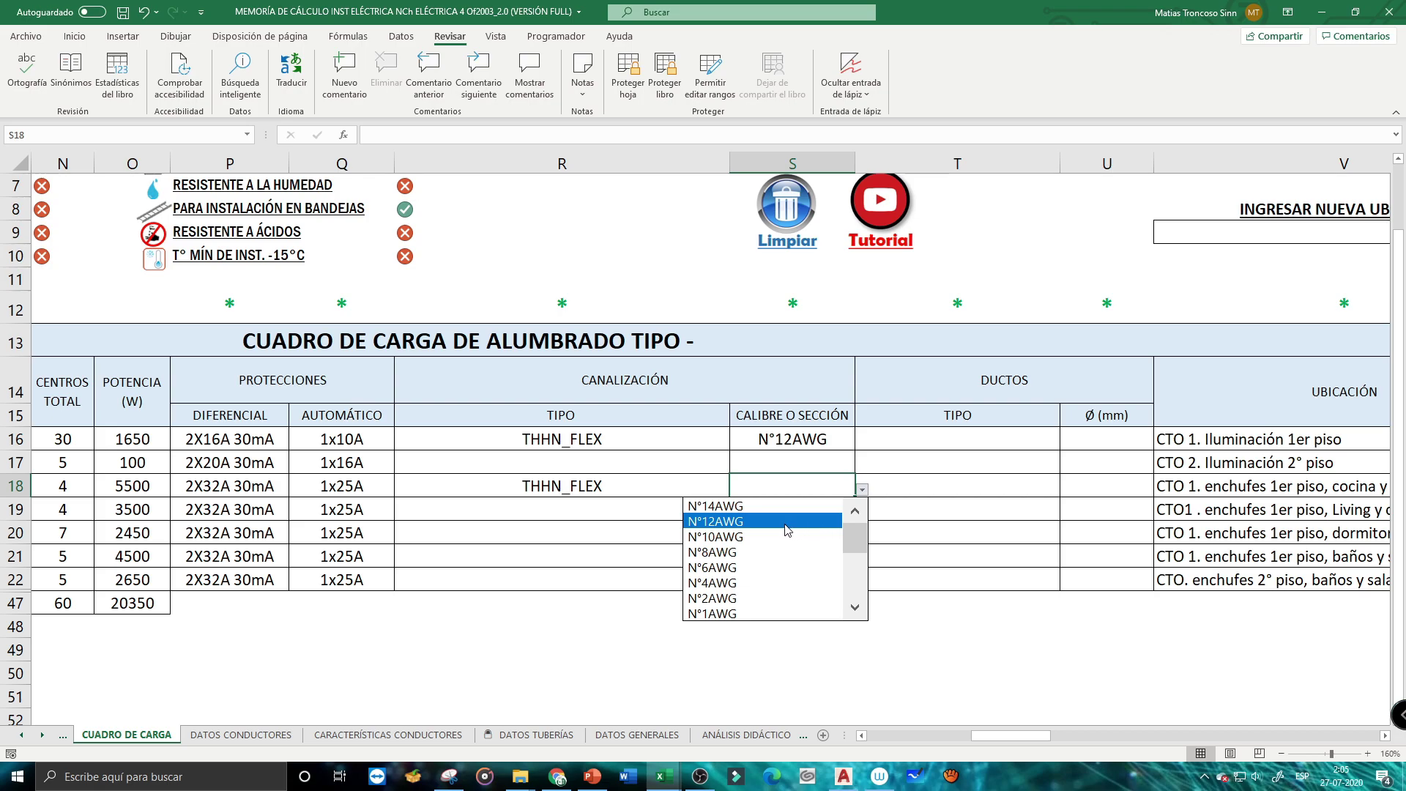
pyautogui.click(732, 522)
# Change circuit 1's conductor gauge to N°14AWG
pyautogui.click(842, 437)
pyautogui.click(862, 442)
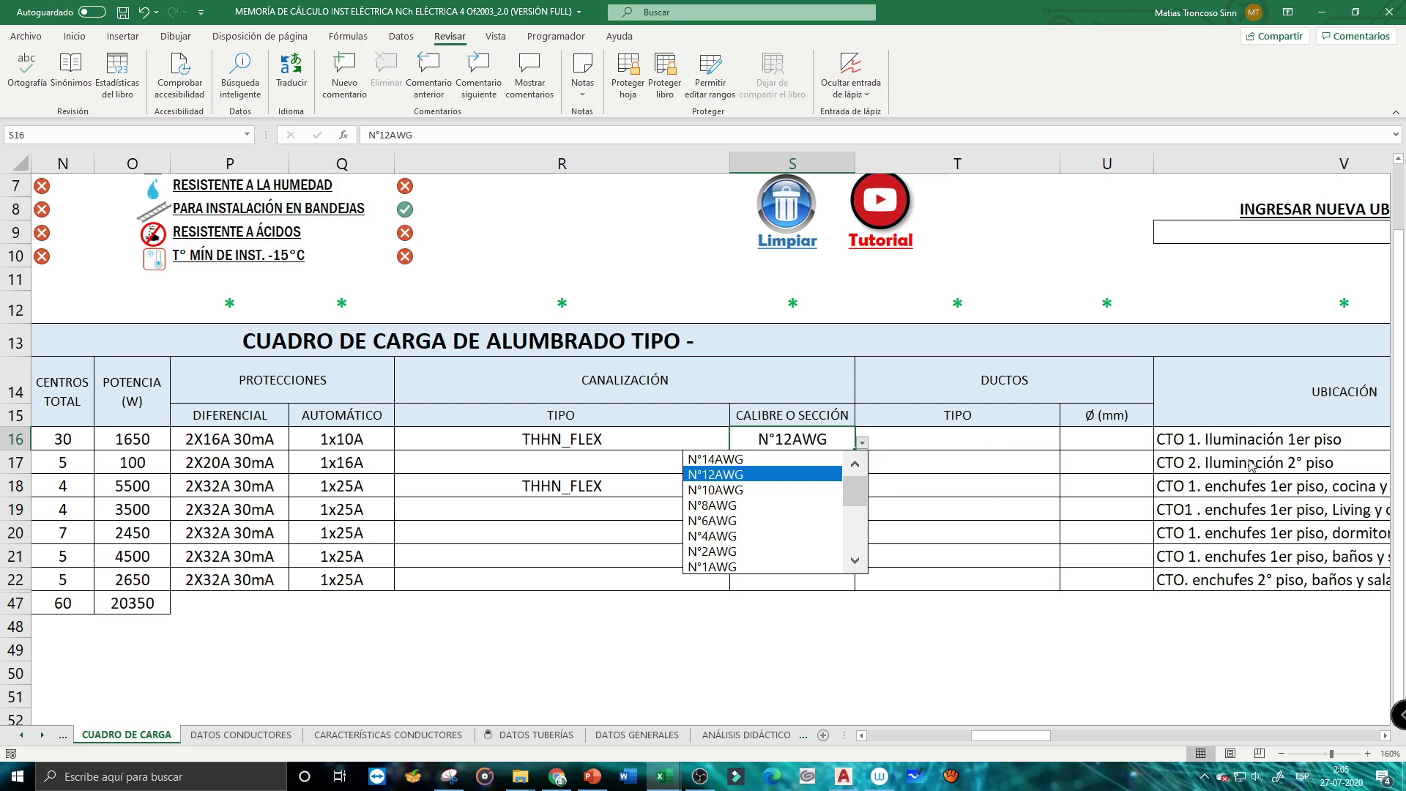
pyautogui.click(748, 457)
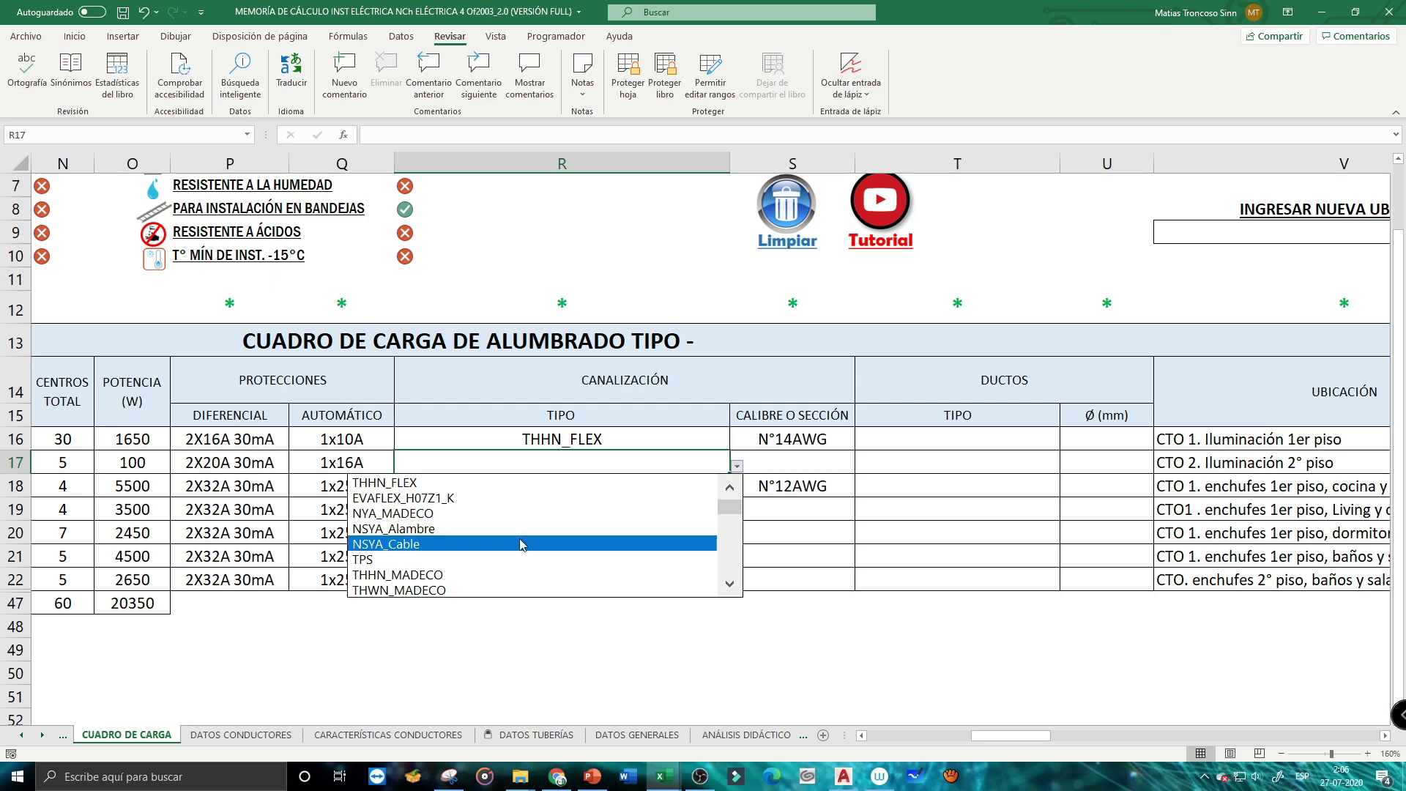
# Try NYA_MADECO as circuit 2's conductor type and review the sections offered for it
pyautogui.click(411, 515)
pyautogui.click(792, 461)
pyautogui.click(867, 466)
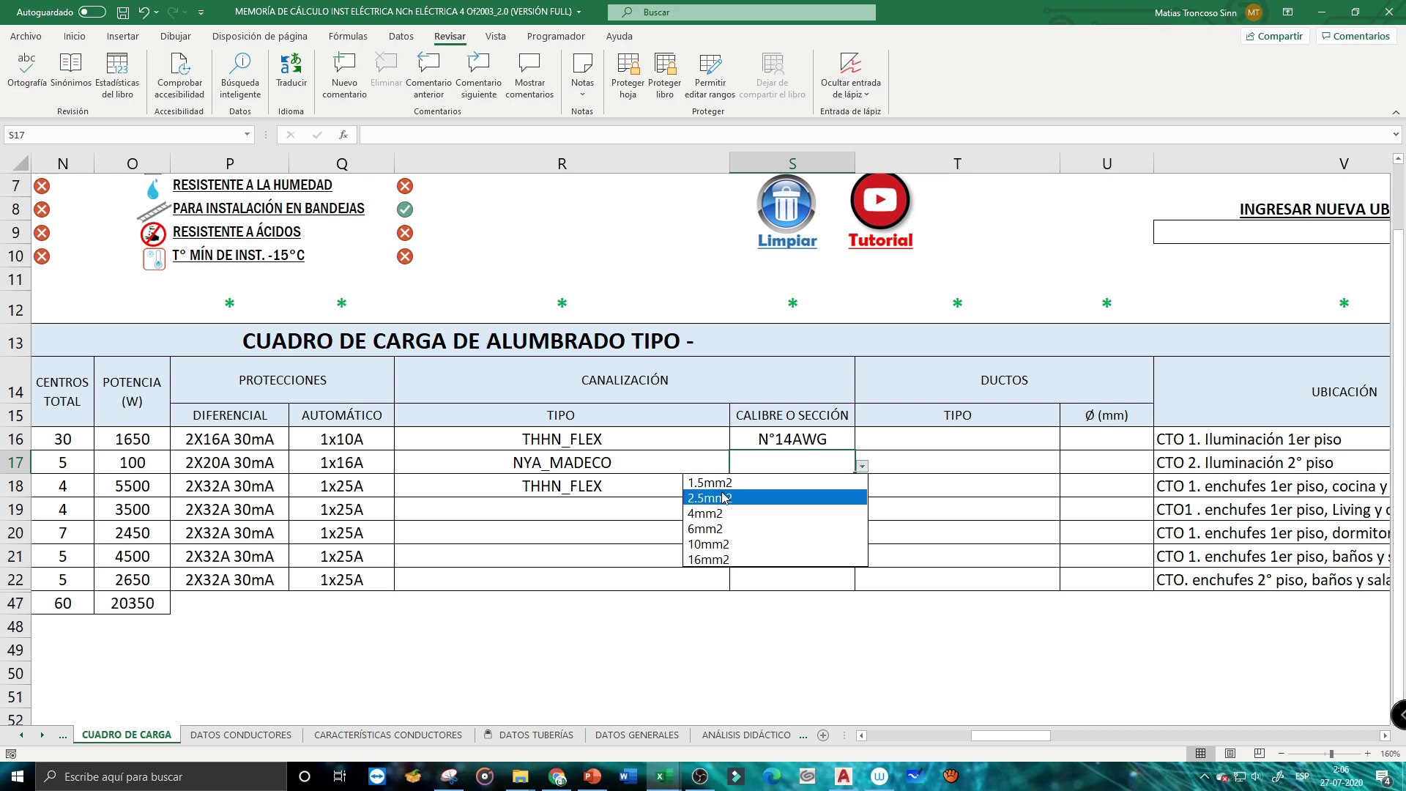
pyautogui.click(617, 497)
# Set circuit 2's conductor type to THHN_FLEX and review the gauges offered for it
pyautogui.click(641, 464)
pyautogui.click(736, 466)
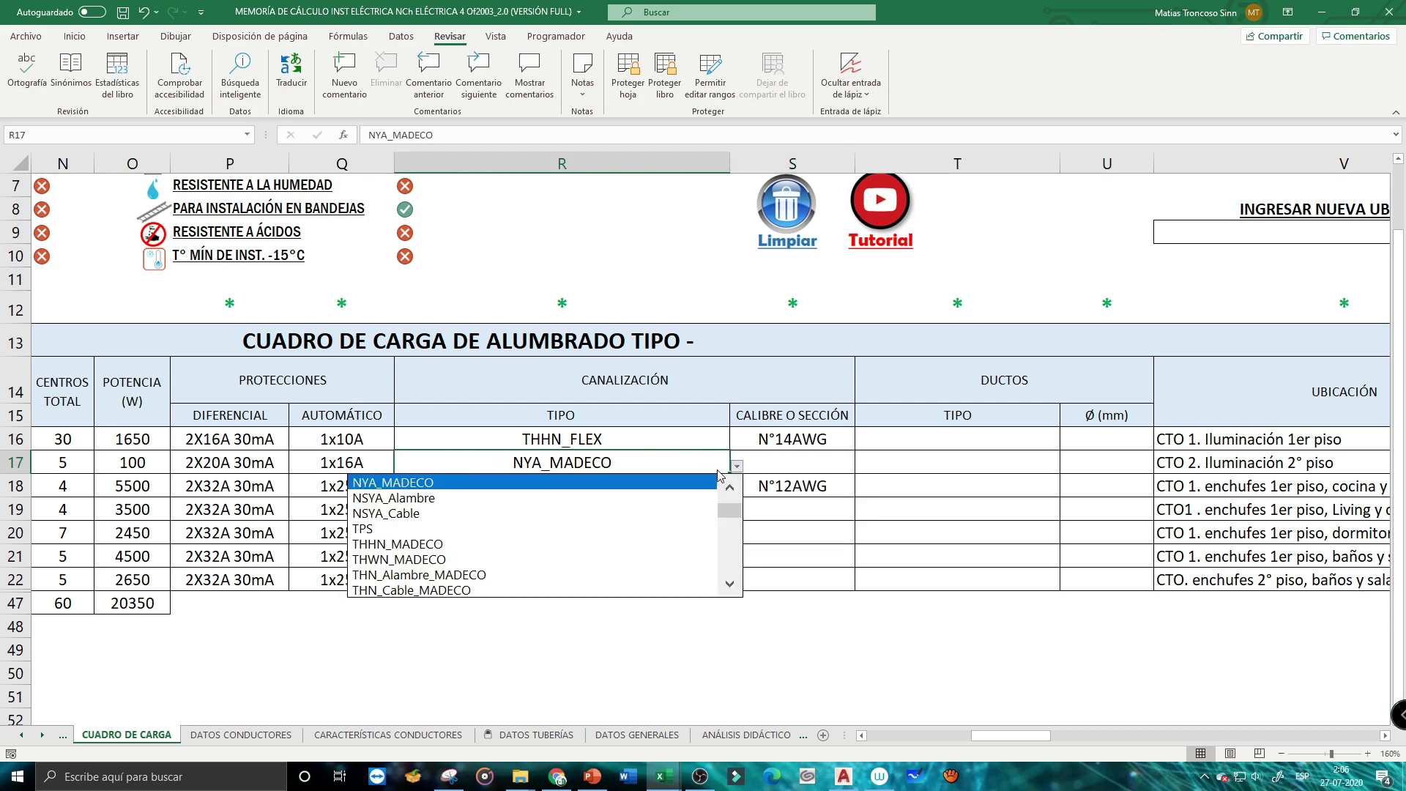
pyautogui.moveTo(729, 511)
pyautogui.mouseDown()
pyautogui.moveTo(733, 571)
pyautogui.moveTo(729, 498)
pyautogui.mouseUp()
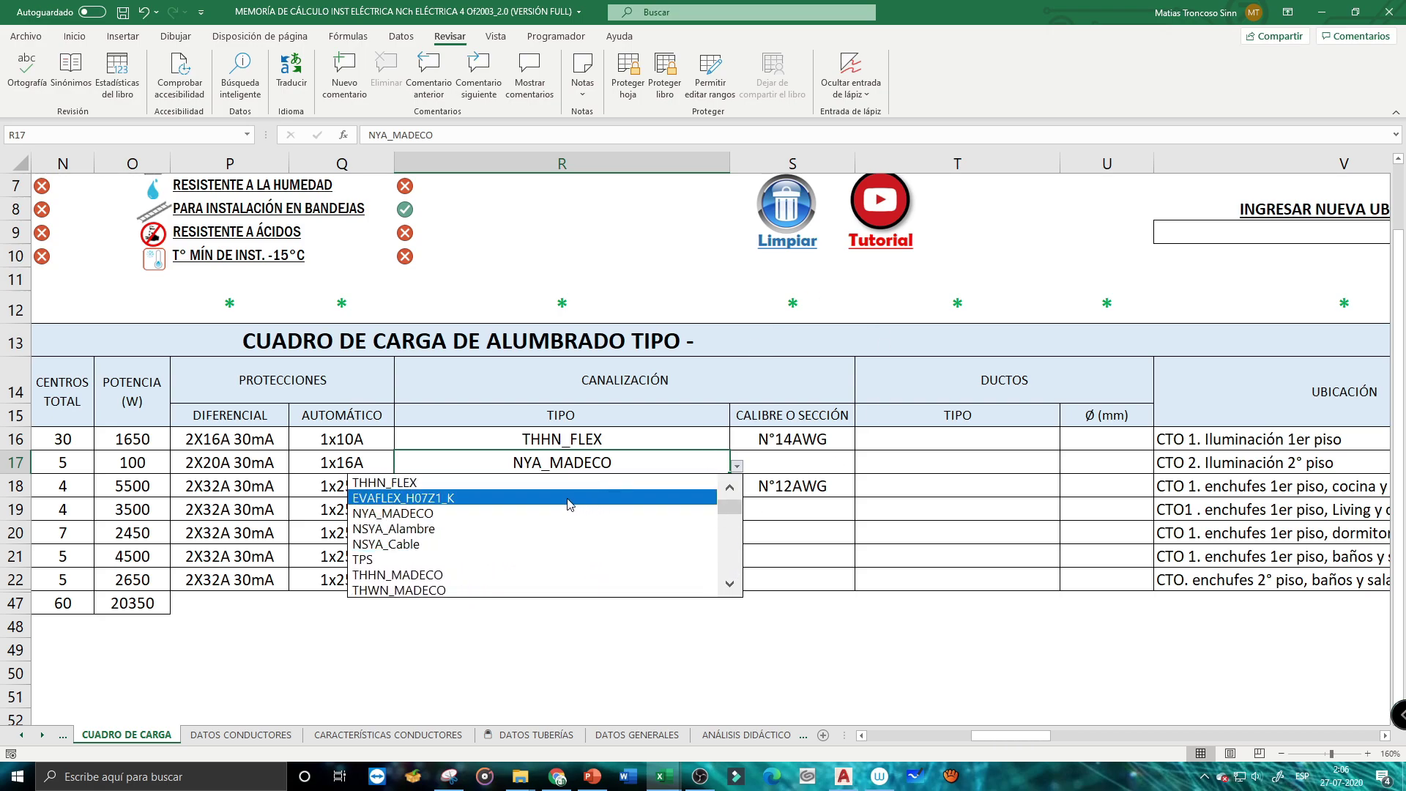
pyautogui.click(516, 483)
pyautogui.click(812, 461)
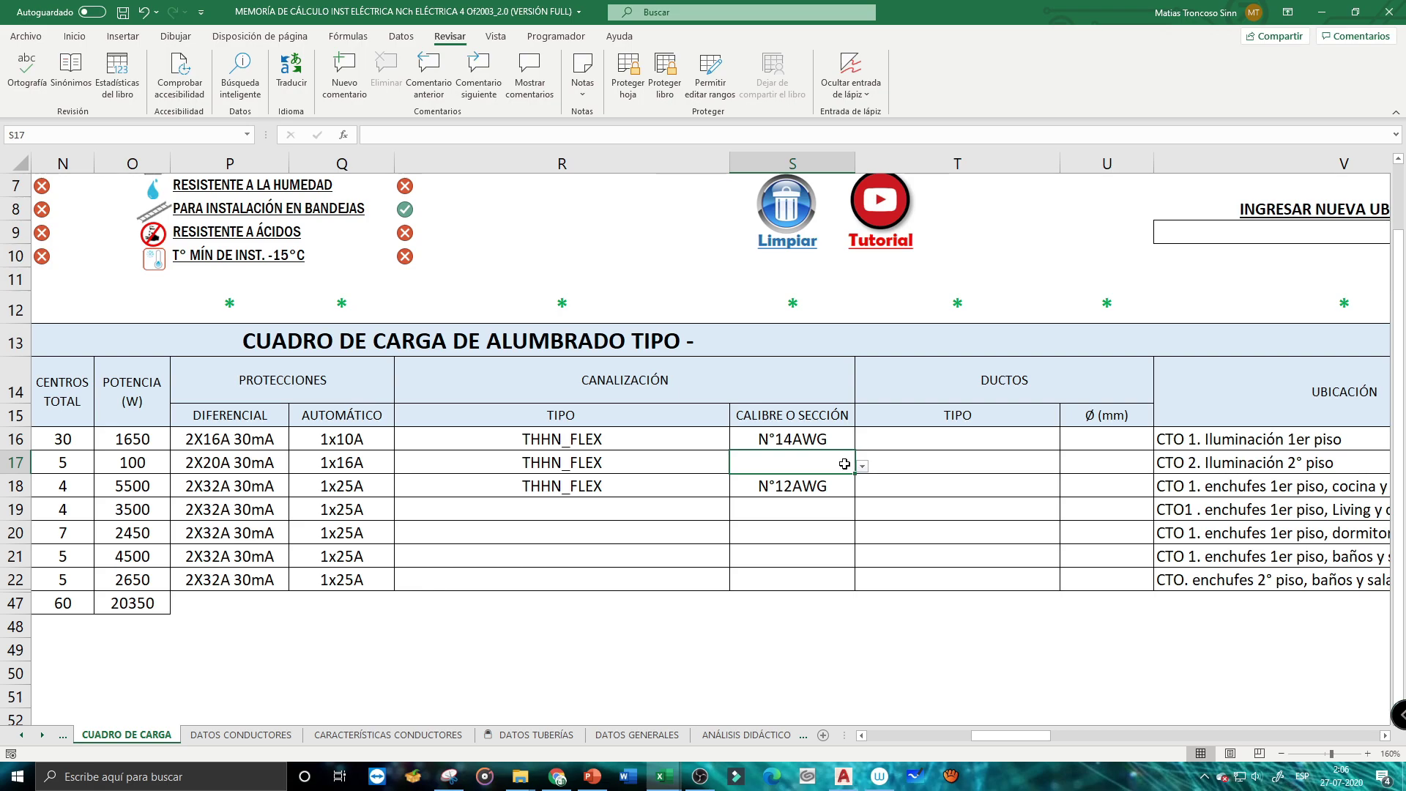
pyautogui.click(862, 466)
pyautogui.moveTo(854, 518)
pyautogui.mouseDown()
pyautogui.moveTo(854, 571)
pyautogui.moveTo(849, 505)
pyautogui.mouseUp()
# Complete the CANALIZACIÓN with N°14AWG for circuit 2 and THHN_FLEX N°12AWG for circuits 4 to 7
pyautogui.click(701, 465)
pyautogui.click(706, 463)
pyautogui.click(736, 466)
pyautogui.moveTo(731, 492); pyautogui.dragTo(731, 571)
pyautogui.scroll(8, 557, 527)
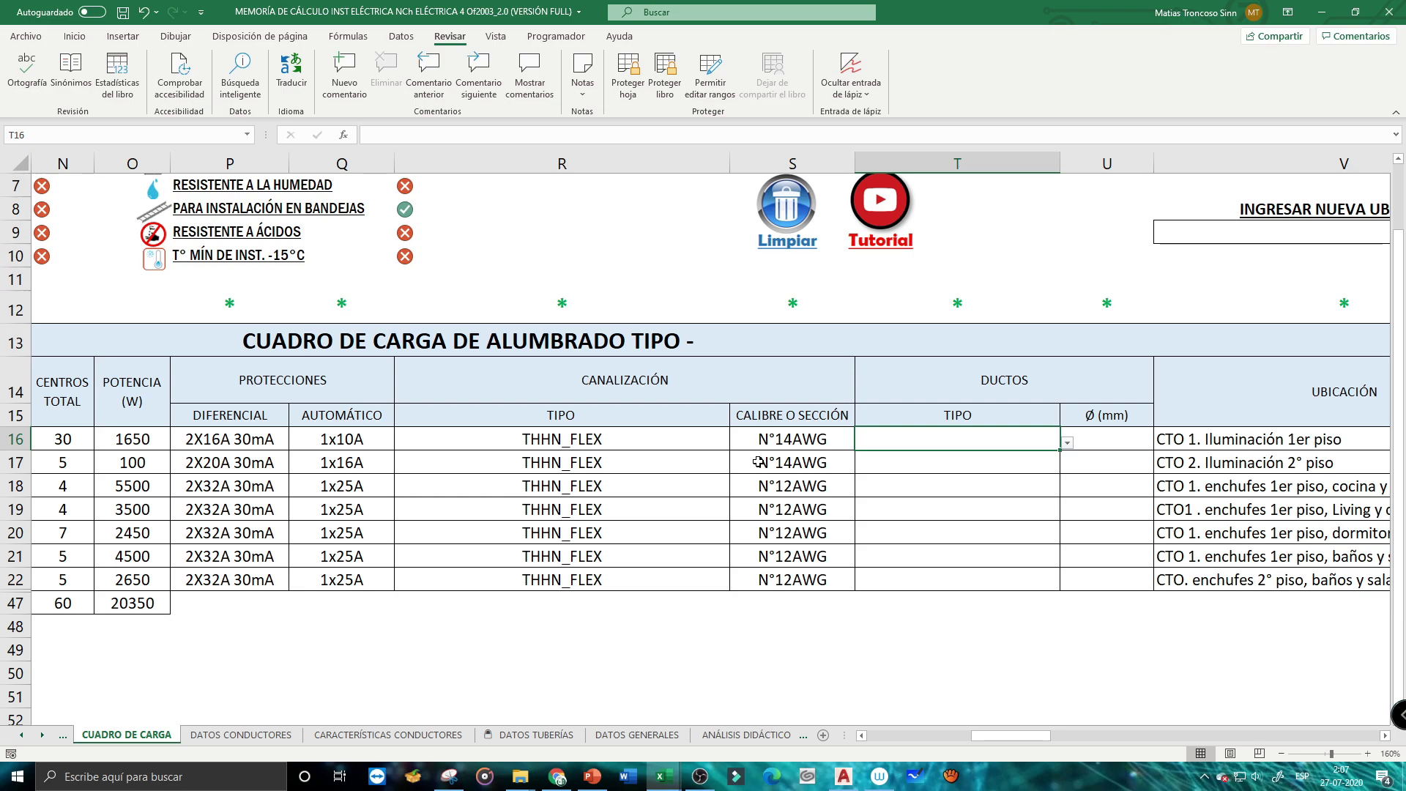
# Review the duct types offered and the DATOS TUBERÍAS sheet, and assign PVC Sch40 as the duct type of circuits 1 to 7
pyautogui.click(1066, 442)
pyautogui.moveTo(1052, 493)
pyautogui.mouseDown()
pyautogui.moveTo(1066, 540)
pyautogui.moveTo(1067, 481)
pyautogui.mouseUp()
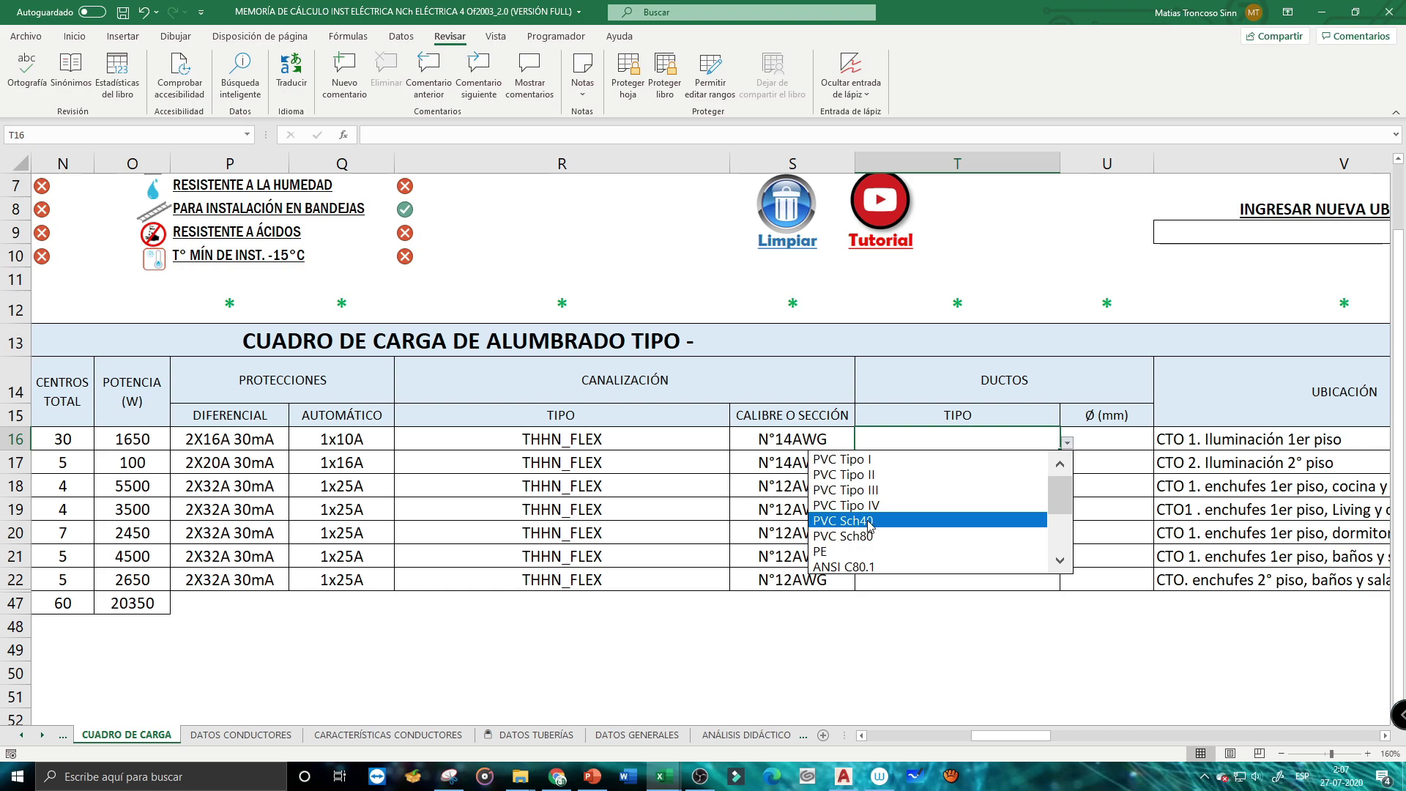
pyautogui.scroll(-2, 1003, 520)
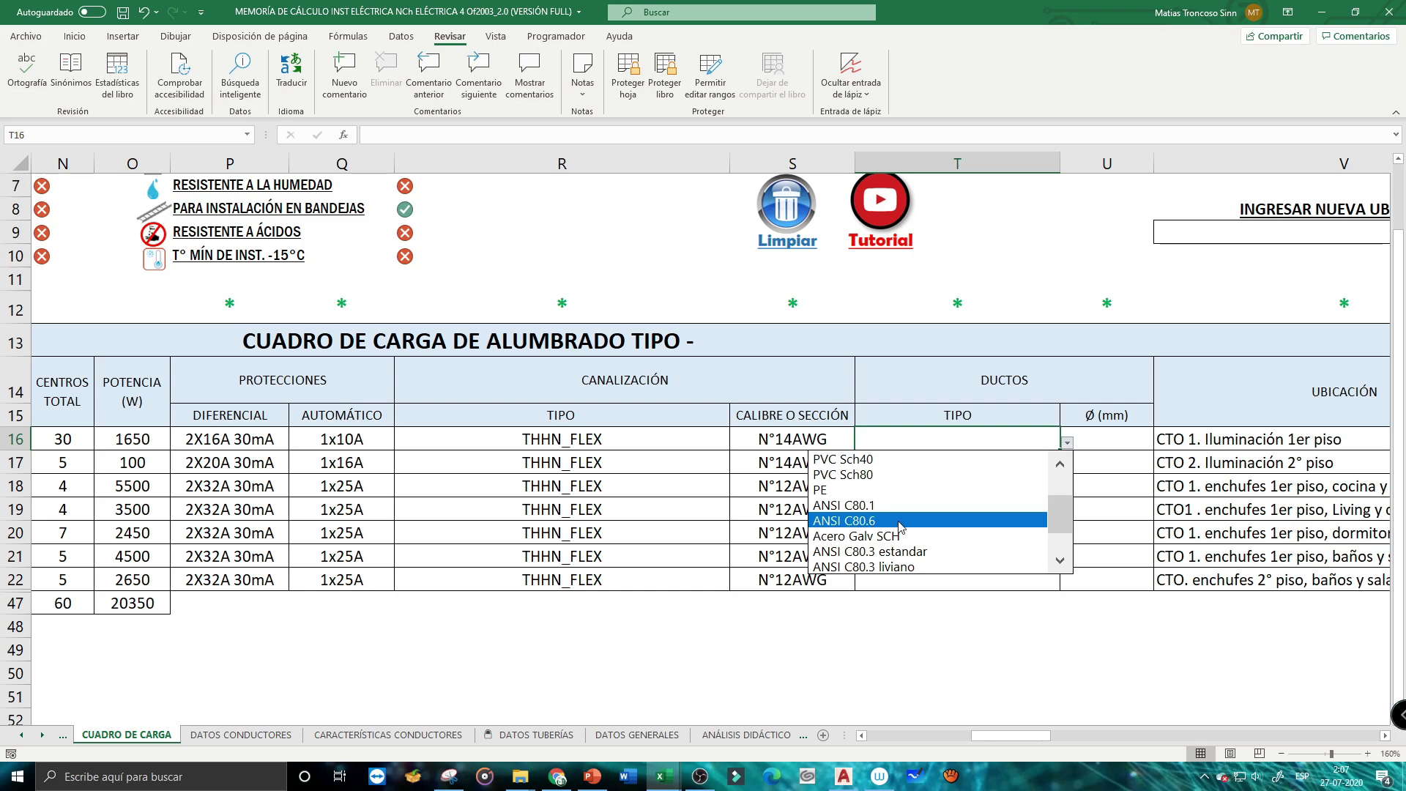
pyautogui.moveTo(1066, 507); pyautogui.dragTo(1065, 526)
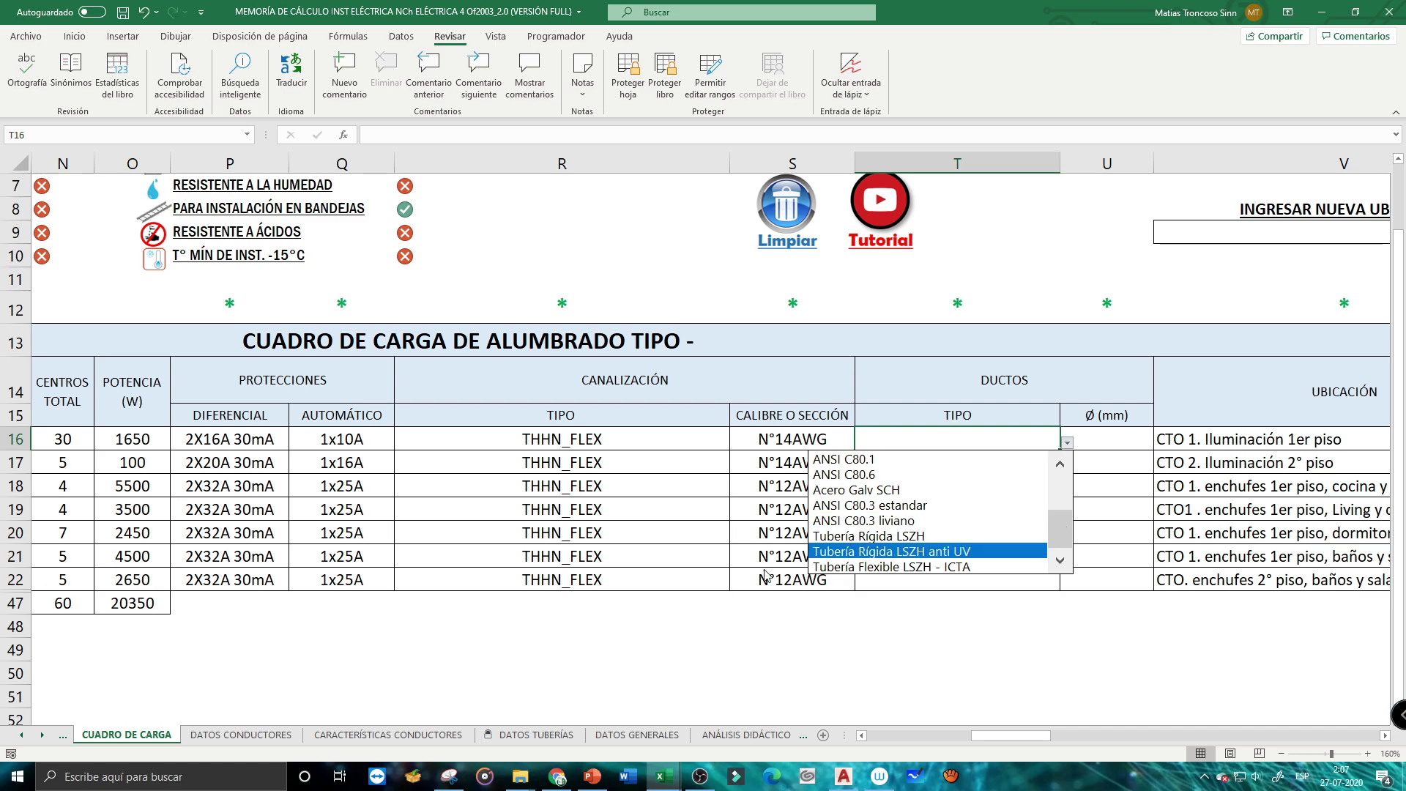
pyautogui.click(530, 738)
pyautogui.click(530, 739)
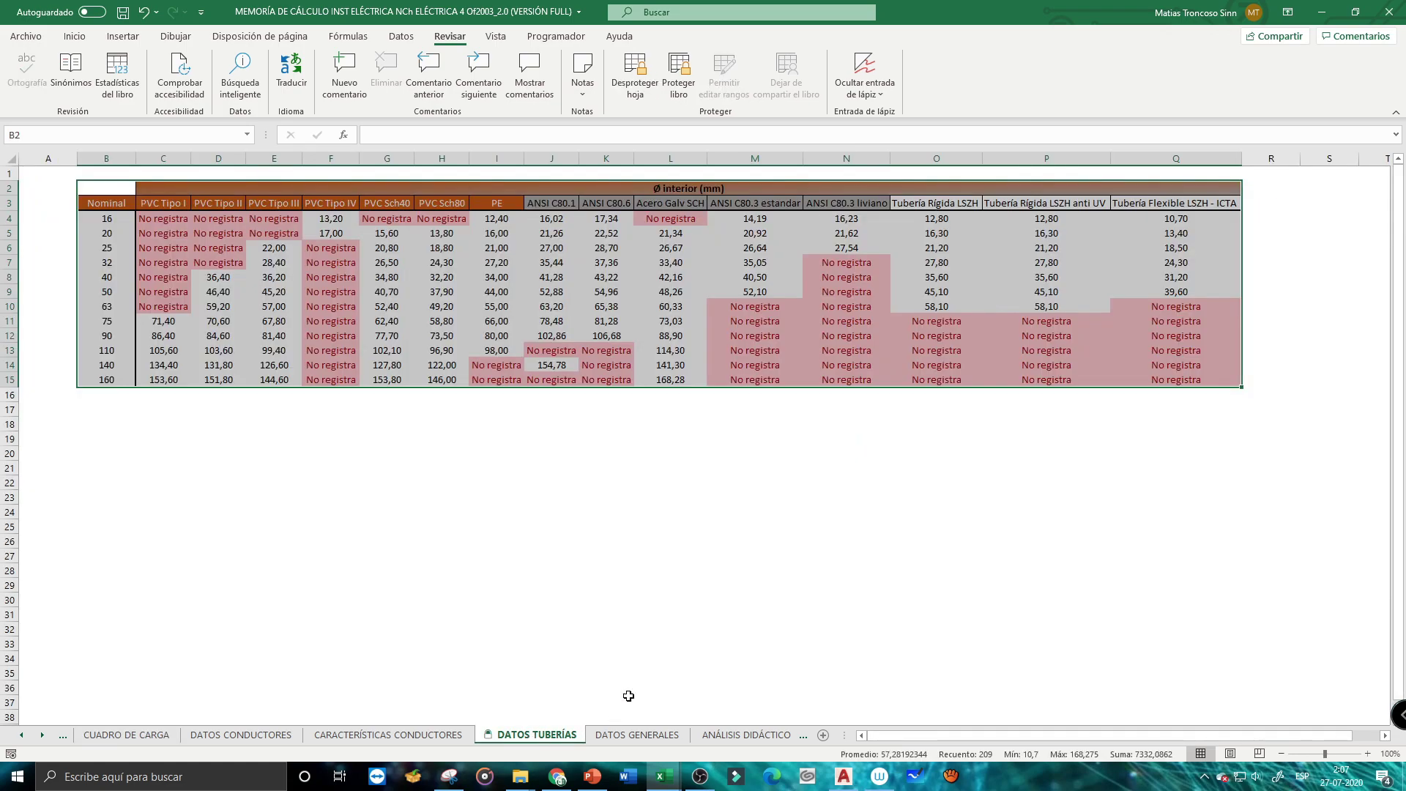
pyautogui.click(661, 540)
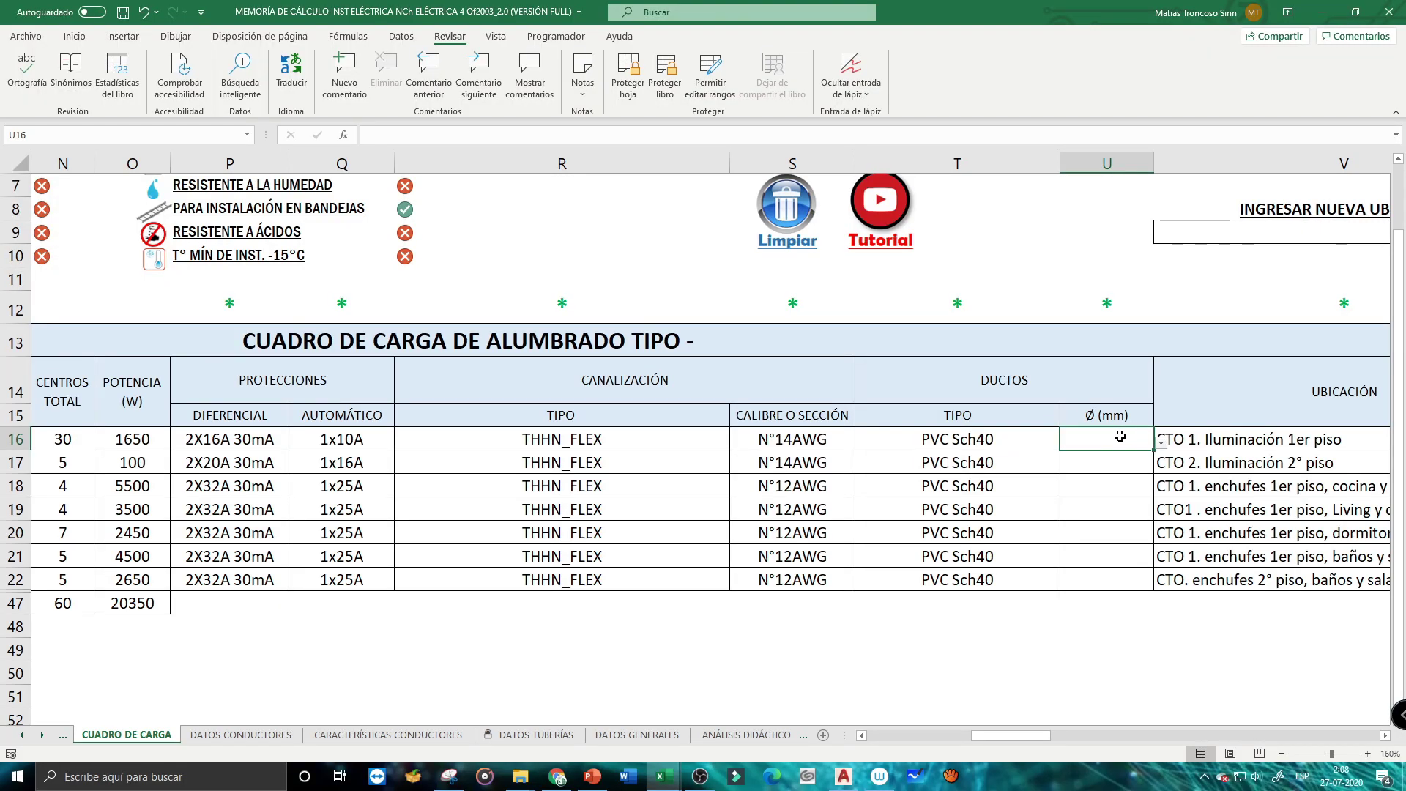
# Set circuit 1's duct diameter to 20 mm and copy the same diameter to circuits 2 to 7
pyautogui.click(1161, 444)
pyautogui.click(1115, 469)
pyautogui.hotkey('ctrl', 'c')
pyautogui.moveTo(1118, 462); pyautogui.dragTo(1107, 578)
pyautogui.hotkey('ctrl', 'v')
pyautogui.press('Escape')
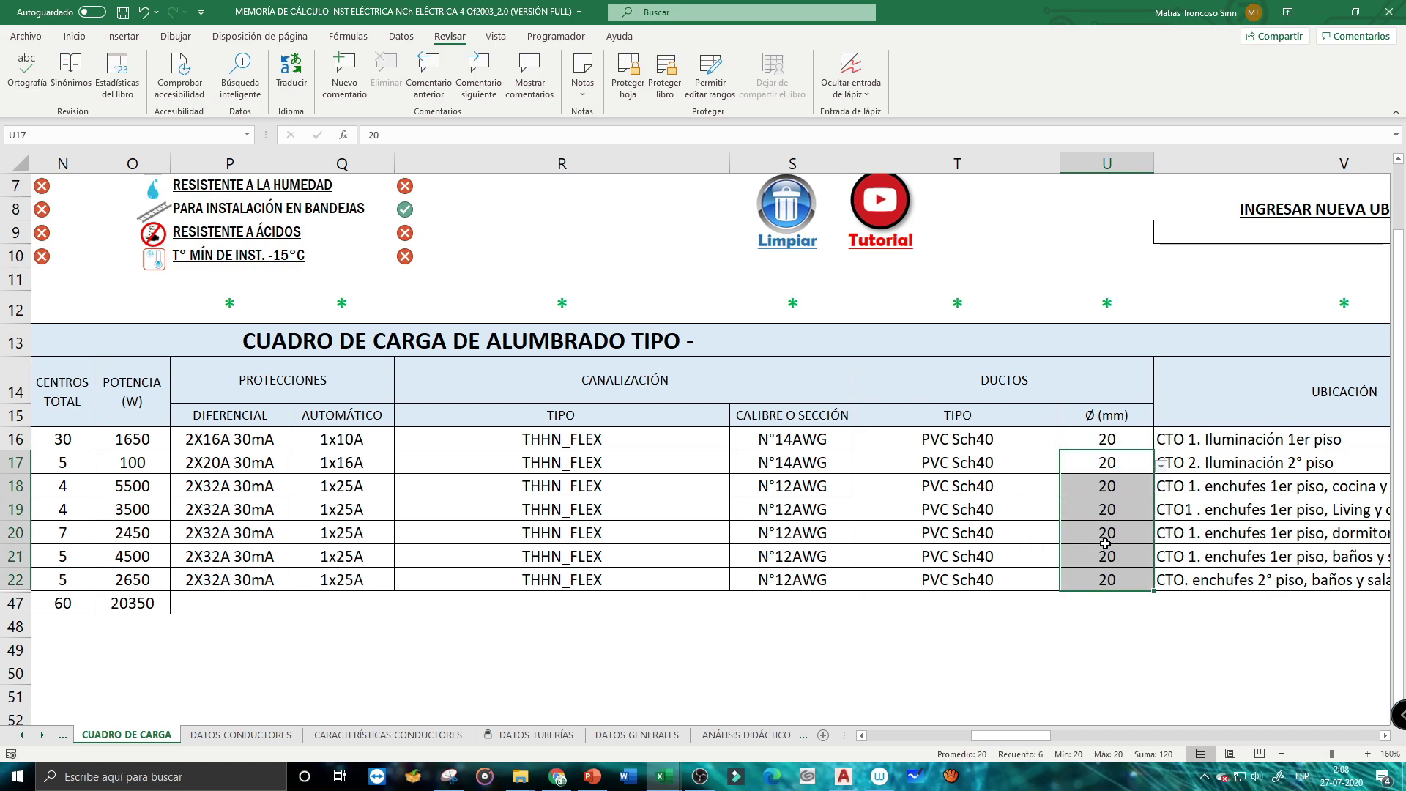
pyautogui.click(1089, 438)
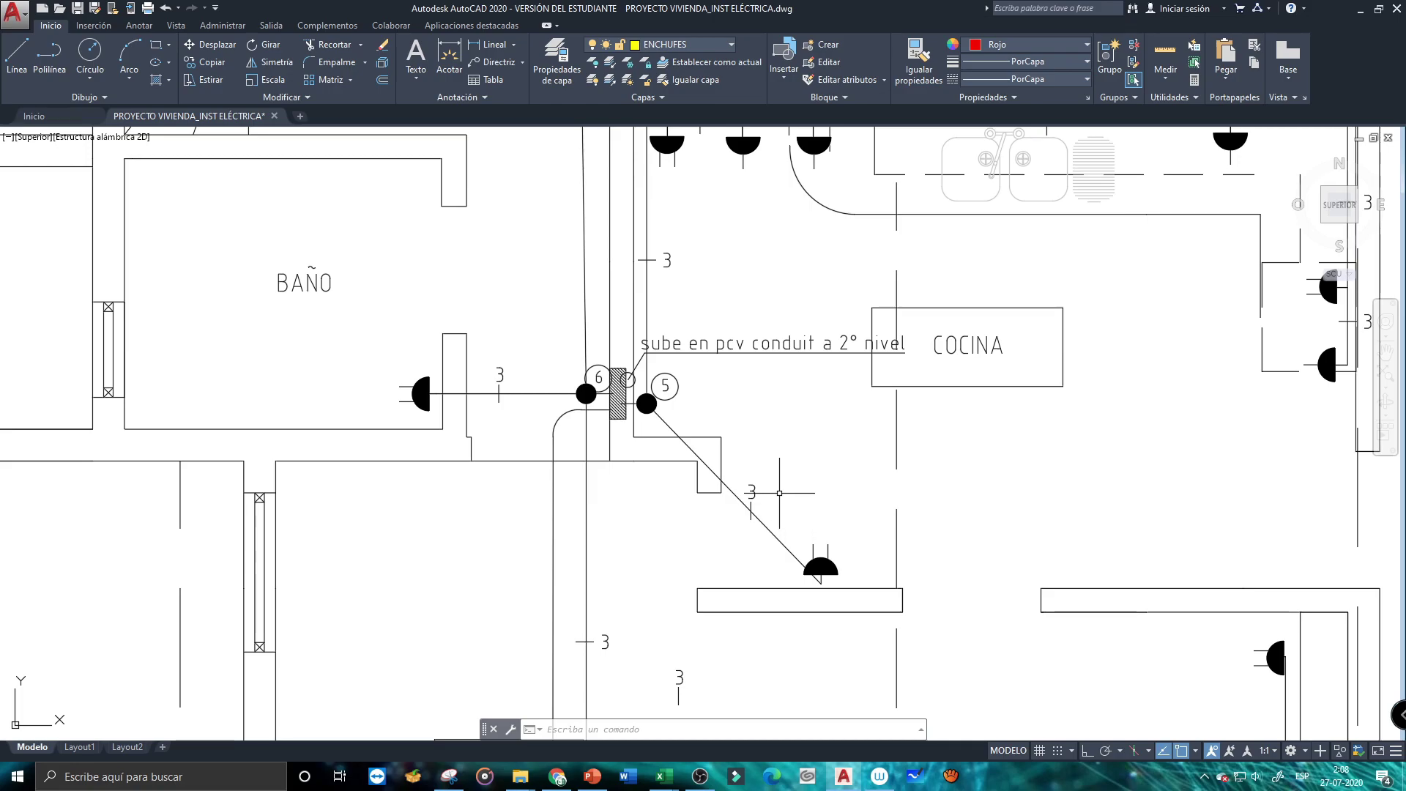
# Switch to the house's AutoCAD drawing and examine the conductor counts marked on the socket circuit runs around the kitchen, living room and bedrooms
pyautogui.scroll(4, 760, 513)
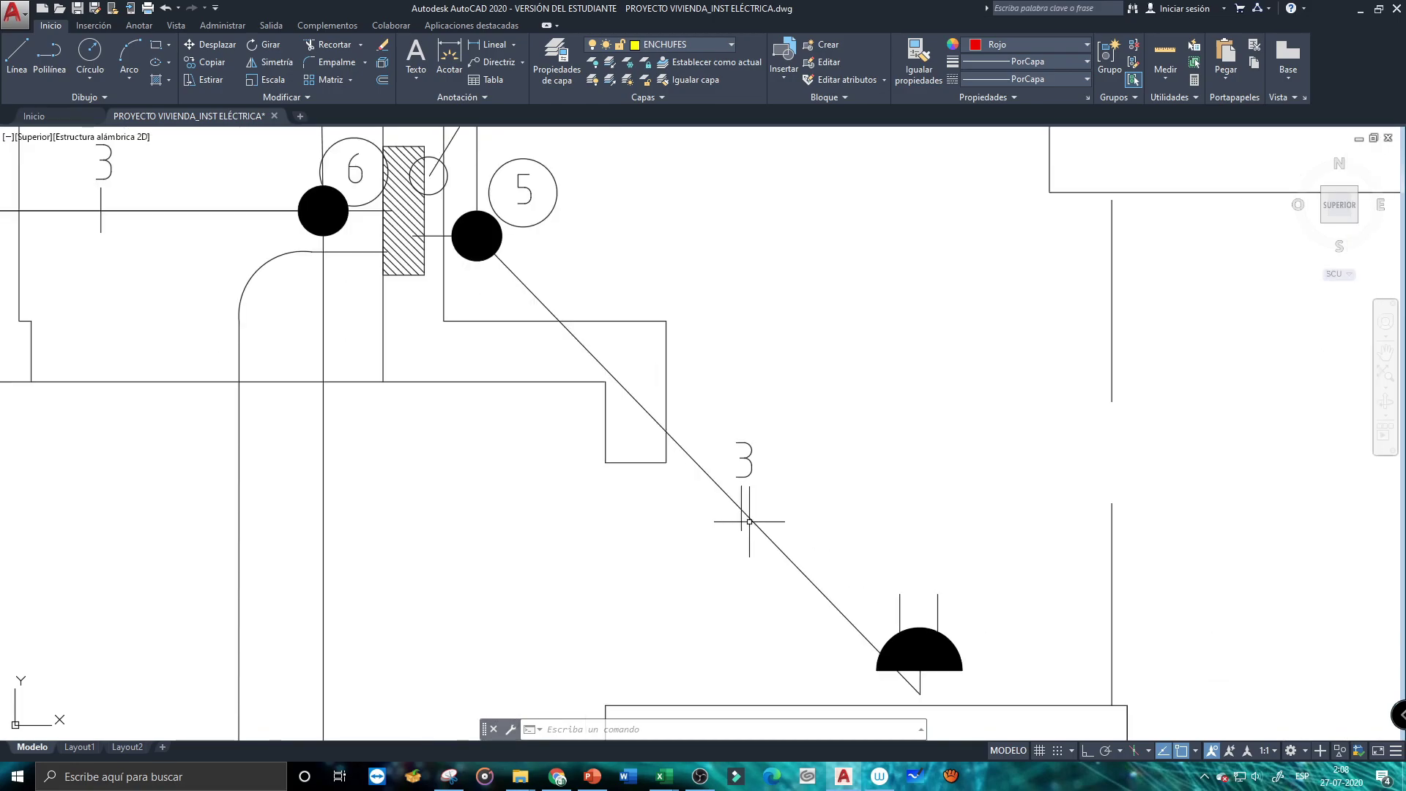
pyautogui.scroll(5, 744, 464)
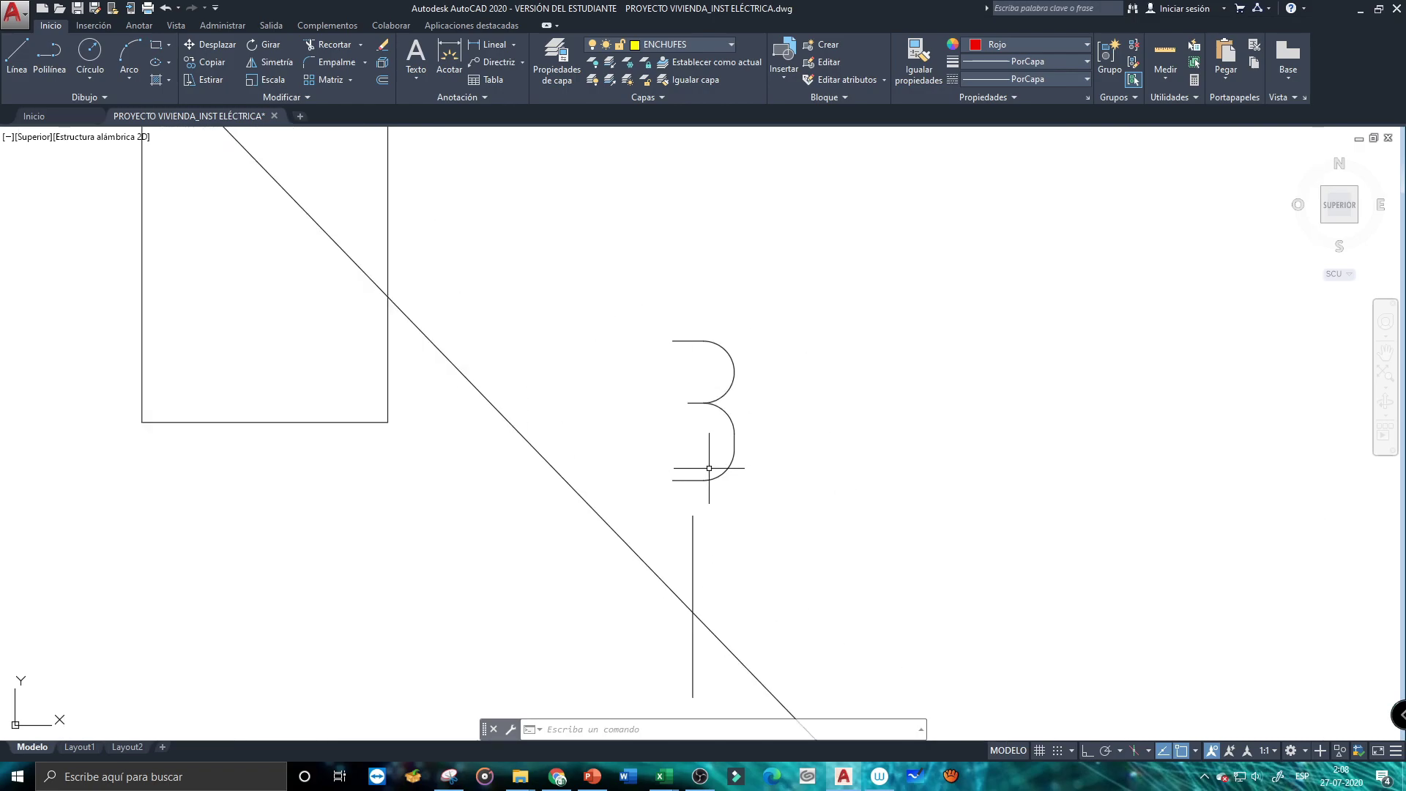
pyautogui.scroll(-5, 709, 468)
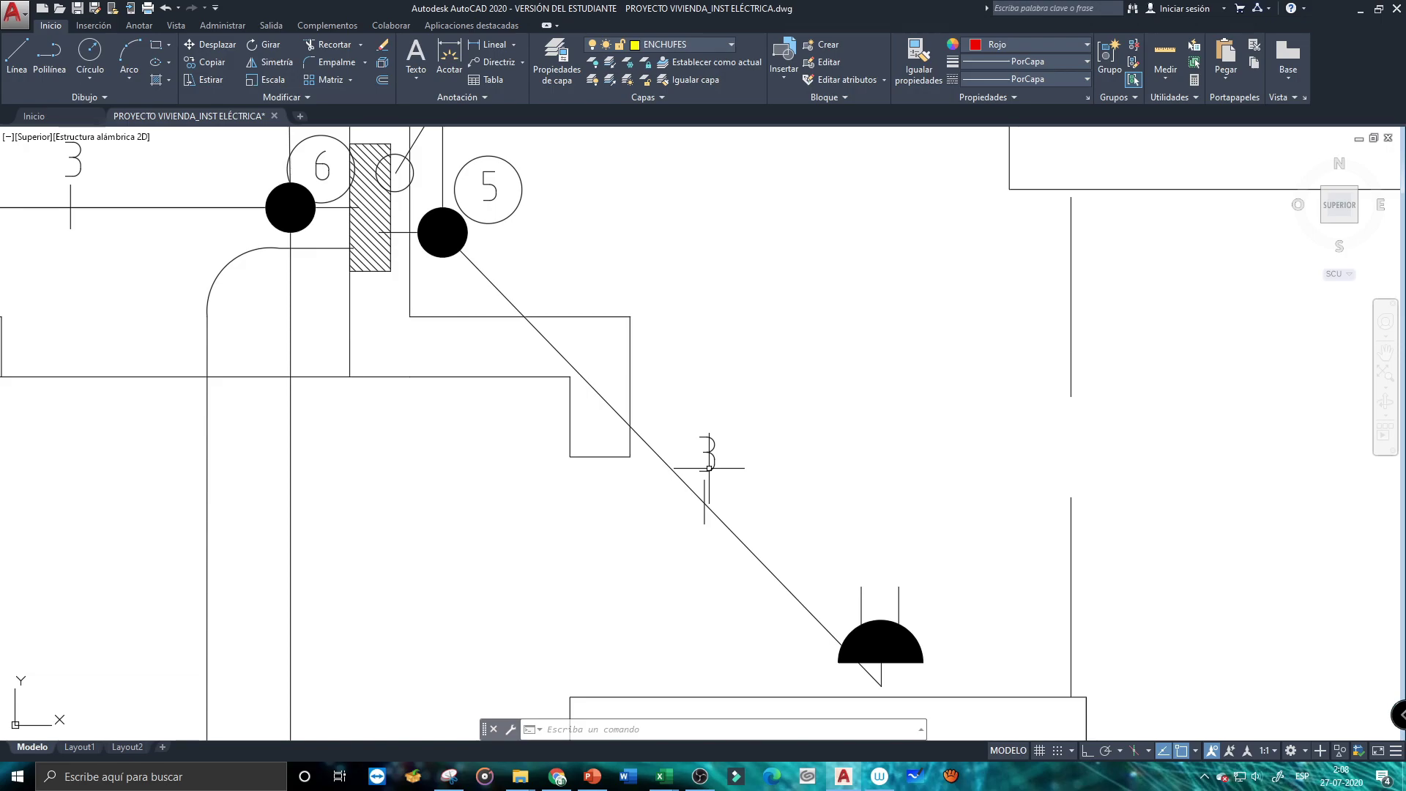
pyautogui.scroll(-7, 692, 510)
pyautogui.scroll(4, 775, 315)
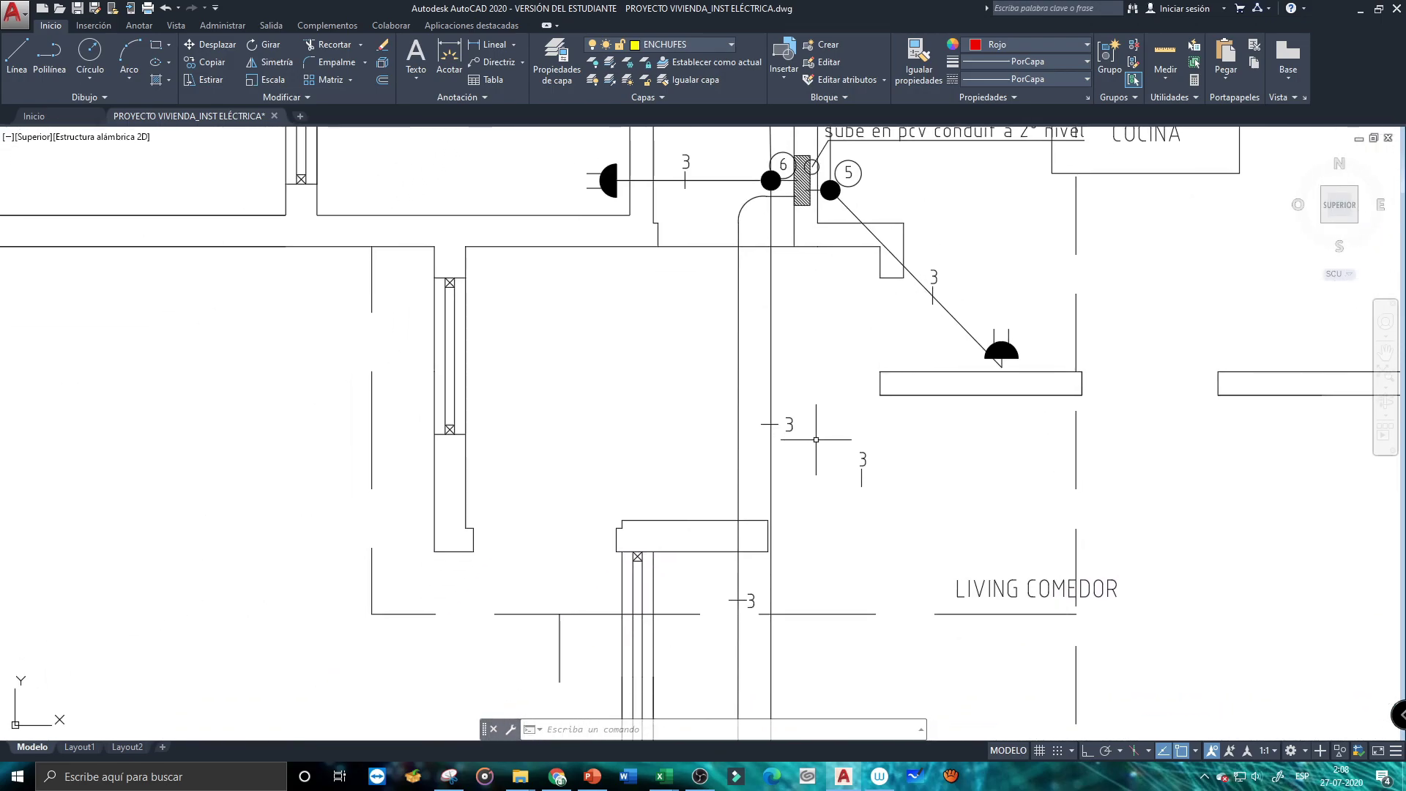
pyautogui.moveTo(776, 329); pyautogui.dragTo(650, 704)
pyautogui.moveTo(761, 400); pyautogui.dragTo(717, 482)
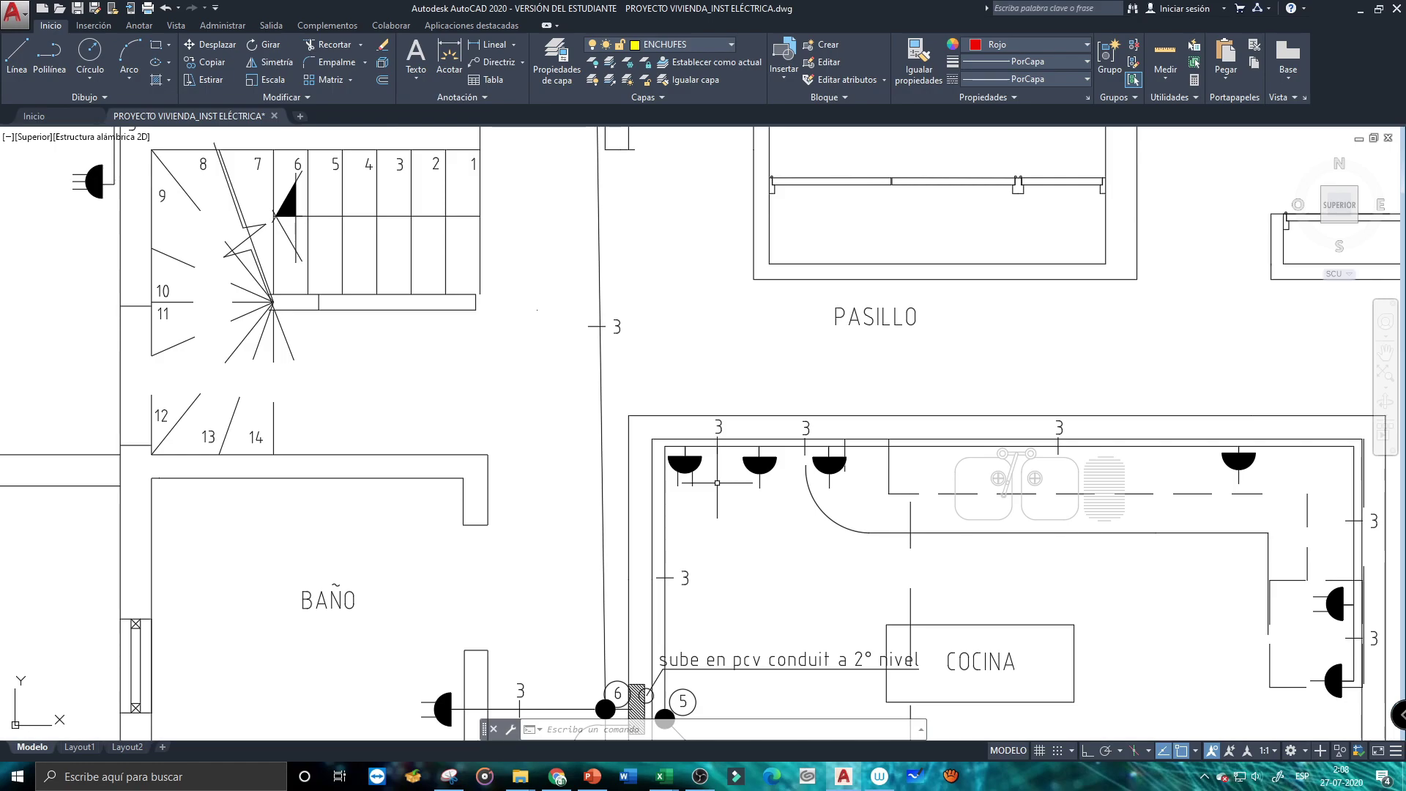
pyautogui.moveTo(941, 364)
pyautogui.mouseDown()
pyautogui.moveTo(832, 530)
pyautogui.moveTo(755, 599)
pyautogui.mouseUp()
pyautogui.moveTo(995, 445); pyautogui.dragTo(500, 610)
pyautogui.scroll(-2, 674, 371)
pyautogui.moveTo(594, 351); pyautogui.dragTo(836, 531)
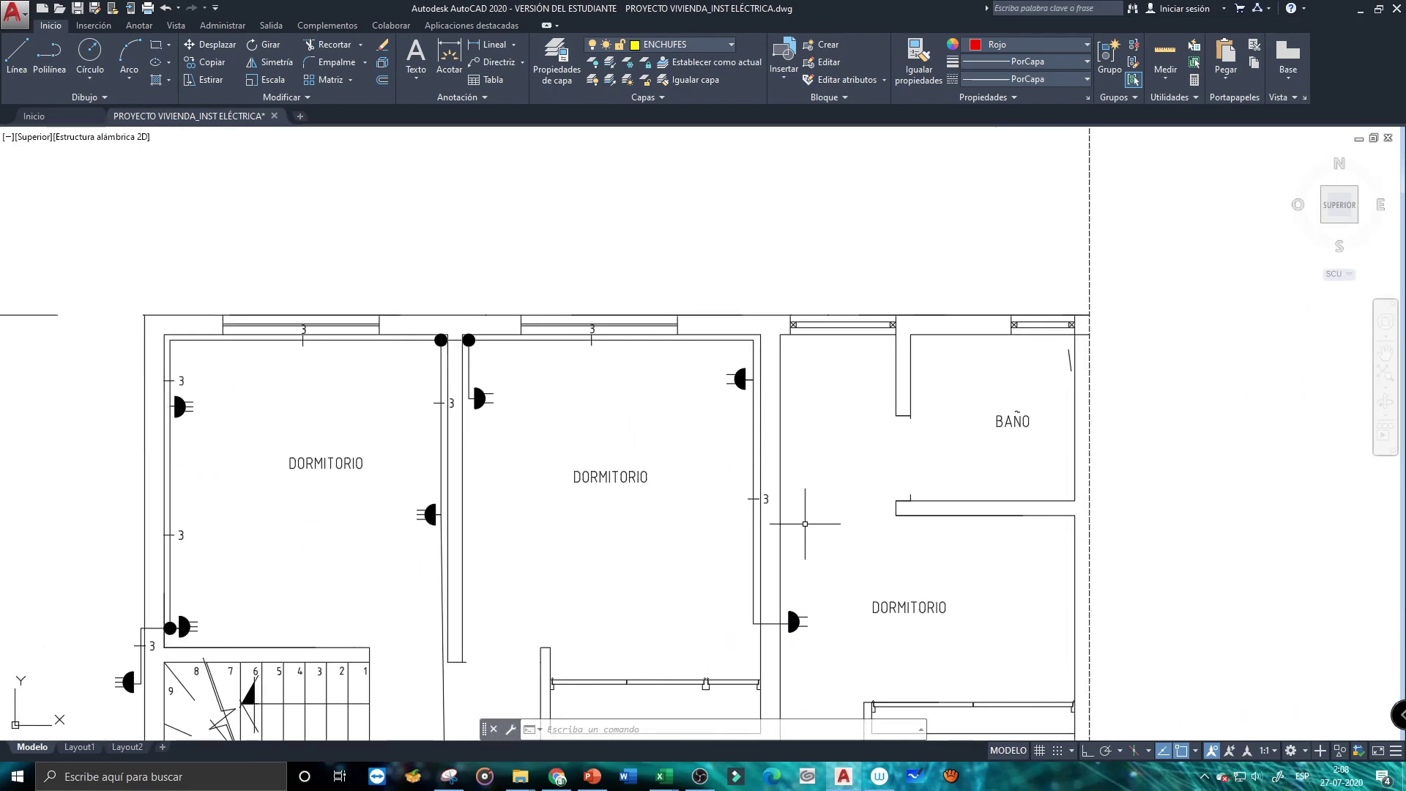
pyautogui.scroll(2, 757, 505)
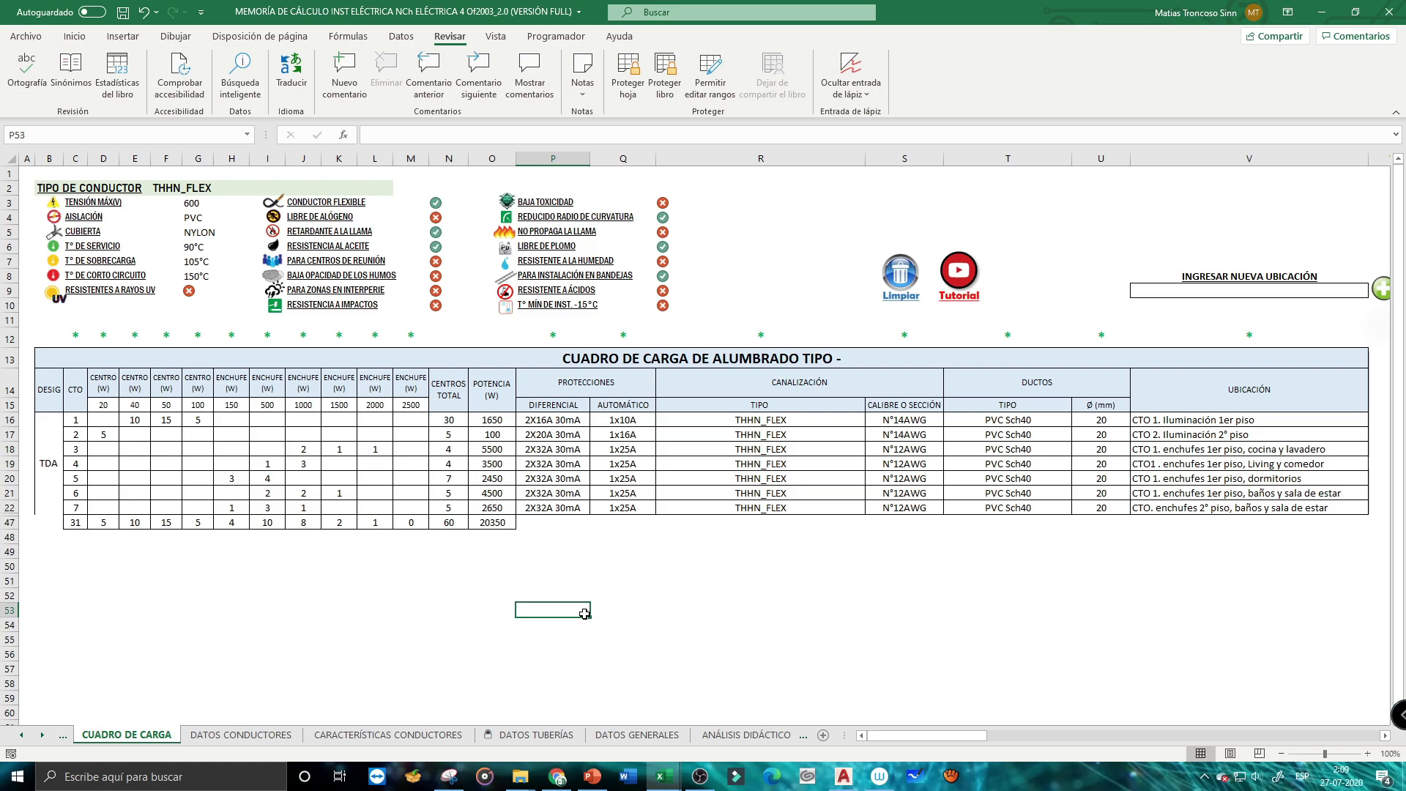
# Return to the Excel CUADRO DE CARGA and review the columns of the ANÁLISIS DEL CUADRO DE CARGA table
pyautogui.click(912, 736)
pyautogui.moveTo(911, 738); pyautogui.dragTo(1091, 739)
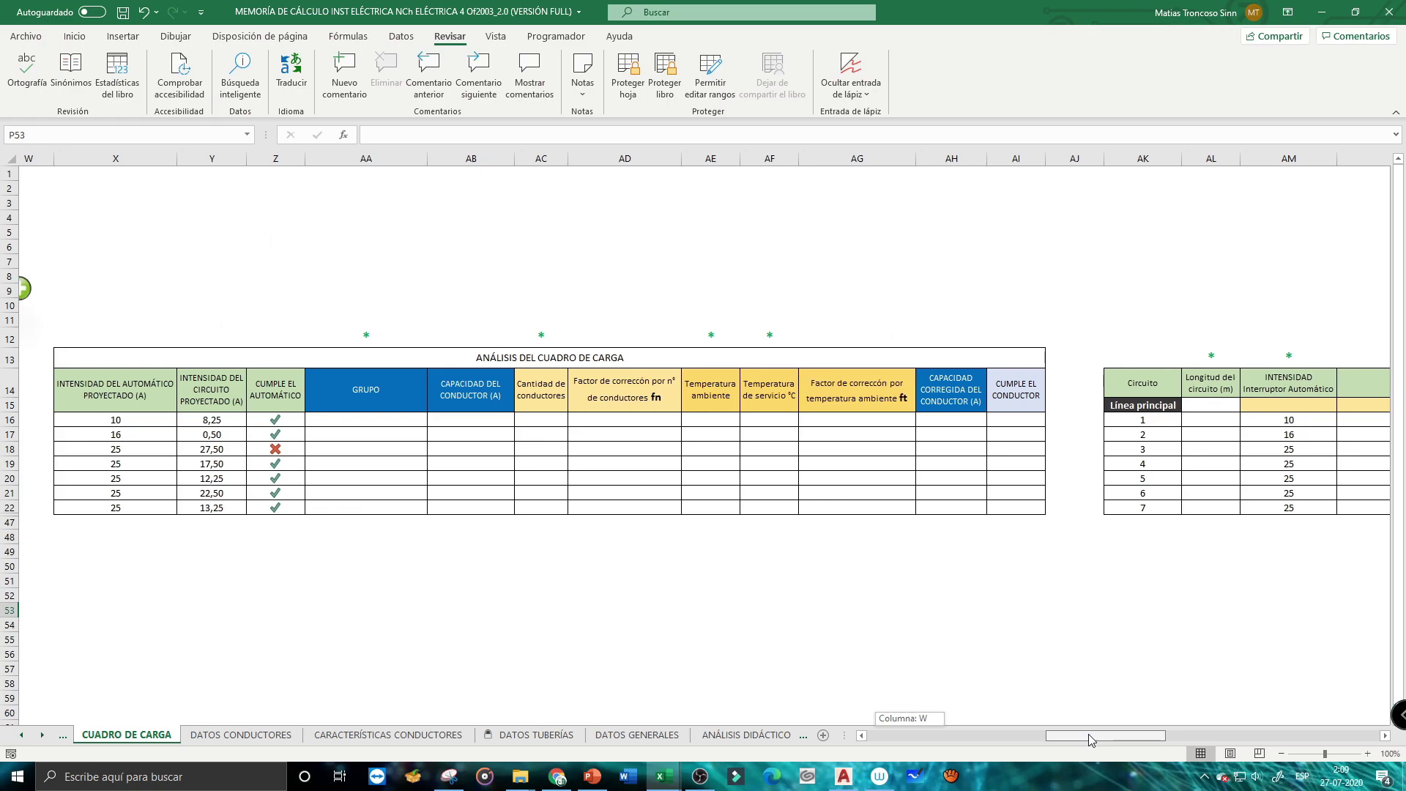
pyautogui.moveTo(1088, 735); pyautogui.dragTo(824, 722)
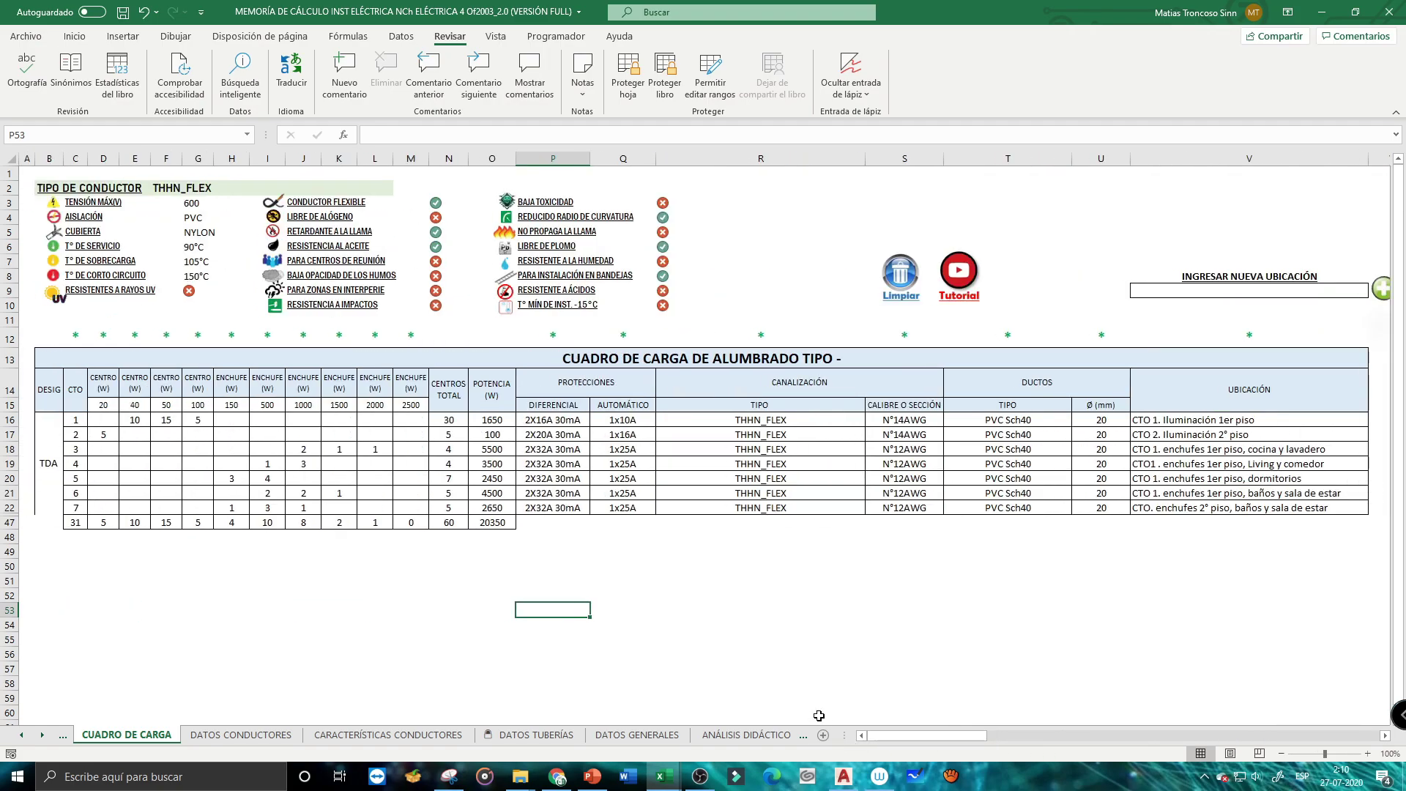